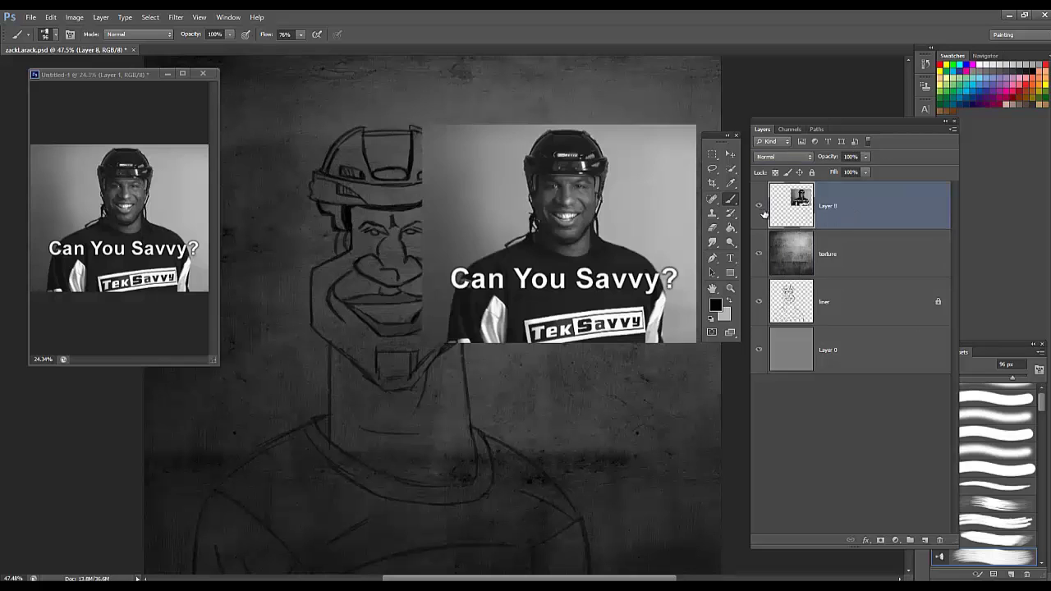
Step: Delete the pasted reference photo layer and choose the 30 px elliptical brush tip
key("Delete")
right_click(633, 223)
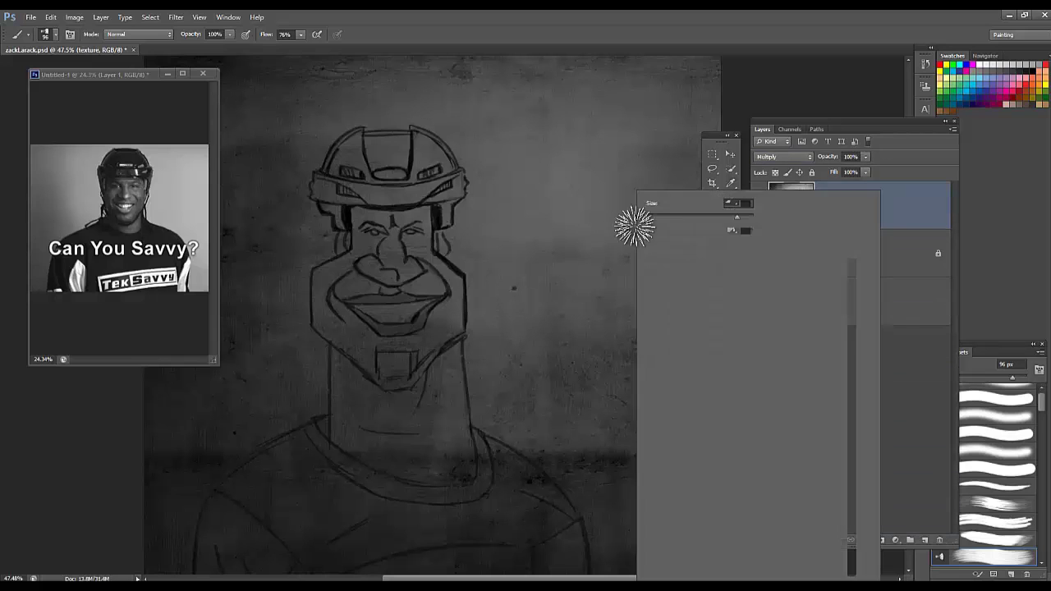
left_click(739, 392)
left_click_drag(532, 214, 533, 233)
key("ctrl+z")
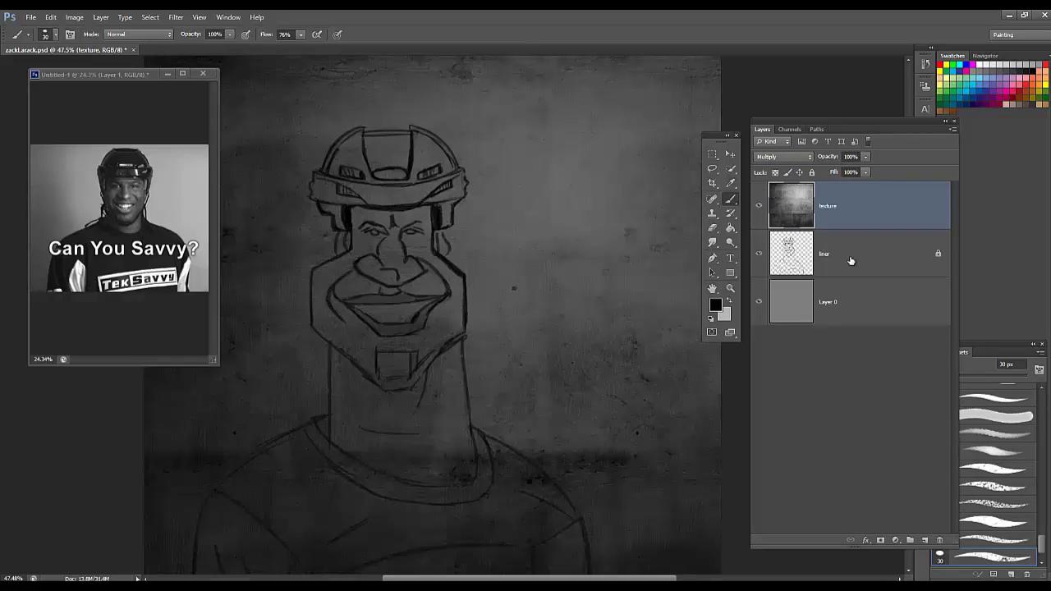
Step: Lock the grey background layer, add a new layer directly above it, and set the brush size to 81 px
left_click(851, 260)
left_click(859, 302)
left_click(812, 173)
left_click(925, 540)
right_click(562, 304)
left_click(616, 216)
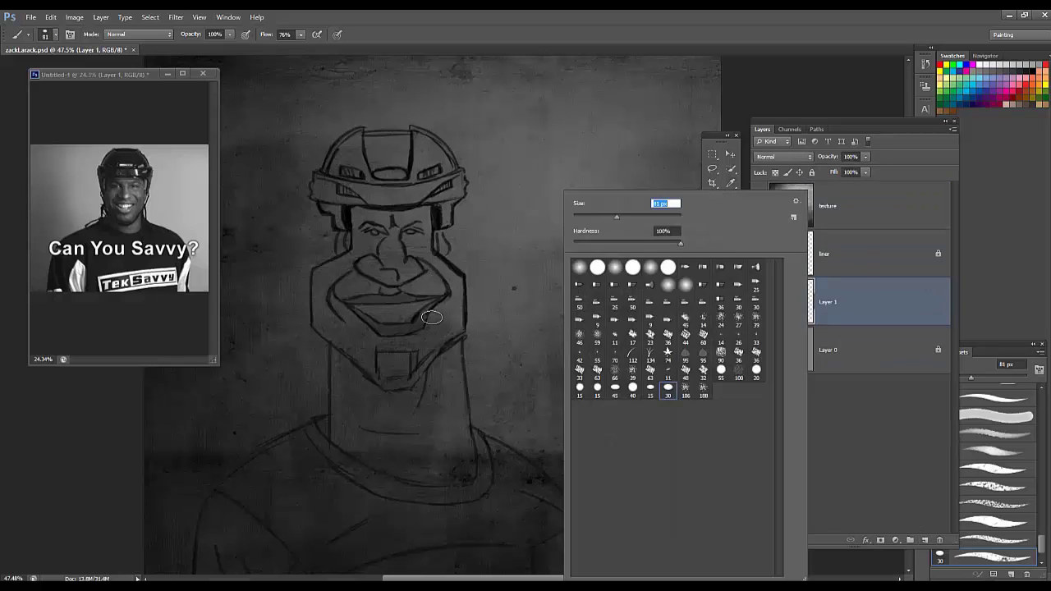
Step: Sample a dark tone from the reference photo, paint shadows on the cheek, jaw and nose, and set the layer opacity to 59%
left_click(111, 189, "alt")
mouse_move(357, 217)
left_mouse_down()
mouse_move(330, 270)
mouse_move(319, 319)
left_mouse_up()
mouse_move(340, 272)
left_mouse_down()
mouse_move(319, 298)
mouse_move(369, 365)
mouse_move(405, 350)
mouse_move(362, 337)
left_mouse_up()
left_click(866, 157)
left_click_drag(868, 171, 845, 171)
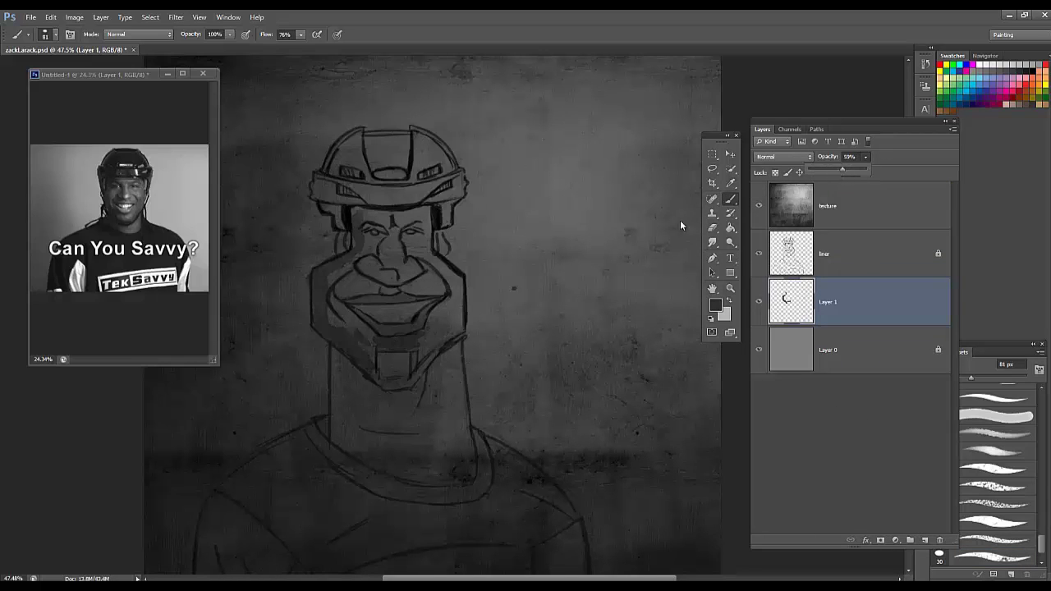
mouse_move(375, 210)
left_mouse_down()
mouse_move(369, 243)
mouse_move(393, 242)
mouse_move(391, 273)
left_mouse_up()
Step: Enlarge the reference photo's window and zoom in on the player
left_click_drag(215, 363, 278, 435)
scroll(272, 417, "up", 6)
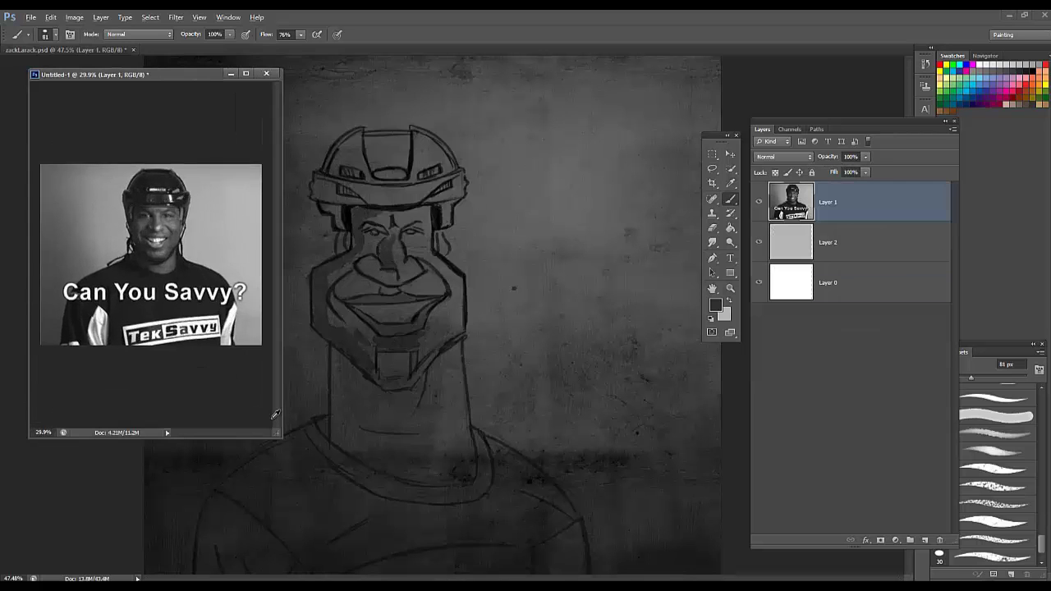
left_click_drag(258, 215, 295, 215)
Step: Paint dark shadows around the mouth, cheeks, jaw and neck, and set the layer opacity to 75%
left_click(352, 288)
mouse_move(353, 287)
left_mouse_down()
mouse_move(389, 278)
mouse_move(377, 270)
left_mouse_up()
mouse_move(456, 282)
left_mouse_down()
mouse_move(443, 304)
mouse_move(453, 284)
left_mouse_up()
mouse_move(438, 229)
left_mouse_down()
mouse_move(436, 277)
mouse_move(396, 227)
mouse_move(451, 268)
left_mouse_up()
left_click_drag(458, 292, 464, 332)
left_click_drag(335, 353, 396, 473)
left_click(866, 158)
left_click_drag(866, 170, 875, 170)
Step: Continue the dark shading on the face and fill the far side of the neck
scroll(405, 237, "down", 5)
left_click(405, 237)
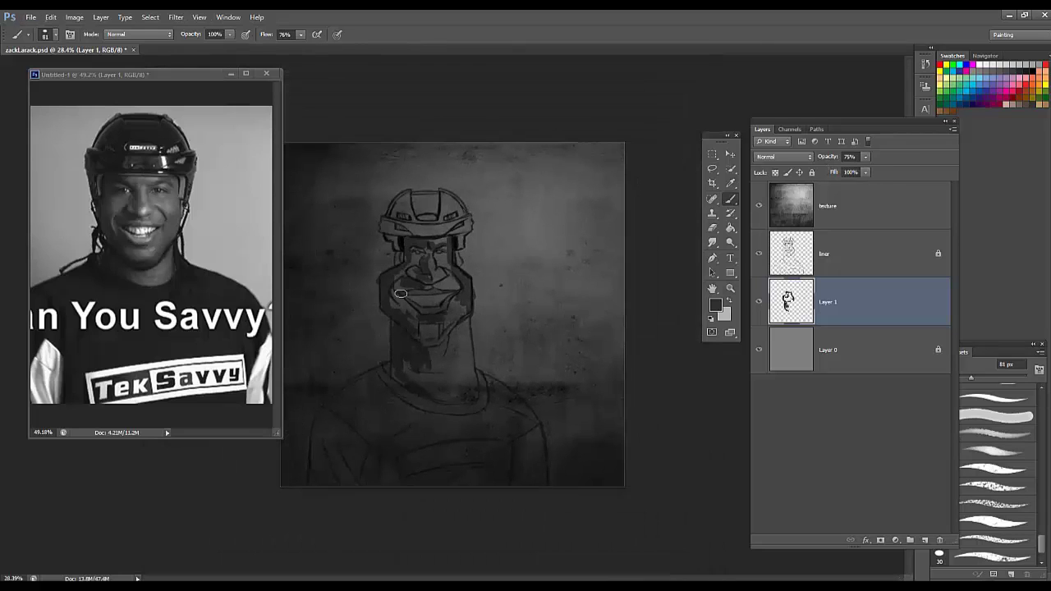
left_click_drag(465, 333, 471, 379)
left_click_drag(471, 330, 448, 340)
Step: Fill the face, helmet and neck with the dark tone using a soft round brush
right_click(506, 296)
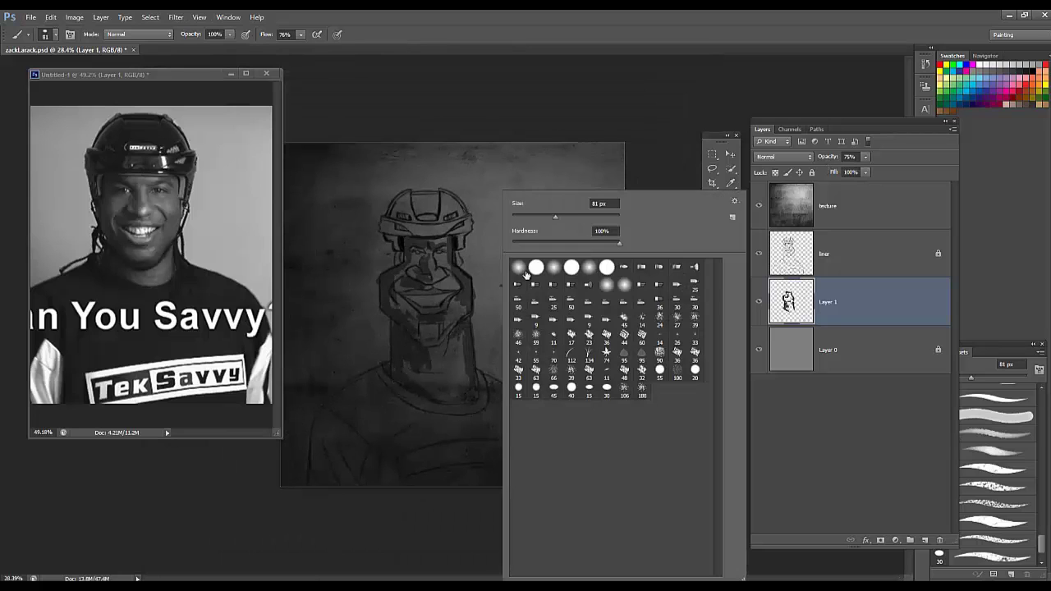
left_click(520, 268)
left_click_drag(413, 260, 396, 270)
mouse_move(395, 307)
left_mouse_down()
mouse_move(422, 389)
mouse_move(438, 305)
mouse_move(462, 304)
mouse_move(456, 312)
left_mouse_up()
mouse_move(410, 224)
left_mouse_down()
mouse_move(458, 242)
mouse_move(440, 201)
mouse_move(393, 224)
mouse_move(401, 242)
mouse_move(453, 270)
mouse_move(432, 261)
mouse_move(450, 288)
mouse_move(410, 246)
left_mouse_up()
scroll(456, 291, "up", 2)
left_click_drag(464, 353, 441, 443)
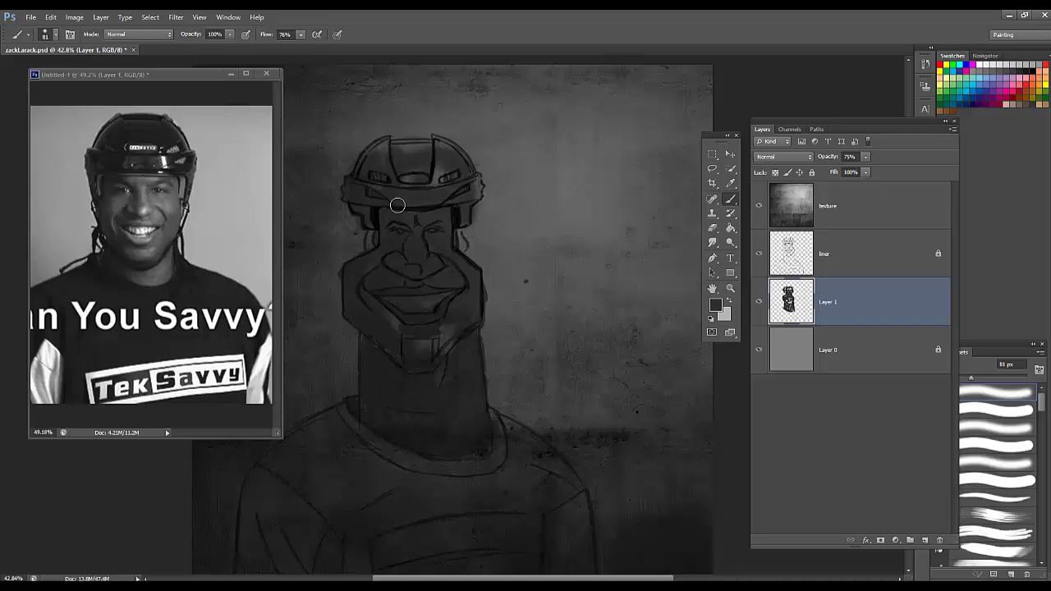
Step: Erase lightly at the mouth with the 30 px elliptical eraser tip enlarged to 40 px
key("e")
right_click(494, 254)
left_click(600, 394)
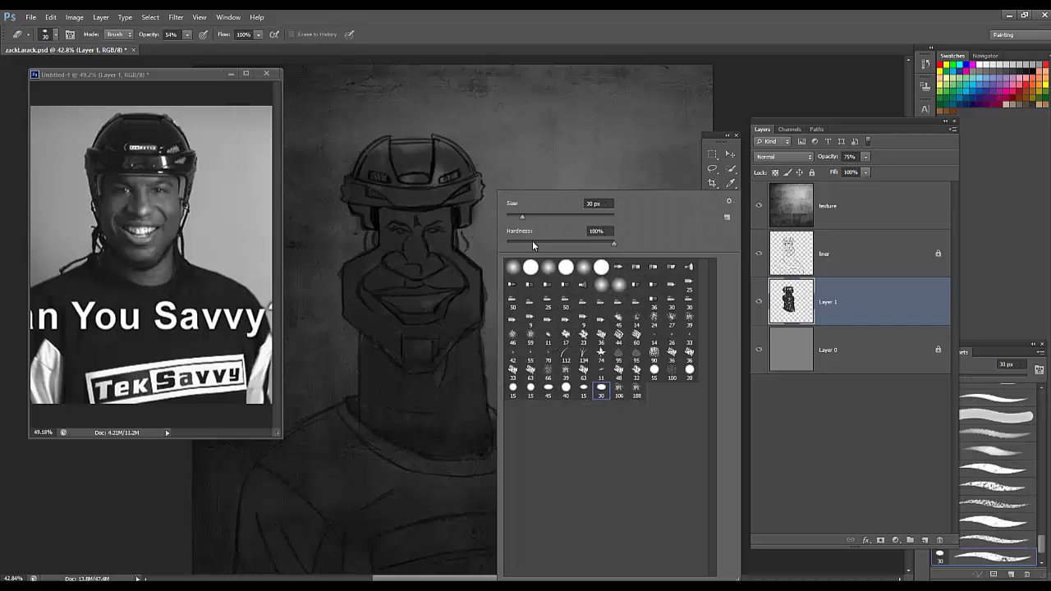
key("]")
left_click(425, 311)
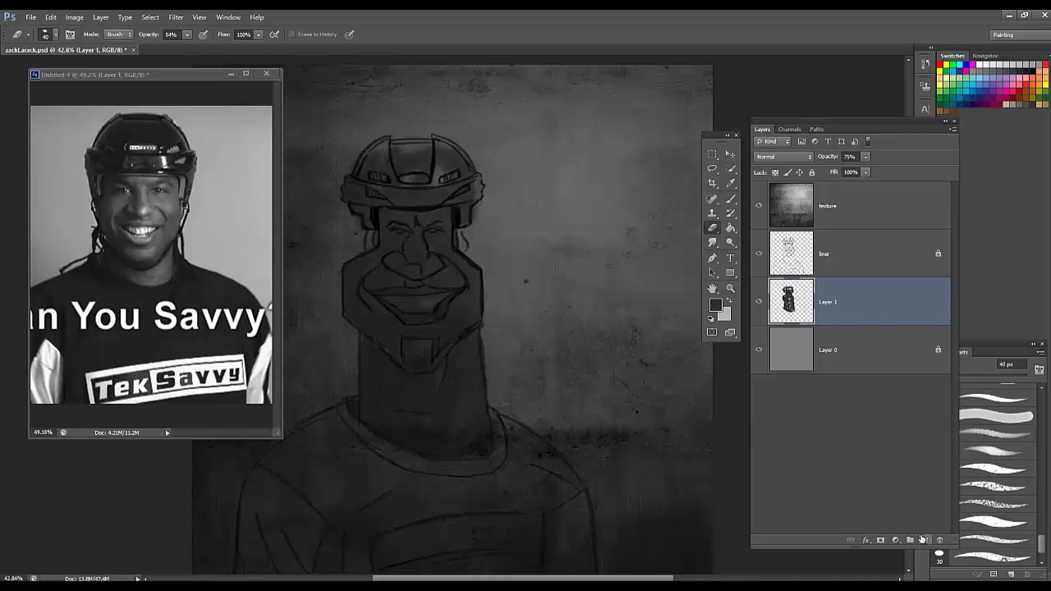
Step: Add a new layer above the face shading and paint a dark grey swatch beside the head
left_click(922, 539)
left_click(168, 87)
key("b")
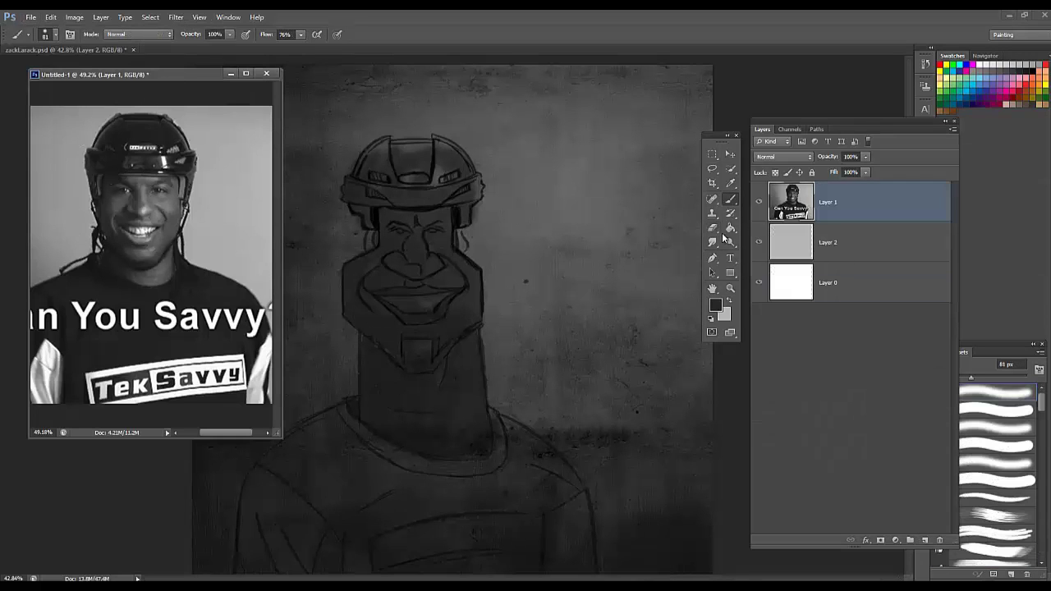
left_click(837, 282)
left_click(668, 401)
mouse_move(527, 211)
left_mouse_down()
mouse_move(528, 174)
mouse_move(527, 220)
left_mouse_up()
Step: Paint black and lighter grey swatches beside the dark one, taking the grey tones from the reference photo
left_click(716, 305)
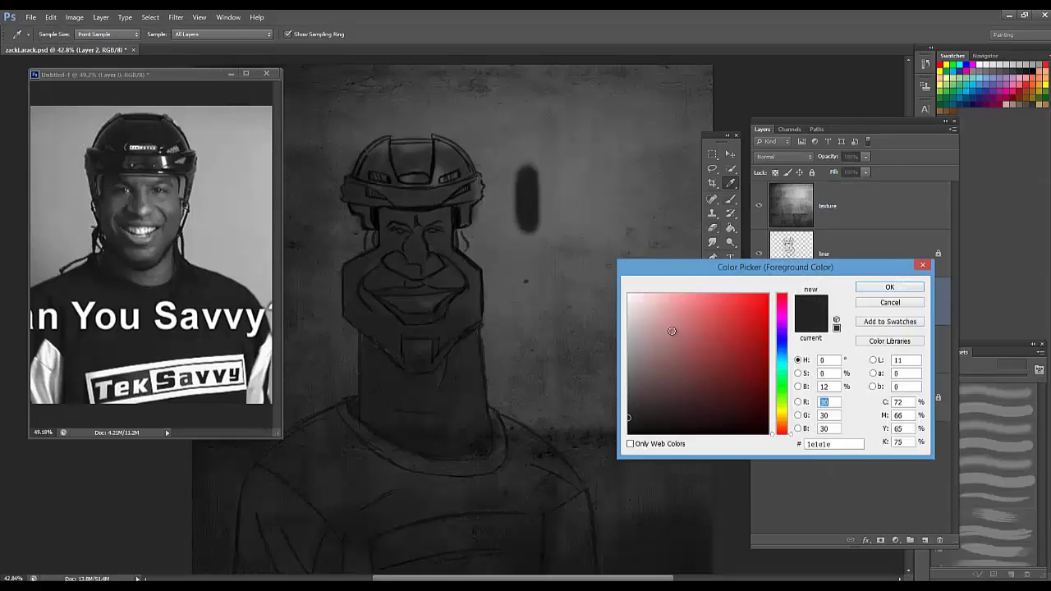
left_click(630, 432)
left_click(890, 287)
left_click_drag(512, 183, 509, 229)
left_click(146, 195, "alt")
mouse_move(552, 182)
left_mouse_down()
mouse_move(550, 221)
mouse_move(568, 181)
mouse_move(567, 213)
left_mouse_up()
left_click(223, 308, "alt")
Step: Erase the upper and lower edges of the grey swatches to tidy them into a strip
key("e")
left_click_drag(504, 237, 576, 236)
left_click_drag(503, 176, 582, 181)
left_click_drag(568, 171, 502, 173)
left_click_drag(502, 236, 542, 238)
left_click_drag(503, 176, 567, 170)
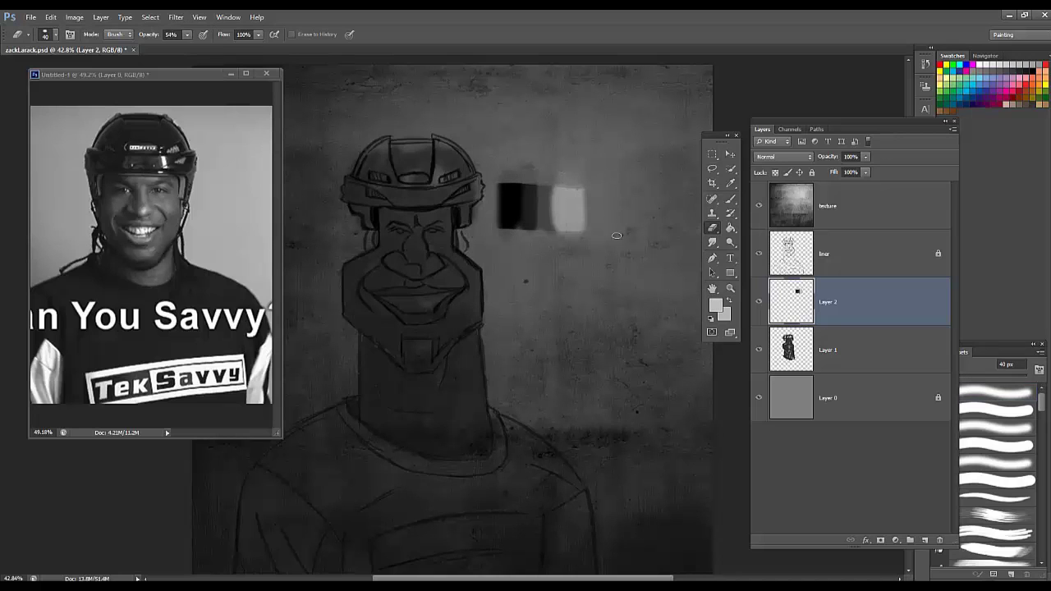
Step: Move the locked swatch layer to the top of the stack and select the face shading layer for painting
key("ctrl+]")
key("ctrl+]")
key("alt+[")
key("alt+[")
key("alt+[")
key("b")
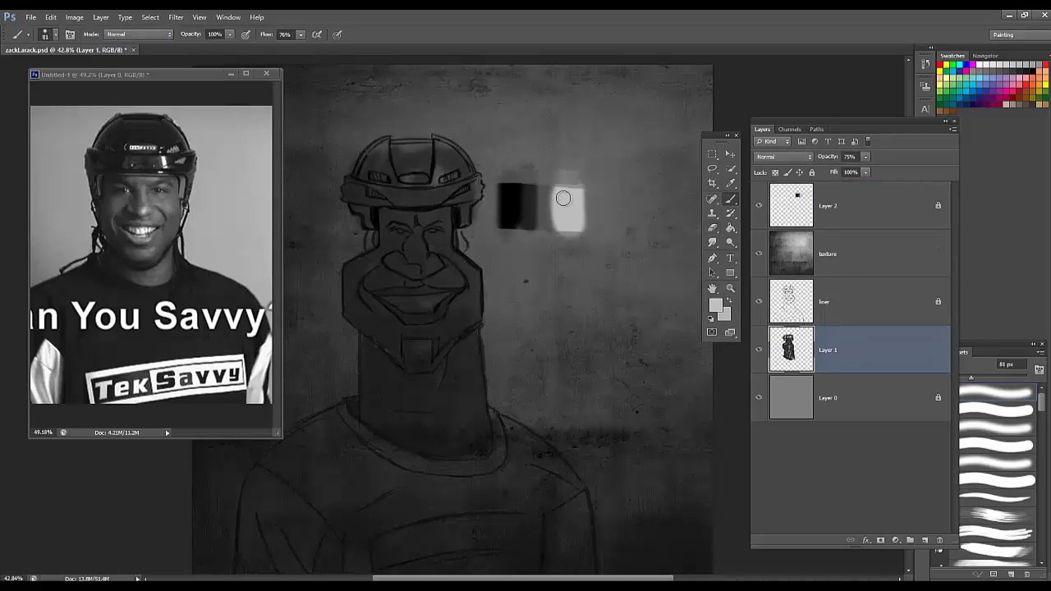
Step: Move the swatch layer below the texture layer
key("alt+]")
key("alt+]")
key("alt+]")
key("ctrl+[")
Step: Block in the helmet, shoulders and torso silhouette in dark grey on the face shading layer with a 150 px brush
key("d")
left_click(385, 374)
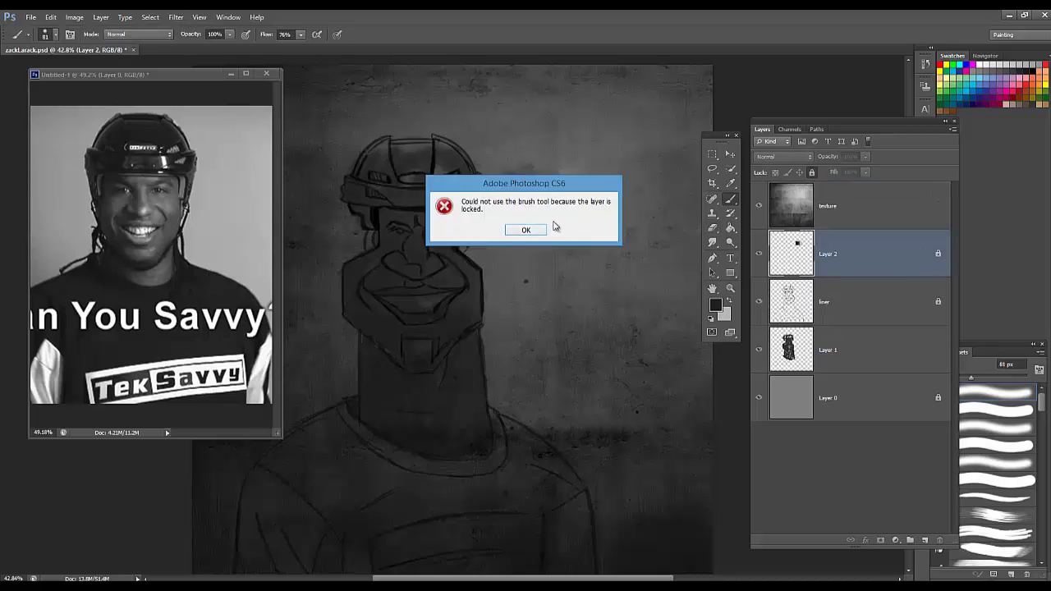
left_click(530, 230)
left_click(854, 350)
mouse_move(338, 419)
left_mouse_down()
mouse_move(364, 509)
mouse_move(258, 495)
mouse_move(370, 505)
mouse_move(412, 488)
left_mouse_up()
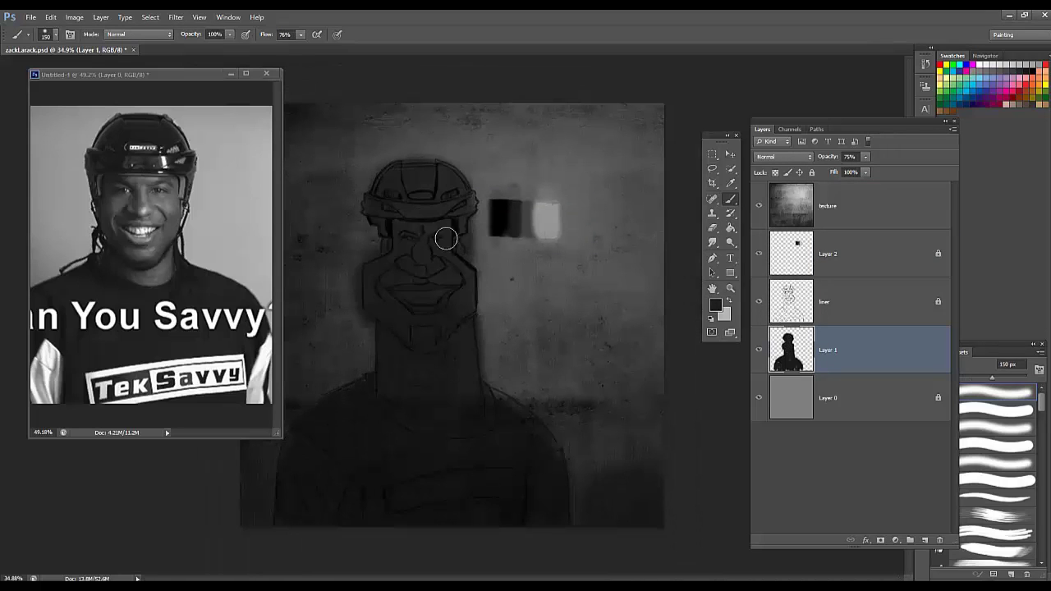
Step: Resize the reference window taller and zoom the photo to about 60%
left_click(160, 80)
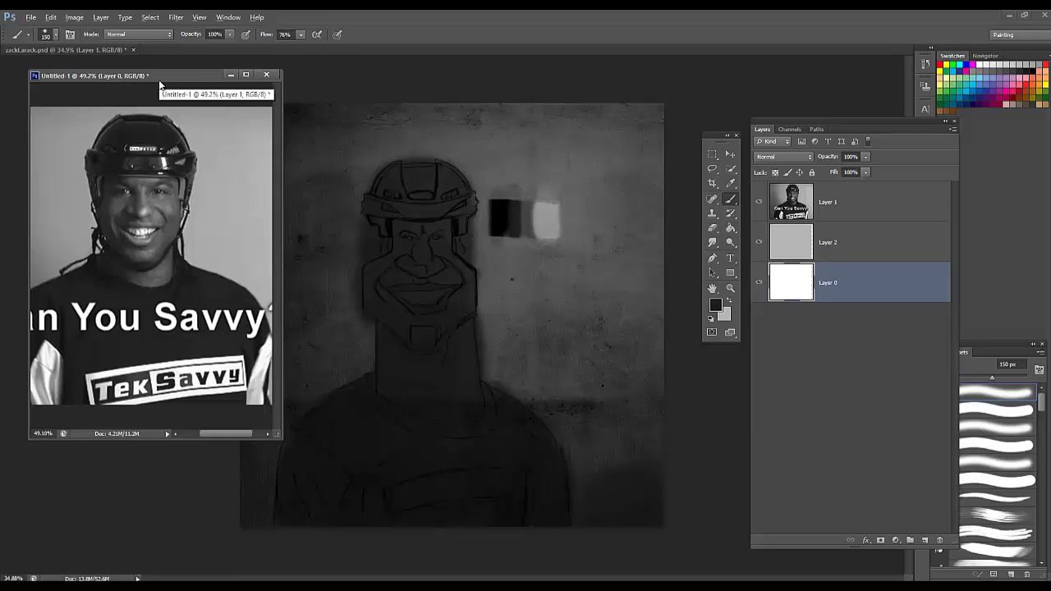
mouse_move(289, 435)
left_mouse_down()
mouse_move(325, 514)
mouse_move(276, 514)
left_mouse_up()
scroll(262, 93, "up", 2)
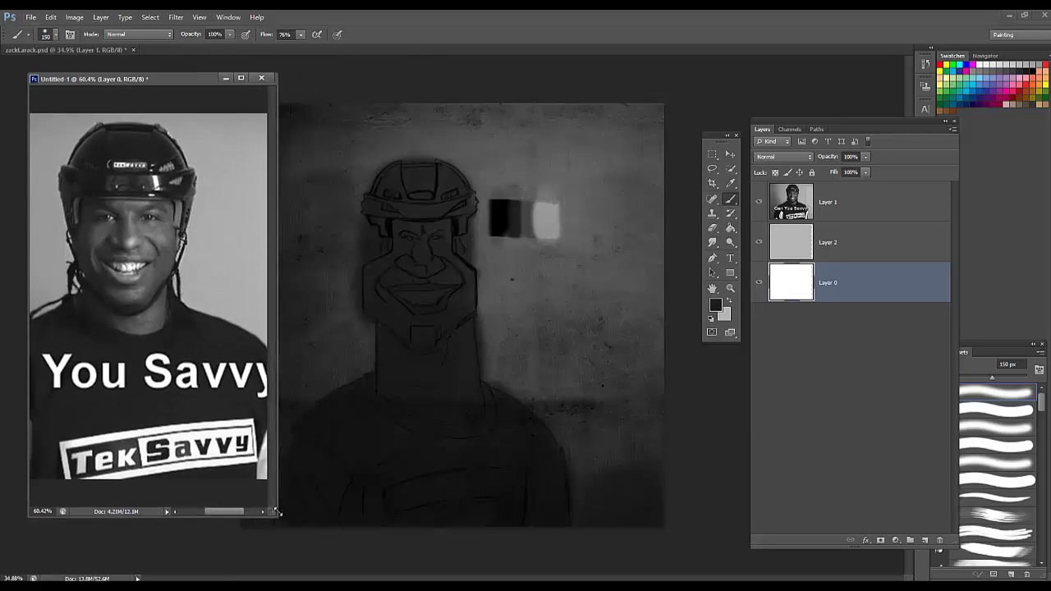
Step: Add a new layer above the silhouette, set the brush size to 33 px, and set the layer opacity to 61%
left_click(669, 307)
key("ctrl+shift+alt+n")
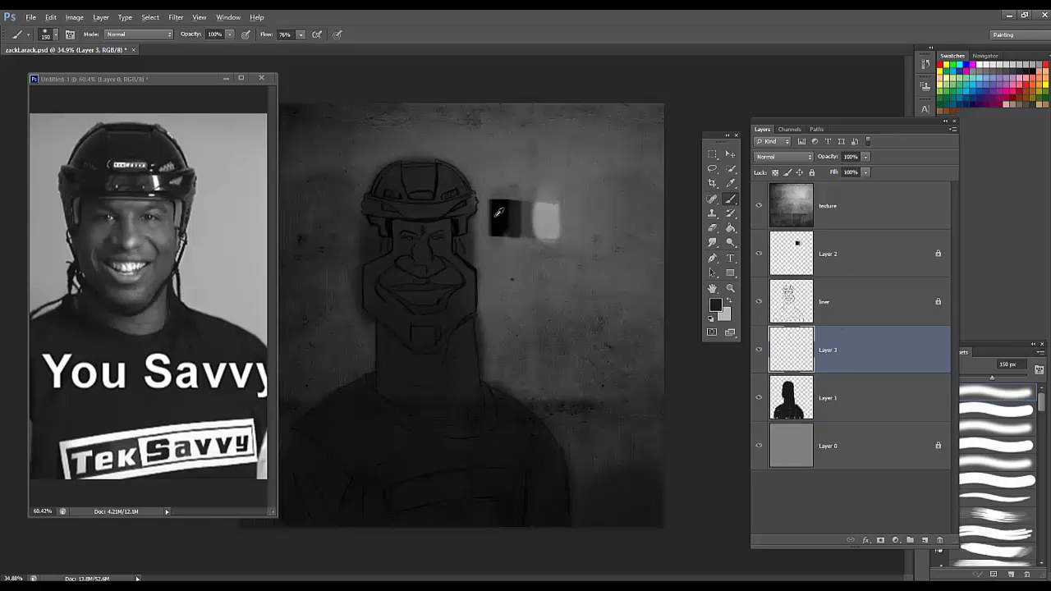
right_click(489, 216)
type("33")
key("Return")
left_click(865, 156)
left_click_drag(866, 170, 842, 174)
Step: Paint black shadows along the nose, brows and eye sockets
scroll(419, 241, "up", 2)
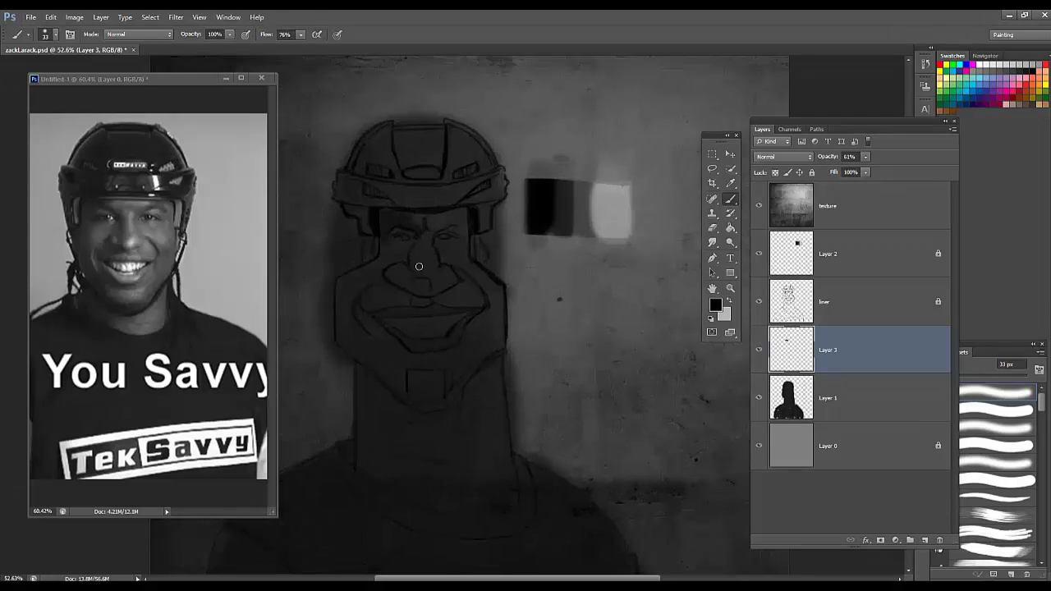
left_click_drag(418, 266, 413, 263)
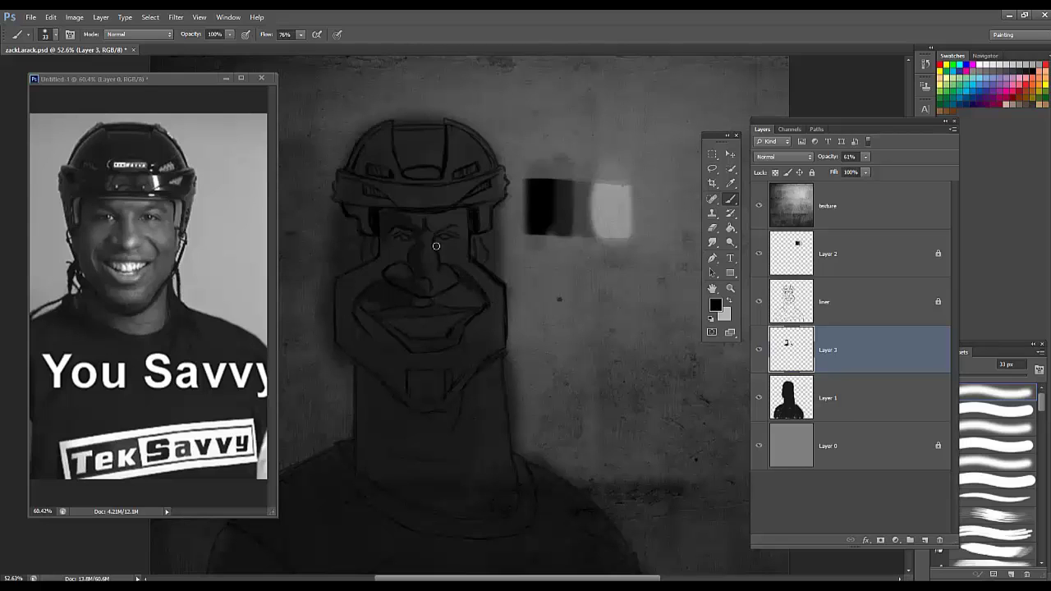
mouse_move(467, 237)
left_mouse_down()
mouse_move(419, 218)
mouse_move(396, 224)
left_mouse_up()
Step: Darken the mouth area, jaw and neck in black with a 61 px brush at 70% layer opacity
right_click(363, 326)
mouse_move(353, 300)
left_mouse_down()
mouse_move(355, 330)
mouse_move(436, 360)
left_mouse_up()
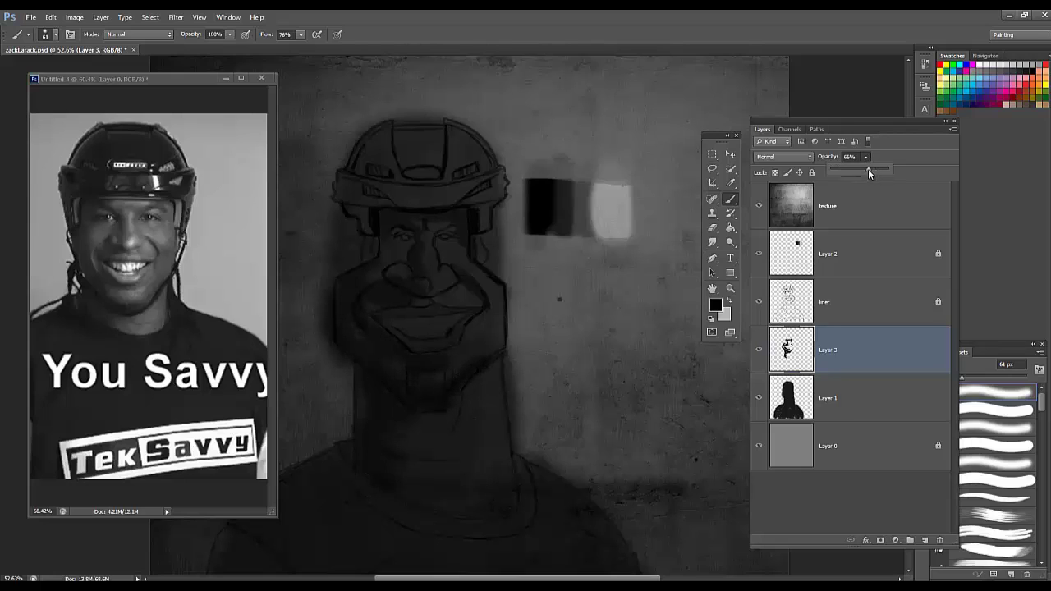
mouse_move(362, 425)
left_mouse_down()
mouse_move(408, 495)
mouse_move(395, 418)
mouse_move(455, 411)
mouse_move(491, 363)
left_mouse_up()
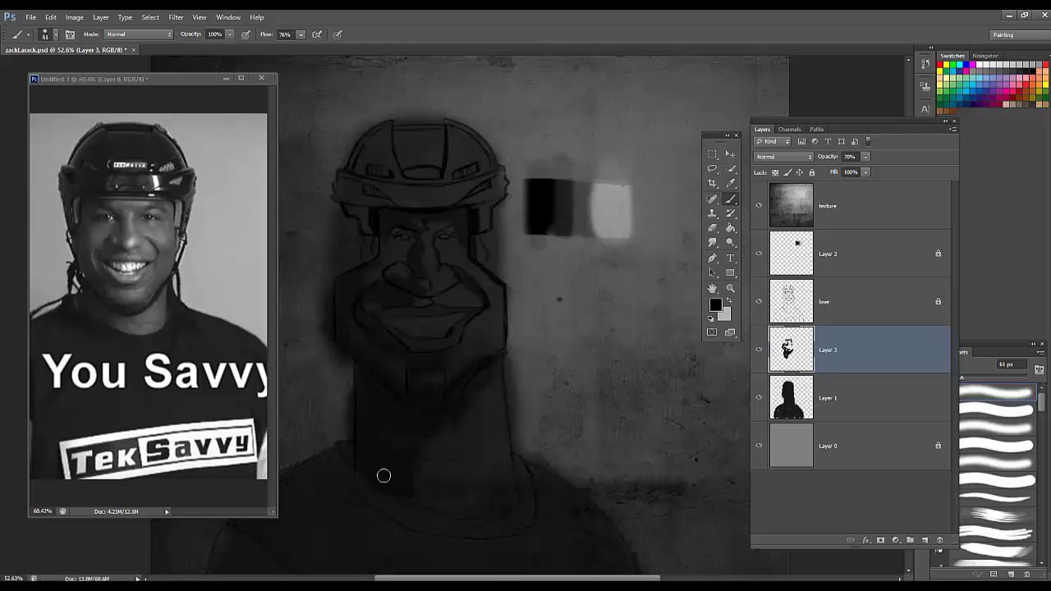
Step: Paint black shadows on the helmet, its straps, the lower neck, the lips and the eye area
scroll(389, 396, "down", 2)
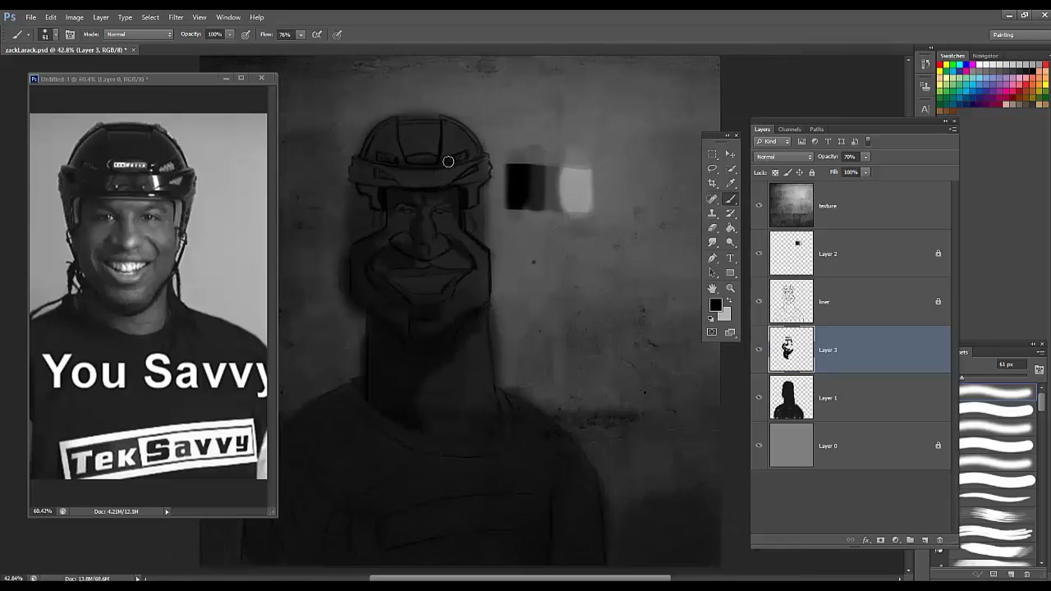
mouse_move(395, 127)
left_mouse_down()
mouse_move(375, 173)
mouse_move(377, 211)
left_mouse_up()
left_click_drag(472, 190, 467, 214)
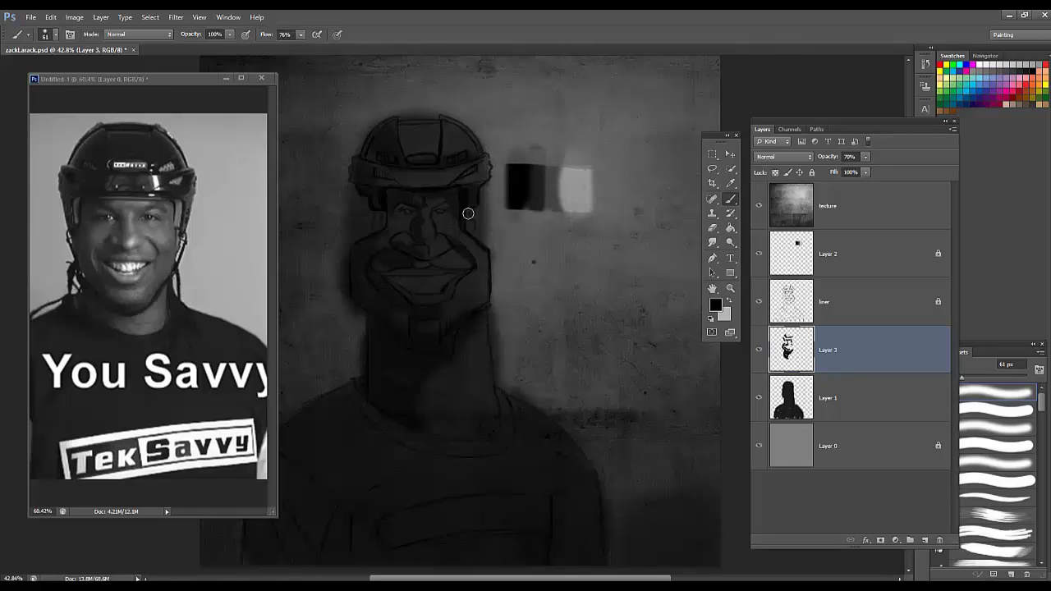
mouse_move(487, 387)
left_mouse_down()
mouse_move(483, 338)
mouse_move(474, 434)
mouse_move(430, 381)
left_mouse_up()
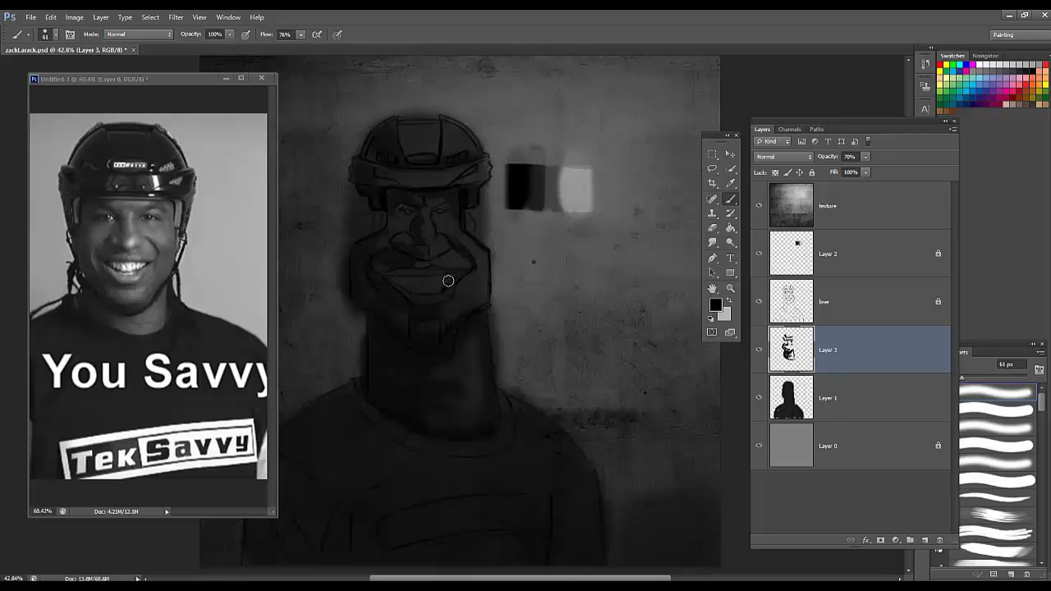
mouse_move(449, 281)
left_mouse_down()
mouse_move(393, 281)
mouse_move(442, 272)
left_mouse_up()
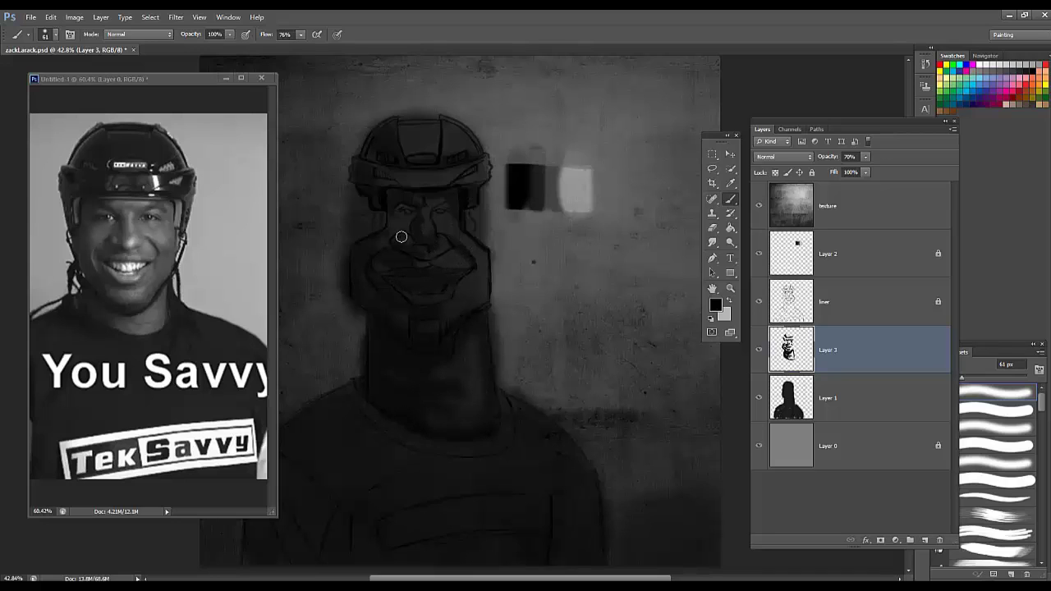
mouse_move(441, 204)
left_mouse_down()
mouse_move(420, 194)
mouse_move(445, 193)
left_mouse_up()
Step: Refine the face and neck shadows by alternating between a soft eraser and the black brush
key("e")
right_click(442, 201)
left_click(472, 265)
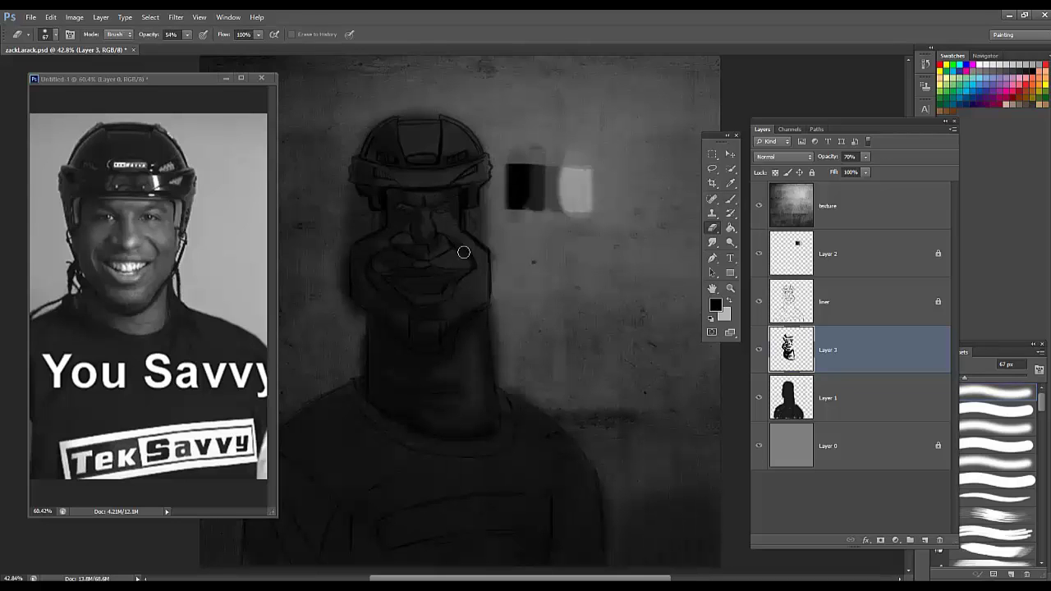
key("b")
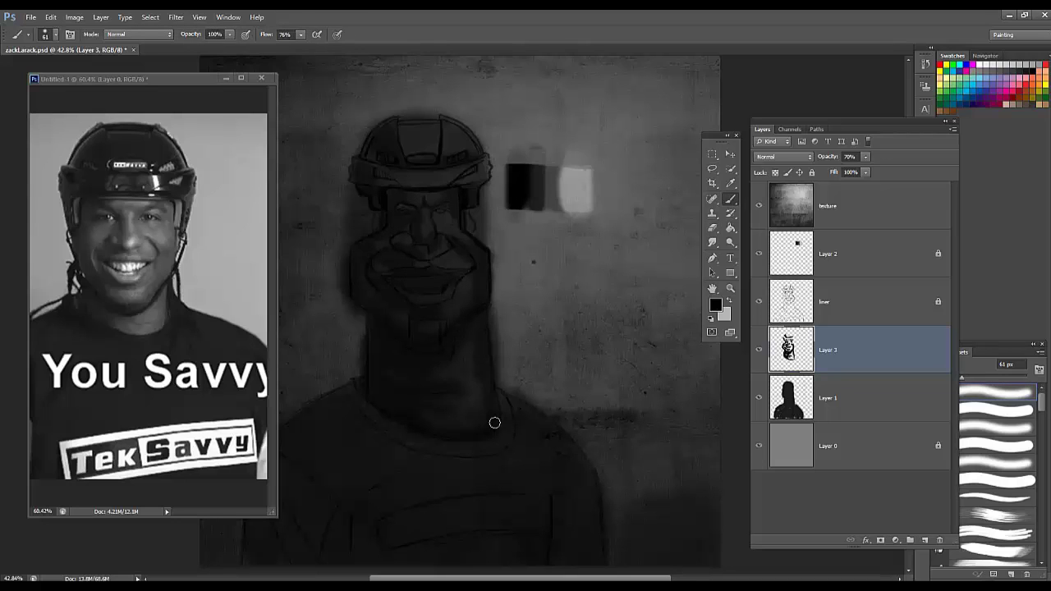
key("e")
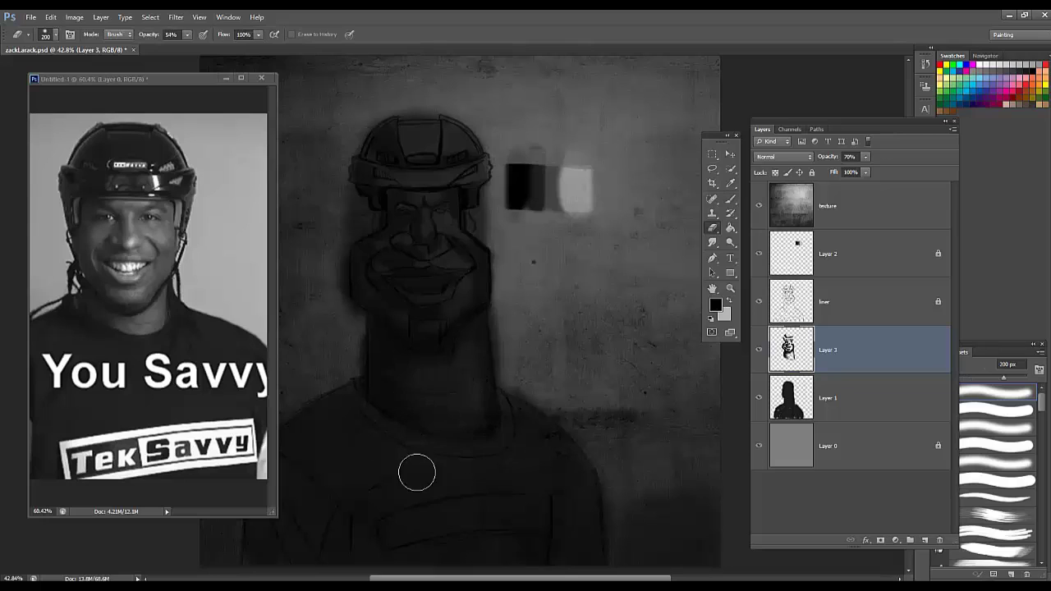
key("b")
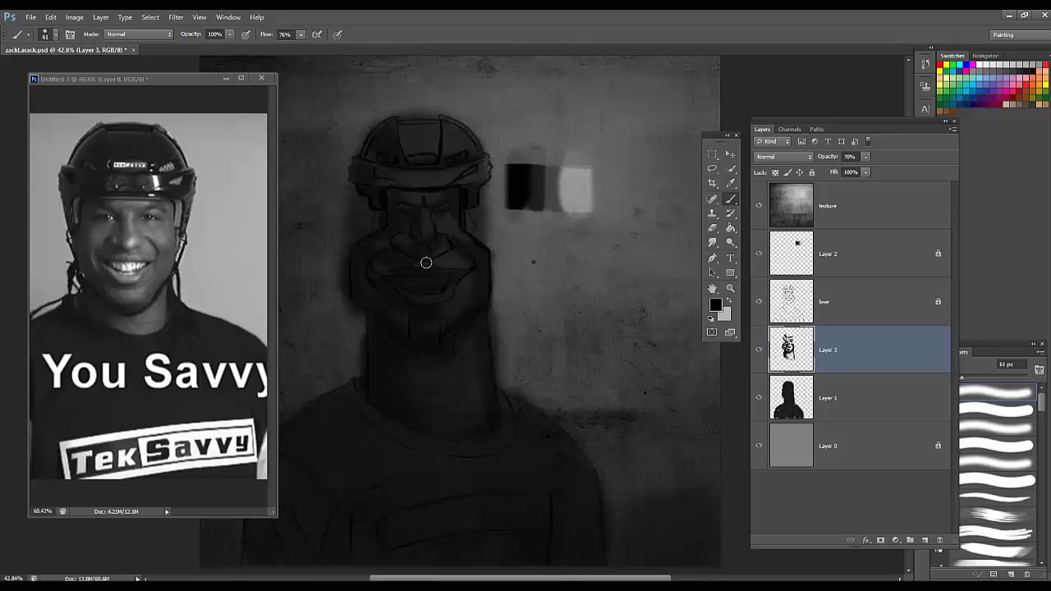
key("e")
mouse_move(448, 281)
left_mouse_down()
mouse_move(419, 283)
mouse_move(478, 293)
mouse_move(468, 304)
mouse_move(482, 292)
mouse_move(477, 259)
mouse_move(443, 318)
left_mouse_up()
key("b")
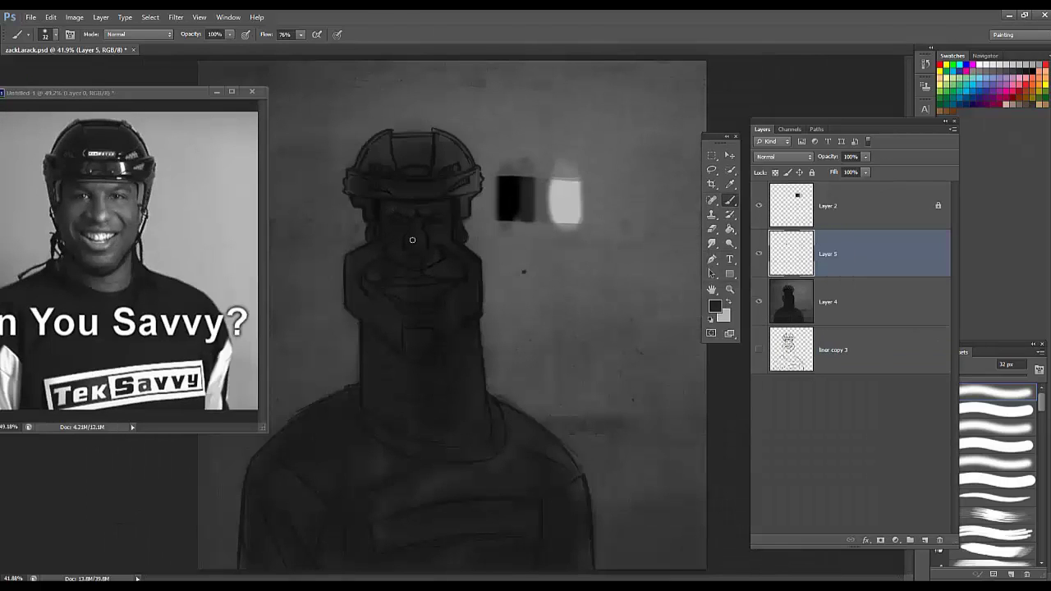
Step: Sample the dark swatch, set the brush size to 43 px, and dab a shadow beside the eye on the empty layer
left_click(523, 193, "alt")
left_click(714, 306)
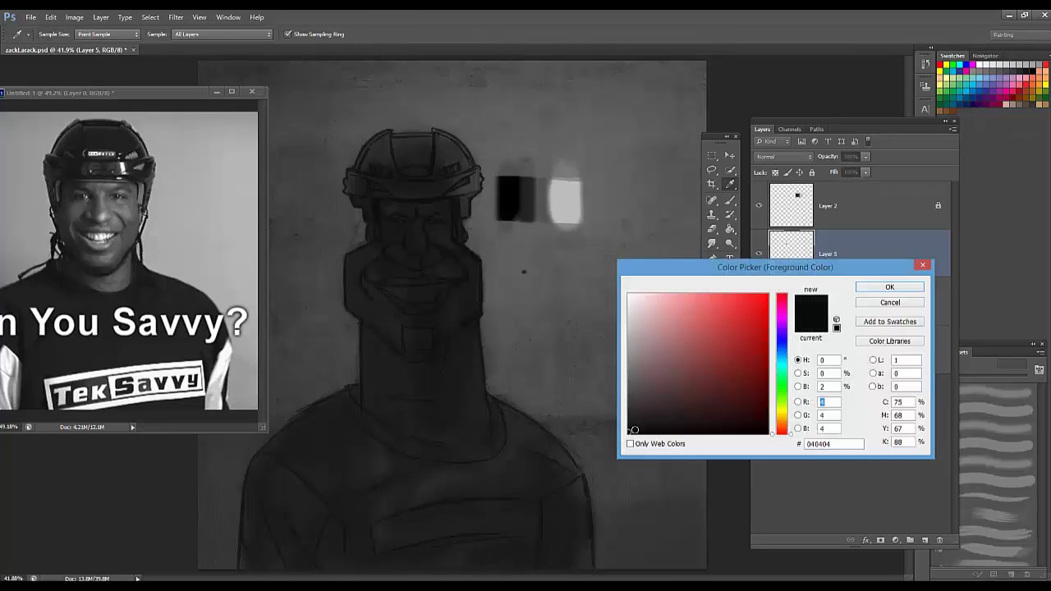
key("Escape")
right_click(384, 221)
left_click(425, 217)
left_click(384, 224)
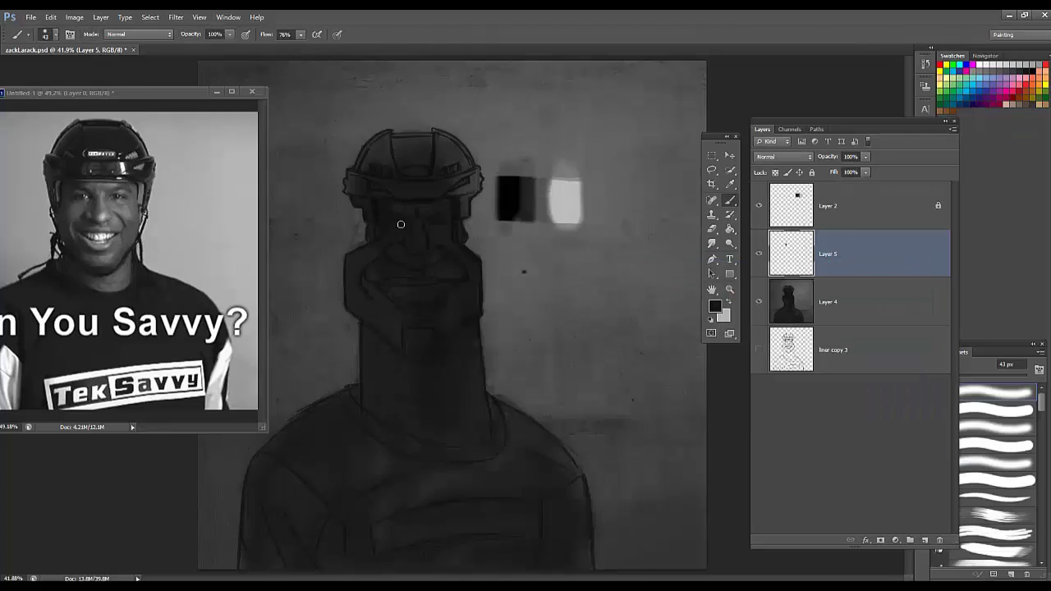
Step: Set the new shadow layer to Multiply at 52% opacity and add another dab beside the eye
left_click(786, 157)
left_click(763, 203)
left_click(865, 156)
left_click_drag(863, 173, 837, 171)
left_click(385, 231)
left_click(865, 156)
left_click_drag(865, 171, 872, 170)
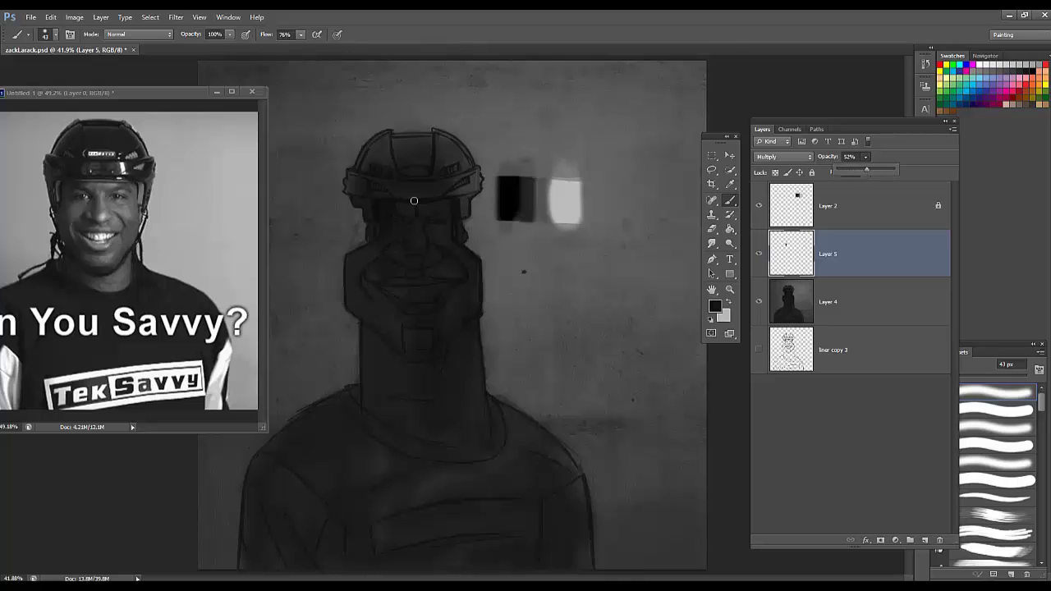
Step: Raise the shadow layer's opacity to 58% and paint dark shadows around the cheeks, mouth and chin
scroll(414, 200, "up", 1)
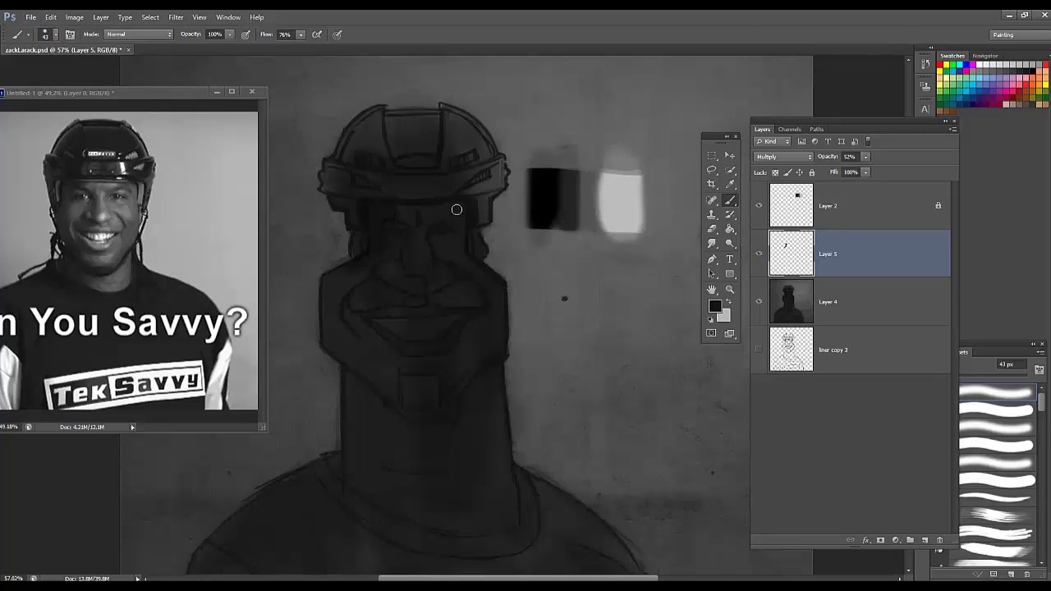
left_click(865, 156)
left_click(386, 289)
mouse_move(366, 288)
left_mouse_down()
mouse_move(360, 313)
mouse_move(337, 291)
mouse_move(324, 306)
mouse_move(339, 317)
mouse_move(326, 330)
mouse_move(361, 344)
left_mouse_up()
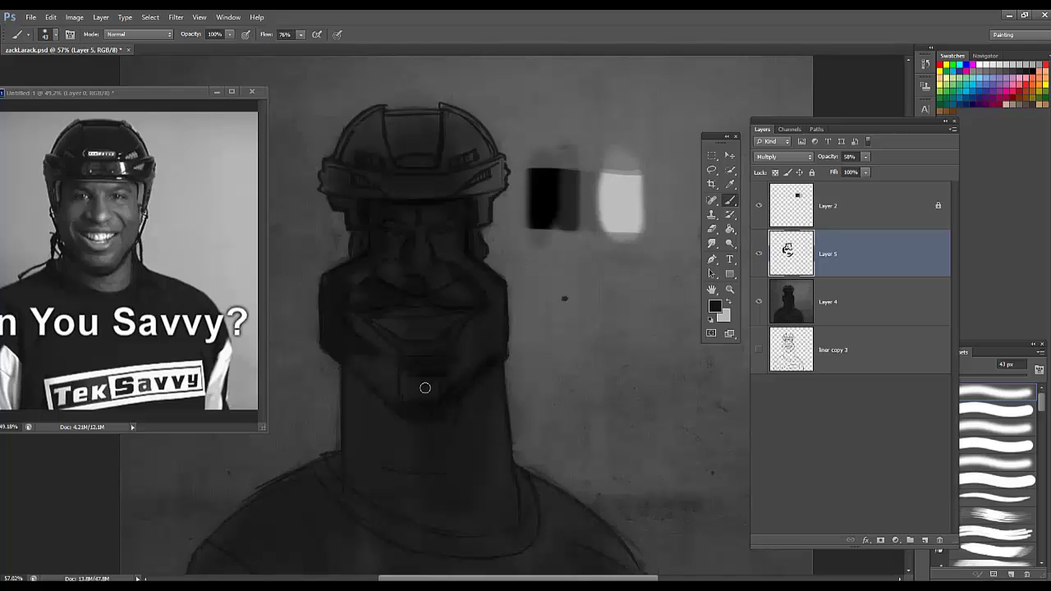
Step: Refine the eye, cheek and chin shadows with the eraser and brush, and set the layer opacity to 65%
key("e")
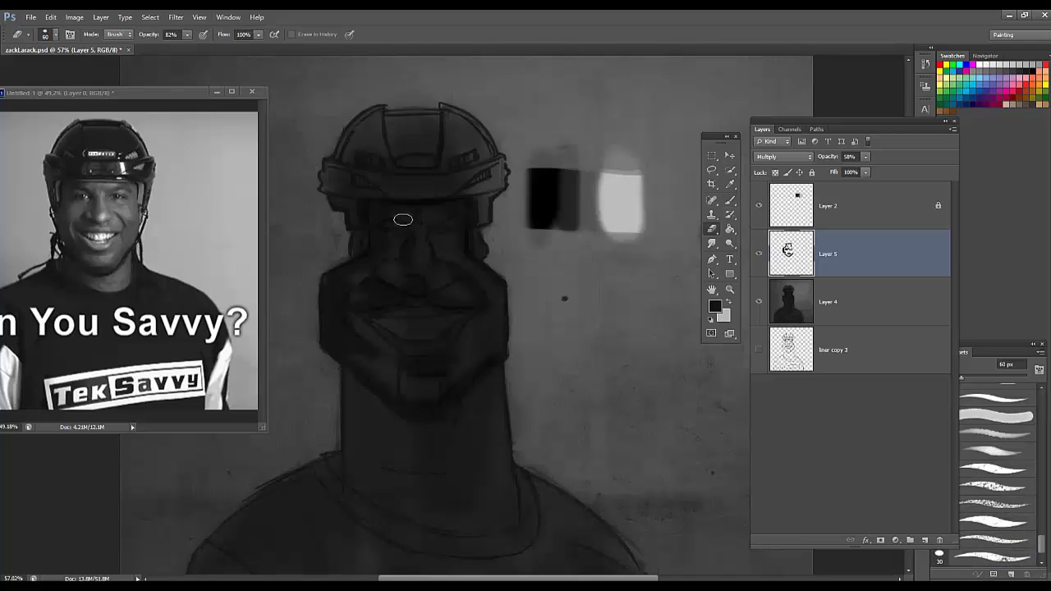
right_click(402, 219)
key("Escape")
key("b")
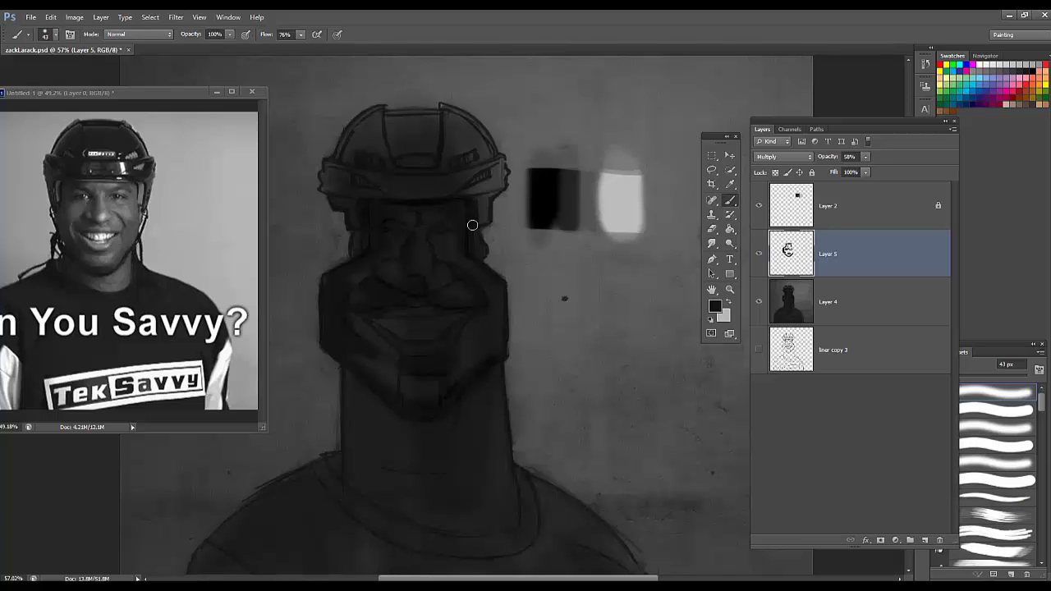
left_click_drag(868, 169, 870, 169)
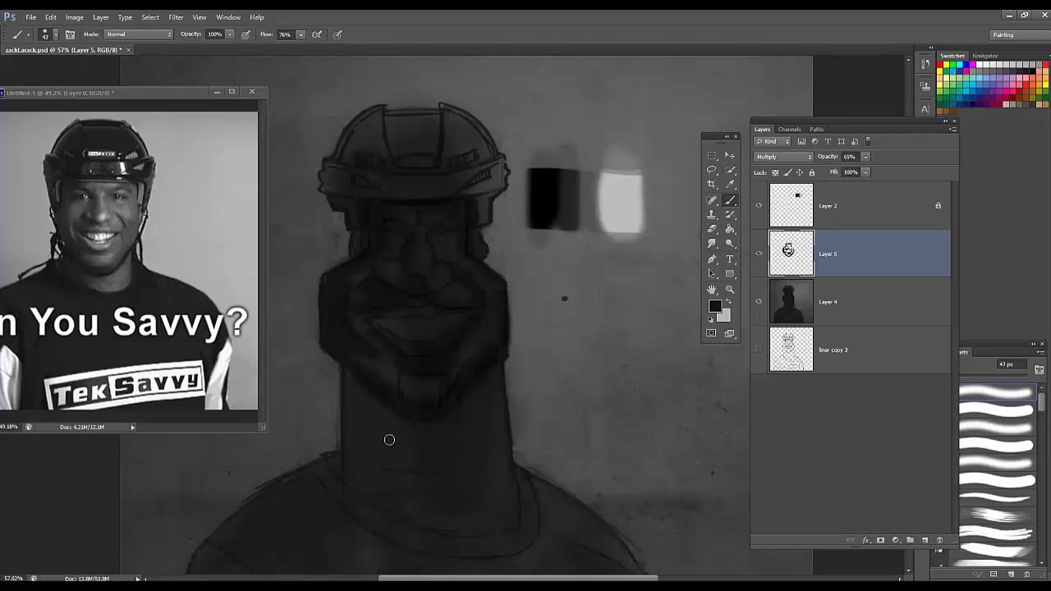
Step: Shade the left side of the neck with a larger brush and refine its edge with a 30 px eraser
key("bracketright")
key("bracketright")
key("bracketright")
key("bracketright")
left_click_drag(362, 400, 354, 476)
right_click(378, 399)
left_click(479, 397)
key("Return")
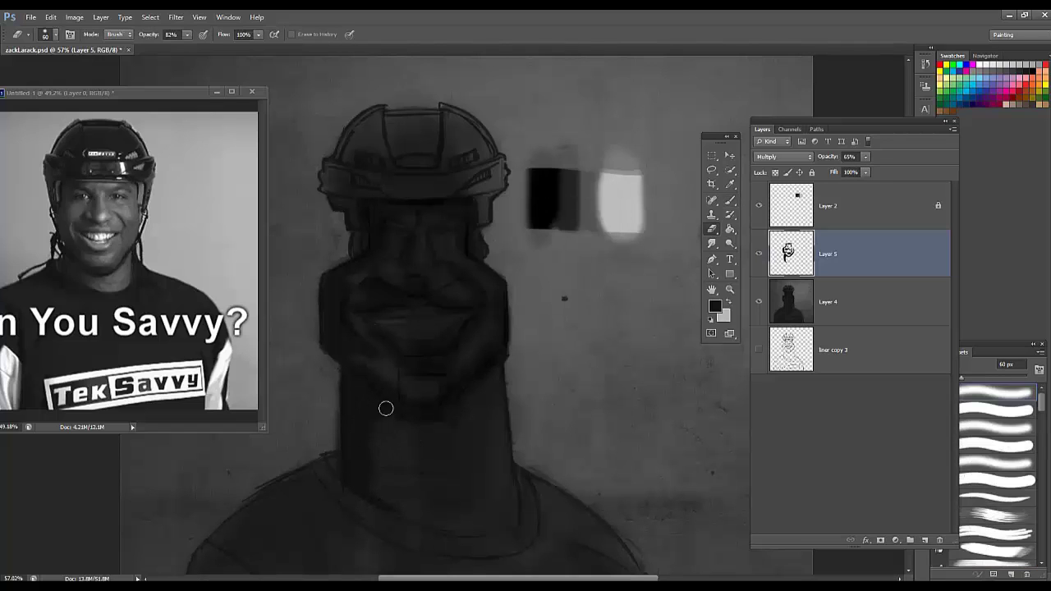
key("e")
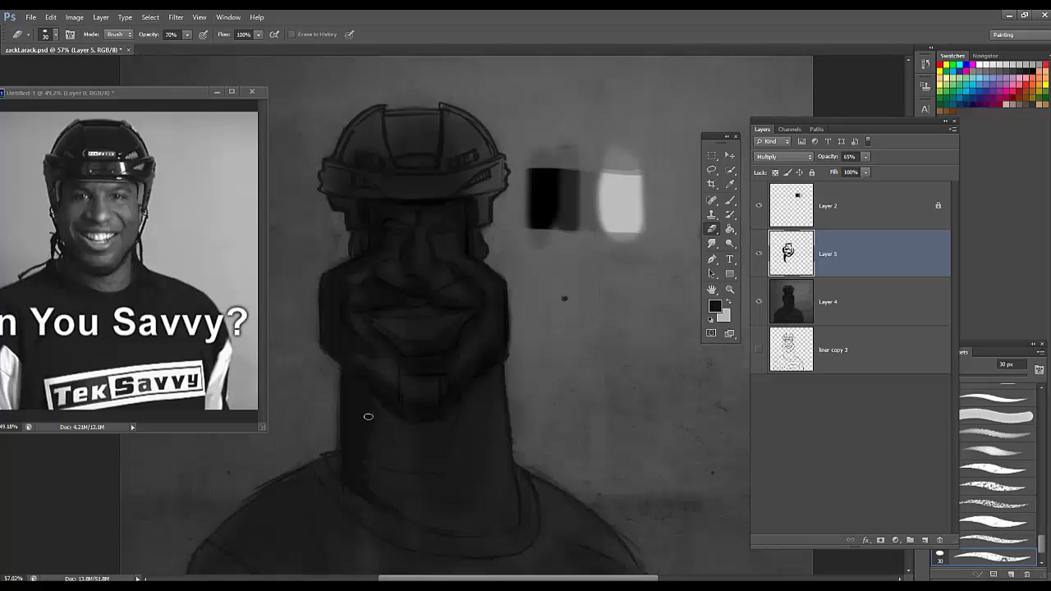
key("b")
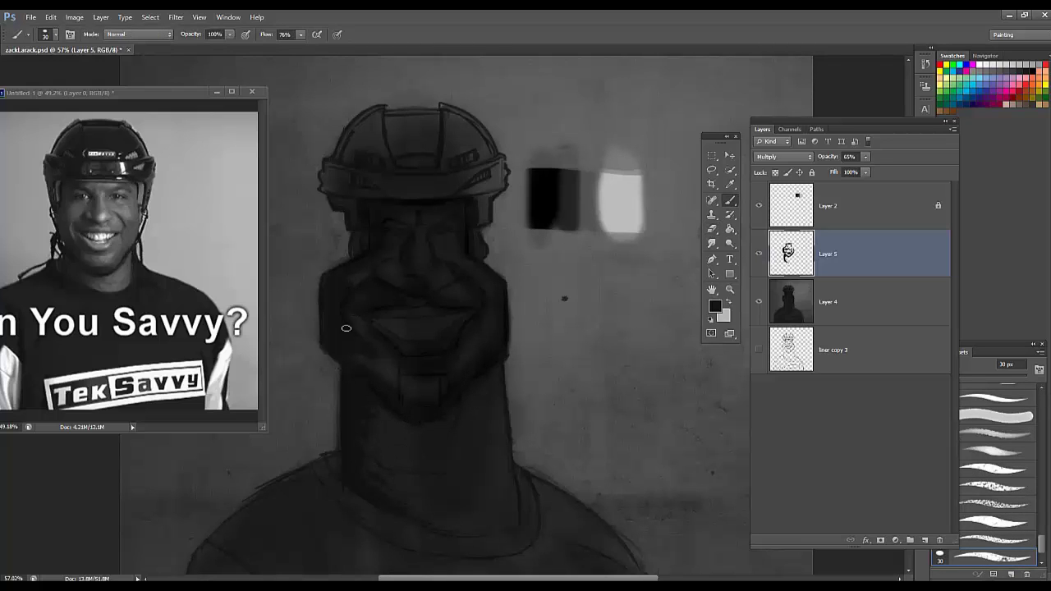
Step: Enlarge the brush to 100 px and block in dark shadow strokes across the whole neck
key("ctrl+0")
key("bracketright")
key("bracketright")
key("bracketright")
key("bracketright")
key("bracketright")
key("bracketright")
key("bracketright")
left_click_drag(396, 403, 387, 383)
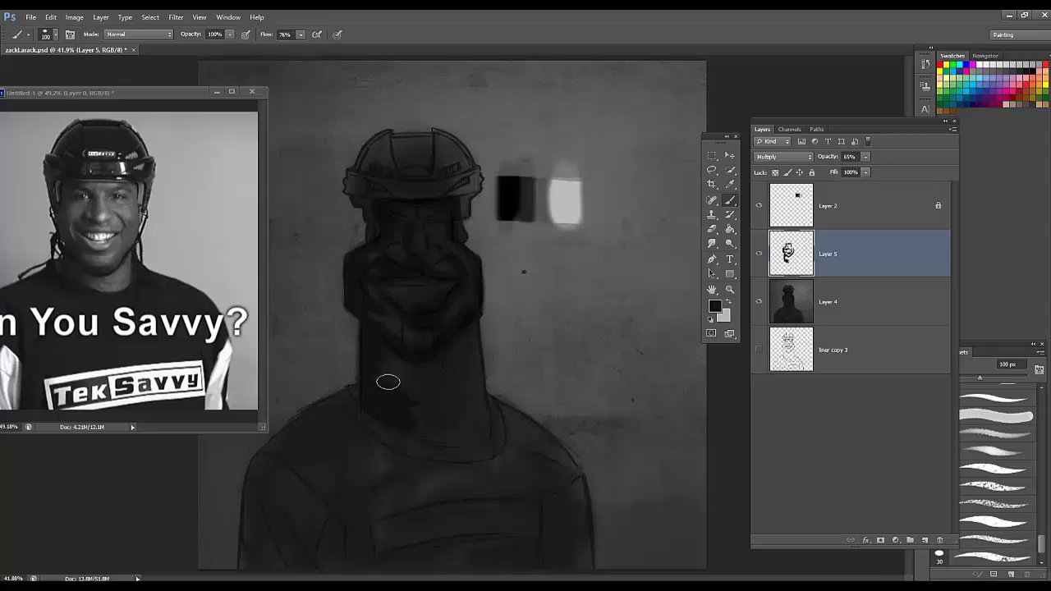
mouse_move(485, 325)
left_mouse_down()
mouse_move(479, 404)
mouse_move(406, 430)
mouse_move(446, 427)
mouse_move(408, 375)
mouse_move(438, 423)
left_mouse_up()
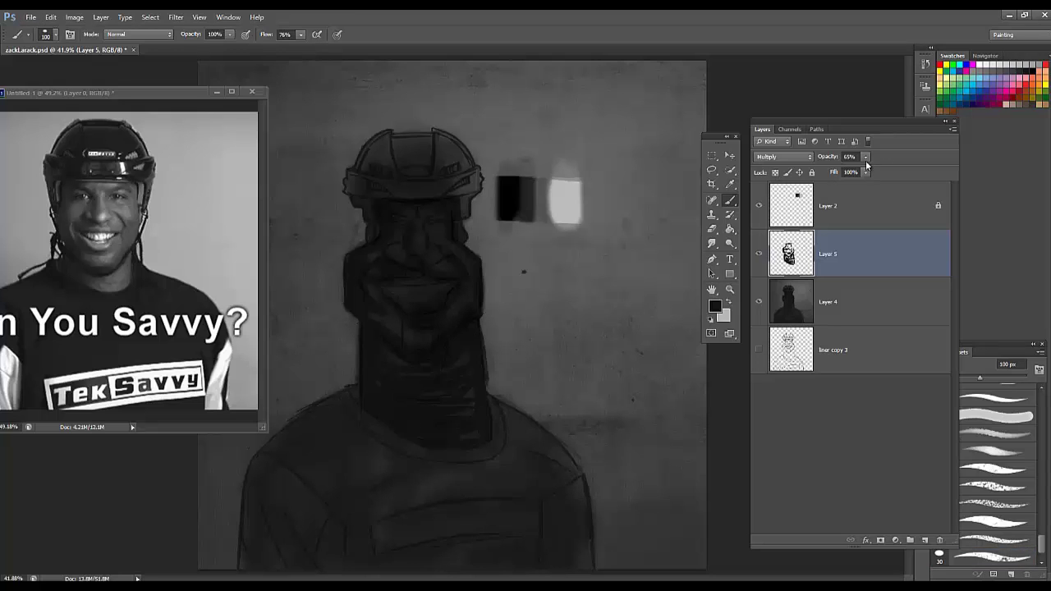
Step: Lower the shadow layer's opacity to 59% and erase lightly into the neck shading
left_click_drag(864, 156, 863, 175)
key("e")
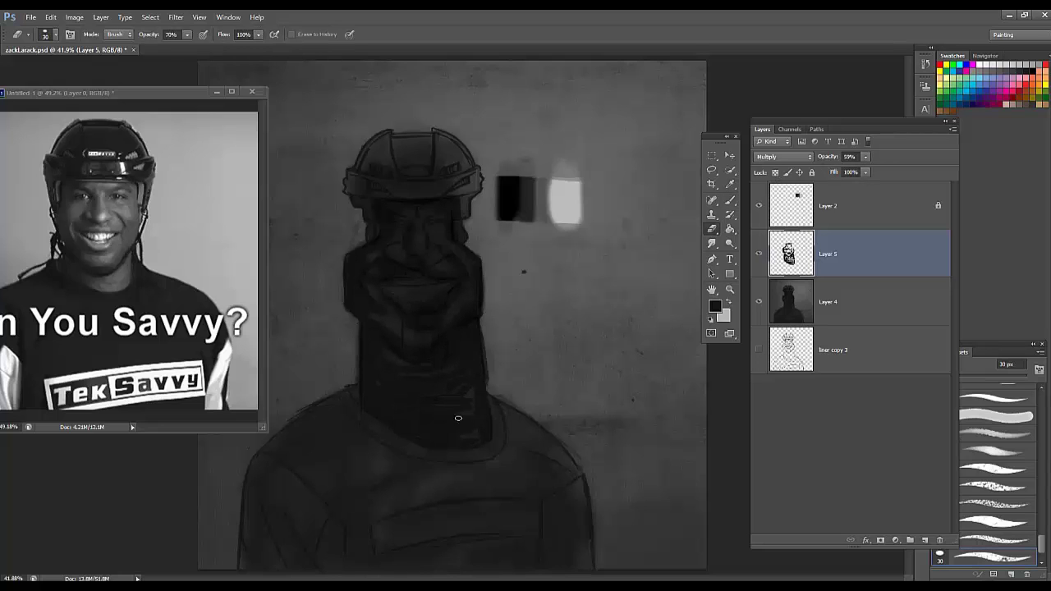
Step: Set the brush size to 32 px and deepen the shadows around the eyes and nose
key("b")
right_click(398, 254)
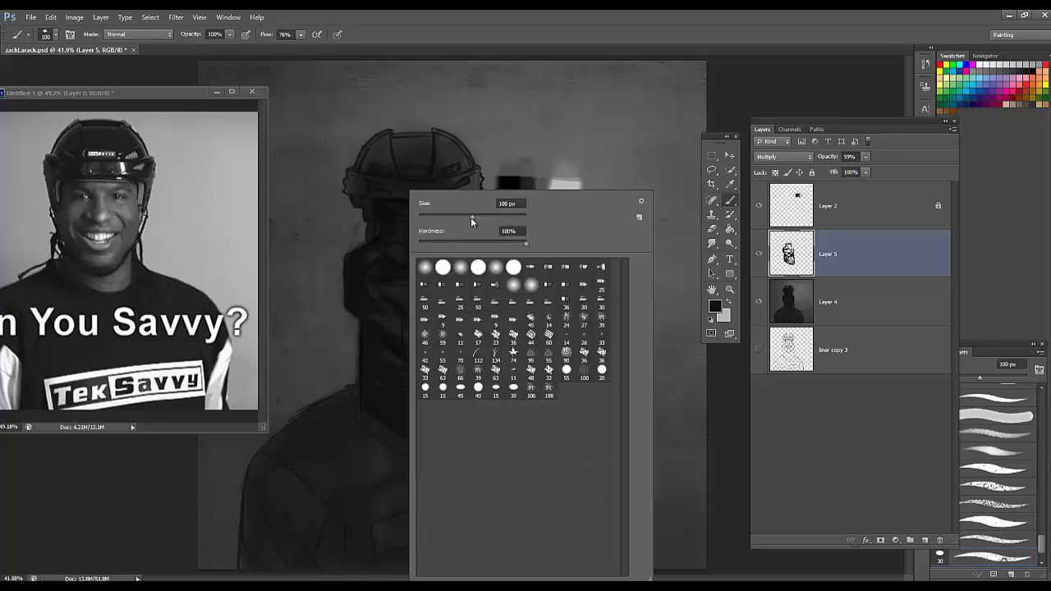
key("Escape")
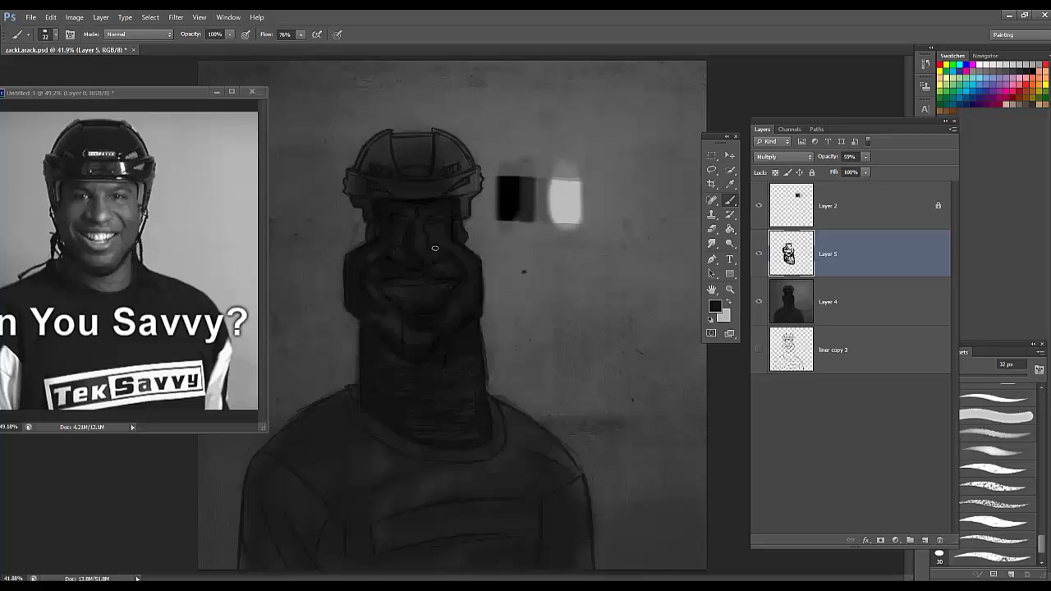
Step: Adjust the shadow layer's opacity, merge it into the painting below, and add a new empty layer
left_click_drag(865, 156, 869, 172)
key("ctrl+e")
key("ctrl+shift+alt+n")
Step: Choose black, darken the face and jaw on the new layer, and add another layer at 72% opacity
left_click(531, 197, "alt")
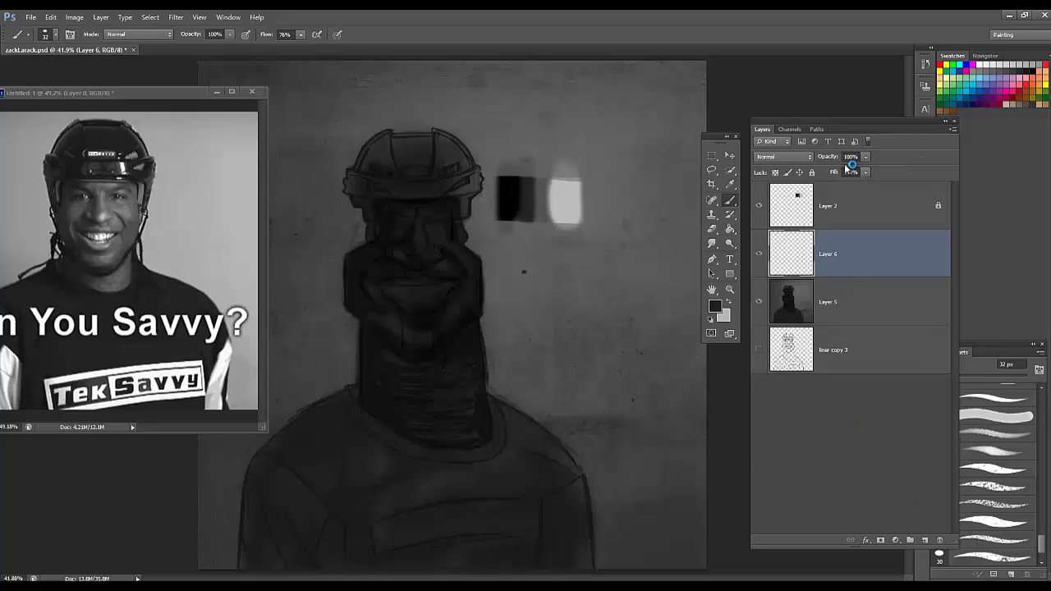
left_click(866, 157)
left_click(715, 307)
left_click(644, 423)
key("Return")
scroll(415, 177, "up", 1)
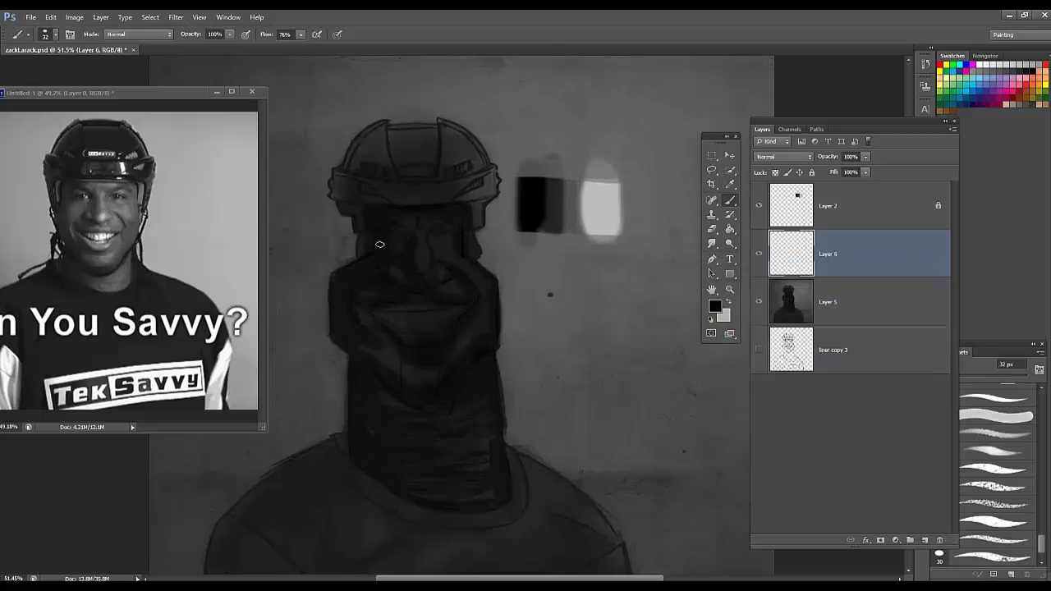
left_click_drag(848, 178, 833, 183)
scroll(377, 211, "up", 1)
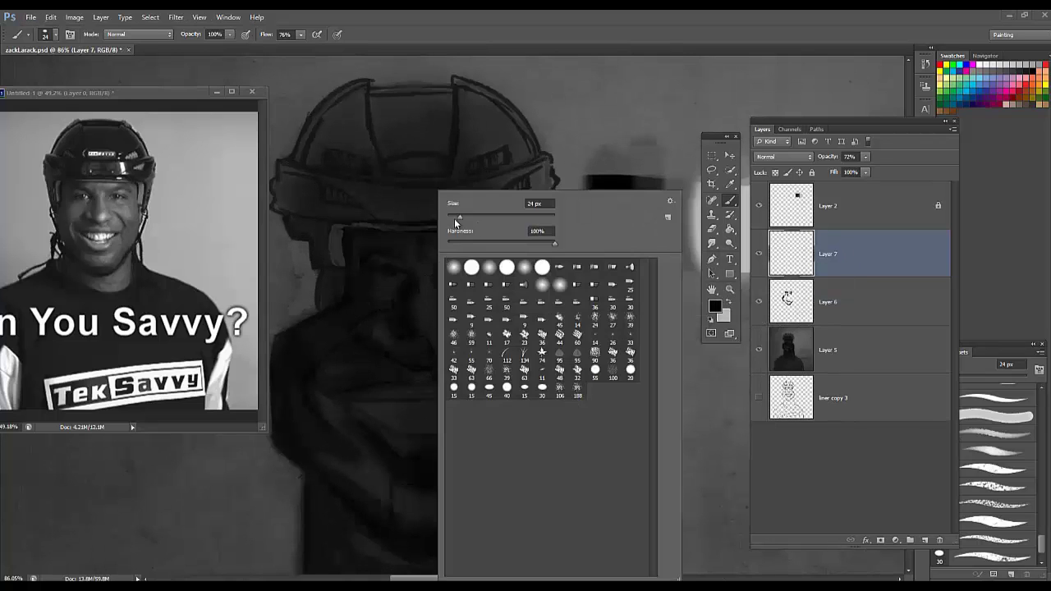
Step: Paint the eyes and brows with a 13 px brush and darken the shadow beside the helmet strap at 40 px
left_click(386, 260)
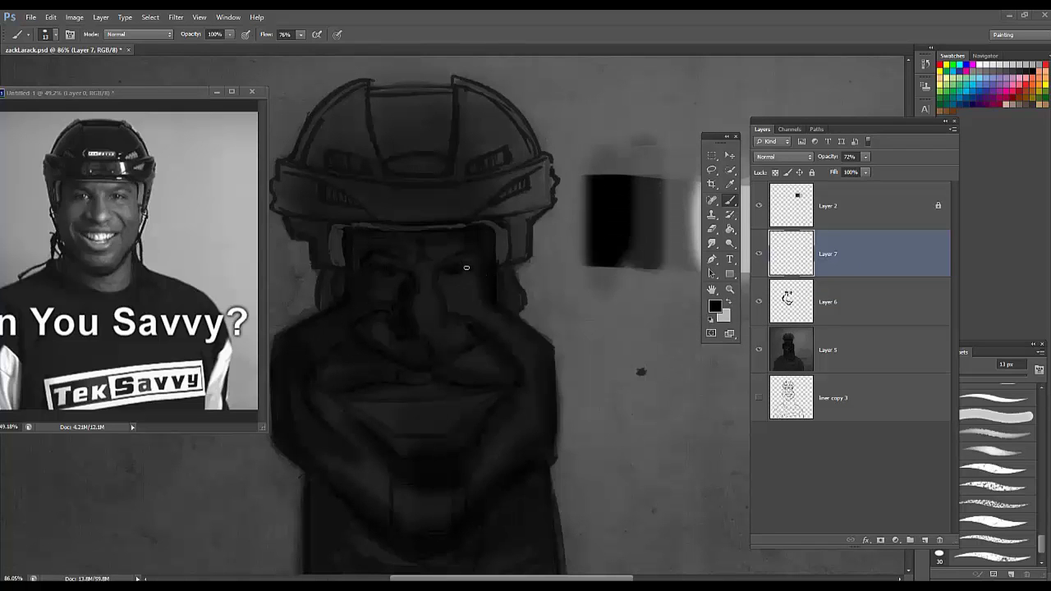
right_click(451, 254)
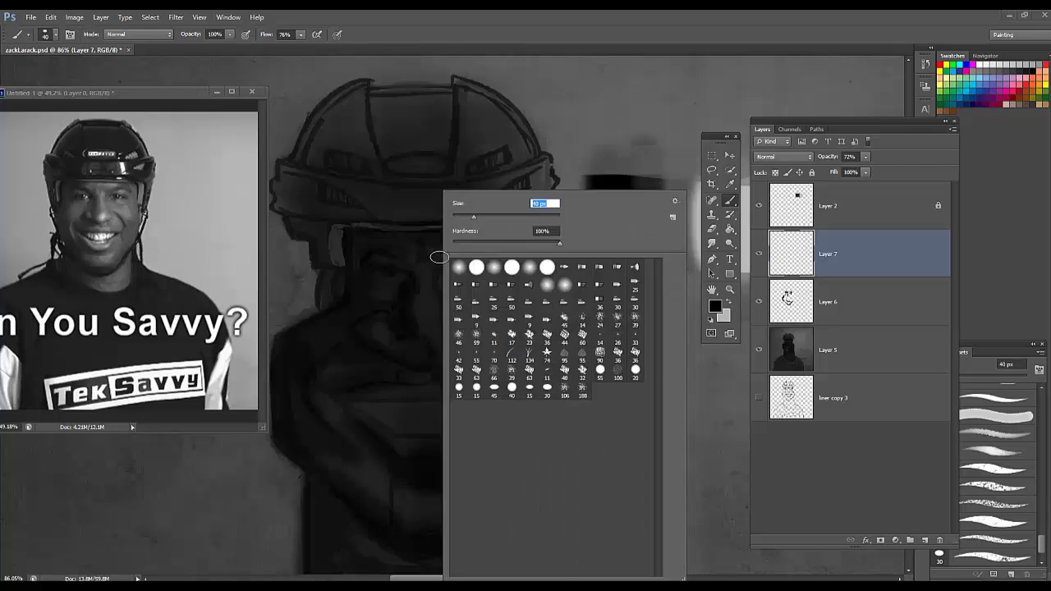
type("40")
key("Return")
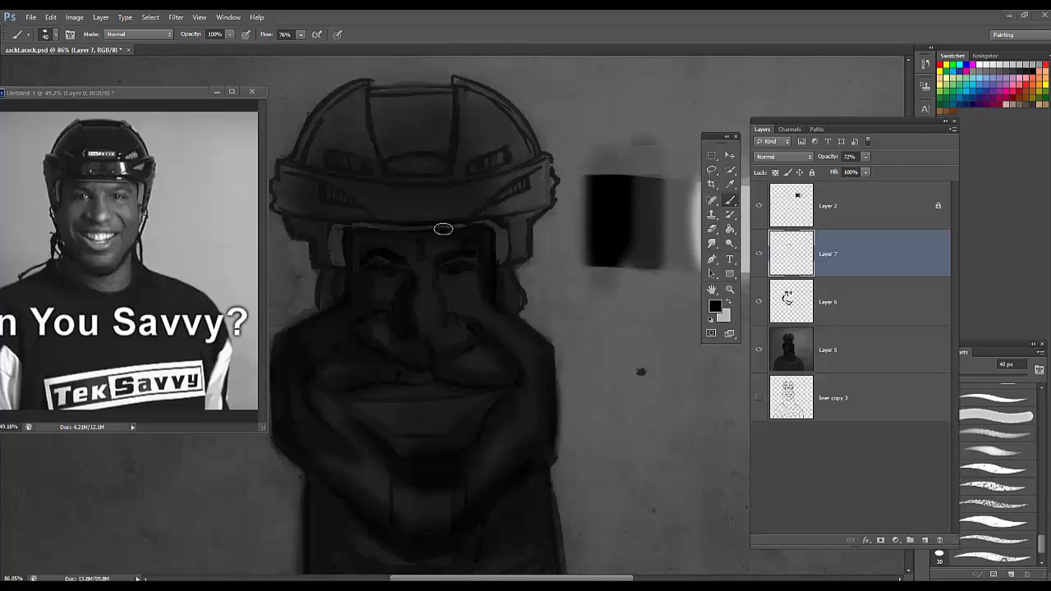
key("bracketleft")
mouse_move(345, 271)
left_mouse_down()
mouse_move(345, 249)
mouse_move(342, 259)
left_mouse_up()
Step: Set the brush size to 12 px and retouch the strap, eye and cheek edges with sampled tones
right_click(356, 247)
type("12")
key("Return")
left_click(342, 232, "alt")
left_click(357, 284, "alt")
left_click(374, 354, "alt")
Step: Enlarge the brush to 57 px and darken the left cheek beside the nose
right_click(357, 343)
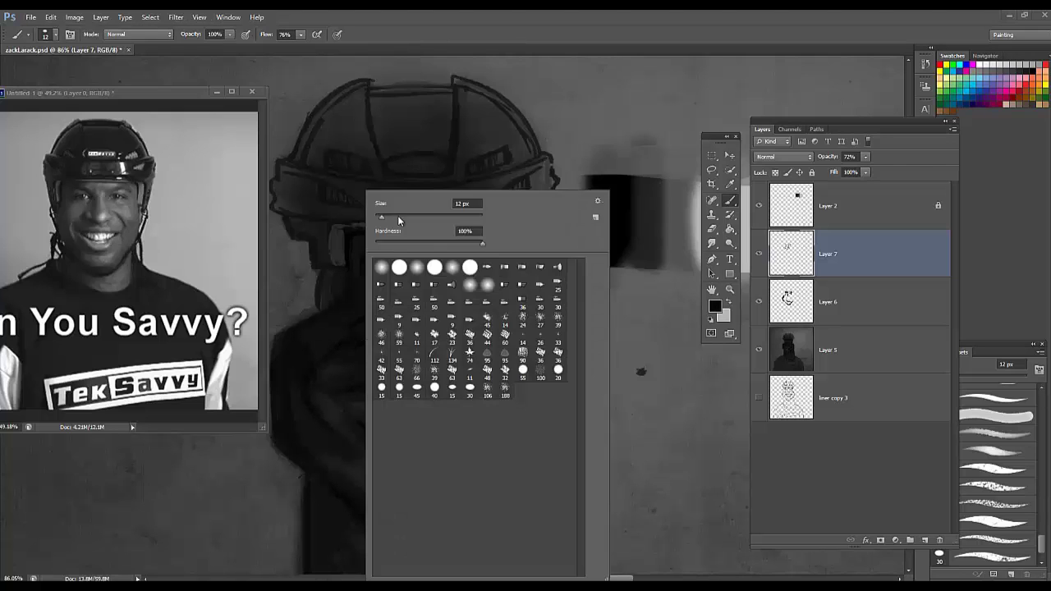
left_click(399, 220)
mouse_move(358, 332)
left_mouse_down()
mouse_move(379, 368)
mouse_move(363, 376)
mouse_move(401, 362)
mouse_move(323, 374)
mouse_move(320, 352)
left_mouse_up()
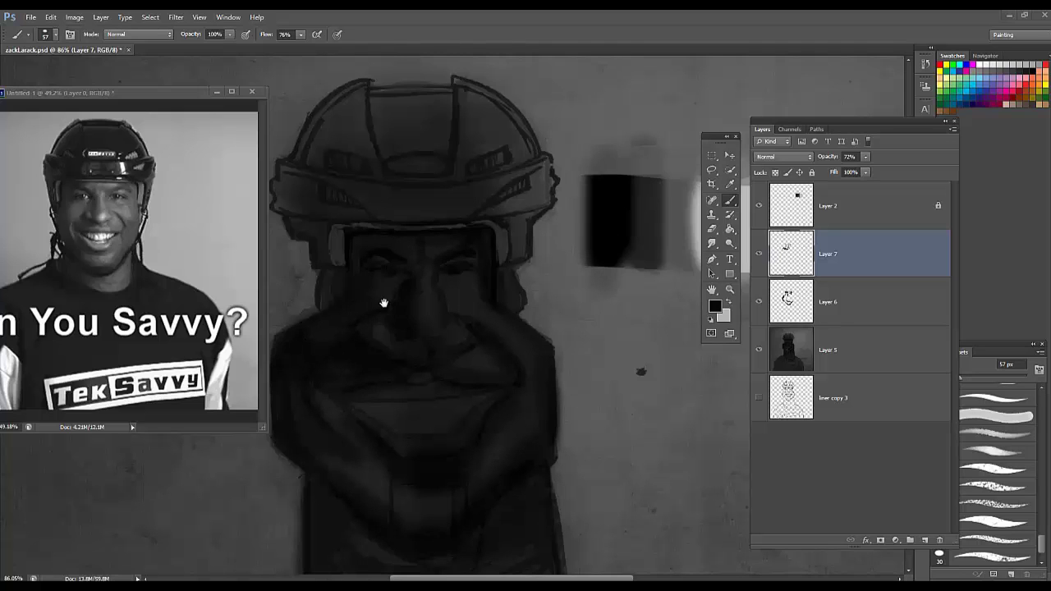
Step: Sample a light grey and outline the left ear and jaw with a 28 px brush
left_click_drag(384, 303, 433, 284)
left_click(718, 234, "alt")
right_click(392, 222)
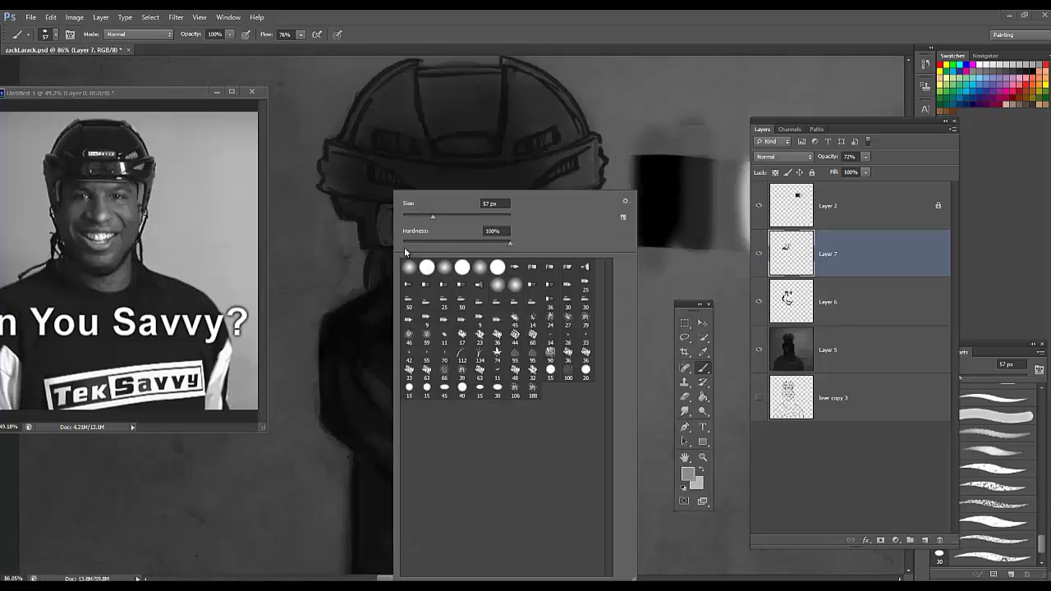
left_click_drag(434, 217, 416, 220)
mouse_move(362, 256)
left_mouse_down()
mouse_move(357, 279)
mouse_move(327, 314)
mouse_move(368, 291)
left_mouse_up()
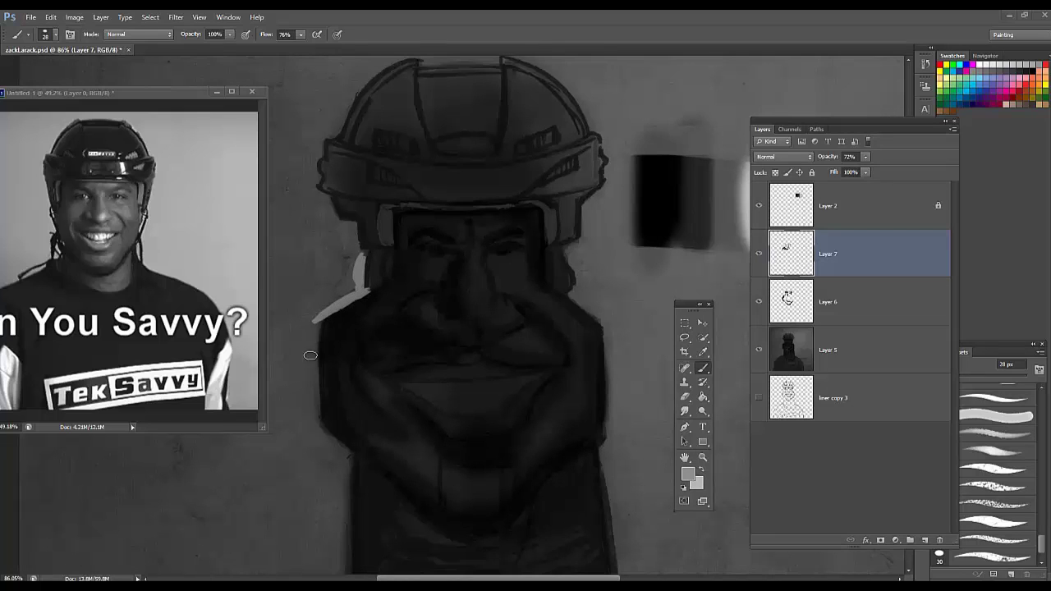
mouse_move(320, 320)
left_mouse_down()
mouse_move(317, 426)
mouse_move(350, 457)
left_mouse_up()
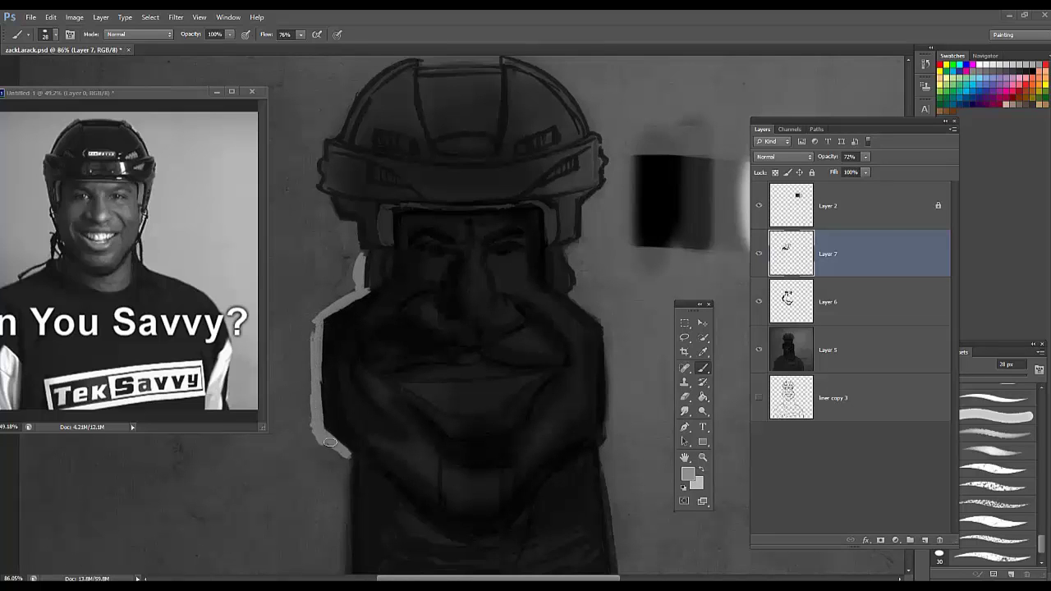
Step: Fill the area between the helmet's left side and the cheek with light grey, sampling nearby tones to clean the edges
left_click_drag(312, 338, 319, 331)
mouse_move(362, 259)
left_mouse_down()
mouse_move(378, 282)
mouse_move(386, 255)
mouse_move(357, 294)
mouse_move(381, 279)
mouse_move(335, 306)
mouse_move(354, 227)
mouse_move(367, 303)
left_mouse_up()
left_click(368, 305, "alt")
left_click(360, 253, "alt")
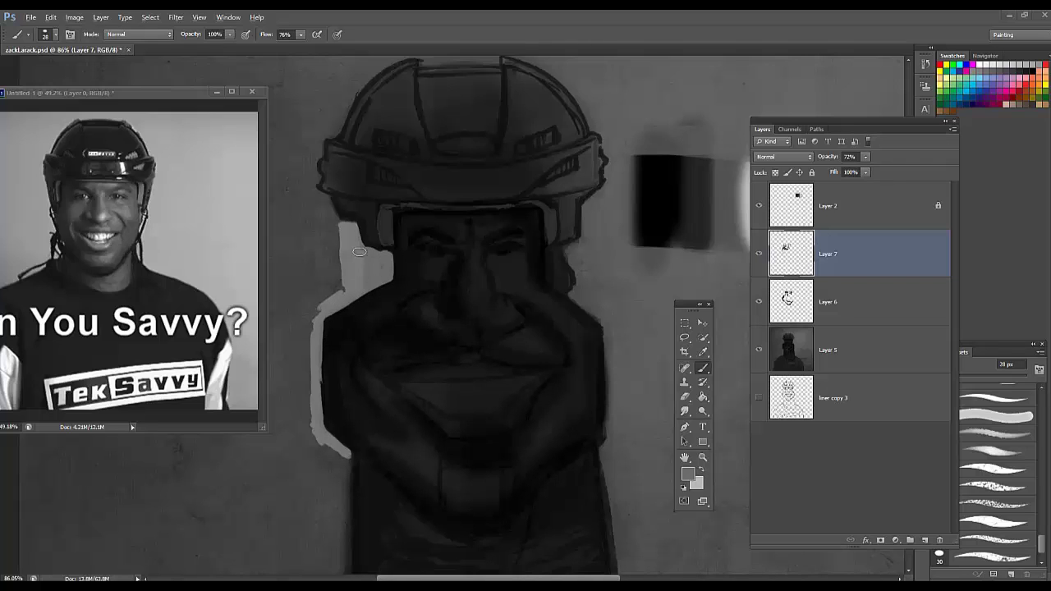
mouse_move(355, 261)
left_mouse_down()
mouse_move(357, 233)
mouse_move(355, 269)
mouse_move(386, 258)
mouse_move(360, 238)
left_mouse_up()
Step: Reduce the brush to 22 px and extend the light grey outline below the helmet and along both sides of the neck
right_click(392, 284)
left_click_drag(418, 216, 415, 216)
mouse_move(388, 253)
left_mouse_down()
mouse_move(335, 222)
mouse_move(309, 192)
mouse_move(310, 167)
left_mouse_up()
scroll(407, 315, "down", 4)
left_click_drag(366, 323, 366, 367)
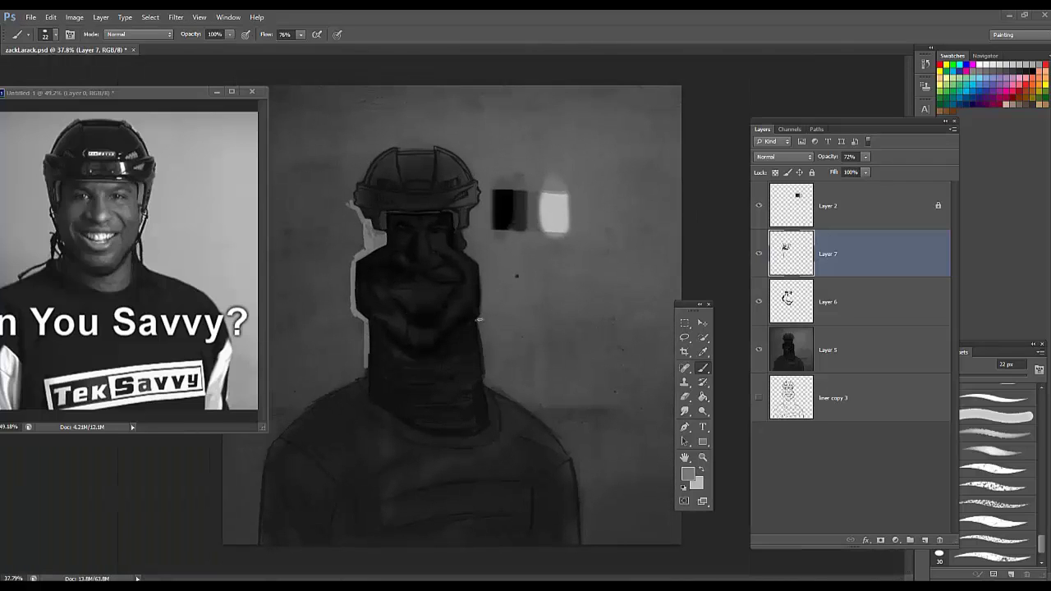
left_click_drag(481, 320, 485, 367)
Step: Reshape the right cheek edge with dark tones and paint a light grey outline along the right jaw and neck
key("d")
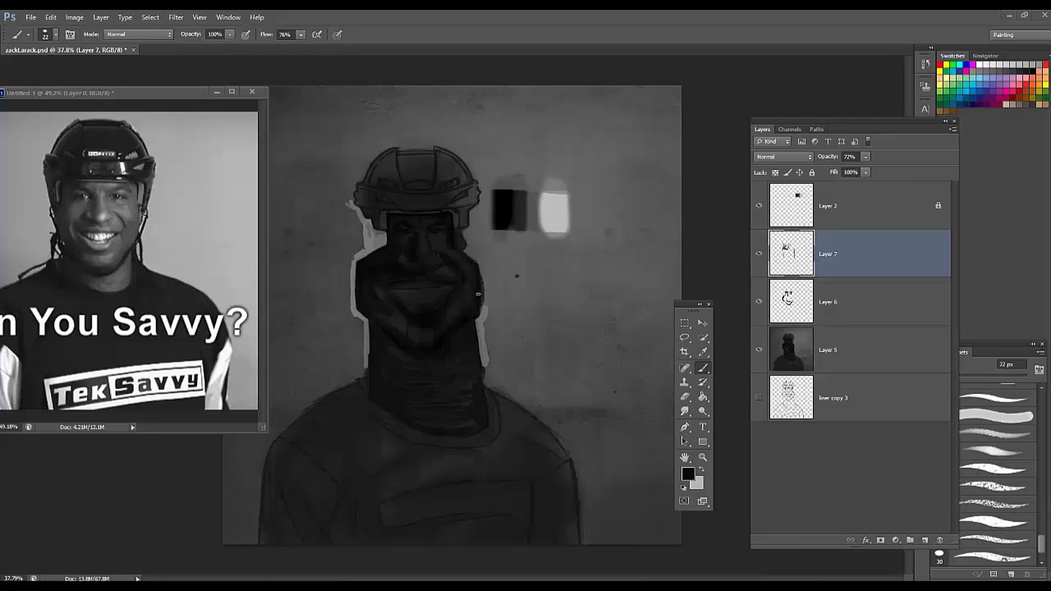
left_click(481, 314, "alt")
left_click_drag(483, 309, 482, 261)
left_click(554, 209, "alt")
left_click(483, 276, "alt")
left_click(487, 314, "alt")
left_click_drag(477, 320, 482, 368)
left_click(479, 300, "alt")
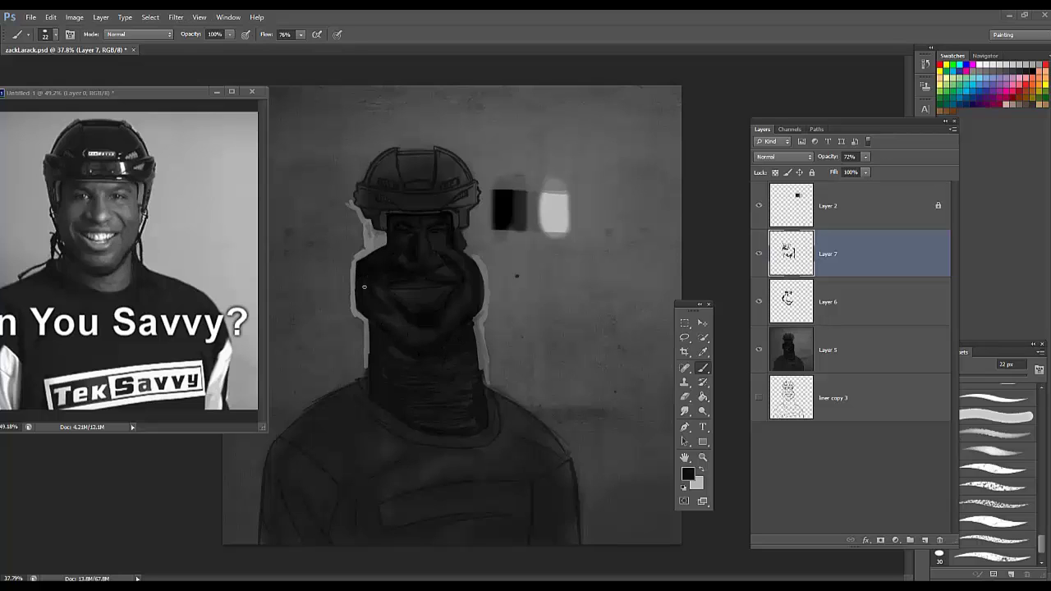
Step: Widen the light grey outline along the left jaw and both sides of the neck with a 45 px brush
left_click(358, 247, "alt")
mouse_move(357, 256)
left_mouse_down()
mouse_move(353, 281)
mouse_move(345, 271)
mouse_move(363, 358)
left_mouse_up()
left_click(370, 244, "alt")
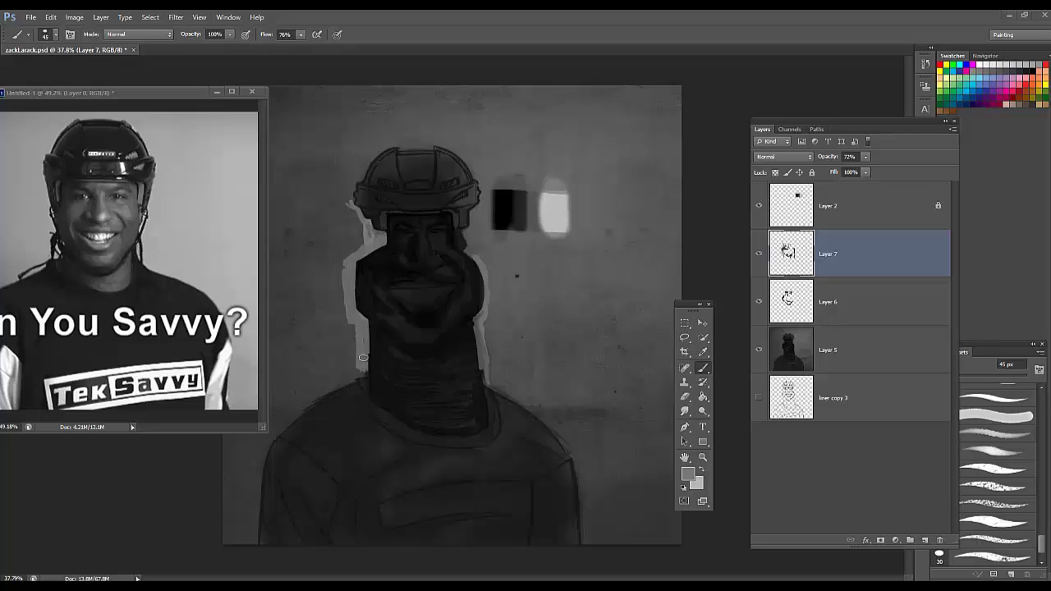
left_click(472, 264, "alt")
left_click_drag(479, 318, 486, 373)
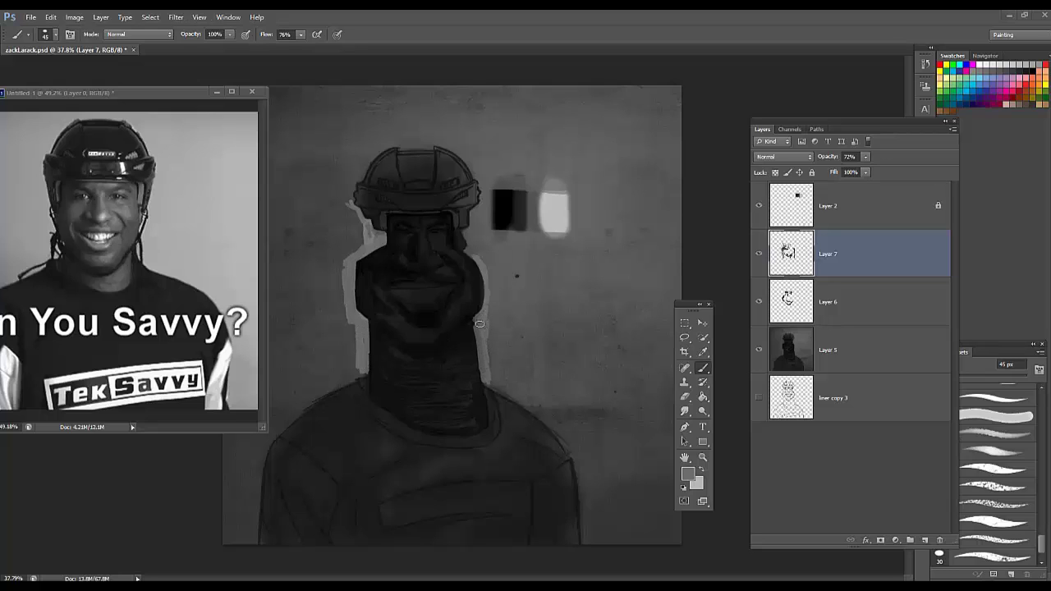
Step: Fill the background beside the right helmet strap with light grey and carry it up along the helmet's edge
left_click(548, 210, "alt")
mouse_move(470, 246)
left_mouse_down()
mouse_move(479, 261)
mouse_move(460, 237)
mouse_move(478, 238)
mouse_move(476, 228)
mouse_move(458, 238)
left_mouse_up()
left_click(462, 229, "alt")
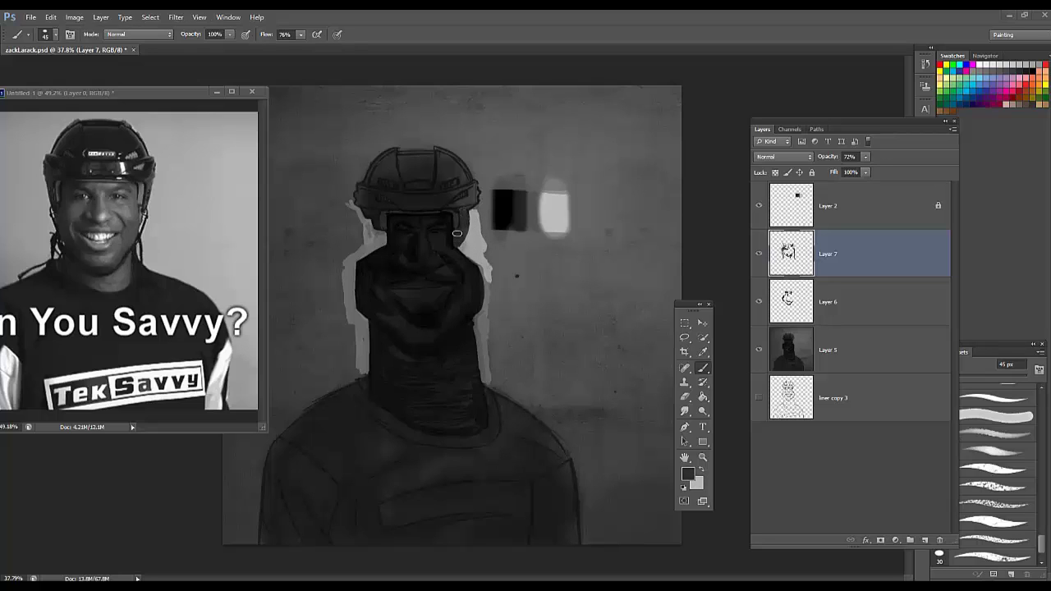
left_click(462, 219, "alt")
left_click(476, 234, "alt")
left_click_drag(474, 218, 482, 205)
left_click(483, 201, "alt")
left_click(482, 212, "alt")
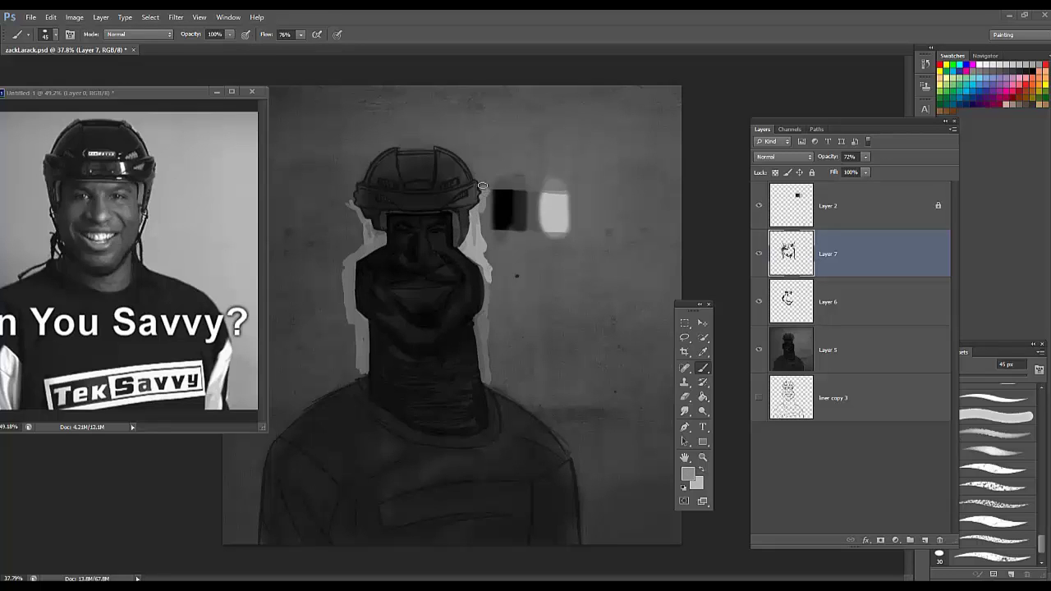
Step: Retouch the left helmet strap and cheek edge by alternating between sampled dark and light tones
left_click(371, 231, "alt")
left_click(383, 243, "alt")
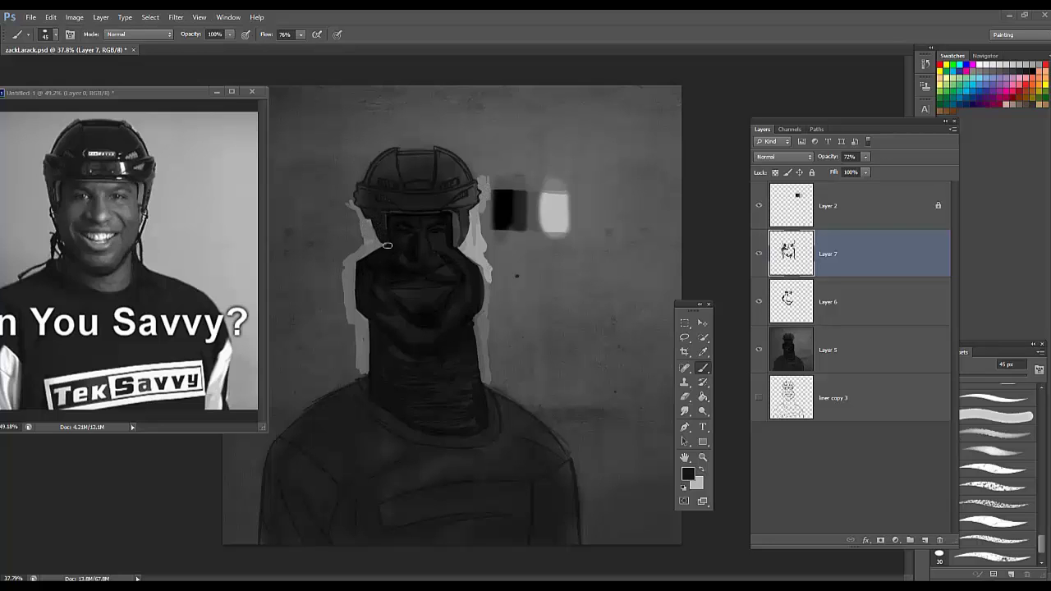
left_click(366, 230, "alt")
left_click(381, 242, "alt")
left_click(383, 247, "alt")
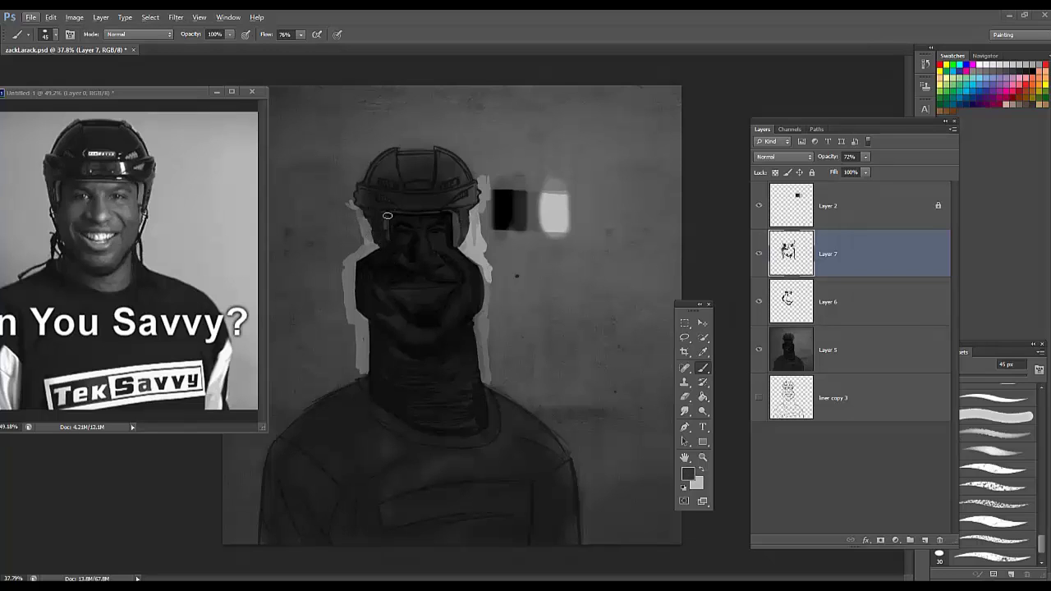
left_click(361, 221, "alt")
left_click(372, 247, "alt")
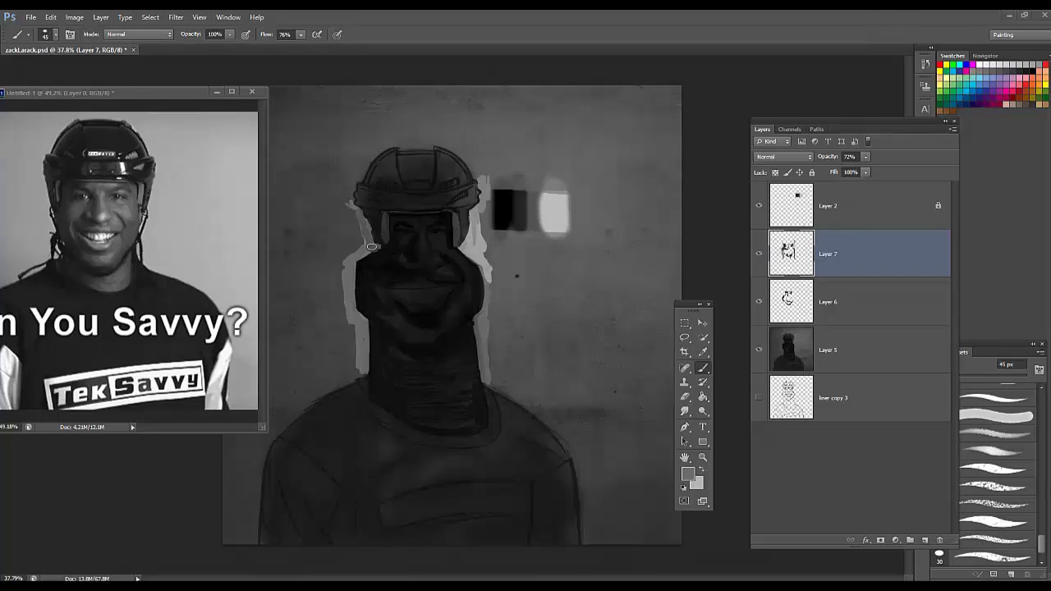
Step: Extend the light grey outline beside the right jaw and merge Layers 5 to 7 into one layer
left_click(486, 261, "alt")
left_click_drag(487, 268, 486, 307)
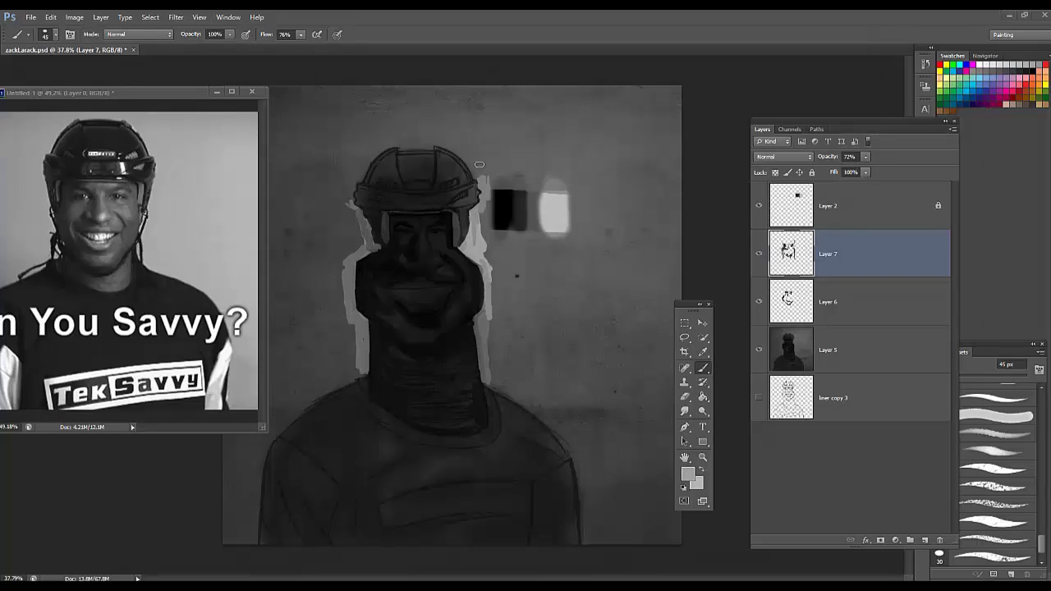
left_click(870, 350, "shift")
key("ctrl+e")
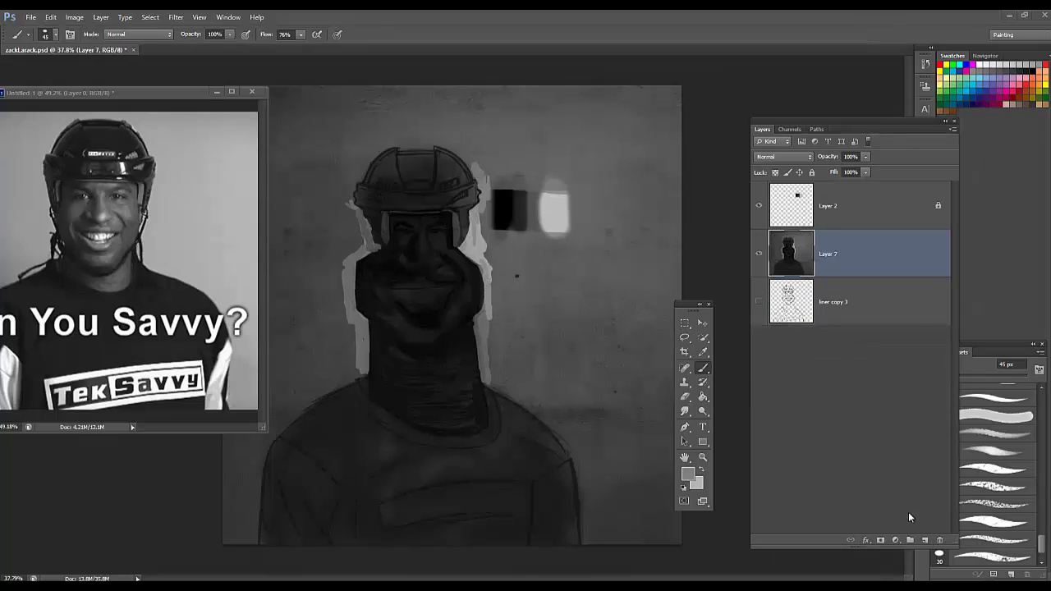
Step: Add a new layer and carry the light grey background outline over the top and left of the helmet
left_click(925, 540)
mouse_move(482, 180)
left_mouse_down()
mouse_move(456, 150)
mouse_move(479, 160)
mouse_move(484, 177)
mouse_move(438, 144)
mouse_move(401, 142)
mouse_move(435, 139)
mouse_move(408, 139)
mouse_move(422, 151)
mouse_move(391, 143)
mouse_move(402, 143)
mouse_move(363, 169)
mouse_move(407, 143)
mouse_move(372, 146)
mouse_move(408, 135)
left_mouse_up()
left_click_drag(408, 136, 358, 176)
scroll(367, 148, "up", 3)
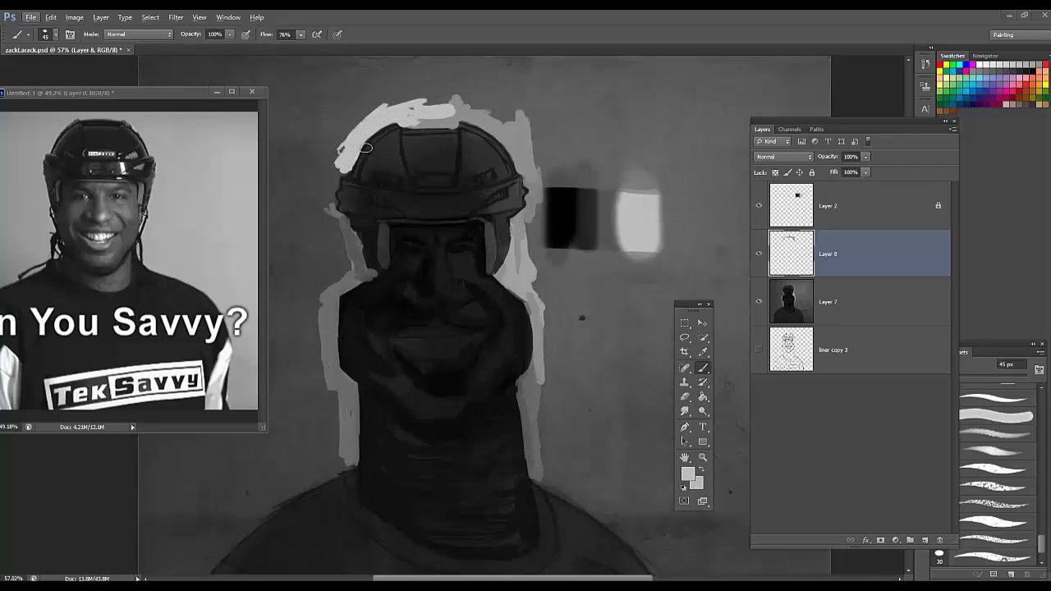
Step: Refine the left helmet edge and ear strap with a 9 px brush, using dark and light tones sampled nearby
right_click(414, 143)
left_click_drag(422, 188, 406, 188)
left_click(349, 163)
left_click(360, 245, "alt")
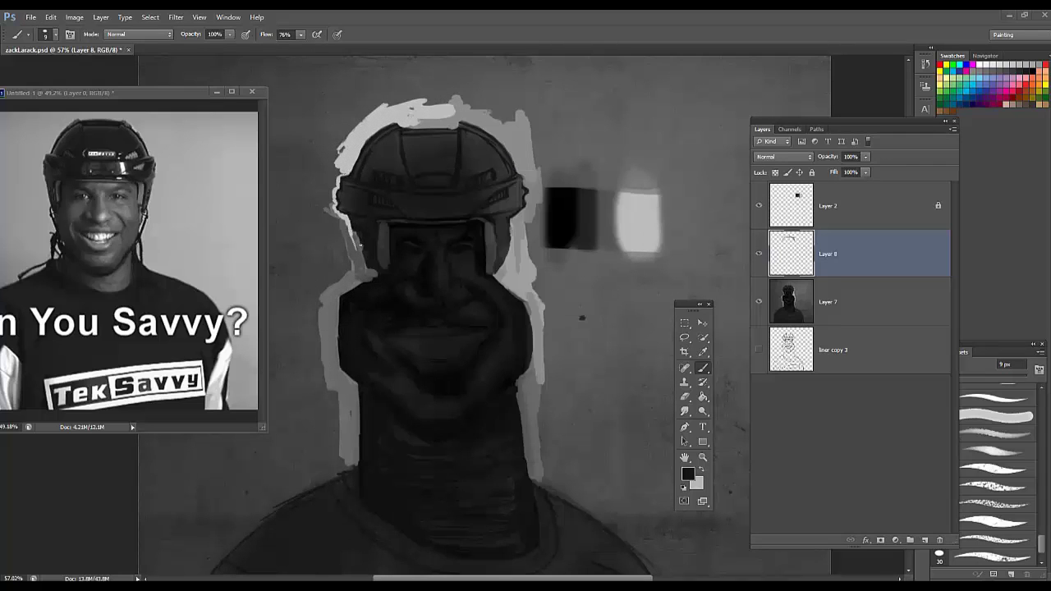
left_click(371, 265, "alt")
left_click(369, 269, "alt")
left_click(367, 253, "alt")
left_click(377, 233, "alt")
left_click(349, 212, "alt")
left_click(351, 235, "alt")
left_click(351, 221, "alt")
left_click_drag(350, 221, 359, 253)
Step: Retouch the right helmet strap and the brim above the forehead with sampled dark tones
left_click(517, 235, "alt")
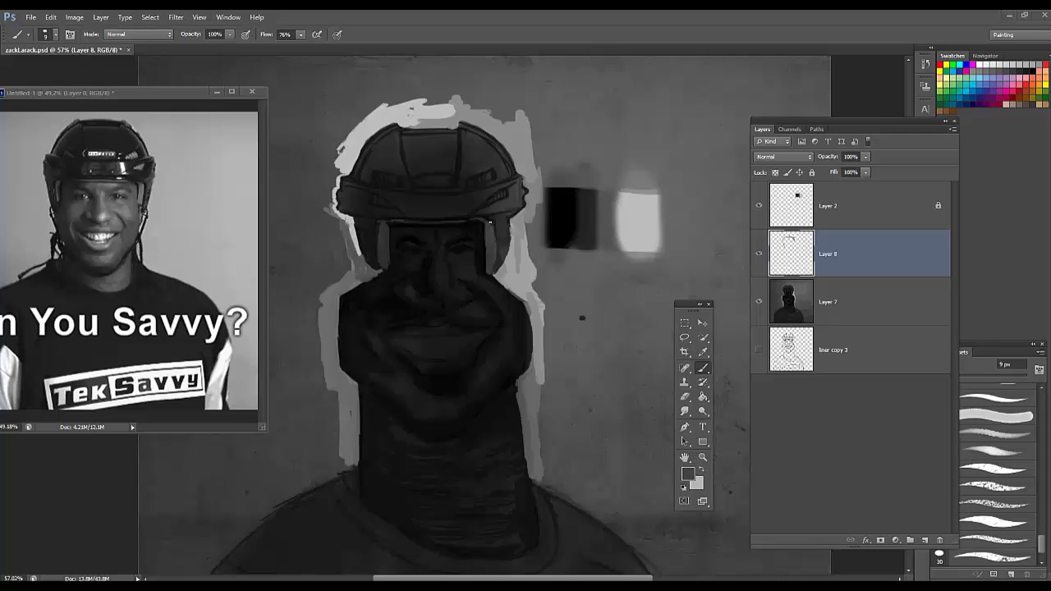
left_click(488, 222, "alt")
left_click(483, 239, "alt")
left_click(398, 224, "alt")
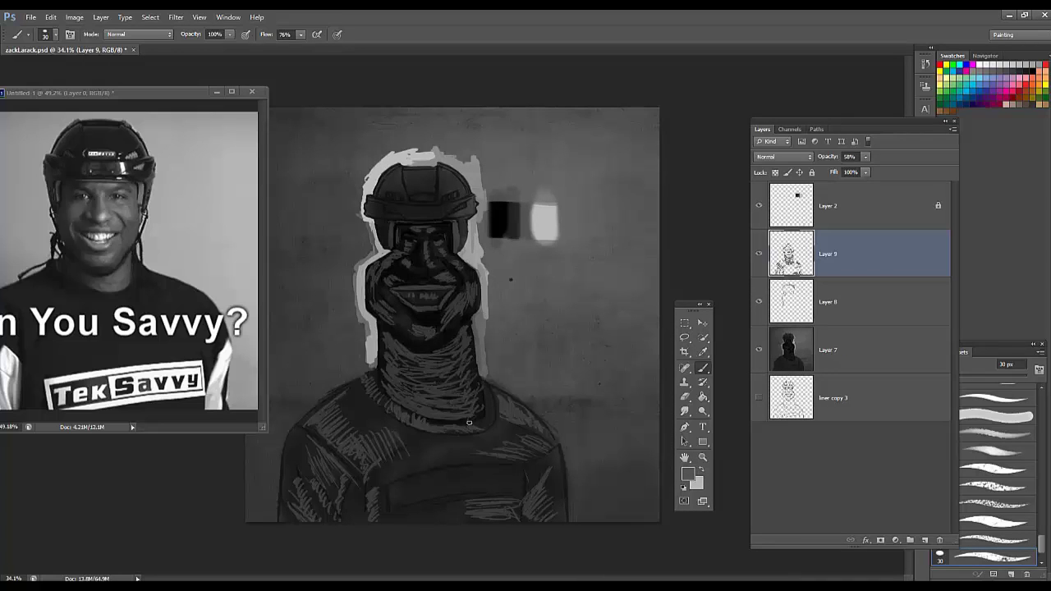
Step: Add a new layer and hatch vertical light grey strokes into the background on both sides of the figure
left_click(924, 540)
mouse_move(493, 386)
left_mouse_down()
mouse_move(496, 299)
mouse_move(518, 305)
mouse_move(485, 316)
left_mouse_up()
mouse_move(357, 370)
left_mouse_down()
mouse_move(352, 304)
mouse_move(337, 304)
mouse_move(324, 345)
mouse_move(353, 213)
mouse_move(347, 266)
mouse_move(335, 183)
left_mouse_up()
key("ctrl+minus")
mouse_move(366, 345)
left_mouse_down()
mouse_move(337, 415)
mouse_move(323, 419)
mouse_move(334, 448)
mouse_move(347, 382)
mouse_move(335, 439)
mouse_move(319, 402)
left_mouse_up()
key("ctrl+z")
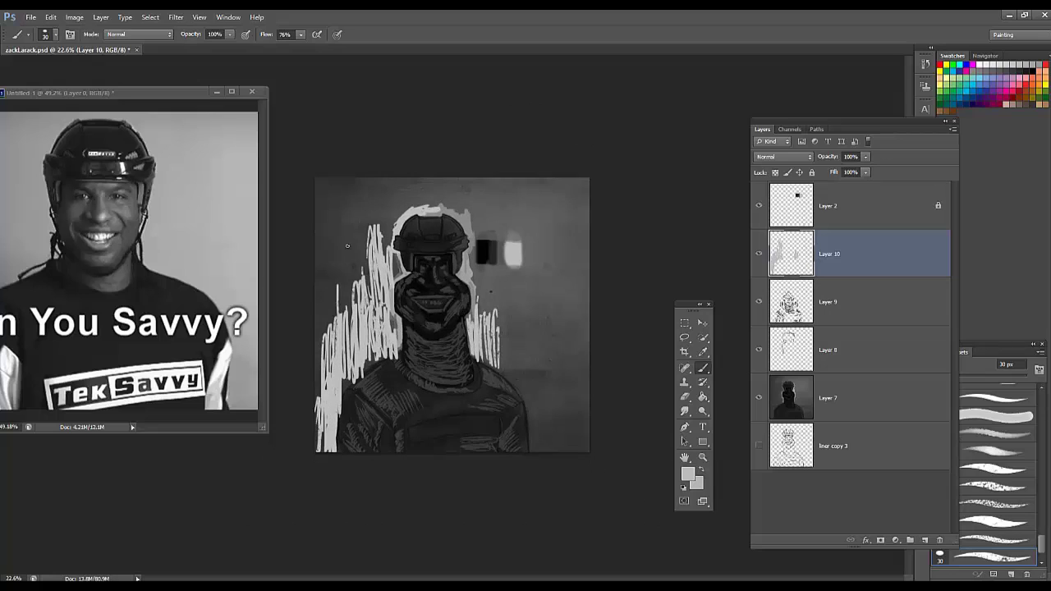
mouse_move(347, 245)
left_mouse_down()
mouse_move(396, 185)
mouse_move(401, 279)
left_mouse_up()
mouse_move(477, 256)
left_mouse_down()
mouse_move(475, 291)
mouse_move(481, 280)
mouse_move(500, 365)
mouse_move(493, 361)
mouse_move(505, 327)
mouse_move(513, 371)
mouse_move(517, 331)
left_mouse_up()
Step: Enlarge the brush to 80 px and move the reference photo clear of the painting
key("bracketright")
key("bracketright")
key("bracketright")
key("bracketright")
key("bracketright")
scroll(520, 328, "up", 2)
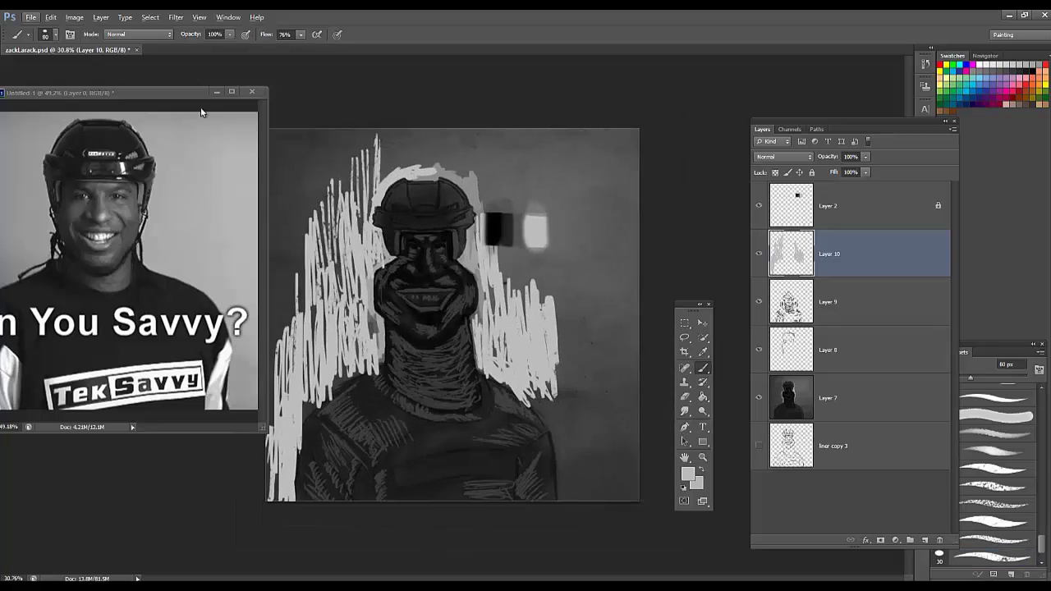
left_click_drag(201, 97, 168, 109)
left_click(292, 275)
Step: Fill more of the background beside the left side and the right shoulder with light grey, using a smaller brush
key("bracketleft")
key("bracketleft")
key("bracketleft")
key("bracketleft")
key("bracketleft")
key("bracketleft")
mouse_move(301, 269)
left_mouse_down()
mouse_move(281, 348)
mouse_move(297, 210)
mouse_move(287, 225)
mouse_move(368, 197)
mouse_move(276, 288)
left_mouse_up()
mouse_move(530, 386)
left_mouse_down()
mouse_move(562, 419)
mouse_move(573, 475)
left_mouse_up()
Step: Erase the light grey strokes that overlap the shoulders and arms of the figure
key("e")
mouse_move(542, 435)
left_mouse_down()
mouse_move(522, 378)
mouse_move(519, 410)
left_mouse_up()
mouse_move(327, 381)
left_mouse_down()
mouse_move(328, 400)
mouse_move(368, 371)
mouse_move(376, 340)
left_mouse_up()
left_click_drag(307, 384, 297, 469)
left_click_drag(299, 409, 289, 499)
Step: Repaint light grey background strokes along both shoulders and across the lower right background
key("b")
left_click_drag(334, 376, 310, 423)
left_click_drag(528, 383, 537, 406)
mouse_move(555, 425)
left_mouse_down()
mouse_move(571, 493)
mouse_move(615, 451)
mouse_move(633, 395)
left_mouse_up()
mouse_move(611, 400)
left_mouse_down()
mouse_move(614, 452)
mouse_move(576, 379)
mouse_move(610, 463)
mouse_move(613, 319)
left_mouse_up()
Step: Cover the remaining right and left background with vertical light grey strokes using a 50 px brush
key("bracketright")
key("bracketright")
key("bracketright")
key("bracketright")
key("bracketright")
key("bracketright")
key("bracketleft")
key("bracketleft")
key("bracketleft")
mouse_move(566, 393)
left_mouse_down()
mouse_move(583, 303)
mouse_move(632, 409)
mouse_move(603, 247)
mouse_move(541, 415)
mouse_move(487, 185)
mouse_move(480, 215)
mouse_move(473, 247)
mouse_move(505, 287)
mouse_move(579, 197)
mouse_move(624, 164)
mouse_move(526, 154)
mouse_move(491, 177)
mouse_move(474, 148)
mouse_move(454, 168)
mouse_move(446, 164)
mouse_move(458, 162)
mouse_move(304, 139)
mouse_move(353, 164)
mouse_move(427, 129)
mouse_move(616, 140)
left_mouse_up()
key("ctrl+z")
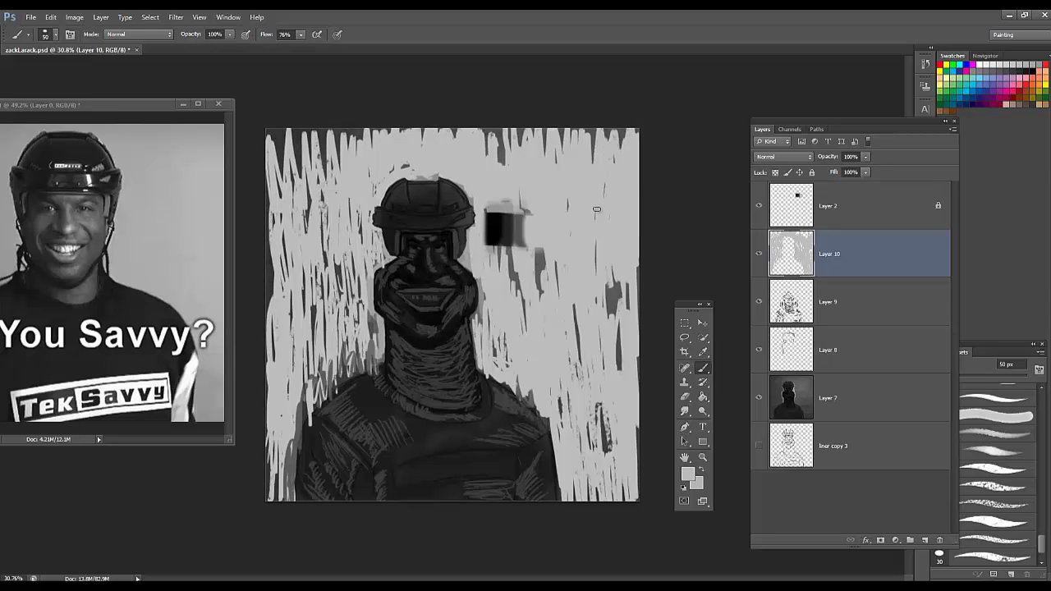
mouse_move(279, 247)
left_mouse_down()
mouse_move(288, 476)
mouse_move(300, 415)
left_mouse_up()
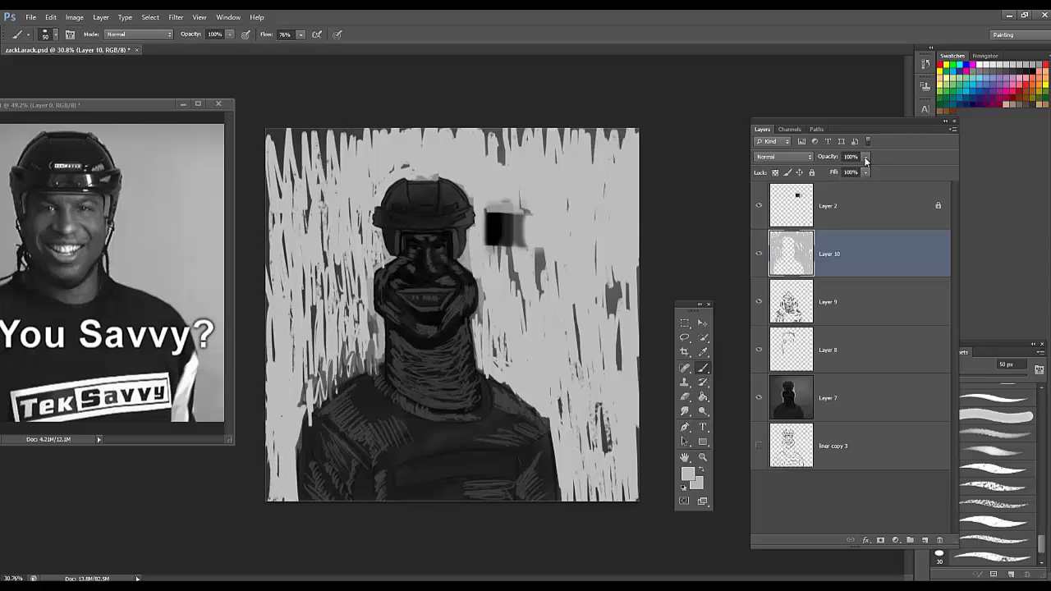
Step: Lower the background layer's opacity to 50% and fade the hatching on Layer 9
left_click_drag(866, 159, 841, 173)
left_click(795, 302)
left_click(865, 156)
left_click(768, 350)
left_click(865, 156)
left_click(859, 261)
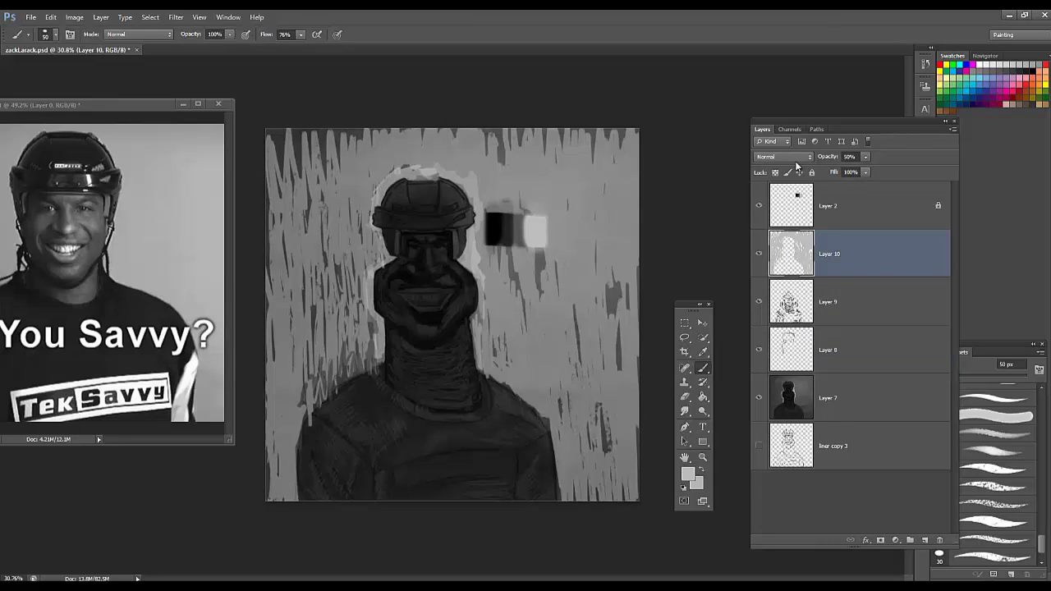
left_click(795, 160)
left_click(778, 198)
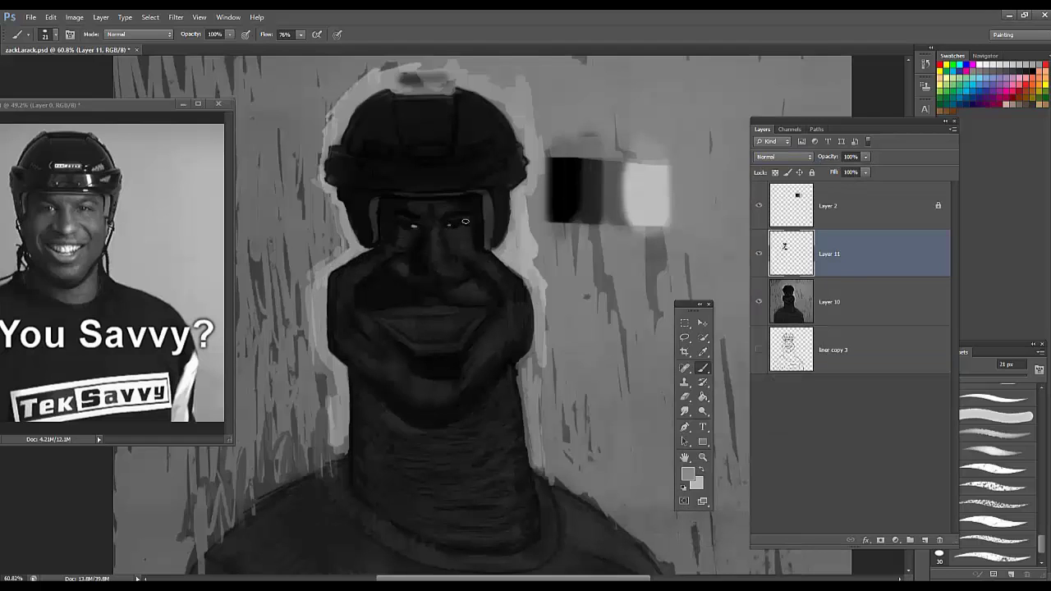
Step: Paint light highlights and dark accents into both eyes on Layer 11 with a 21 px brush
left_click(521, 225, "alt")
left_click(416, 225, "alt")
left_click(455, 223, "alt")
left_click(515, 234, "alt")
left_click(406, 226, "alt")
left_click(410, 226, "alt")
Step: Clean up the left cheek edge and the base of the left helmet strap with sampled dark and light tones
left_click(356, 286, "alt")
left_click_drag(355, 287, 355, 307)
left_click(359, 319, "alt")
left_click(354, 235, "alt")
left_click_drag(352, 257, 331, 272)
left_click(343, 261, "alt")
left_click(338, 274, "alt")
left_click(347, 260, "alt")
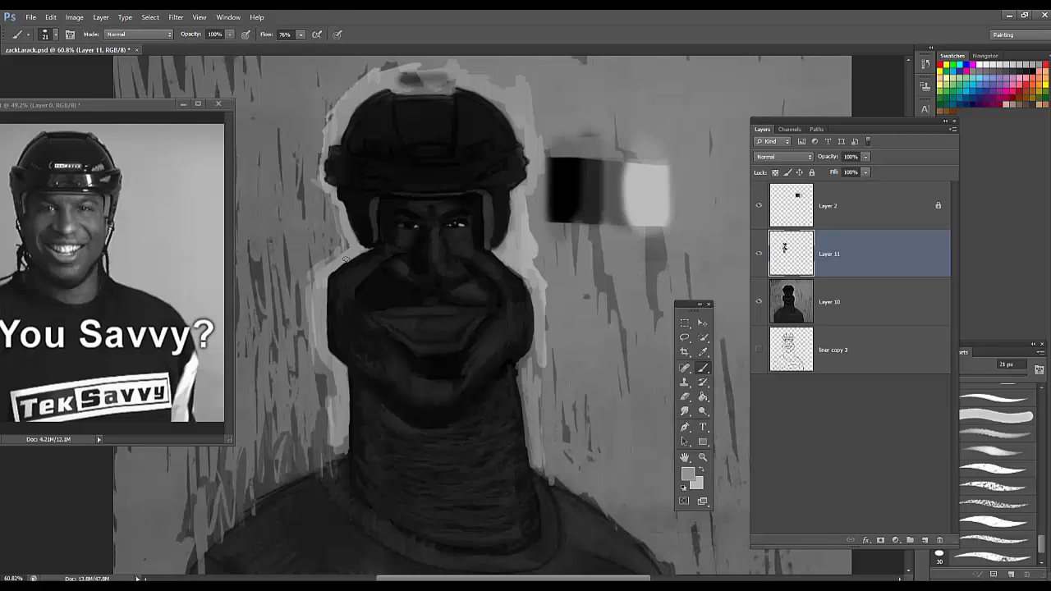
Step: Darken the right helmet strap and the brow area under the helmet with sampled tones
left_click(500, 251, "alt")
left_click_drag(490, 255, 492, 264)
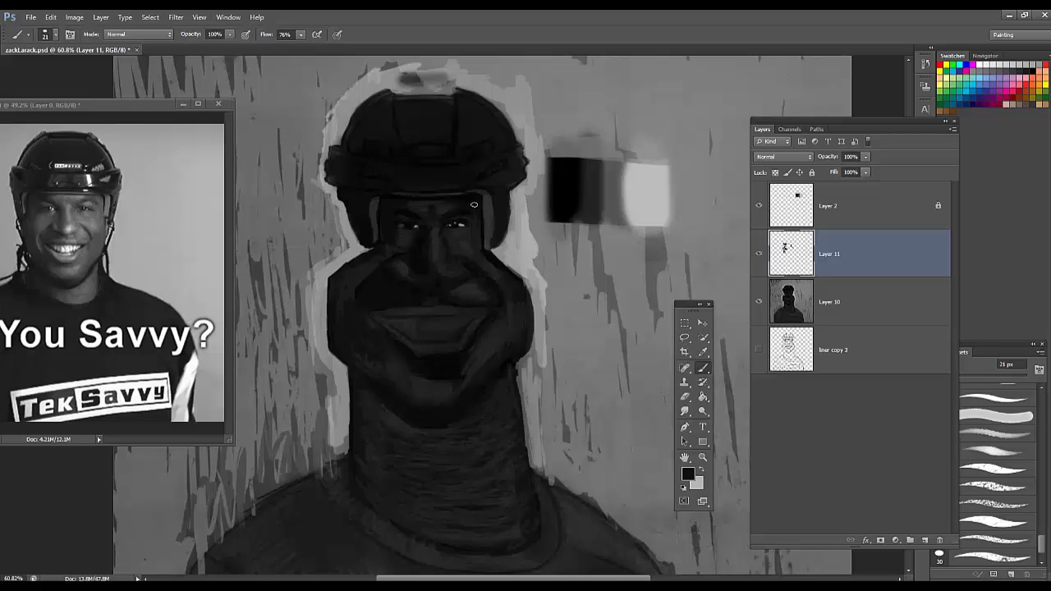
left_click(509, 248, "alt")
left_click(516, 198, "alt")
left_click(496, 247, "alt")
left_click(391, 210, "alt")
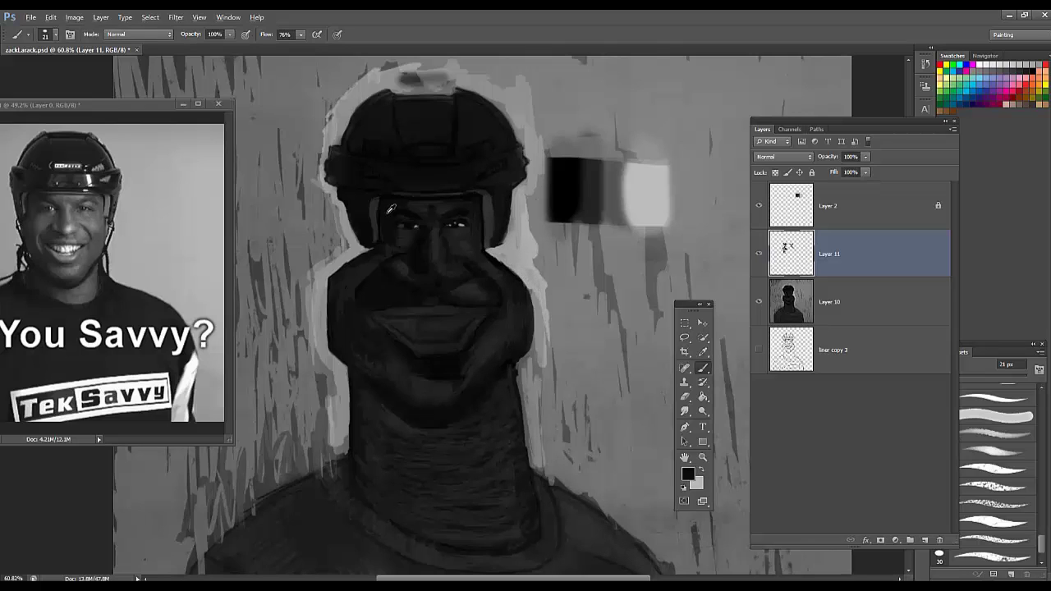
left_click(495, 250, "alt")
Step: Shade the cheeks, lips and the crease between mouth and chin with sampled dark tones
left_click(367, 263, "alt")
left_click(482, 290, "alt")
left_click(448, 325, "alt")
left_click(465, 353, "alt")
mouse_move(468, 353)
left_mouse_down()
mouse_move(443, 373)
mouse_move(413, 353)
mouse_move(404, 374)
mouse_move(384, 366)
mouse_move(385, 379)
left_mouse_up()
left_click(421, 368, "alt")
left_click(375, 365, "alt")
left_click(373, 347, "alt")
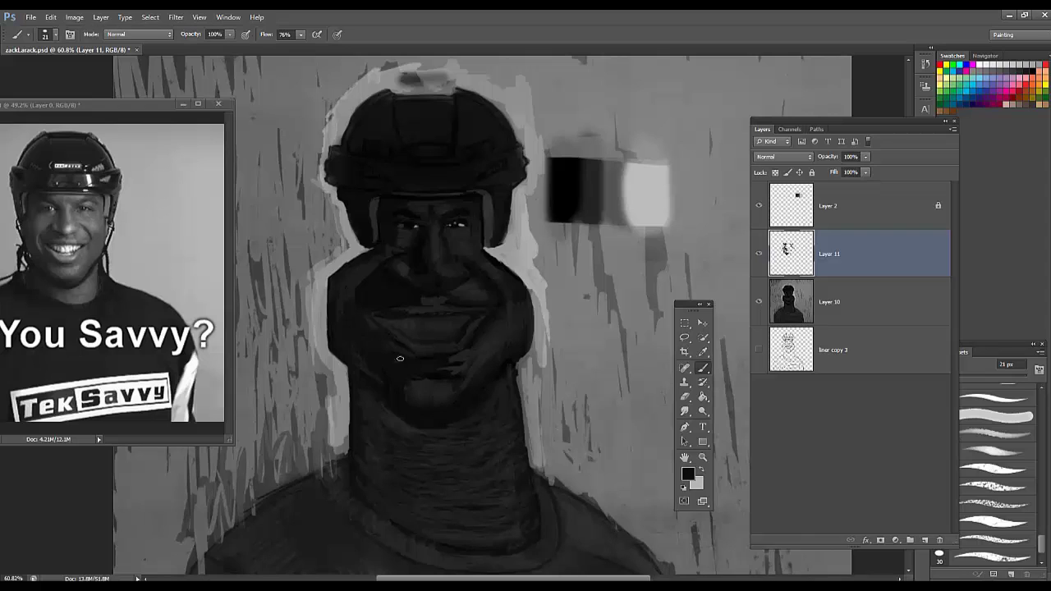
Step: Reshape the left cheek and the corner of the jaw with sampled dark tones
scroll(411, 263, "up", 1)
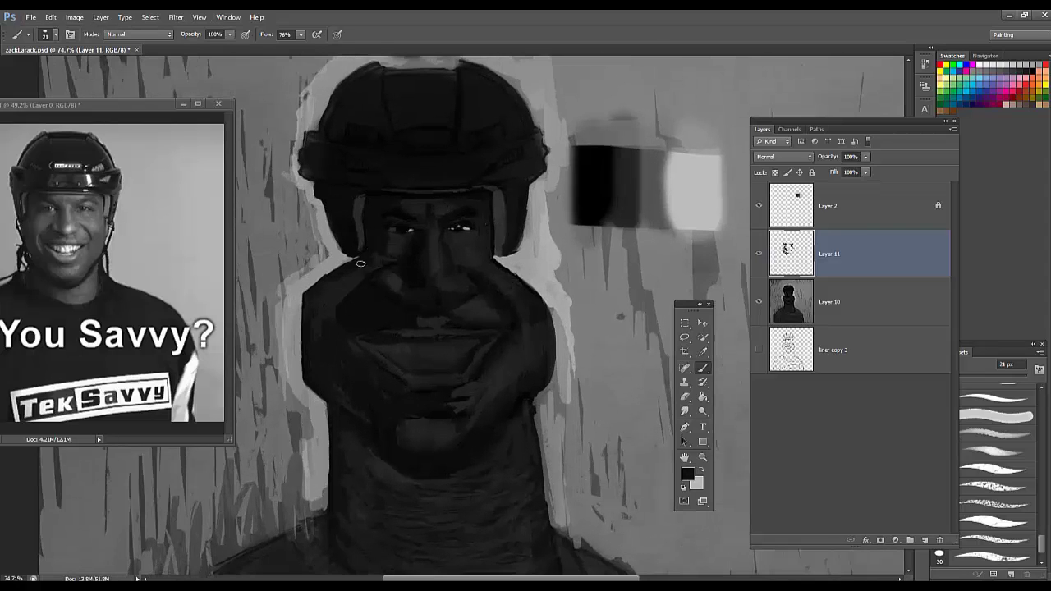
left_click(323, 301, "alt")
left_click(326, 411, "alt")
left_click_drag(315, 400, 325, 429)
left_click(388, 427, "alt")
Step: Sample a light grey, add a new layer and paint a curved row of lower teeth in the mouth
left_click(565, 380, "alt")
mouse_move(421, 377)
left_mouse_down()
mouse_move(444, 378)
mouse_move(490, 343)
left_mouse_up()
key("ctrl+z")
left_click(926, 540)
left_click_drag(384, 361, 415, 383)
left_click_drag(864, 156, 822, 175)
mouse_move(404, 330)
left_mouse_down()
mouse_move(390, 333)
mouse_move(439, 326)
mouse_move(413, 326)
left_mouse_up()
key("ctrl+alt+z")
key("ctrl+alt+z")
key("ctrl+alt+z")
key("ctrl+alt+z")
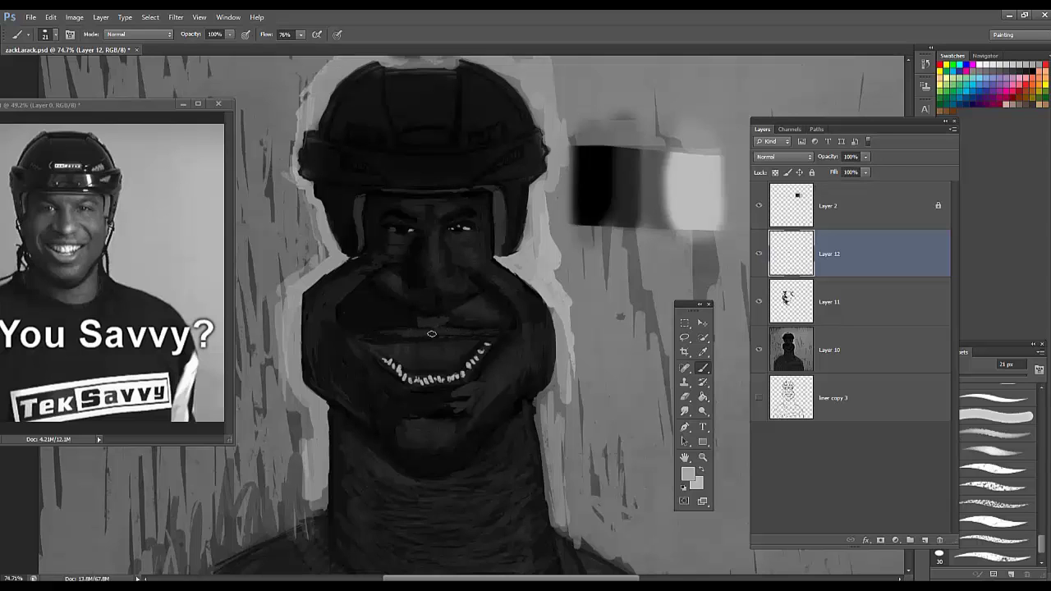
Step: Outline the open mouth and fill in the upper teeth in light grey with a 16 px brush
right_click(433, 332)
left_click_drag(454, 217, 451, 217)
type("16")
key("Return")
left_click_drag(370, 332, 505, 328)
left_click_drag(381, 356, 364, 343)
left_click_drag(499, 336, 478, 361)
left_click_drag(369, 349, 386, 366)
left_click_drag(363, 334, 414, 332)
mouse_move(404, 333)
left_mouse_down()
mouse_move(372, 336)
mouse_move(498, 331)
mouse_move(476, 332)
left_mouse_up()
mouse_move(361, 335)
left_mouse_down()
mouse_move(366, 348)
mouse_move(457, 357)
mouse_move(444, 345)
mouse_move(386, 345)
mouse_move(422, 363)
mouse_move(418, 346)
mouse_move(432, 366)
mouse_move(434, 342)
left_mouse_up()
Step: Separate and shape the teeth by alternating between sampled dark and light tones
left_click(433, 370, "alt")
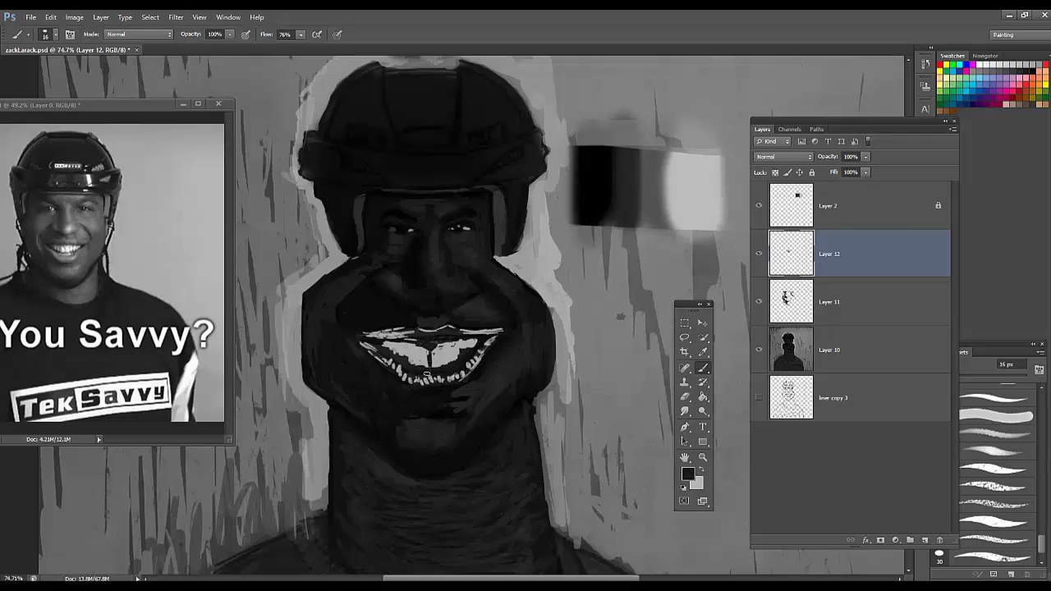
left_click(377, 347, "alt")
left_click(400, 345, "alt")
left_click(452, 362, "alt")
left_click_drag(443, 366, 416, 372)
left_click(455, 366, "alt")
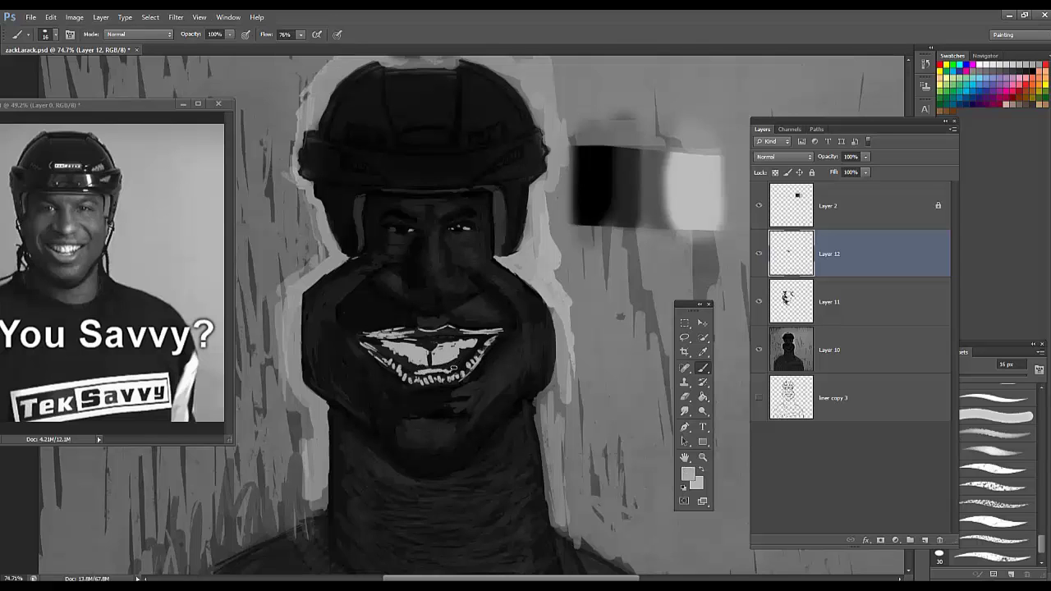
left_click(464, 366, "alt")
Step: Reduce the teeth layer's opacity and merge it with the painting layers below
left_click_drag(865, 157, 828, 172)
left_click(844, 321, "ctrl")
key("ctrl+e")
key("ctrl+e")
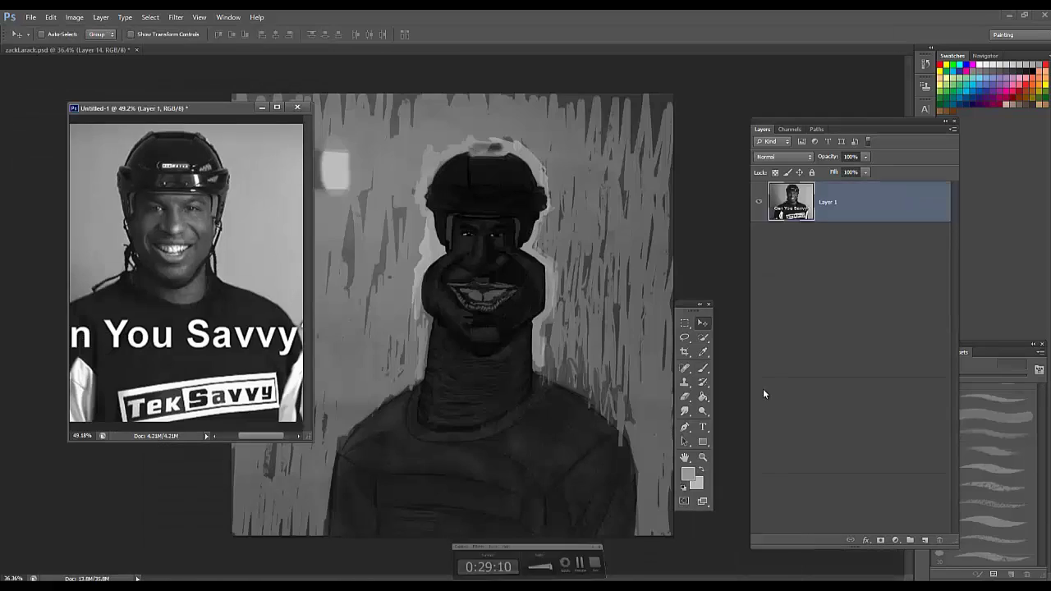
Step: Add a new layer to the painting and brush sampled light grey strokes beside the left of the neck
left_click(733, 388)
left_click(925, 540)
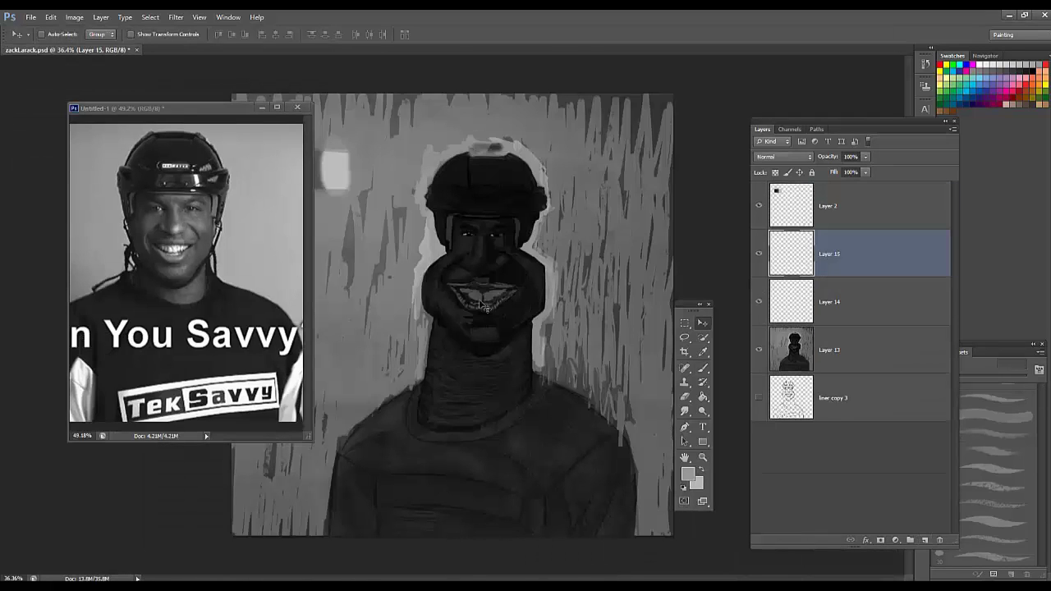
key("b")
left_click(420, 313, "alt")
left_click(420, 312, "alt")
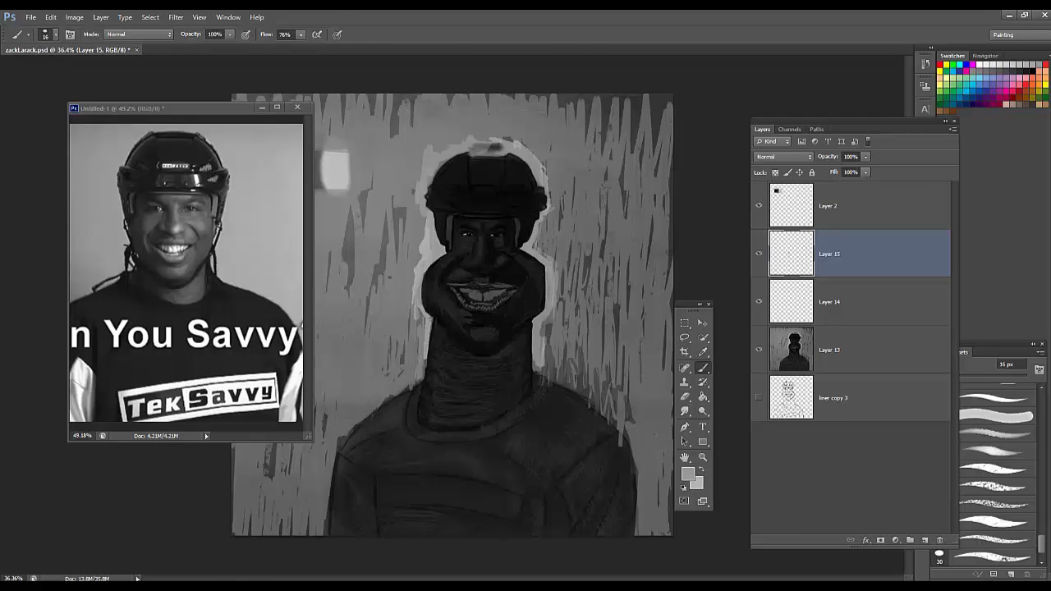
left_click_drag(425, 321, 415, 363)
left_click_drag(411, 300, 408, 361)
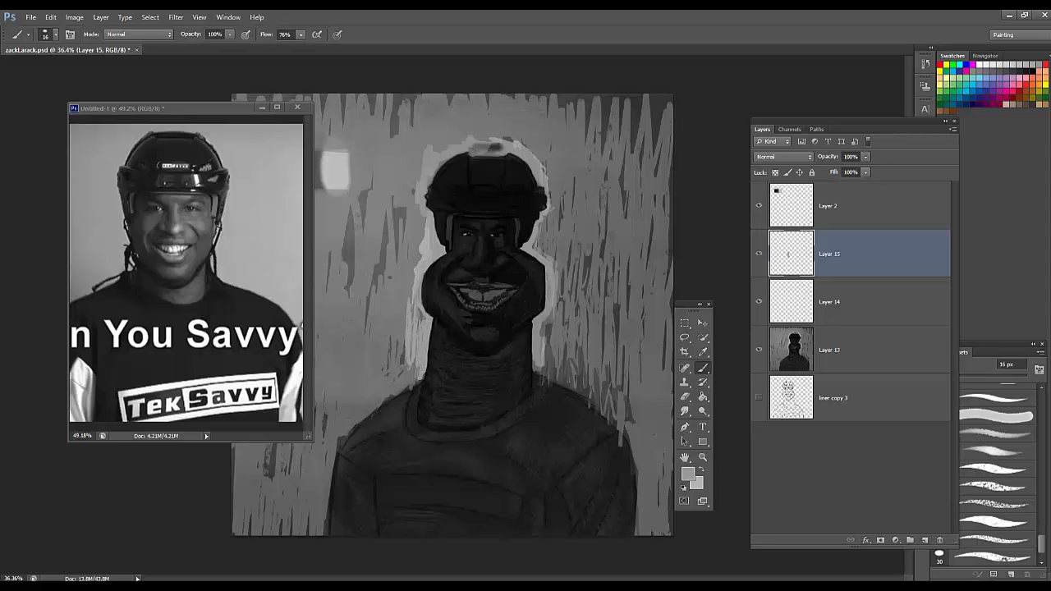
Step: Flip the reference photo horizontally
left_click(239, 102)
key("ctrl+t")
right_click(235, 255)
left_click(279, 415)
key("Return")
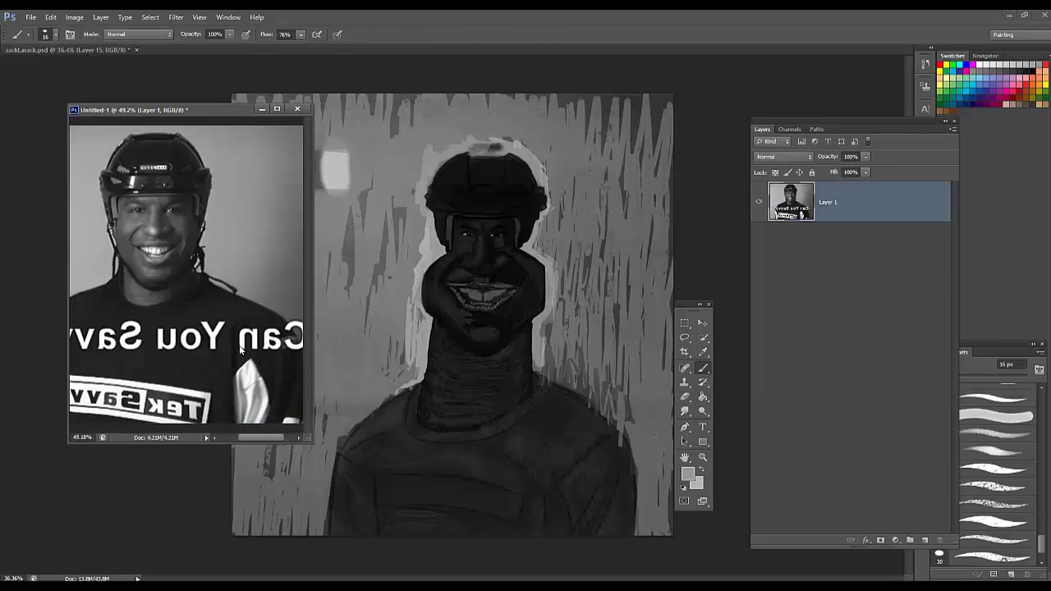
Step: Return to the painting and outline the left shoulder in light grey
left_click(575, 289)
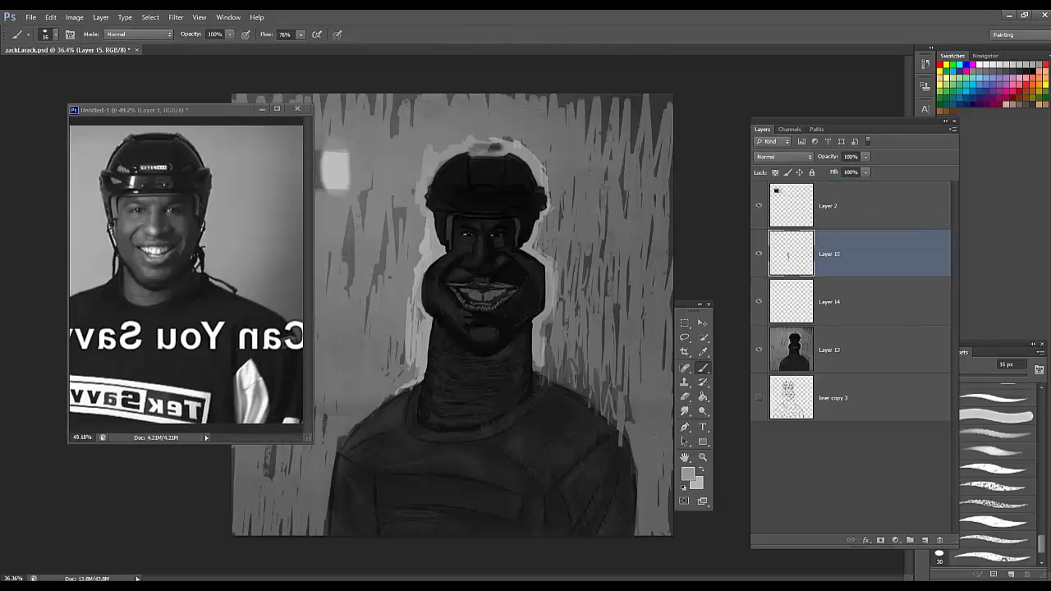
left_click_drag(411, 387, 354, 422)
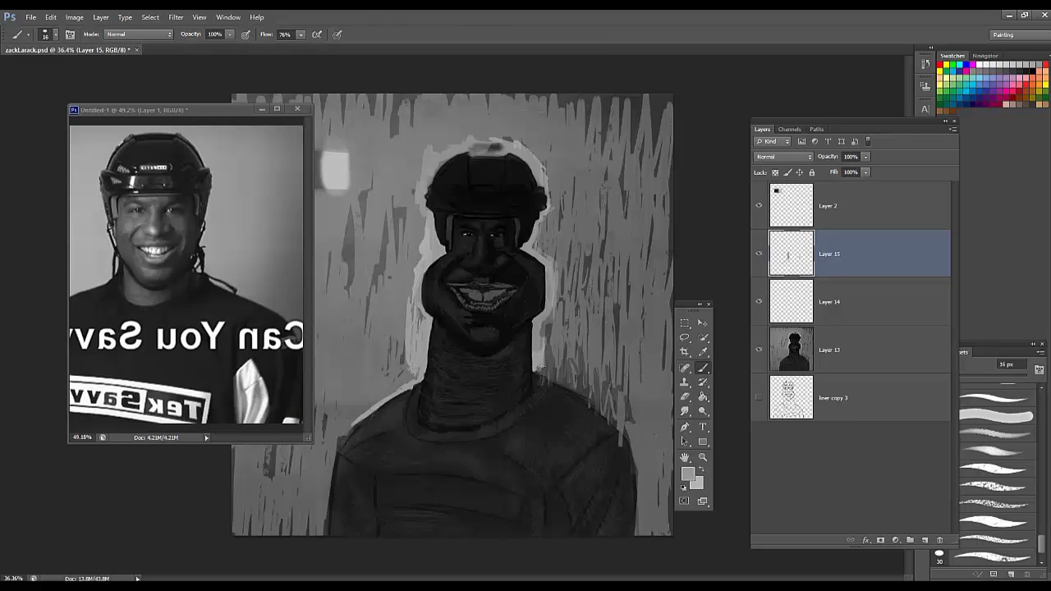
Step: Enlarge the brush to 17 px and outline the top of the right shoulder in light grey
right_click(547, 370)
left_click(574, 216)
left_click_drag(536, 369, 588, 391)
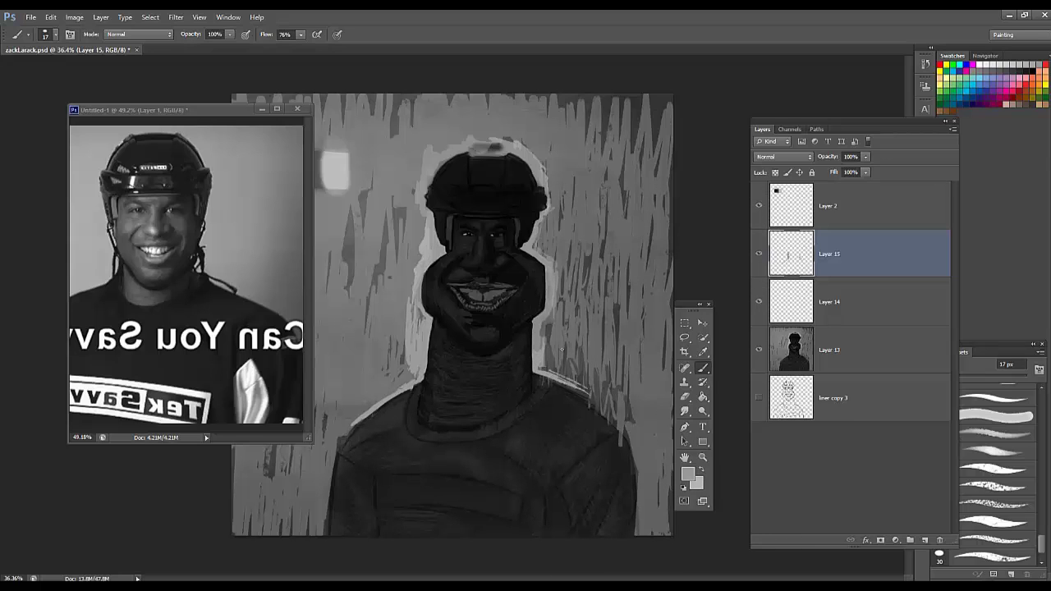
Step: Refine the edges of the helmet straps and cheeks with dark and light greys sampled from the painting
left_click(441, 241, "alt")
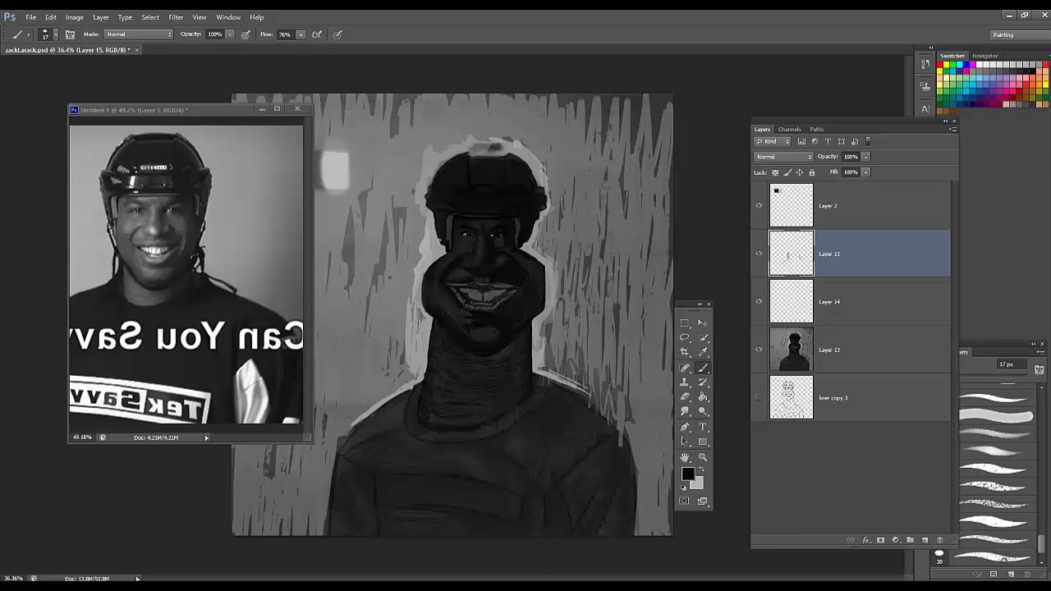
left_click(517, 237, "alt")
left_click(508, 218, "alt")
left_click(503, 215, "alt")
left_click(535, 245, "alt")
left_click(429, 309, "alt")
left_click(419, 318, "alt")
Step: Brush light grey along both sides of the neck and over the right shoulder with a 20 px brush
left_click_drag(408, 380, 405, 339)
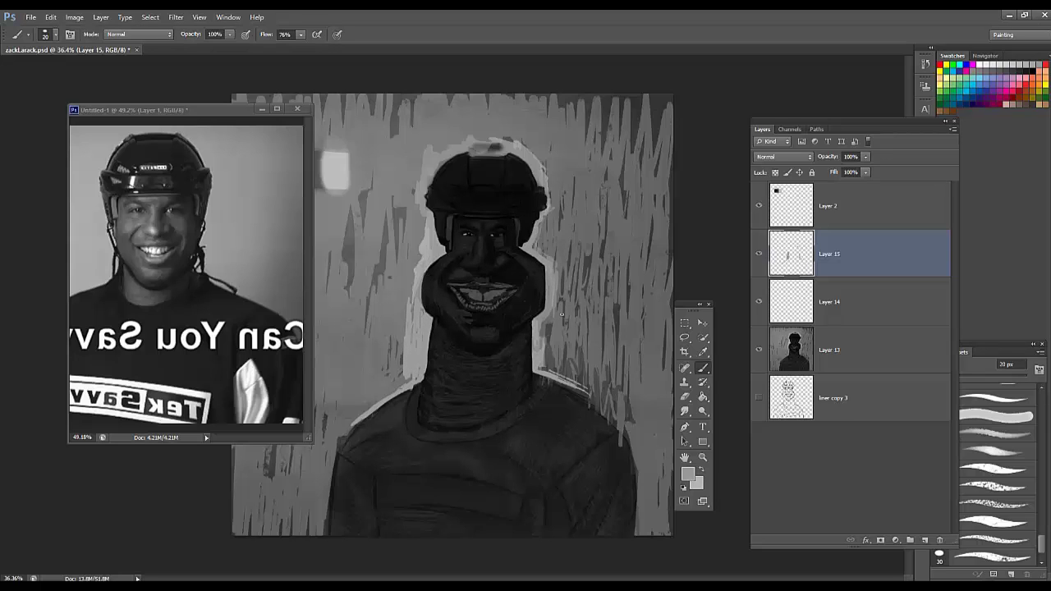
mouse_move(562, 313)
left_mouse_down()
mouse_move(540, 369)
mouse_move(635, 432)
left_mouse_up()
left_click_drag(587, 394, 643, 456)
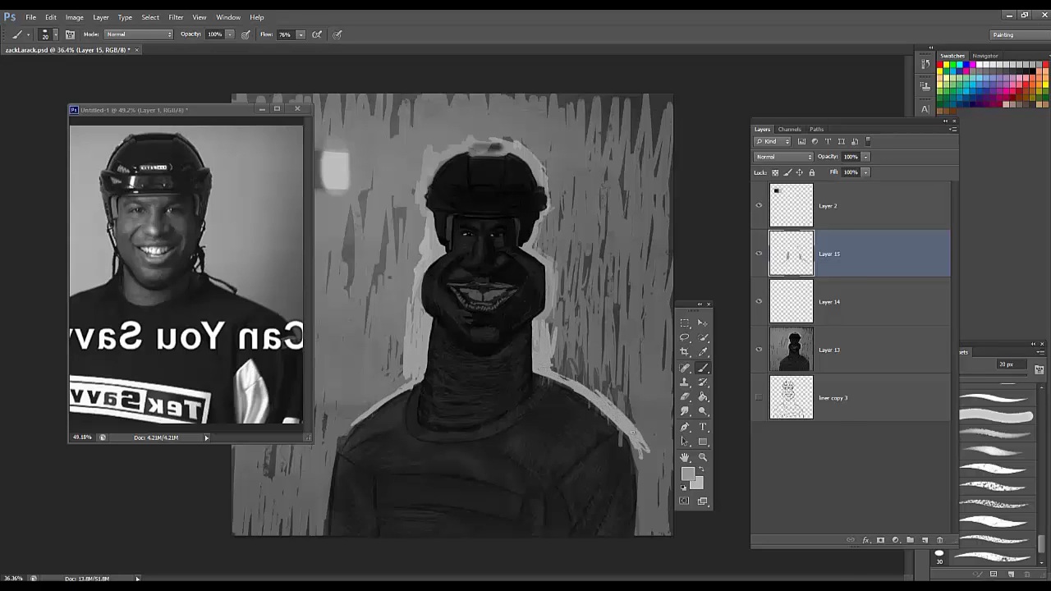
Step: Enlarge the brush to 36 px and fill the background right of the head and above the helmet with light grey
right_click(598, 353)
left_click_drag(616, 217, 621, 217)
mouse_move(558, 354)
left_mouse_down()
mouse_move(556, 310)
mouse_move(585, 361)
mouse_move(593, 271)
mouse_move(604, 386)
mouse_move(544, 252)
mouse_move(567, 247)
mouse_move(588, 305)
mouse_move(634, 328)
mouse_move(564, 159)
mouse_move(624, 230)
mouse_move(620, 414)
mouse_move(600, 382)
mouse_move(548, 120)
mouse_move(513, 100)
mouse_move(495, 106)
mouse_move(488, 150)
mouse_move(477, 153)
mouse_move(505, 112)
mouse_move(471, 154)
left_mouse_up()
right_click(494, 118)
left_click(528, 135)
mouse_move(454, 102)
left_mouse_down()
mouse_move(432, 159)
mouse_move(442, 114)
mouse_move(444, 153)
mouse_move(433, 156)
mouse_move(422, 132)
mouse_move(431, 170)
left_mouse_up()
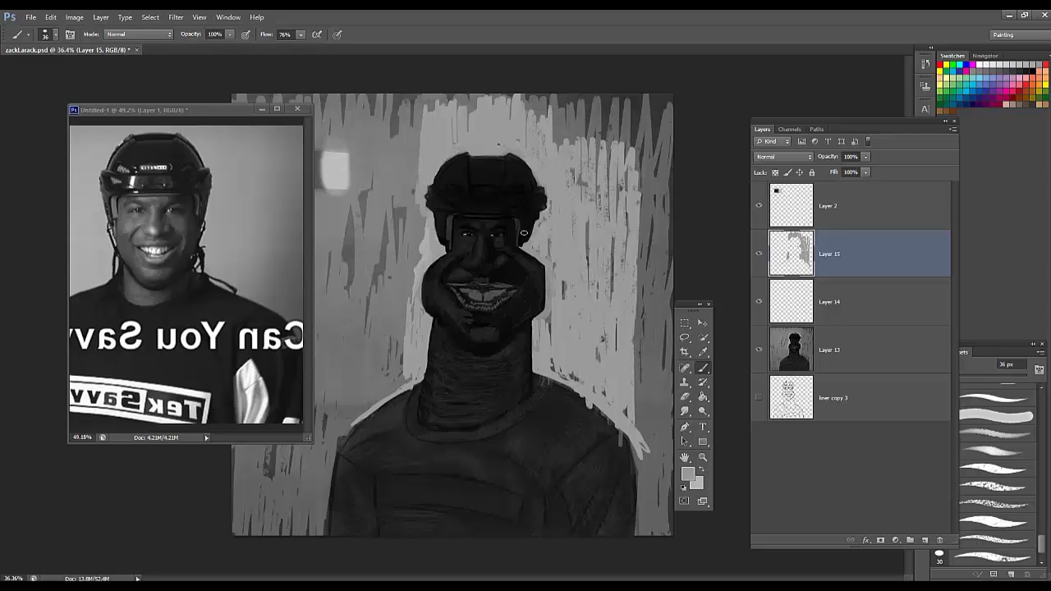
Step: Tidy the right helmet strap and upper cheek edge with sampled black and grey tones
left_click(523, 243, "alt")
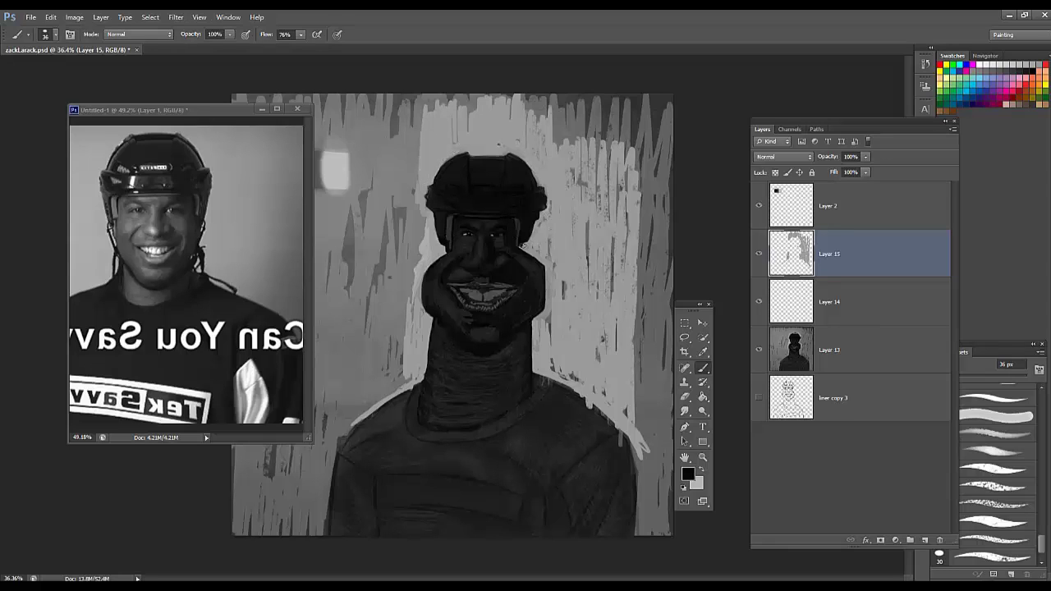
left_click(531, 248, "alt")
left_click(522, 243, "alt")
left_click(518, 225, "alt")
left_click(522, 236, "alt")
left_click(517, 229, "alt")
left_click(535, 254, "alt")
Step: Set the brush to 24 px and paint black accents beside the right cheek on a new layer
right_click(546, 200)
left_click_drag(581, 224, 576, 224)
left_click(523, 250)
key("d")
key("ctrl+shift+alt+n")
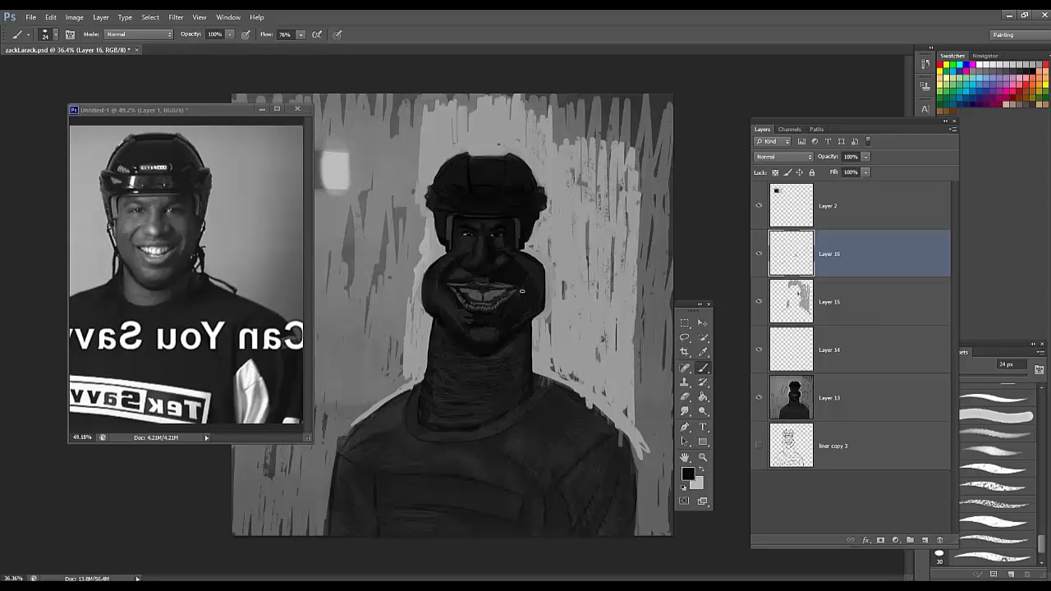
left_click(524, 266, "alt")
left_click(602, 278, "alt")
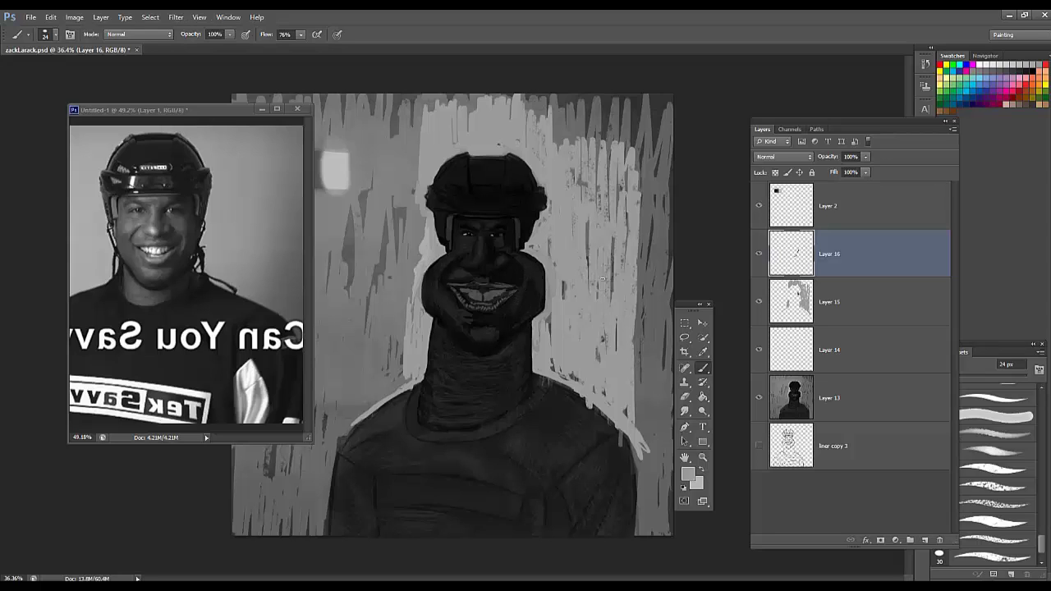
Step: Add new layers and shade the right cheek, jaw and neck with sampled tones
left_click(926, 538)
left_click_drag(513, 255, 521, 266)
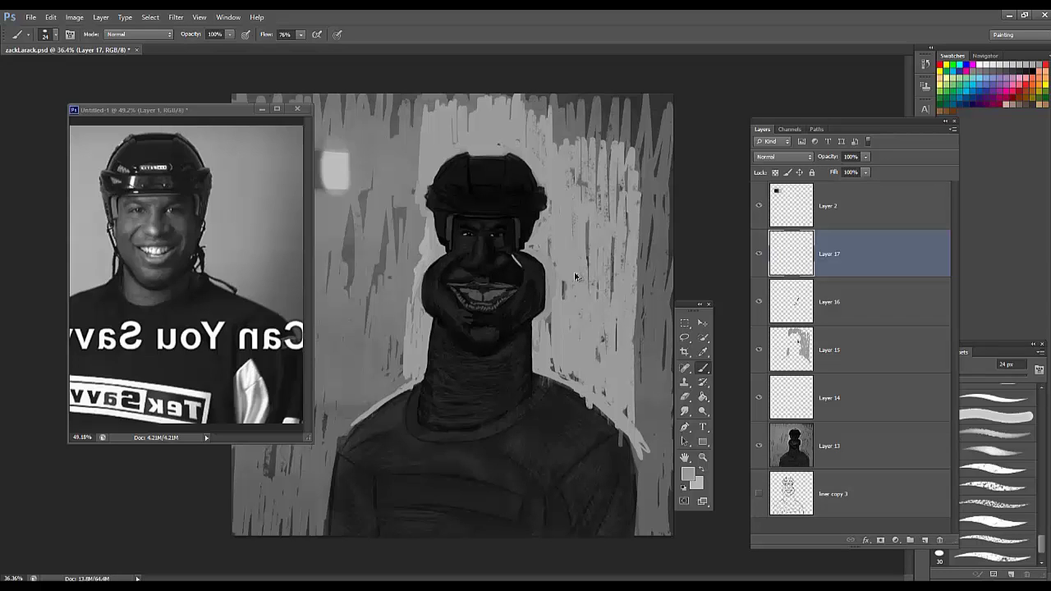
right_click(527, 263)
left_click(568, 217)
left_click(520, 266, "alt")
mouse_move(520, 268)
left_mouse_down()
mouse_move(522, 292)
mouse_move(540, 281)
mouse_move(527, 281)
left_mouse_up()
left_click(530, 284, "alt")
mouse_move(515, 319)
left_mouse_down()
mouse_move(483, 351)
mouse_move(526, 336)
mouse_move(516, 366)
mouse_move(506, 339)
mouse_move(542, 327)
mouse_move(527, 324)
mouse_move(507, 405)
mouse_move(475, 418)
mouse_move(530, 391)
mouse_move(492, 413)
mouse_move(427, 423)
mouse_move(514, 401)
mouse_move(451, 422)
mouse_move(508, 384)
mouse_move(510, 364)
mouse_move(460, 395)
mouse_move(522, 358)
mouse_move(490, 366)
mouse_move(526, 331)
left_mouse_up()
key("ctrl+shift+alt+n")
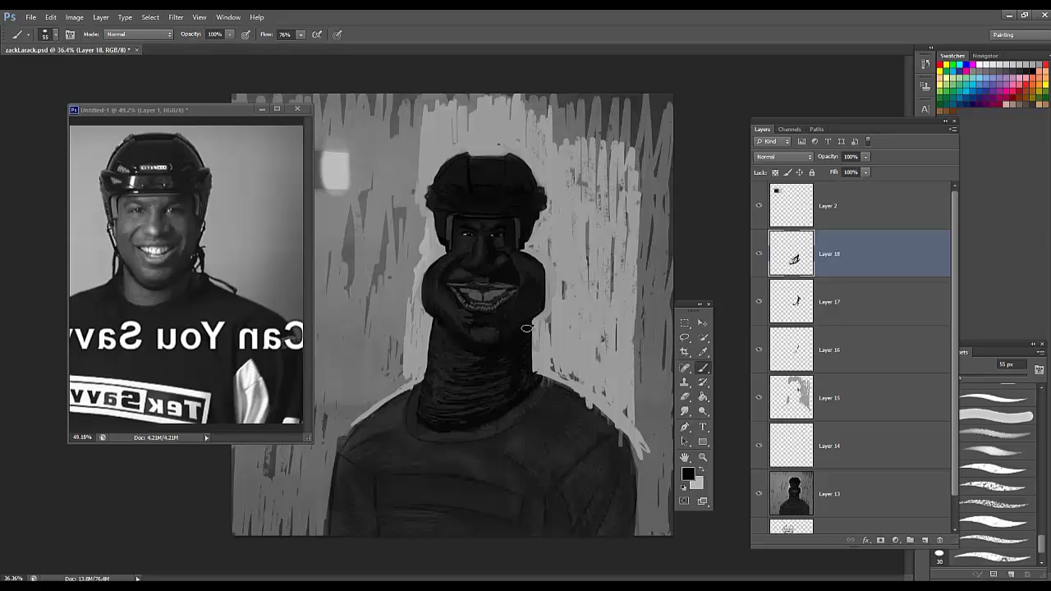
Step: Switch to the hard 30 px brush, reduce it to 20 px and shade the right cheek beside the nose
right_click(541, 351)
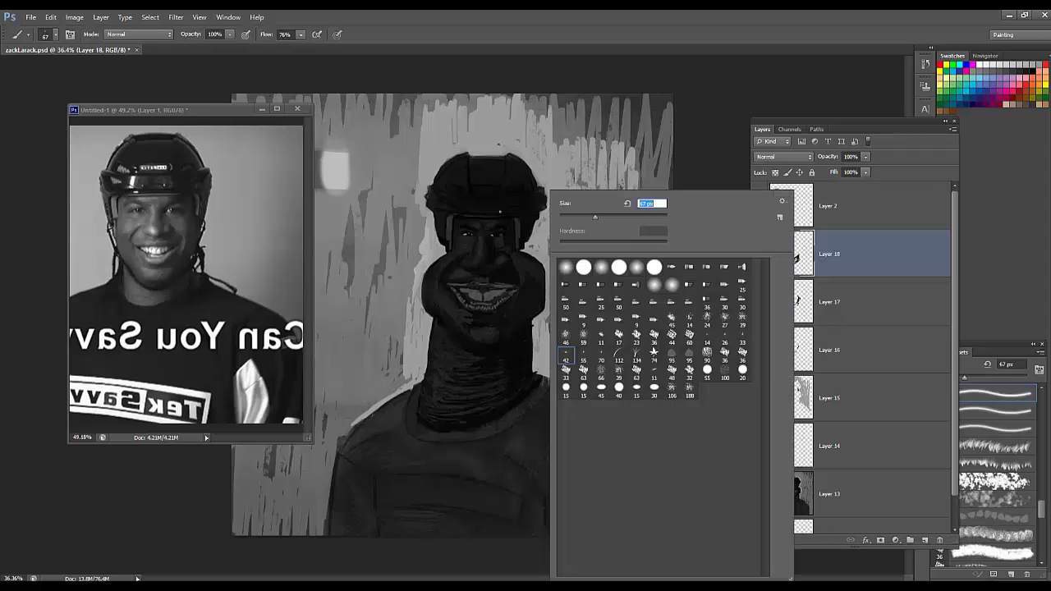
left_click(501, 269)
right_click(521, 285)
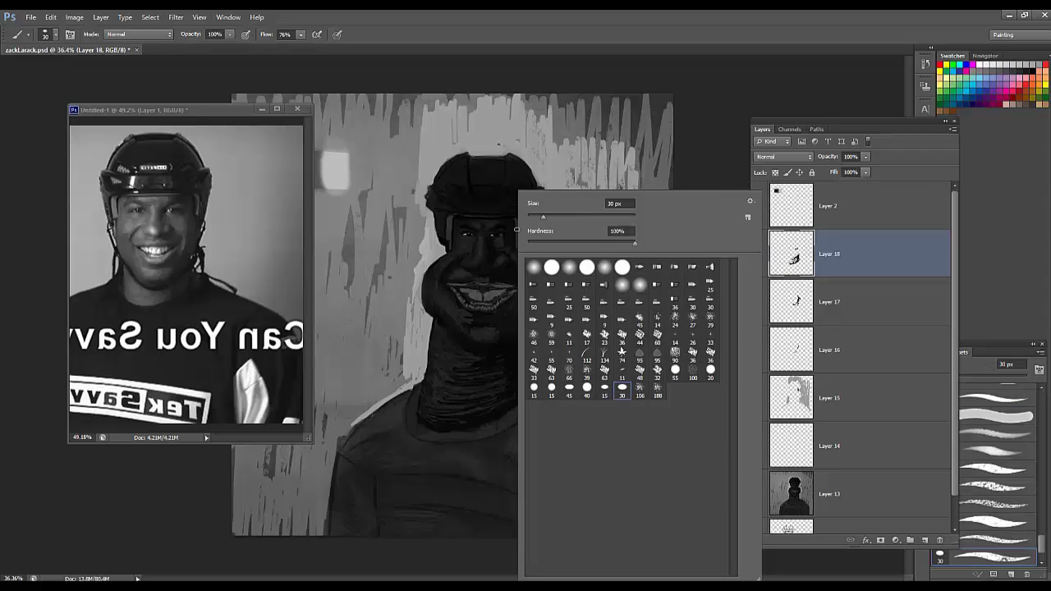
left_click(517, 283)
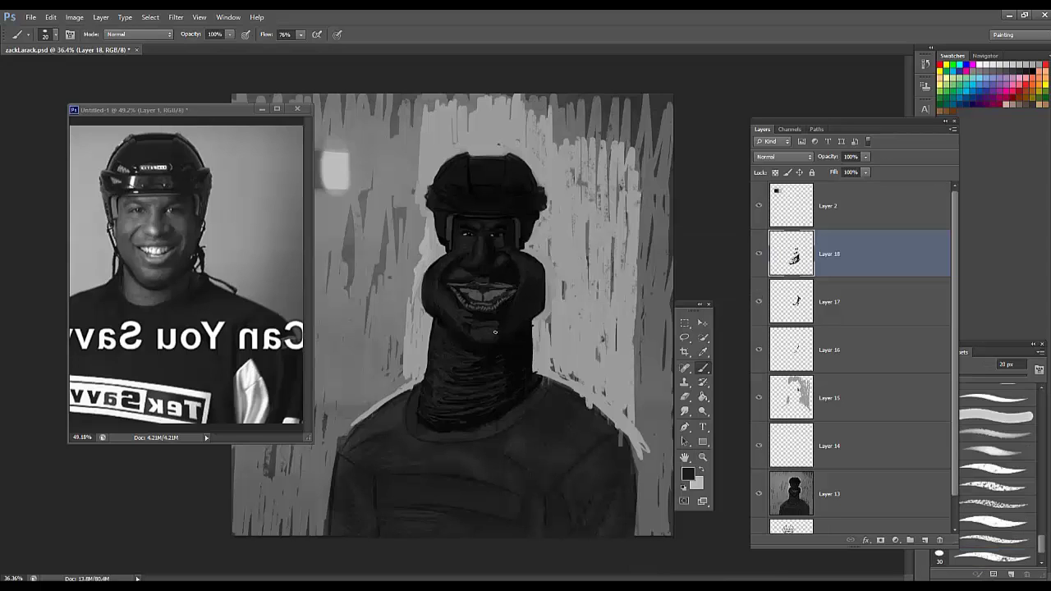
Step: Shade the chin, left cheek and mouth area with sampled dark greys
left_click(500, 342, "alt")
left_click(454, 277, "alt")
right_click(454, 275)
left_click(495, 222)
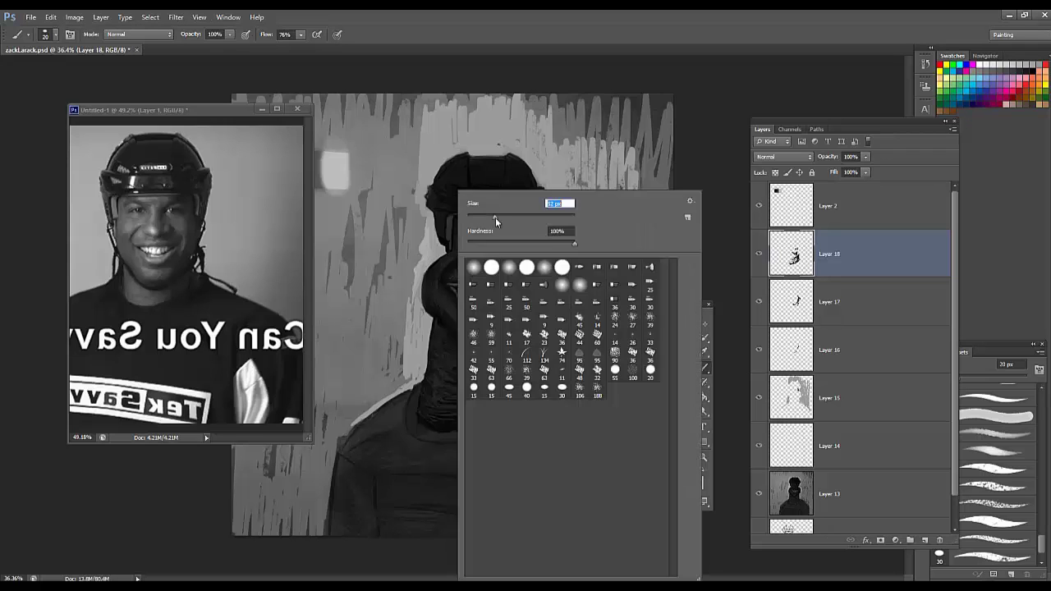
left_click_drag(451, 285, 457, 290)
left_click(496, 282, "alt")
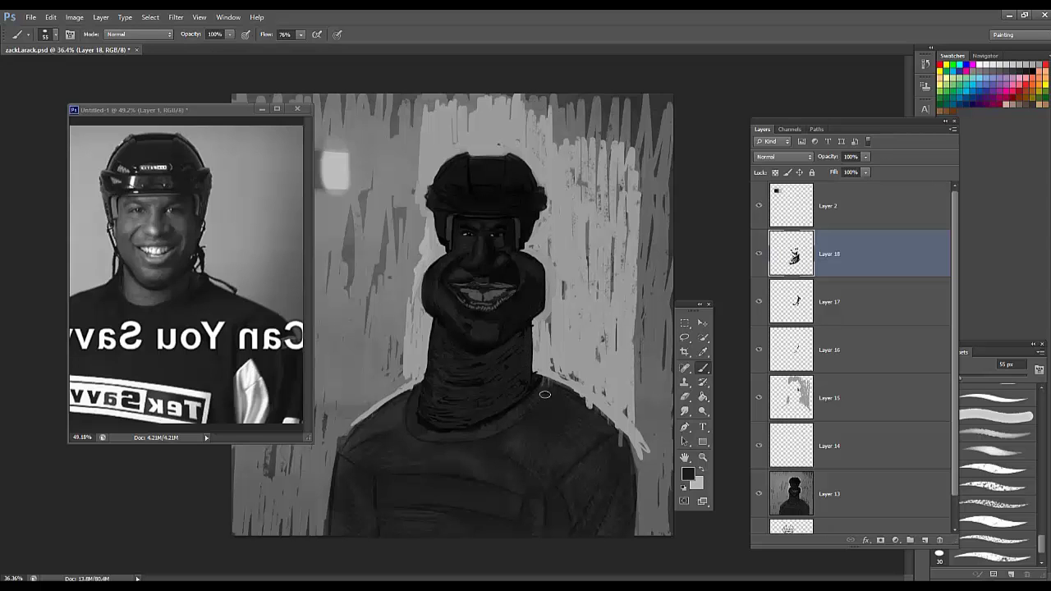
Step: Merge Layers 18, 17, 16 and 15 into one layer
left_click(846, 304, "shift")
key("ctrl+e")
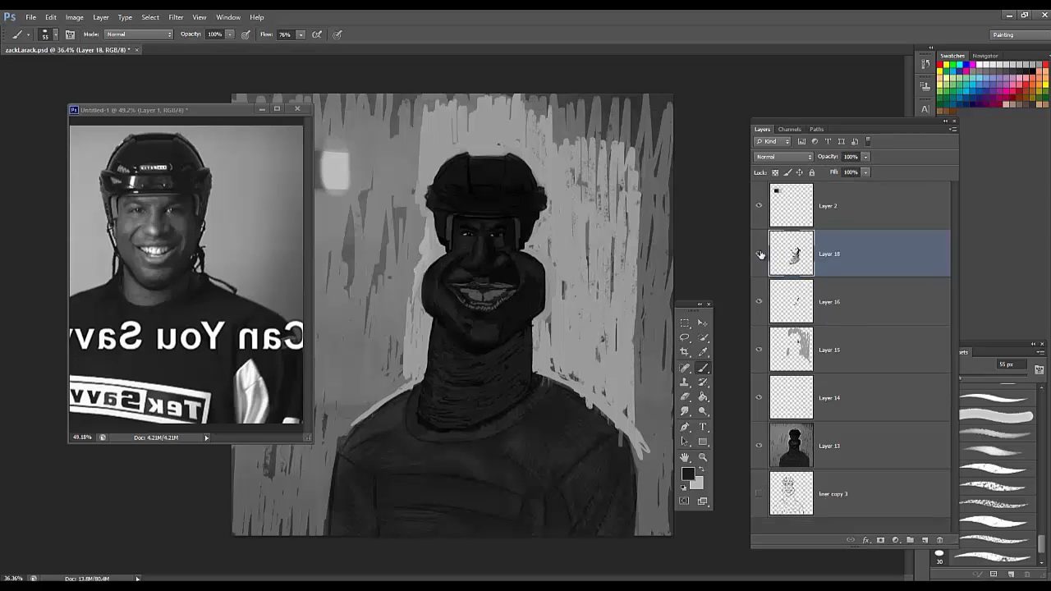
left_click(826, 316, "shift")
key("ctrl+e")
left_click(837, 303, "shift")
key("ctrl+e")
Step: Toggle the merged layer's visibility to compare the changes and save the document
left_click(760, 255)
left_click(759, 256)
key("ctrl+s")
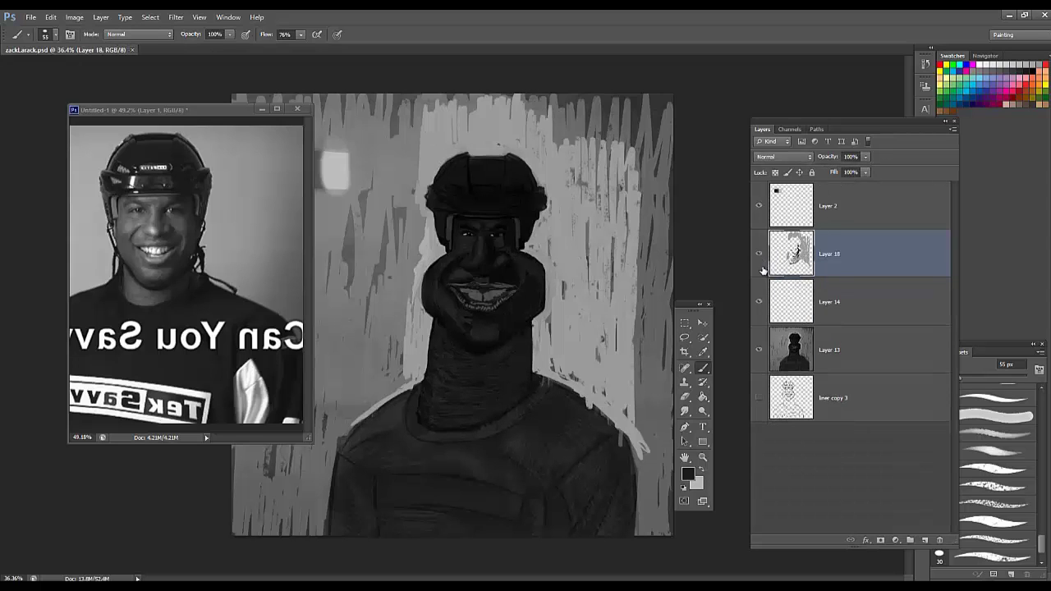
Step: Fill the background beside the right shoulder and up the right edge of the canvas with sampled light grey
left_click(547, 329, "alt")
left_click(550, 321, "alt")
mouse_move(549, 355)
left_mouse_down()
mouse_move(583, 383)
mouse_move(645, 480)
mouse_move(645, 534)
mouse_move(649, 418)
mouse_move(665, 460)
mouse_move(660, 532)
left_mouse_up()
left_click_drag(639, 381, 640, 299)
left_click_drag(659, 330, 659, 429)
left_click_drag(689, 305, 724, 299)
left_click_drag(655, 342, 655, 279)
left_click_drag(666, 284, 666, 394)
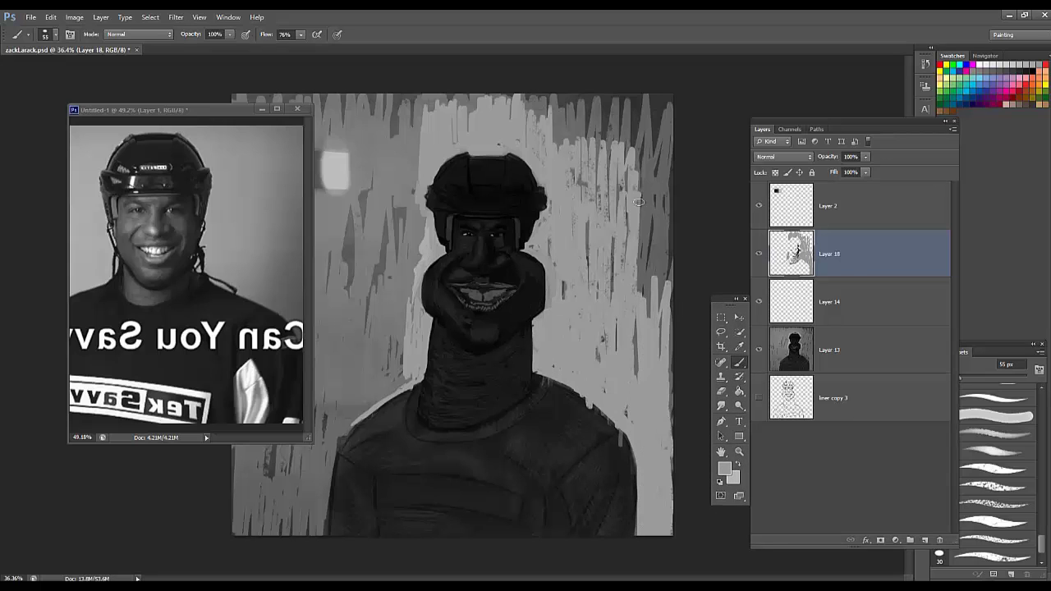
mouse_move(638, 202)
left_mouse_down()
mouse_move(638, 343)
mouse_move(629, 140)
mouse_move(646, 150)
mouse_move(673, 100)
mouse_move(643, 117)
mouse_move(618, 189)
mouse_move(587, 173)
left_mouse_up()
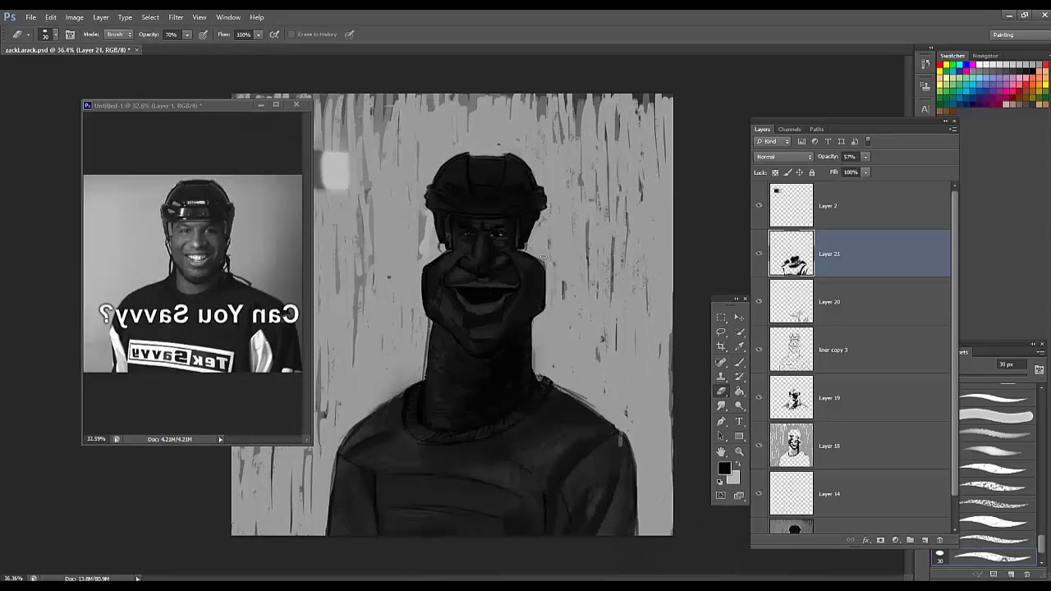
Step: Lower Layer 21's opacity to 37% and merge it with the layers down to Layer 18
left_click_drag(865, 157, 854, 173)
left_click(399, 395)
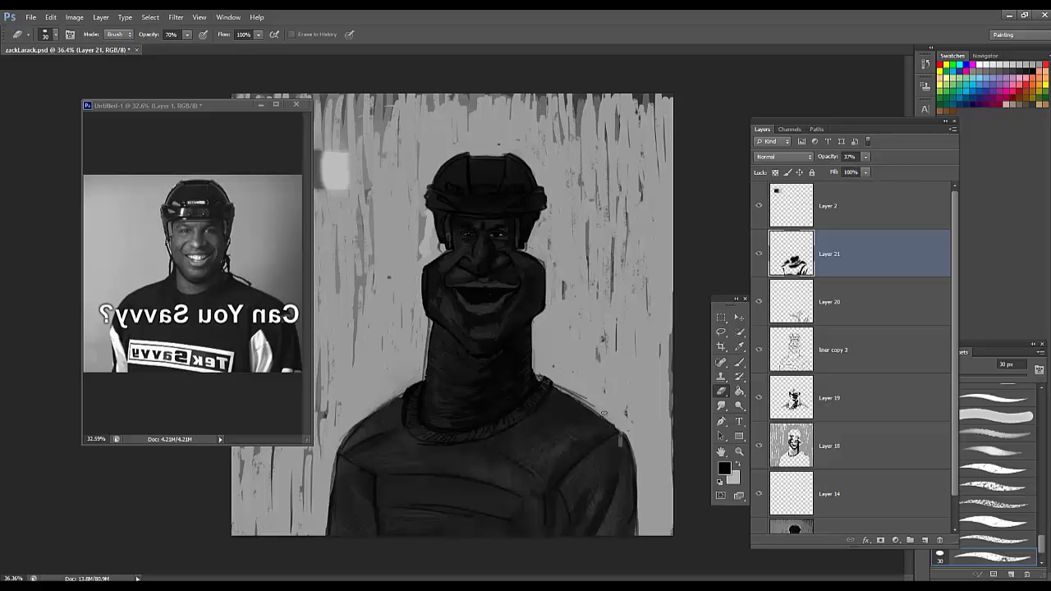
left_click(838, 321, "shift")
left_click(842, 351, "shift")
left_click(838, 443, "shift")
key("ctrl+e")
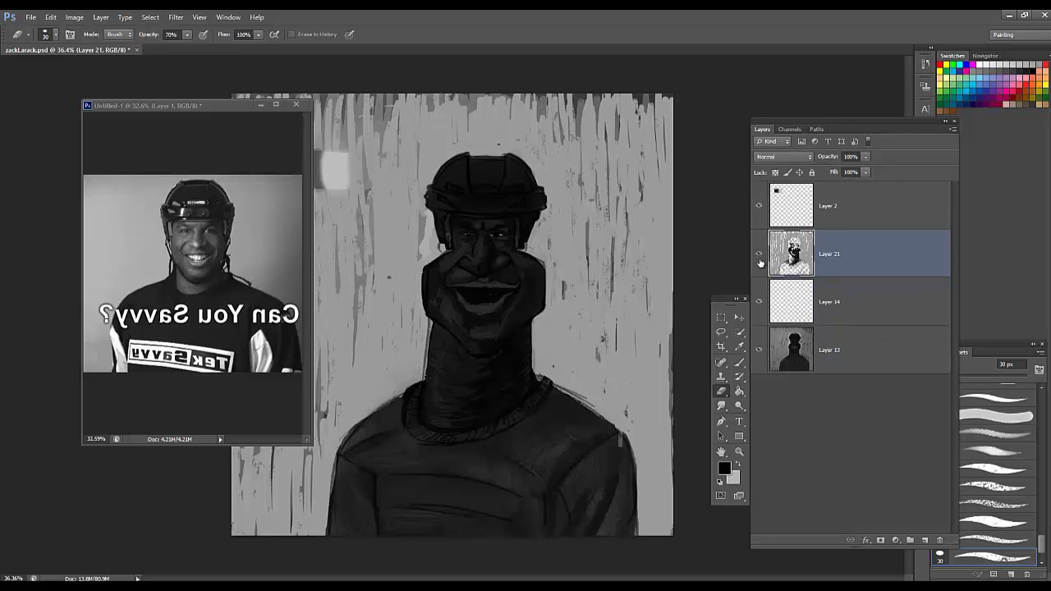
Step: Add a new layer above the merged painting
key("alt")
left_click(925, 540)
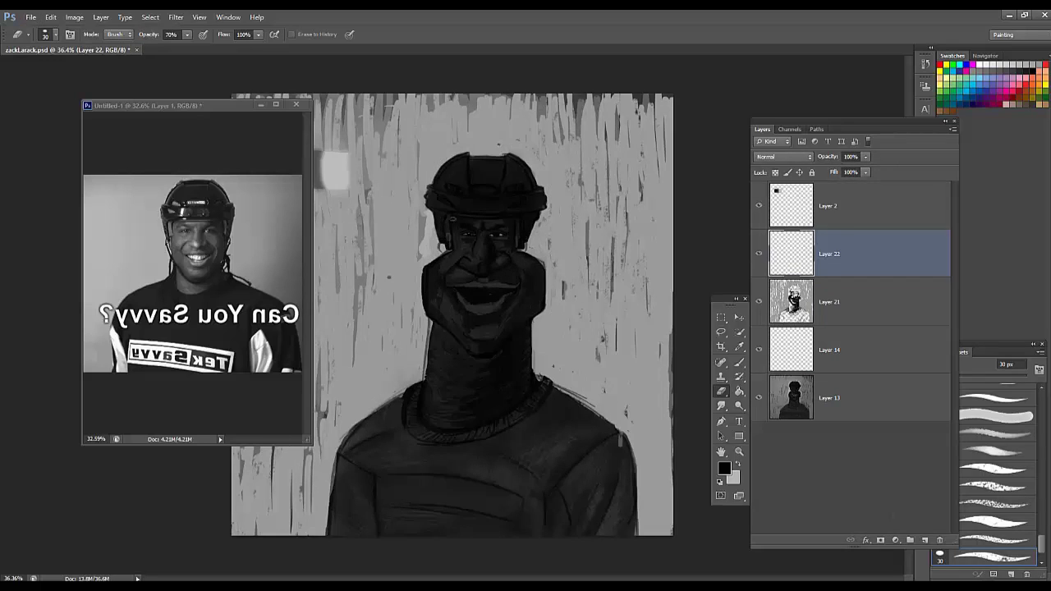
right_click(453, 220)
left_click_drag(514, 220, 512, 220)
left_click(475, 224, "alt")
left_click(523, 235)
left_click(484, 232, "alt")
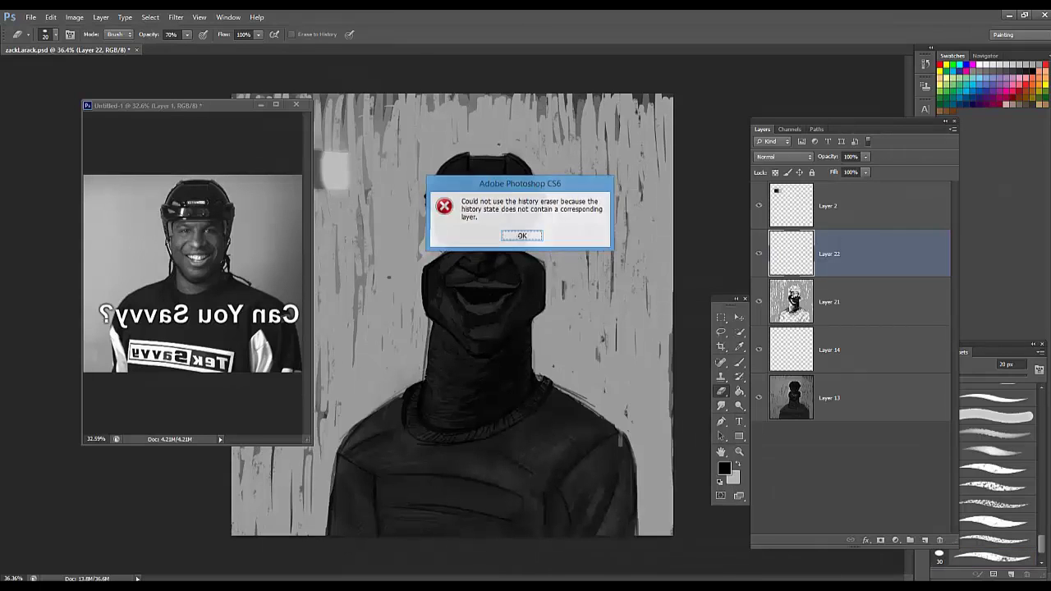
left_click(522, 235)
Step: Switch to the 30 px Brush and paint sampled dark grey across the forehead and around the left eye
key("b")
left_click(494, 232, "alt")
right_click(502, 226)
left_click(643, 390)
left_click_drag(479, 222, 454, 234)
key("alt")
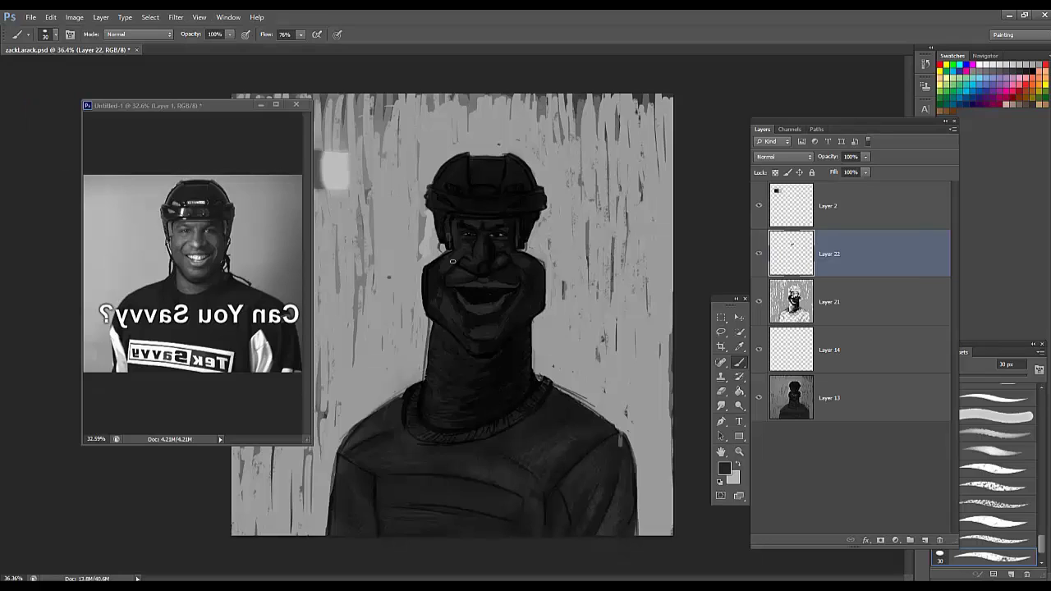
Step: Clean up the left edge of the helmet strap, cheek and neck with sampled light and dark greys
left_click(444, 249, "alt")
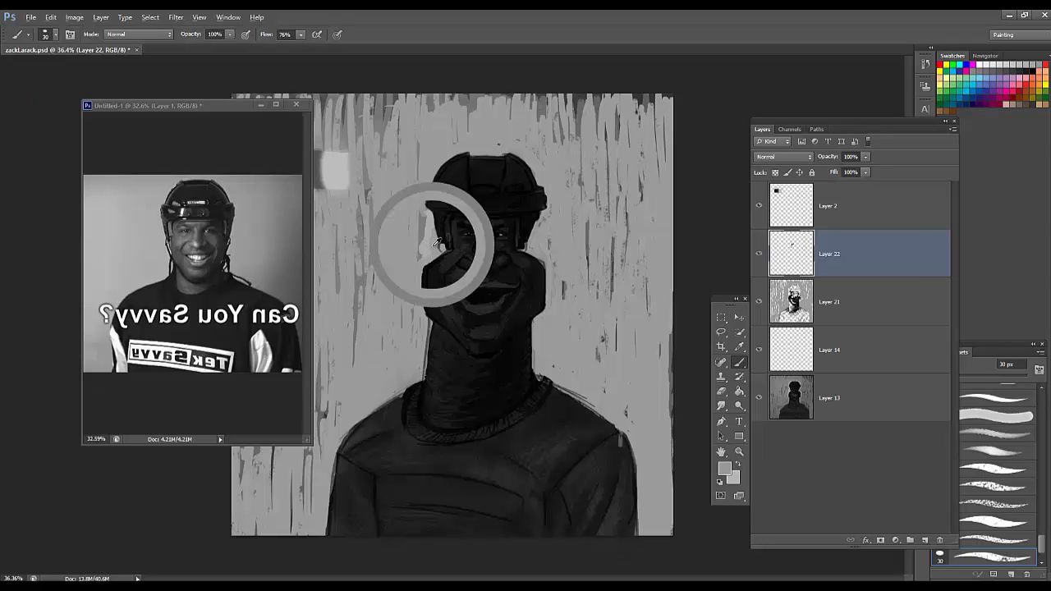
left_click(428, 273, "alt")
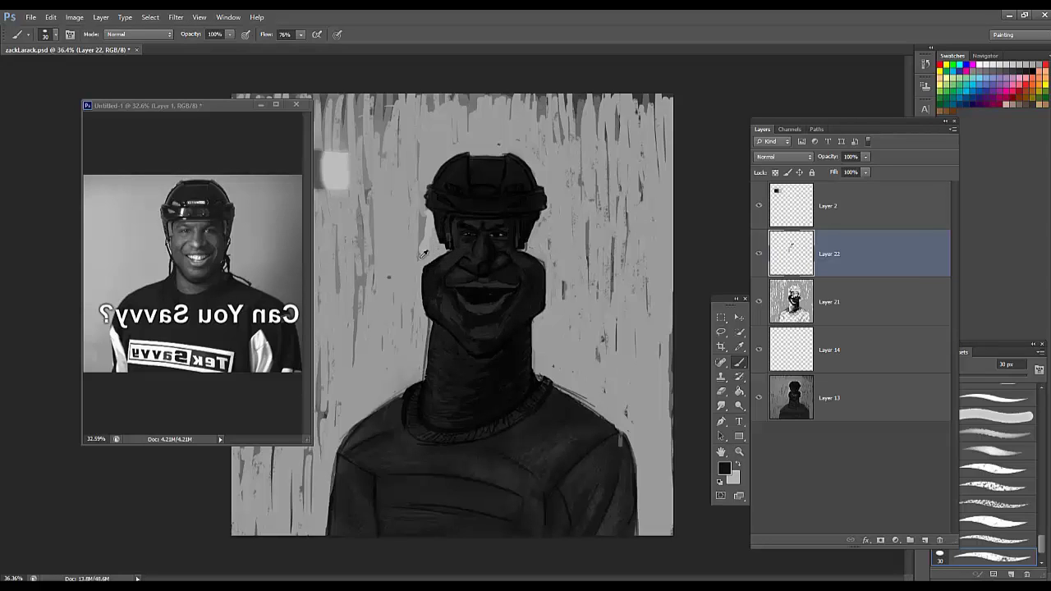
left_click(422, 256, "alt")
left_click_drag(418, 261, 418, 302)
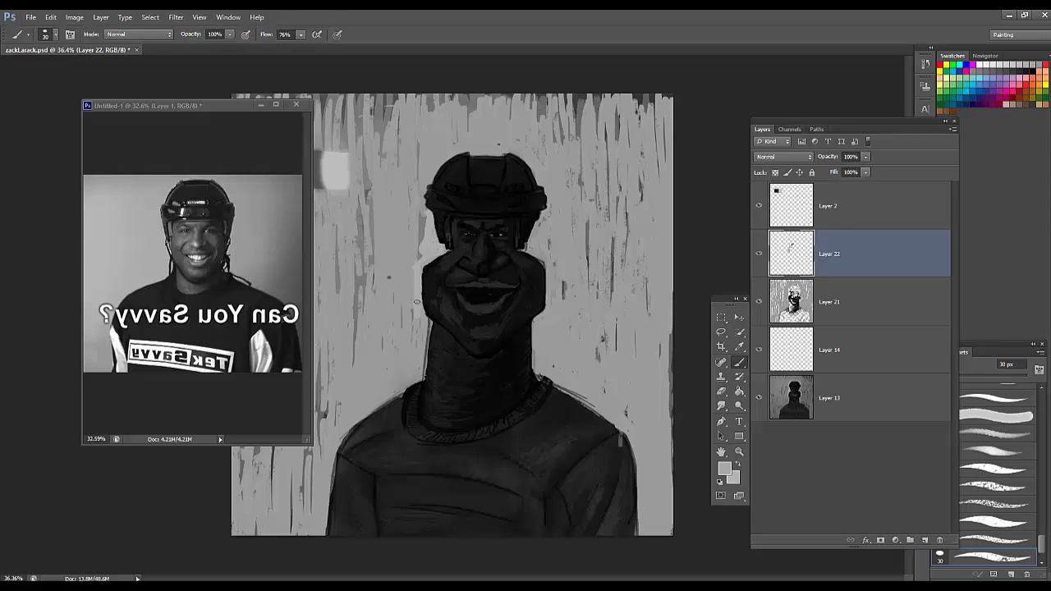
left_click(443, 265, "alt")
left_click(425, 317, "alt")
left_click_drag(423, 335, 427, 336)
left_click_drag(423, 372, 415, 379)
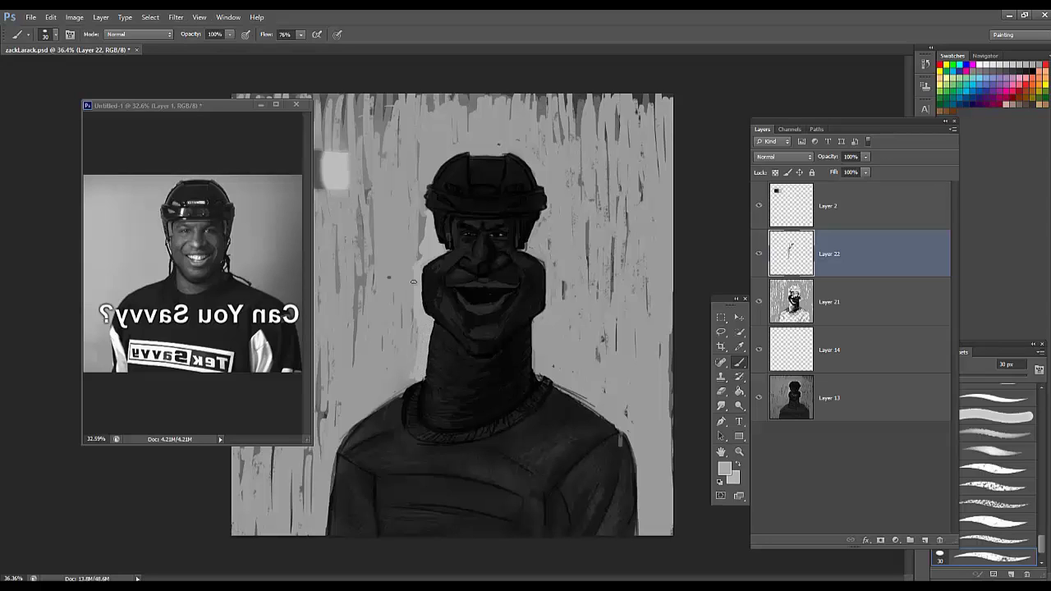
Step: Reduce the brush to 23 px, rework the mouth with sampled dark greys and save the document
left_click(471, 296, "alt")
right_click(495, 237)
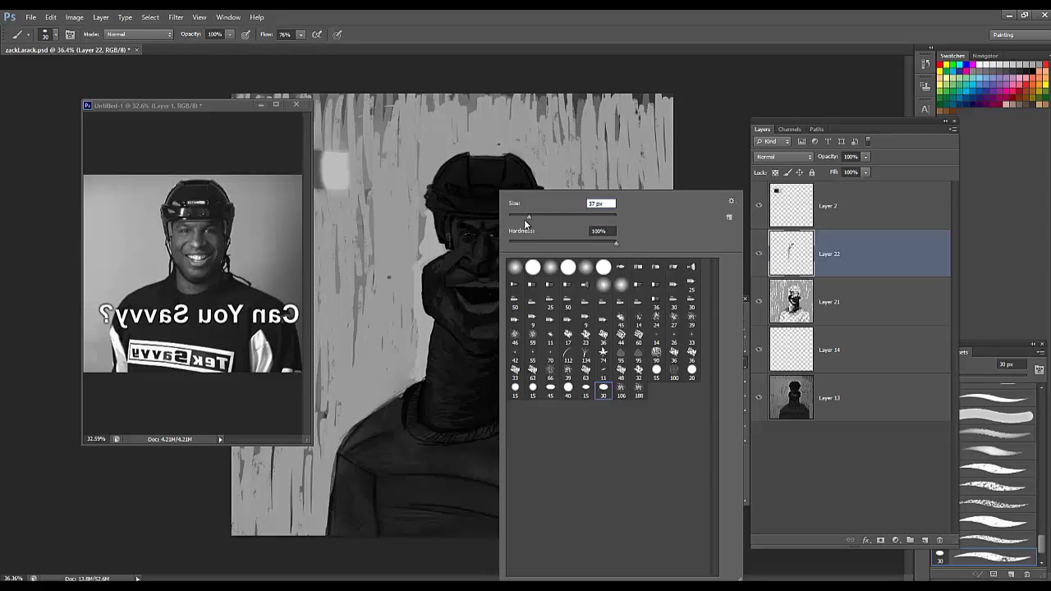
left_click_drag(525, 223, 522, 222)
left_click(465, 310)
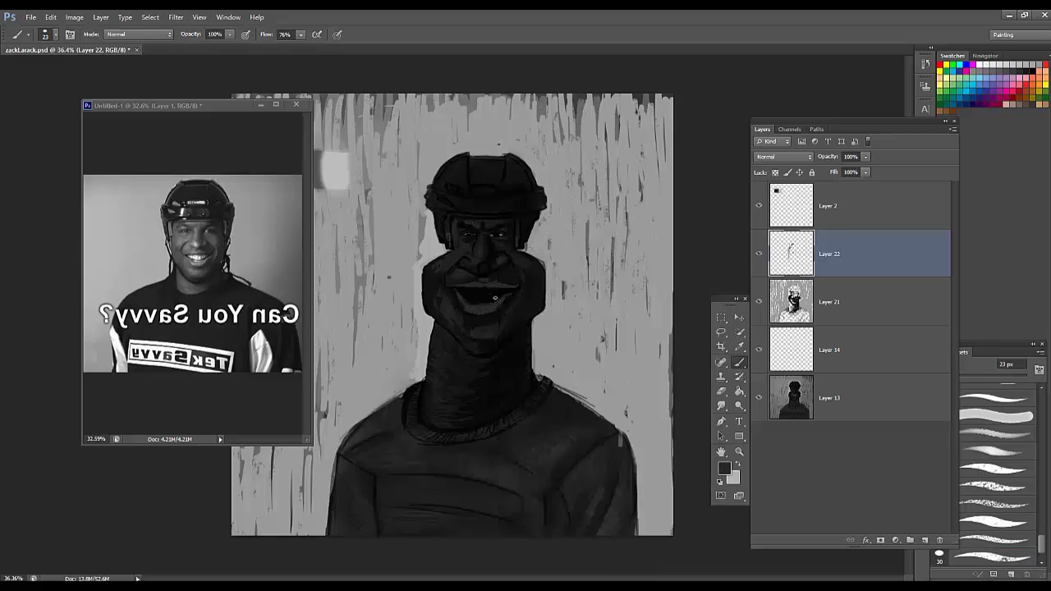
left_click(497, 295, "alt")
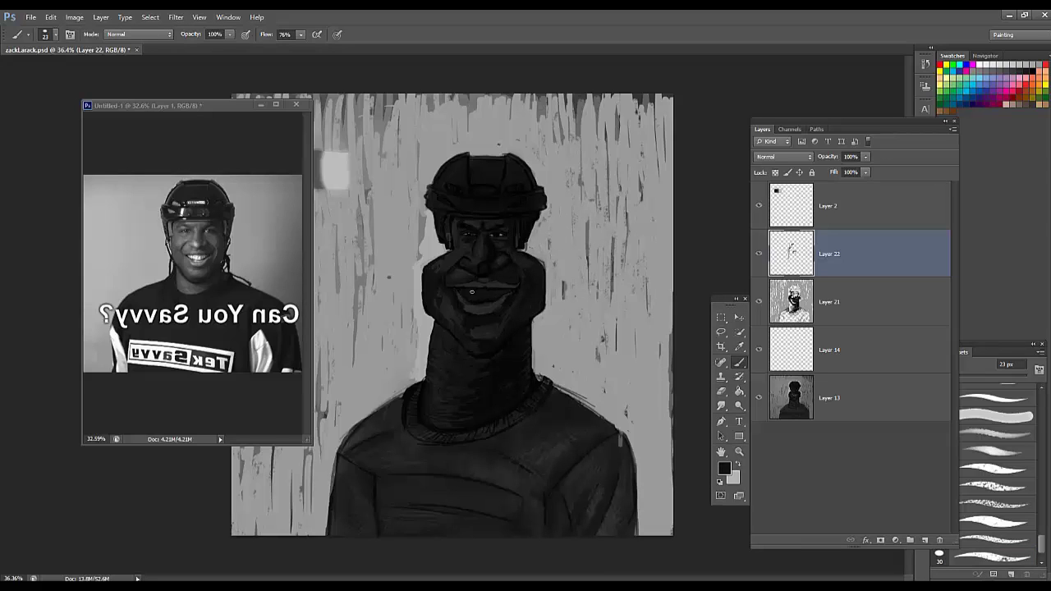
key("ctrl+s")
Step: Touch up the right cheek, jaw and neck with sampled tones
left_click(544, 264, "alt")
left_click(525, 323, "alt")
left_click(468, 394, "alt")
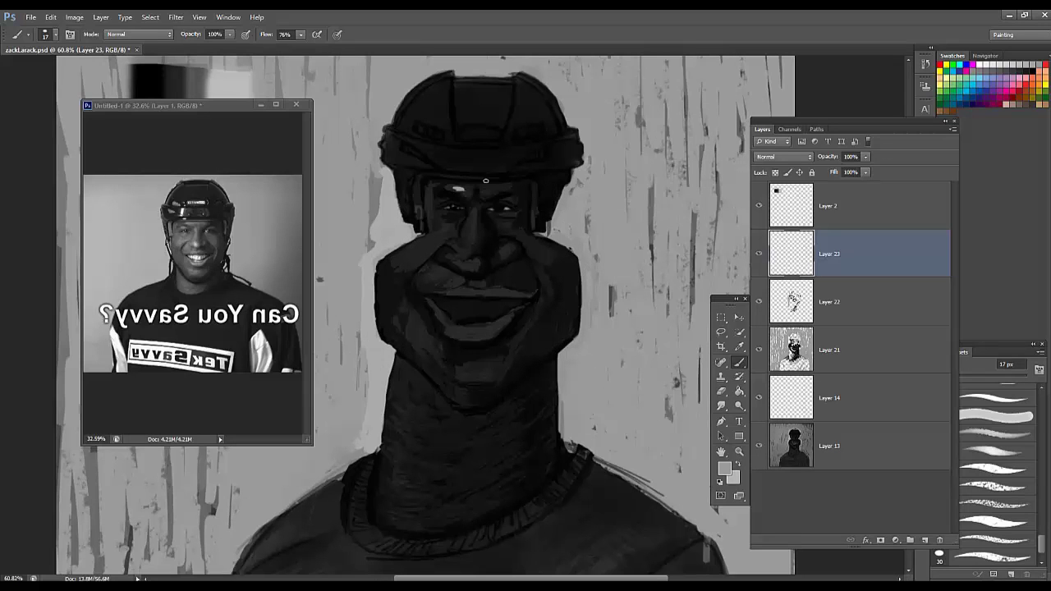
Step: Lower the opacity of the brow highlight layer to 24%
left_click(865, 156)
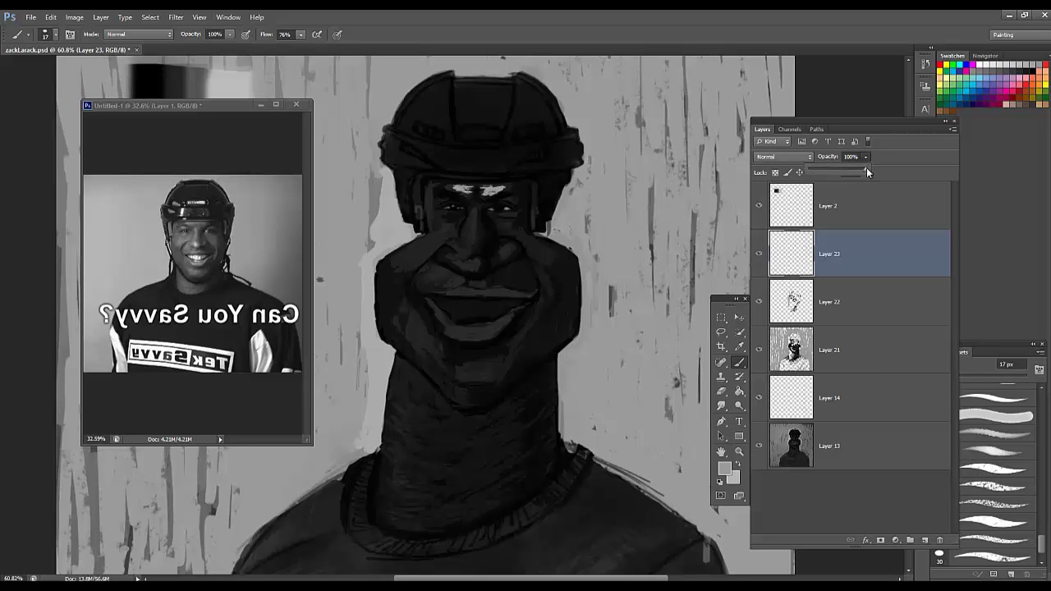
mouse_move(866, 167)
left_mouse_down()
mouse_move(822, 175)
mouse_move(868, 170)
left_mouse_up()
left_click(475, 209)
left_click(865, 156)
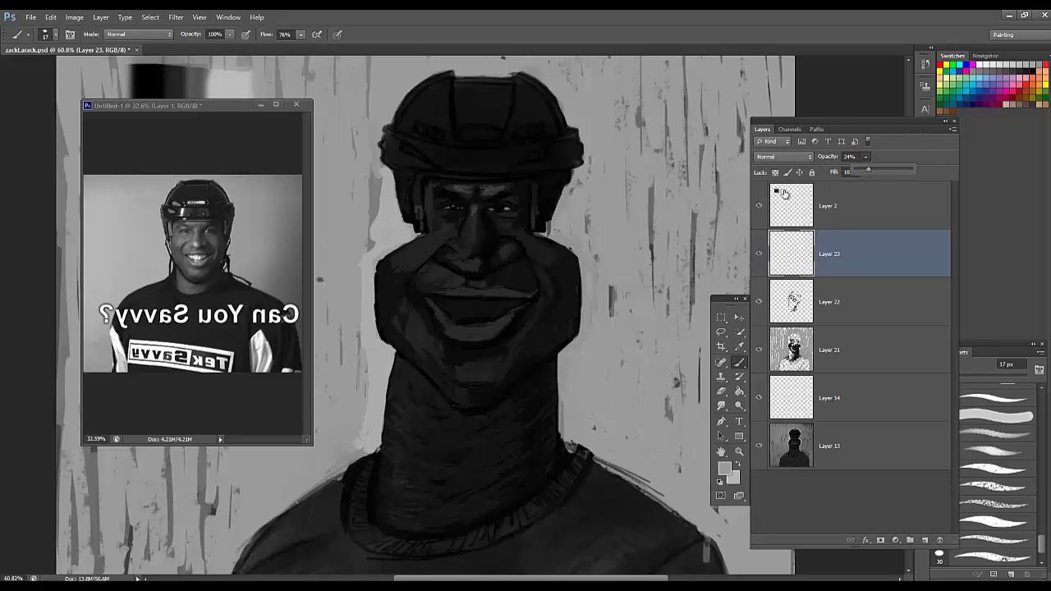
left_click(476, 208)
Step: Brush light grey highlights down the bridge of the nose and across the left nostril
left_click_drag(475, 208, 475, 247)
left_click_drag(449, 255, 477, 267)
left_click_drag(469, 229, 464, 243)
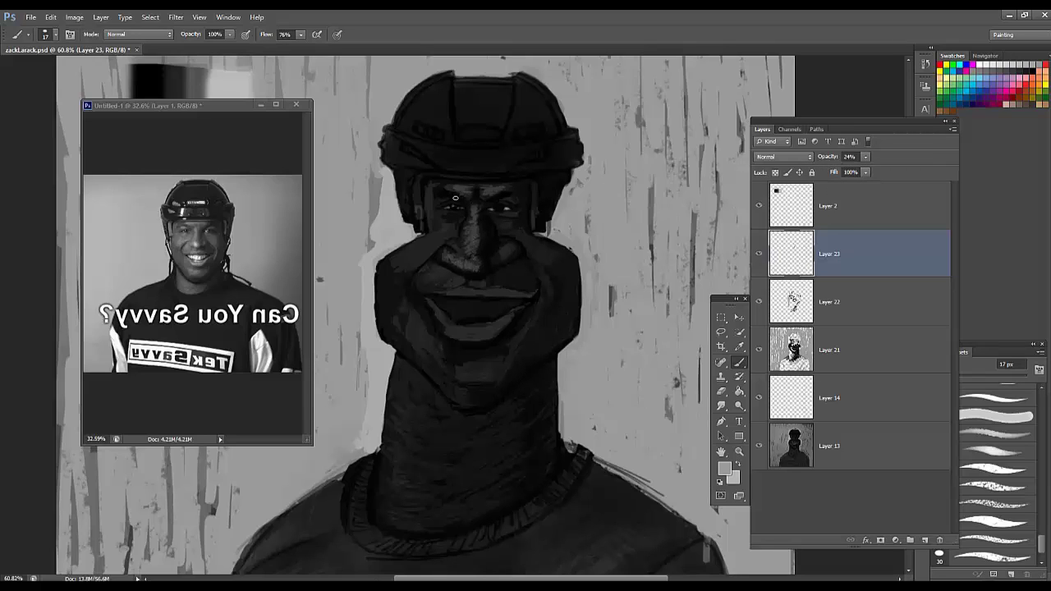
Step: Paint the brows and lower forehead with grey and dark tones sampled from the face
left_click(482, 206, "alt")
left_click(495, 186, "alt")
left_click(500, 187, "alt")
left_click_drag(461, 178, 496, 180)
left_click(508, 190, "alt")
left_click(448, 193, "alt")
left_click(444, 193, "alt")
Step: Touch up the eye area, the nose and the upper left cheek edge with sampled tones
left_click(456, 190, "alt")
left_click(458, 190, "alt")
left_click(504, 194, "alt")
left_click(475, 202, "alt")
left_click(415, 243, "alt")
left_click(417, 238, "alt")
left_click(478, 231, "alt")
Step: Merge Layer 23 with Layer 22, Layer 21 and Layer 14 into a single layer
left_click(847, 318, "ctrl")
key("ctrl+e")
left_click(847, 320, "shift")
key("ctrl+e")
left_click(847, 320, "shift")
key("ctrl+e")
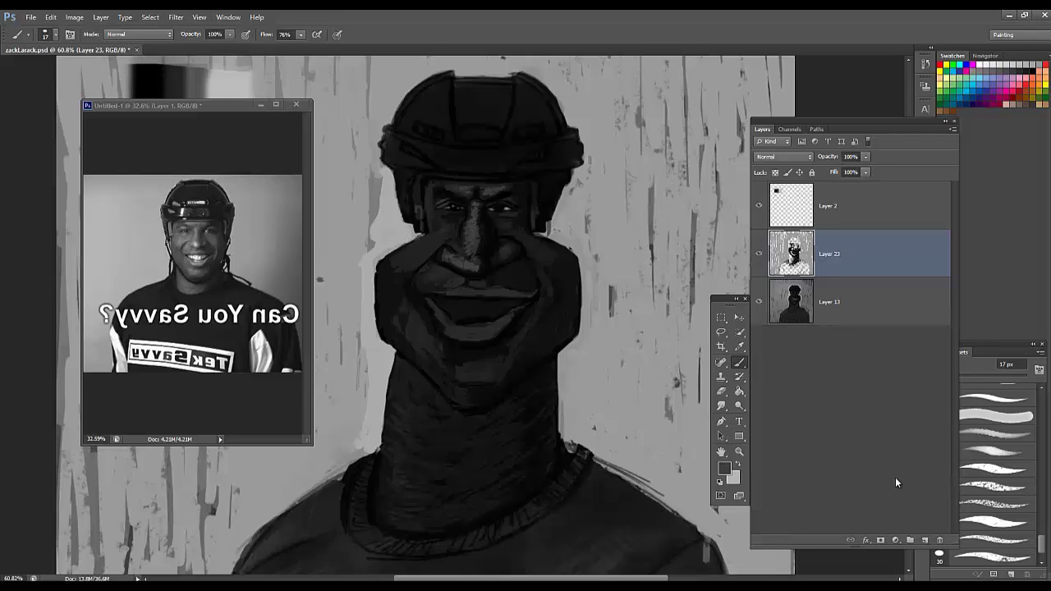
Step: Add a new layer and brush sampled grey highlights along the right smile crease and onto the chin
left_click(924, 539)
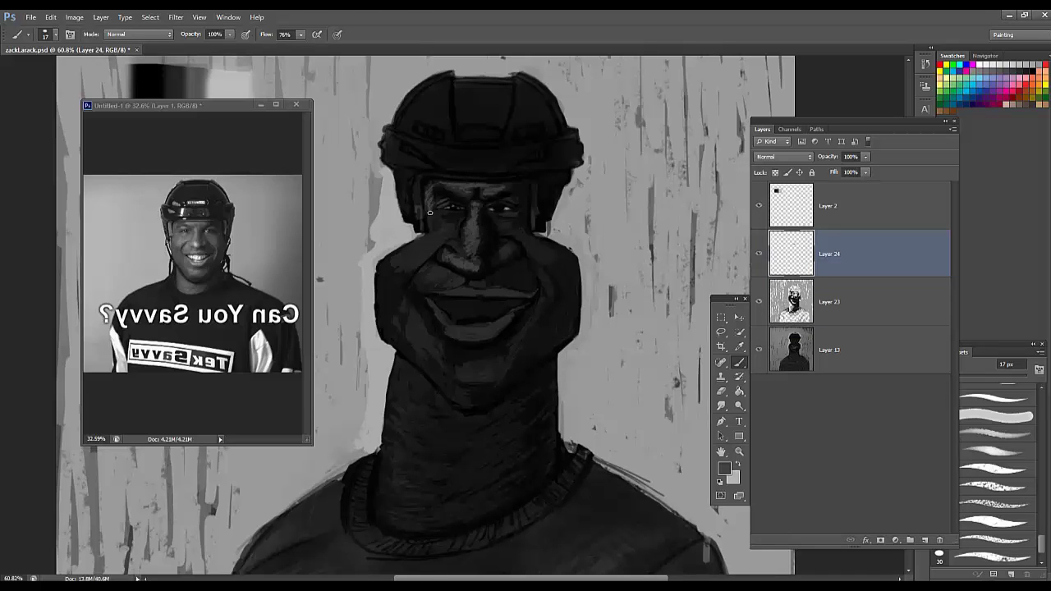
scroll(485, 201, "up", 2)
mouse_move(469, 219)
left_mouse_down()
mouse_move(457, 243)
mouse_move(464, 264)
mouse_move(512, 283)
mouse_move(521, 264)
mouse_move(508, 278)
mouse_move(498, 222)
mouse_move(564, 312)
mouse_move(514, 421)
left_mouse_up()
left_click(457, 245, "alt")
left_click(443, 279, "alt")
left_click(563, 309, "alt")
left_click(540, 239, "alt")
left_click_drag(496, 425, 461, 429)
left_click_drag(483, 440, 458, 442)
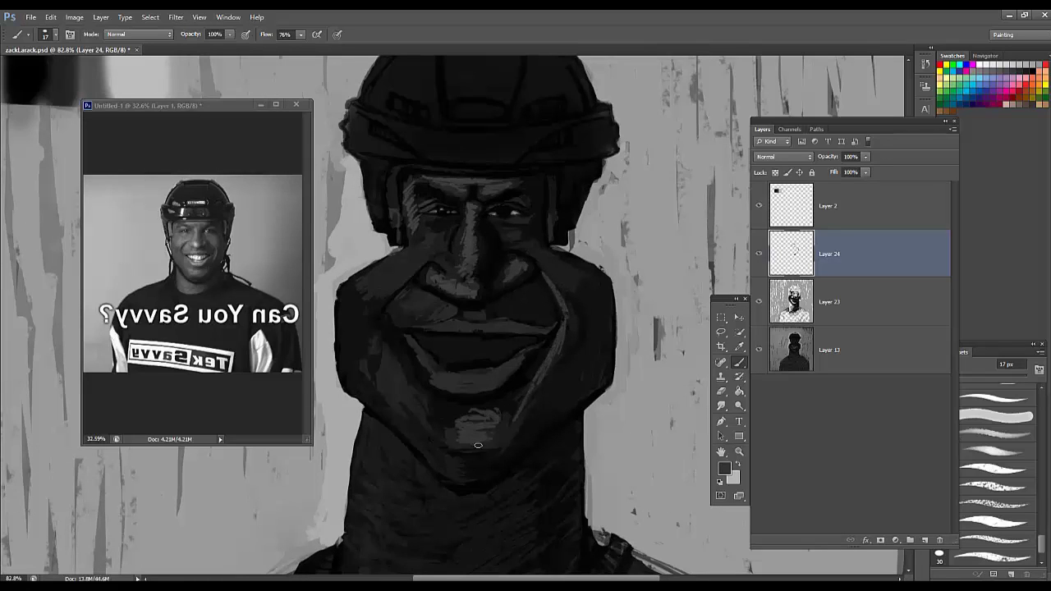
Step: Touch up the upper lip and the right smile crease with sampled dark greys
scroll(508, 346, "down", 3)
left_click(491, 258, "alt")
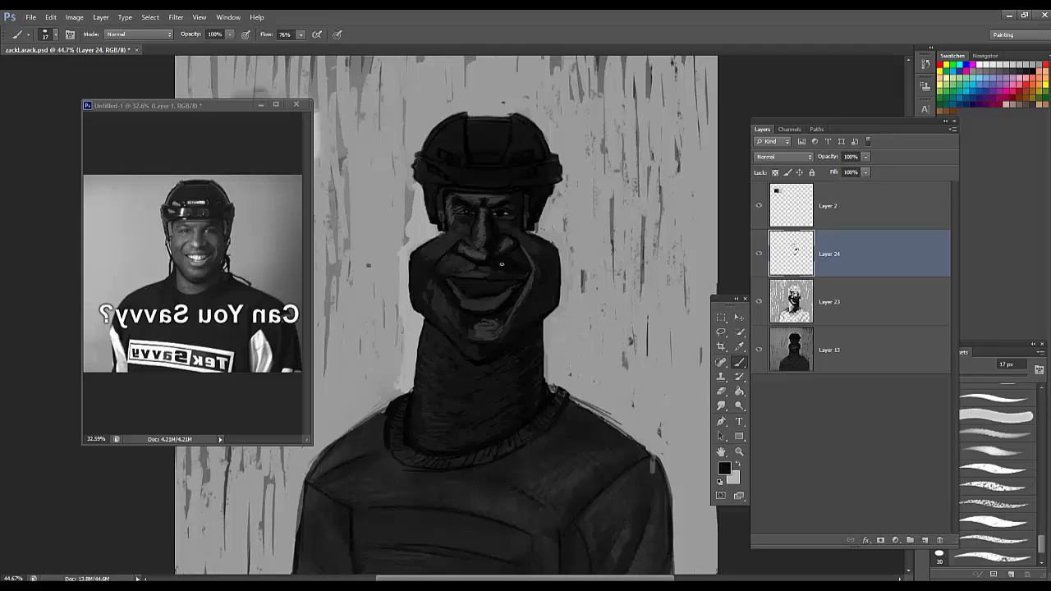
key("e")
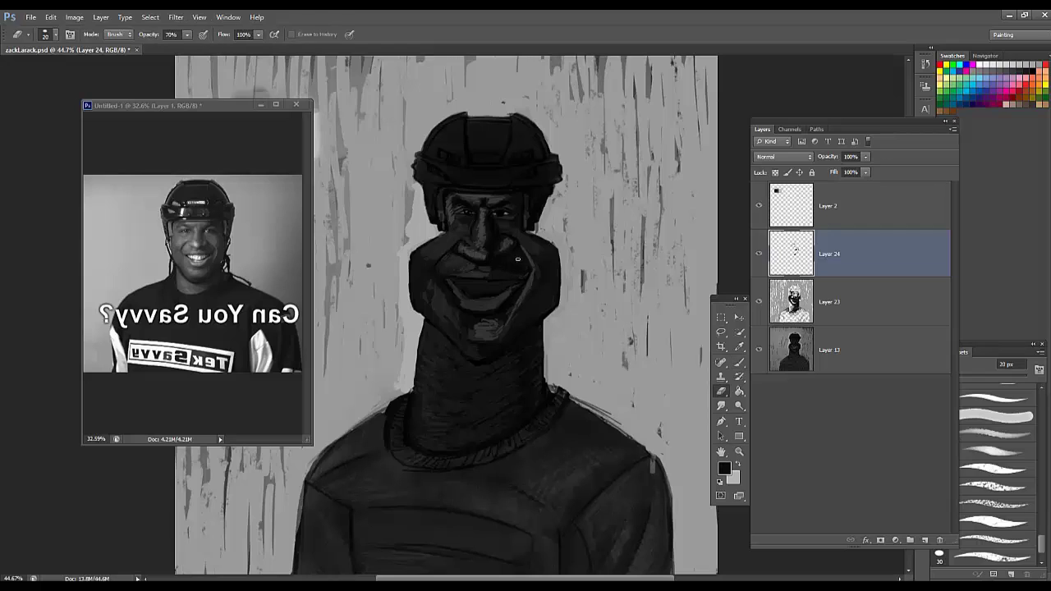
key("b")
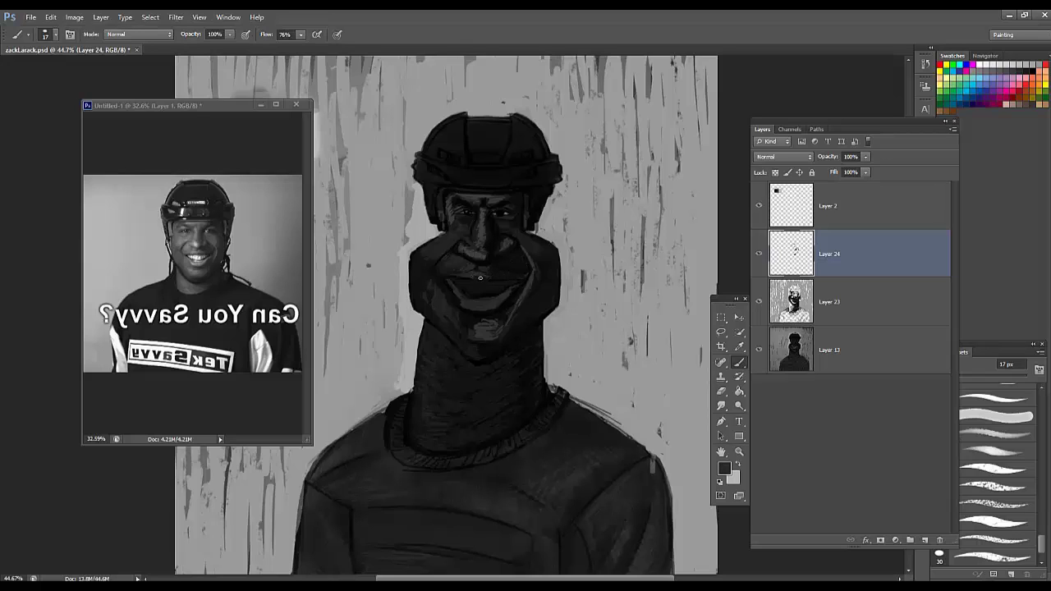
left_click(458, 270, "alt")
left_click(520, 292, "alt")
left_click(506, 223, "alt")
Step: Add a new layer and shade dark over the mouth with a soft brush enlarged to 150 px
right_click(533, 237)
left_click(552, 265)
left_click(768, 201)
left_click(924, 540)
scroll(472, 256, "up", 2)
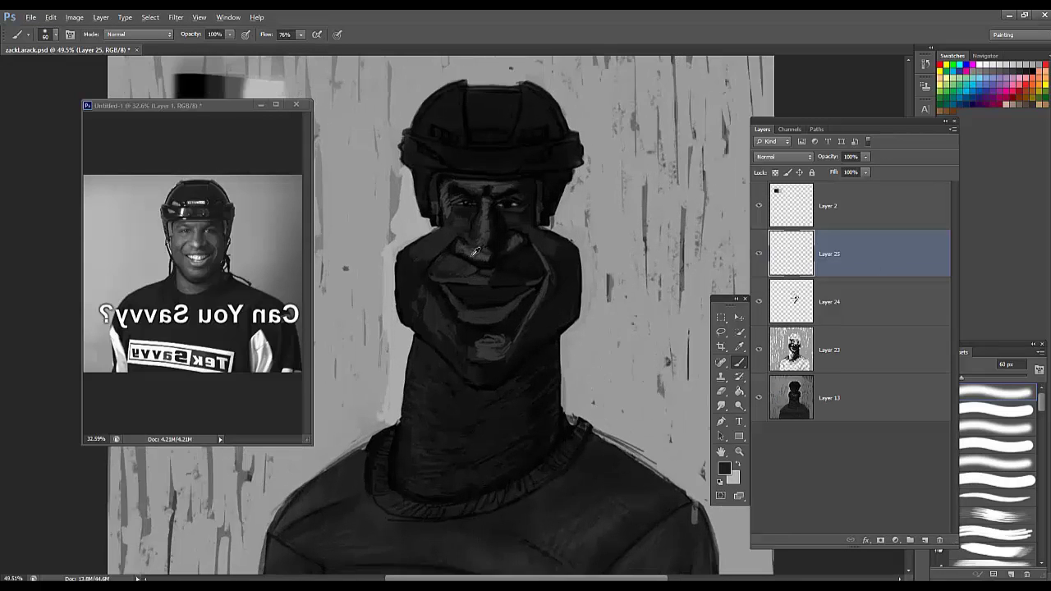
key("]")
key("]")
key("]")
key("]")
key("]")
key("]")
left_click_drag(495, 300, 457, 318)
Step: Set the shading layer to Multiply and darken the right side of the mouth, the chin and the upper neck
left_click(783, 157)
left_click(778, 189)
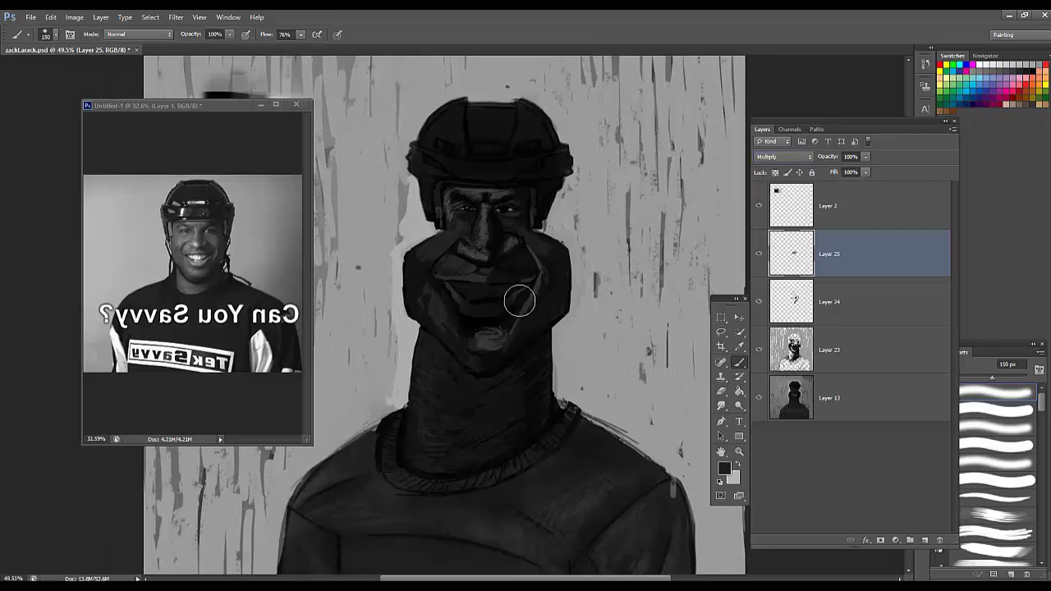
left_click_drag(519, 300, 504, 338)
mouse_move(533, 281)
left_mouse_down()
mouse_move(477, 332)
mouse_move(476, 442)
left_mouse_up()
Step: Try the shading layer at 70% opacity with different blend modes, from Linear Burn through Exclusion
left_click_drag(866, 157, 846, 172)
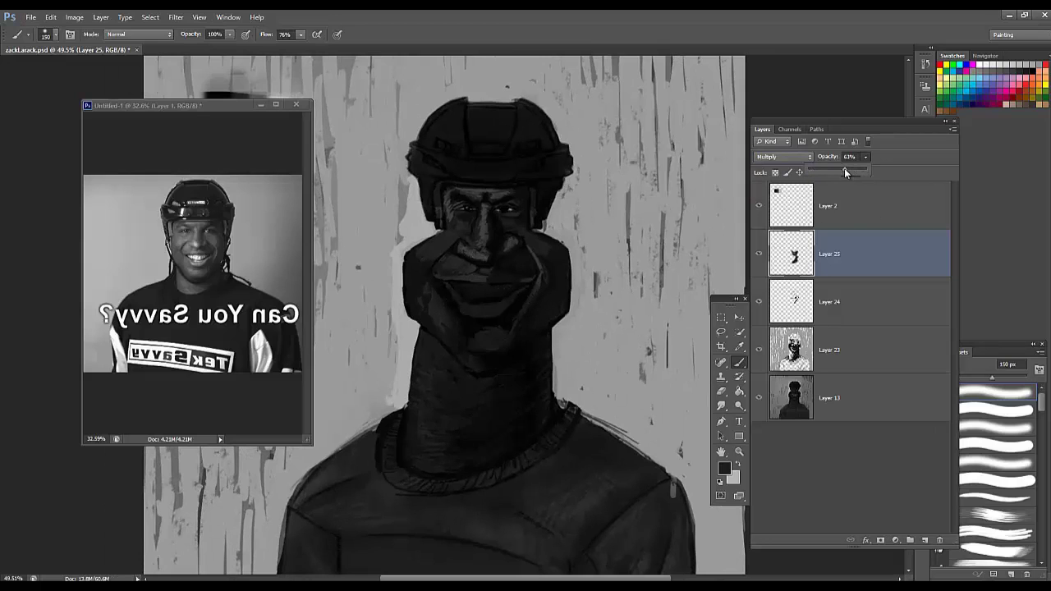
left_click(782, 157)
left_click(785, 239)
left_click(782, 157)
left_click(795, 212)
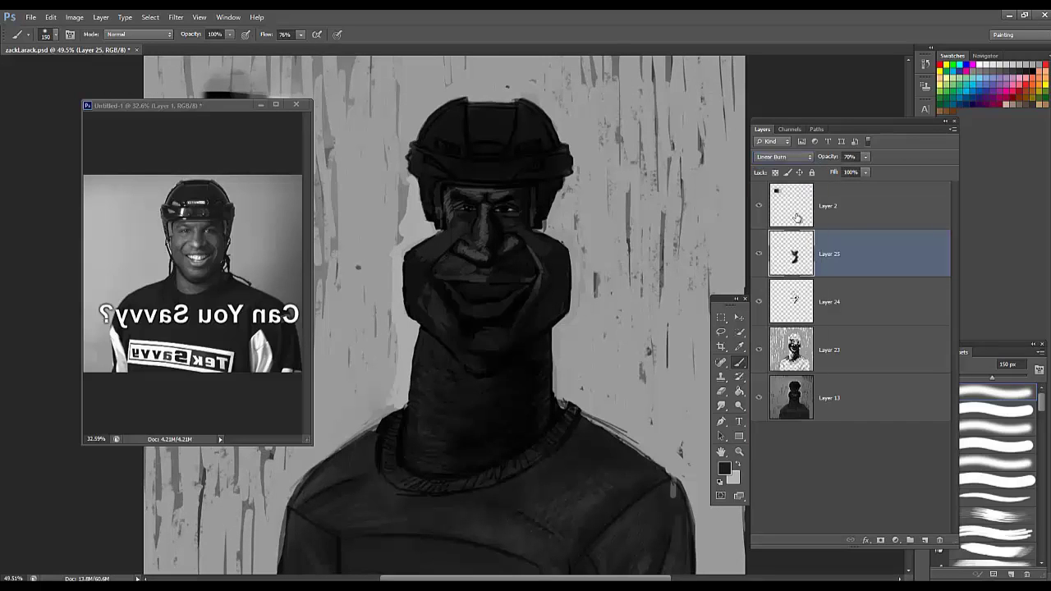
key("ctrl+z")
key("Down")
key("Down")
key("Down")
key("Down")
key("Down")
key("Down")
key("Down")
key("Down")
key("Down")
key("Down")
key("Down")
key("Down")
key("Down")
key("Down")
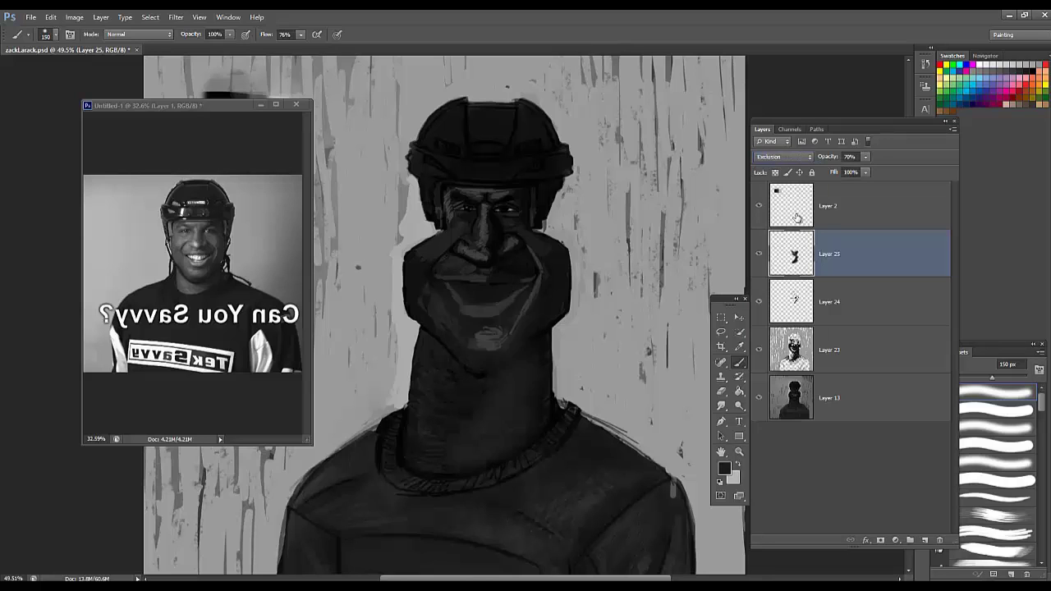
Step: Set the shading layer's blend mode to Normal and its opacity to 12%
left_click(784, 156)
left_click(774, 171)
left_click_drag(865, 157, 833, 173)
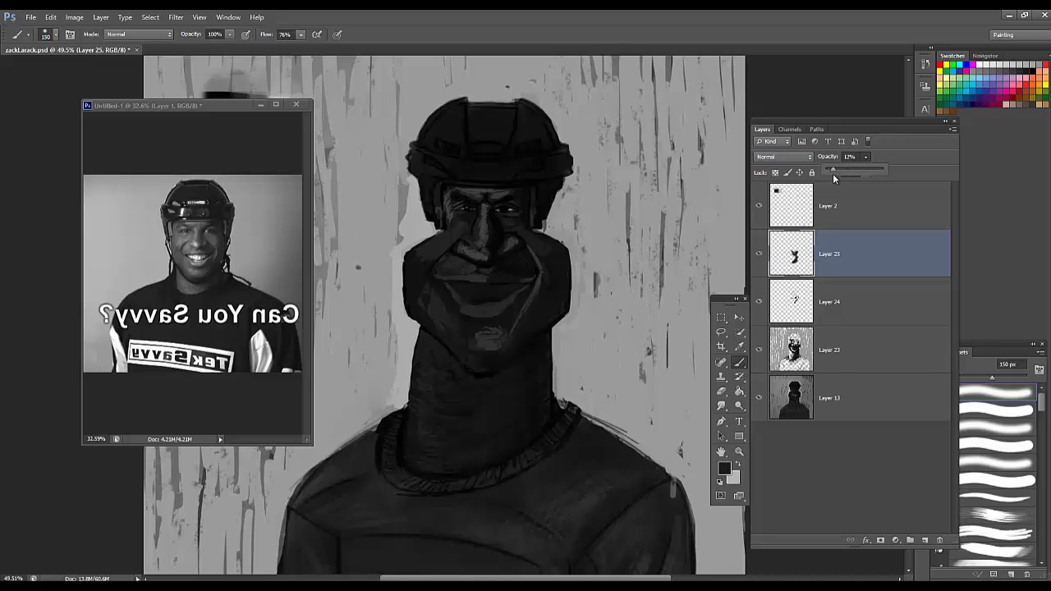
Step: Merge the shading layer with Layer 24 and Layer 23 below it
left_click(839, 303, "ctrl")
key("ctrl+e")
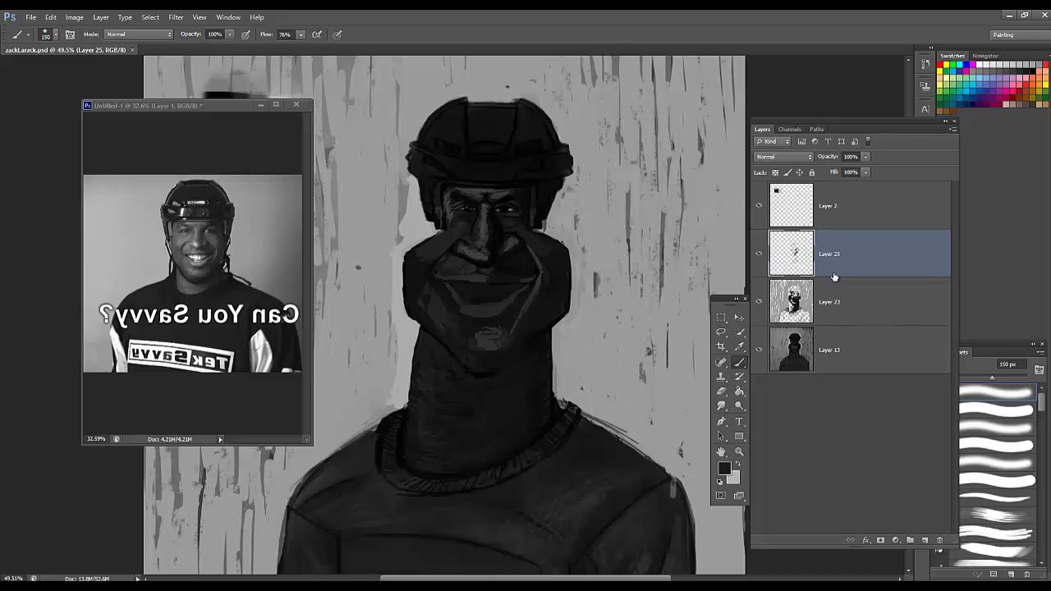
left_click(834, 302, "ctrl")
key("ctrl+e")
Step: Choose the elliptical 30 brush preset, set it to 22 px and add a new layer above the merged painting
right_click(675, 361)
left_click(724, 388)
left_click_drag(659, 217, 655, 217)
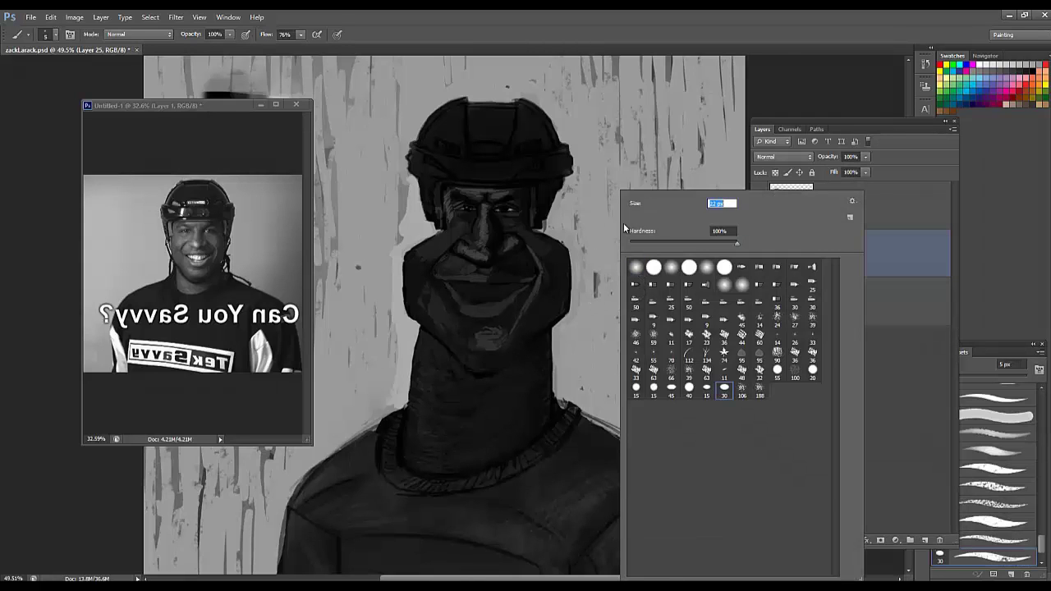
left_click(543, 205)
key("ctrl+shift+alt+n")
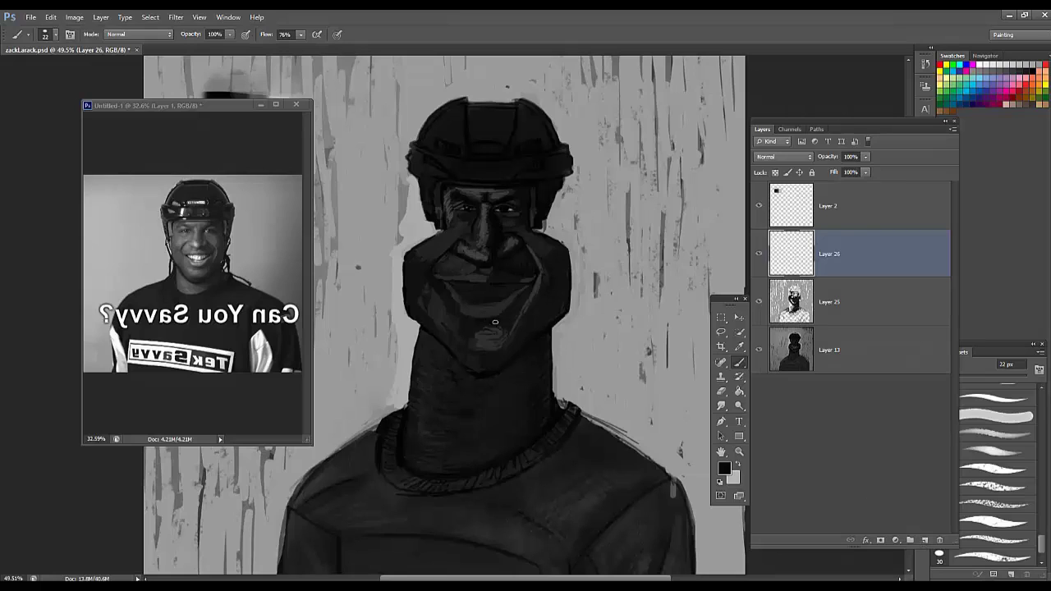
Step: Break up the lower right smile crease with sampled dark strokes, rotate the canvas slightly and save the document
left_click_drag(505, 319, 527, 298)
left_click(534, 296, "alt")
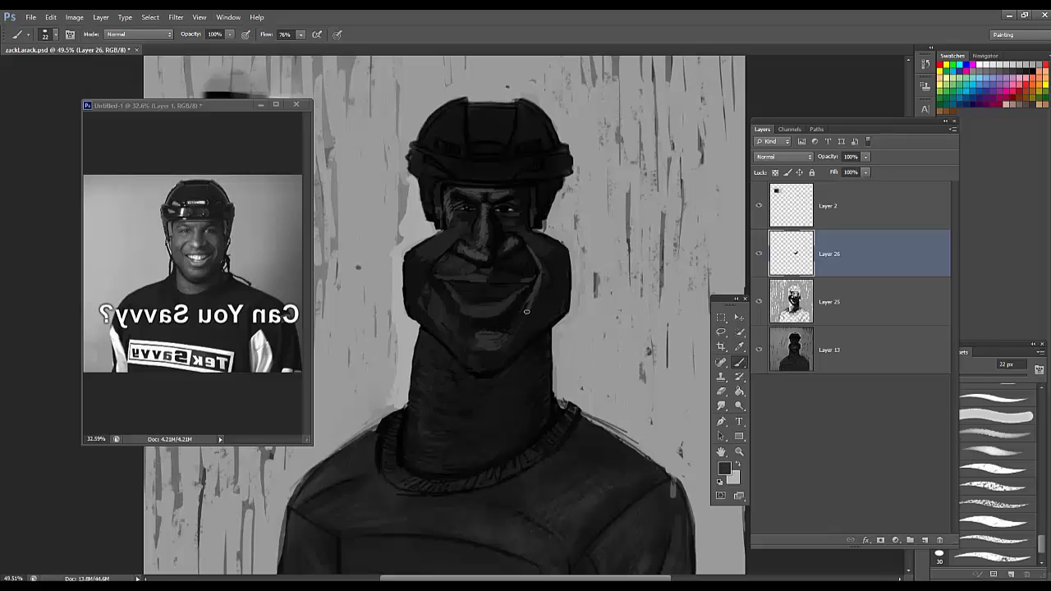
left_click_drag(530, 308, 535, 293)
left_click(521, 306, "alt")
key("r")
left_click_drag(507, 329, 533, 313)
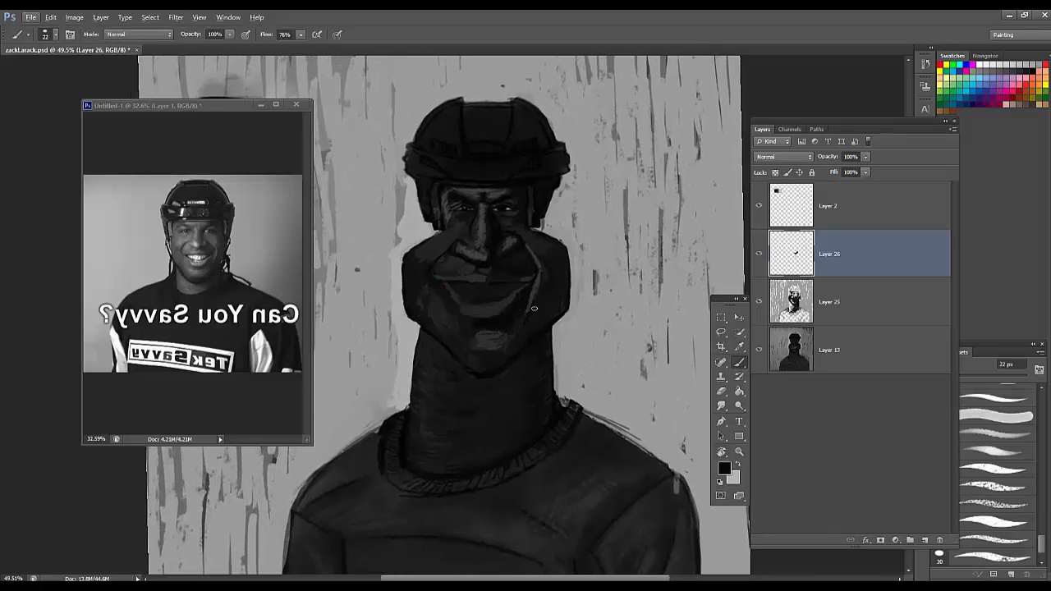
key("ctrl+s")
Step: Adjust the brush size and paint sampled tones down the right smile crease towards the chin
left_click_drag(531, 311, 535, 297)
left_click(545, 298, "alt")
right_click(551, 289)
left_click(597, 222)
left_click(535, 304)
right_click(525, 311)
left_click(576, 219)
left_click_drag(518, 314, 514, 333)
Step: Resize the brush and paint a stroke across the chin from its right side
right_click(536, 278)
left_click_drag(587, 218, 565, 219)
key("Return")
left_click_drag(507, 335, 475, 344)
Step: Brush a sampled chin grey beside the left mouth corner at 20 px, sample a dark tone and shrink the brush
left_click(488, 347, "alt")
right_click(453, 298)
left_click_drag(487, 218, 470, 218)
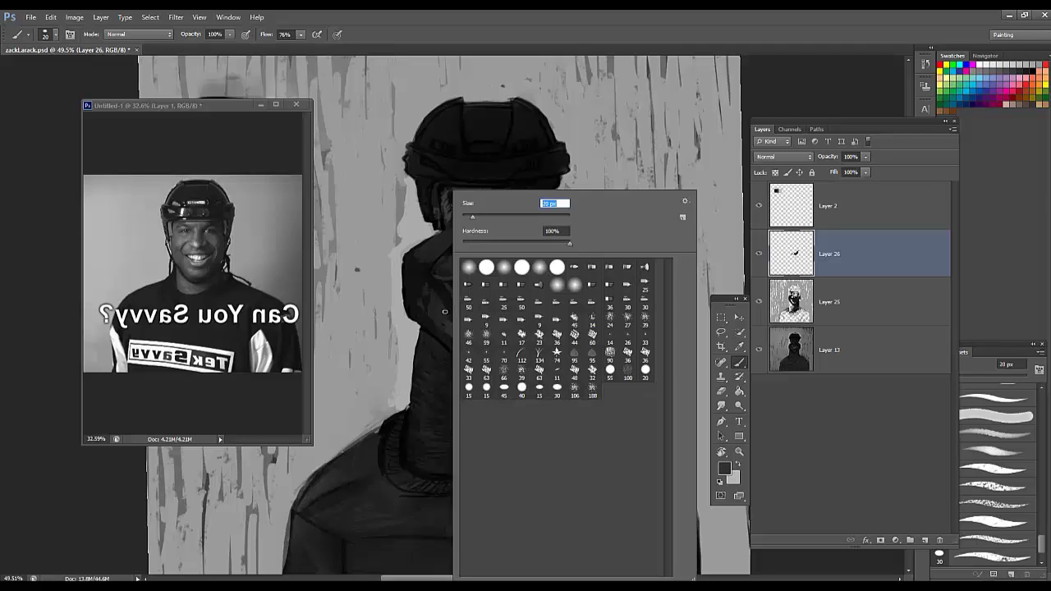
mouse_move(448, 309)
left_mouse_down()
mouse_move(441, 289)
mouse_move(452, 312)
left_mouse_up()
left_click(474, 265, "alt")
right_click(451, 281)
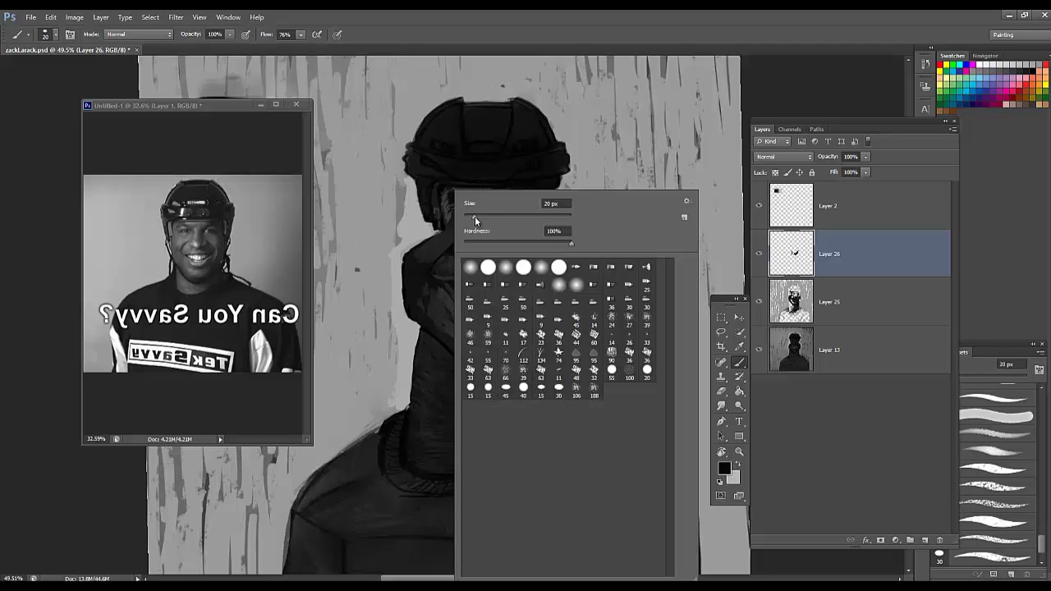
left_click_drag(475, 219, 468, 219)
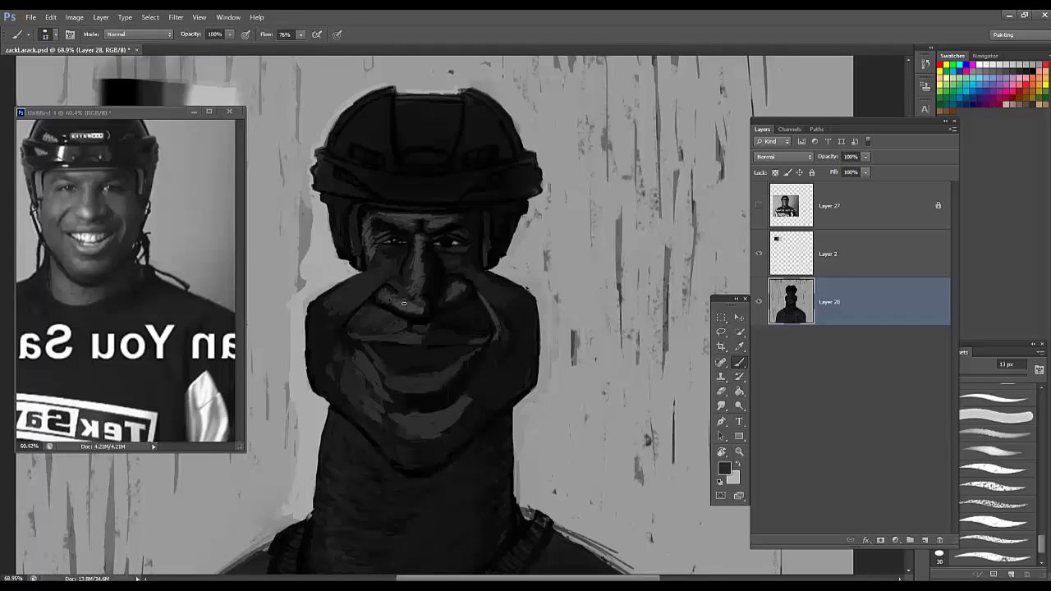
Step: Paint the upper edge of the left cheek with a sampled dark grey at 13 px
left_click(419, 256, "alt")
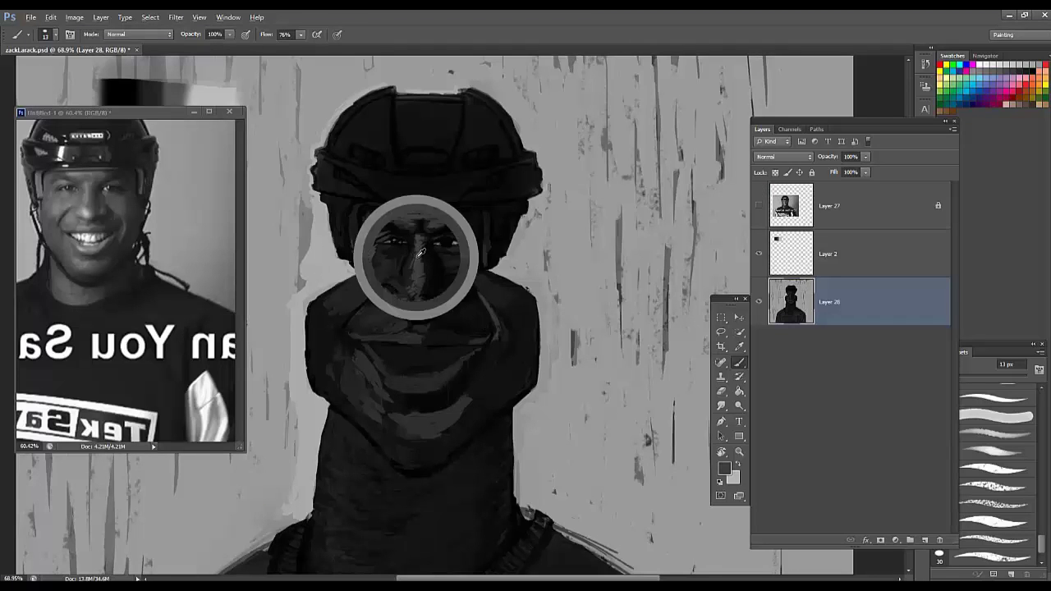
left_click(366, 272, "alt")
left_click_drag(355, 275, 334, 287)
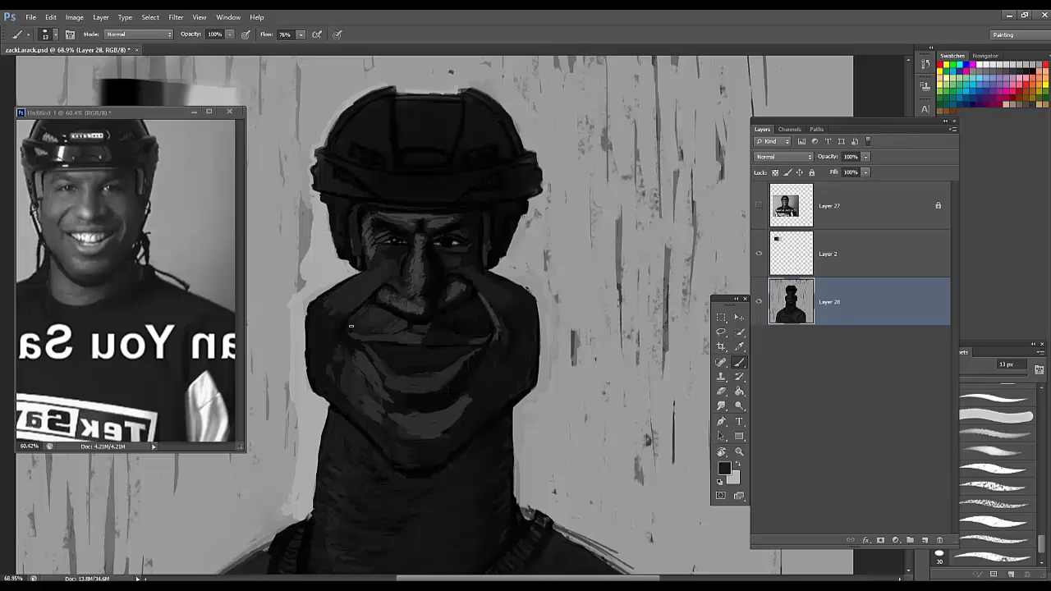
Step: Add a new layer and block in the teeth and the lower lip highlight with a grey sampled from the nose
left_click(420, 304, "alt")
key("ctrl+shift+alt+n")
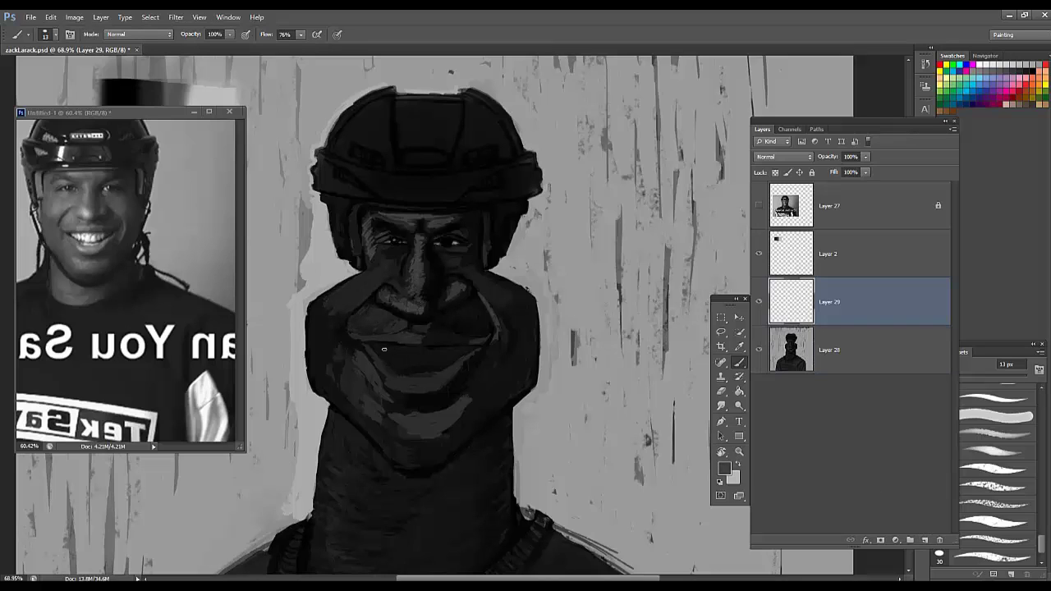
mouse_move(397, 351)
left_mouse_down()
mouse_move(444, 348)
mouse_move(414, 345)
mouse_move(451, 347)
mouse_move(377, 343)
mouse_move(427, 371)
left_mouse_up()
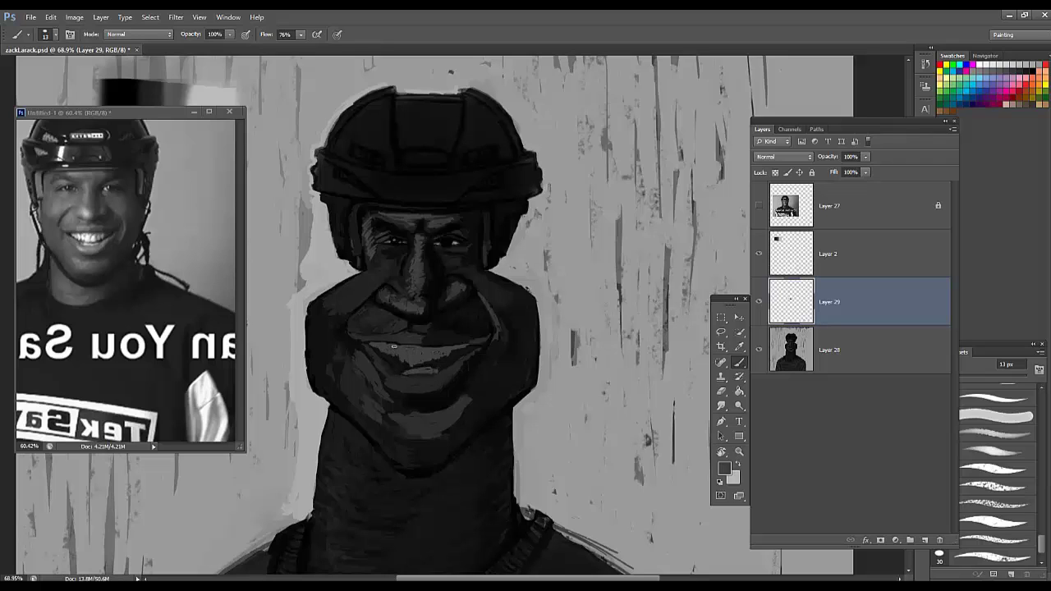
key("e")
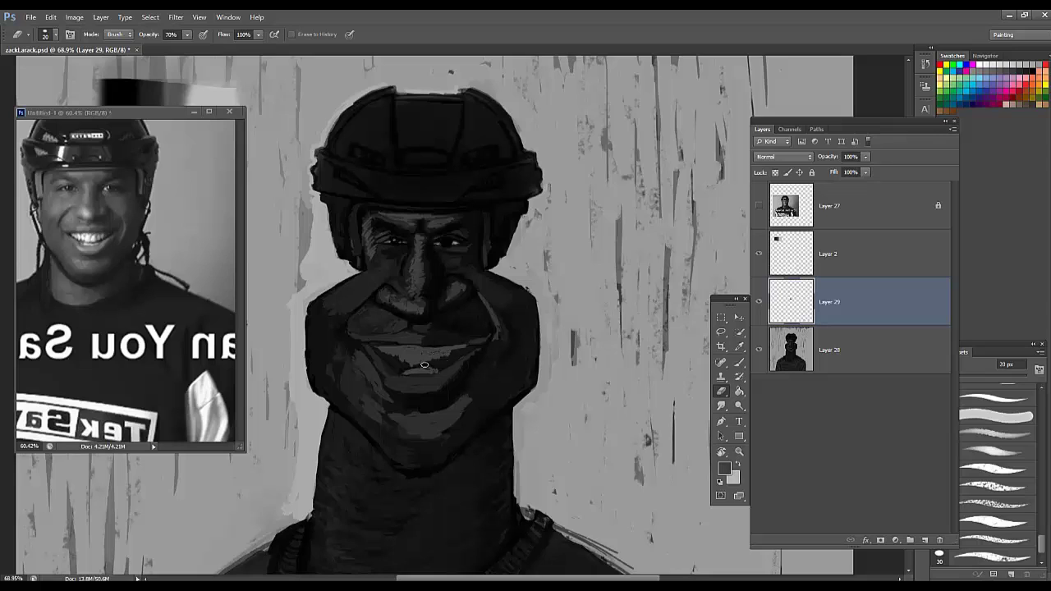
key("b")
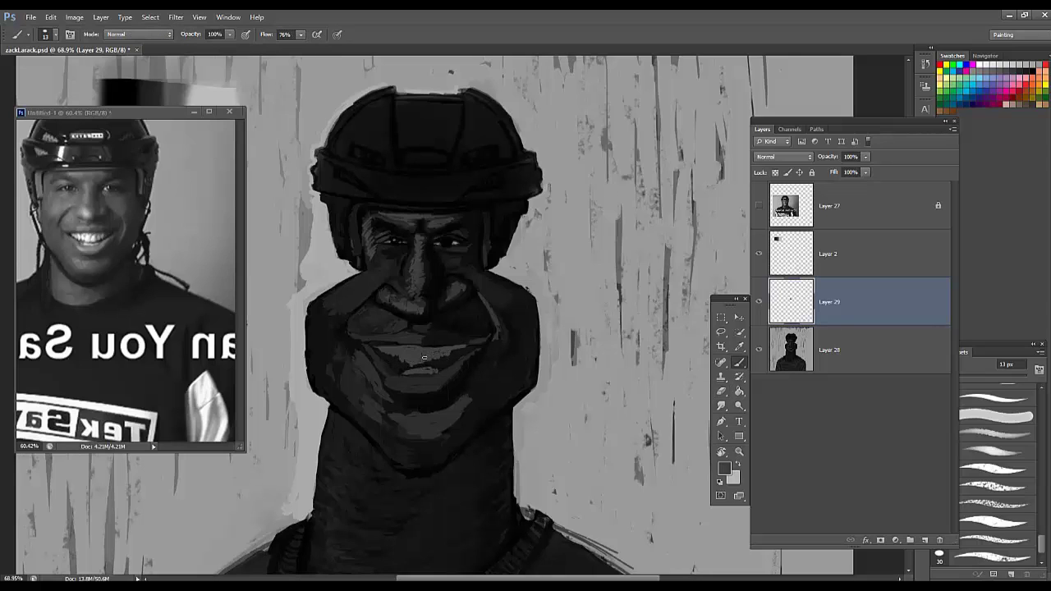
Step: Refine the upper lip edge and the right end of the teeth with sampled tones
left_click(462, 330, "alt")
left_click_drag(444, 347, 478, 346)
left_click(457, 366, "alt")
left_click(465, 352, "alt")
left_click(390, 347, "alt")
left_click(467, 366, "alt")
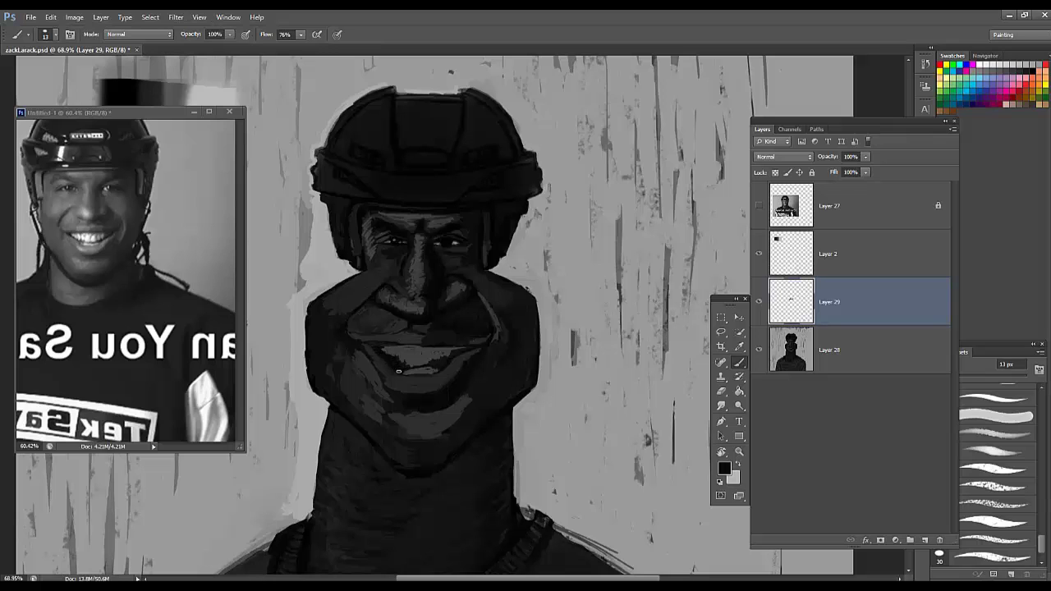
Step: Define the left mouth corner and the upper edge of the teeth with sampled dark and grey tones
left_click(392, 371, "alt")
left_click(393, 349, "alt")
left_click(395, 348, "alt")
left_click(434, 346, "alt")
left_click_drag(397, 349, 368, 344)
scroll(420, 314, "down", 3)
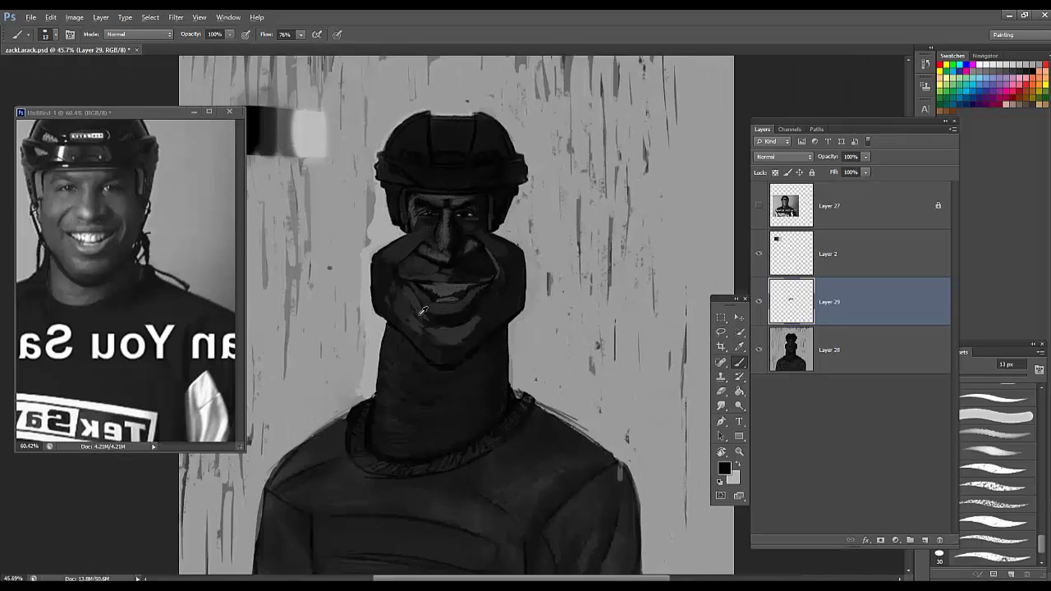
Step: Blend the left mouth corner and the cheek below it with sampled greys
scroll(427, 303, "up", 4)
left_click(427, 255, "alt")
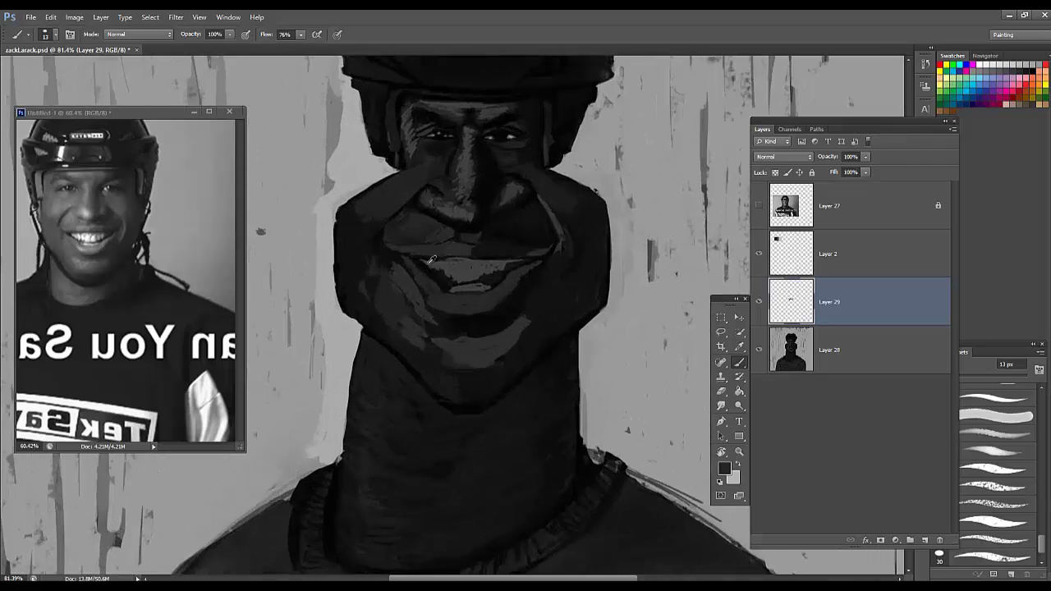
left_click(428, 259, "alt")
left_click(417, 267, "alt")
left_click(417, 272, "alt")
mouse_move(419, 302)
left_mouse_down()
mouse_move(395, 267)
mouse_move(426, 309)
left_mouse_up()
Step: Darken the shadow under the lower lip and the right edge of the chin highlight
left_click(454, 318, "alt")
left_click(478, 325, "alt")
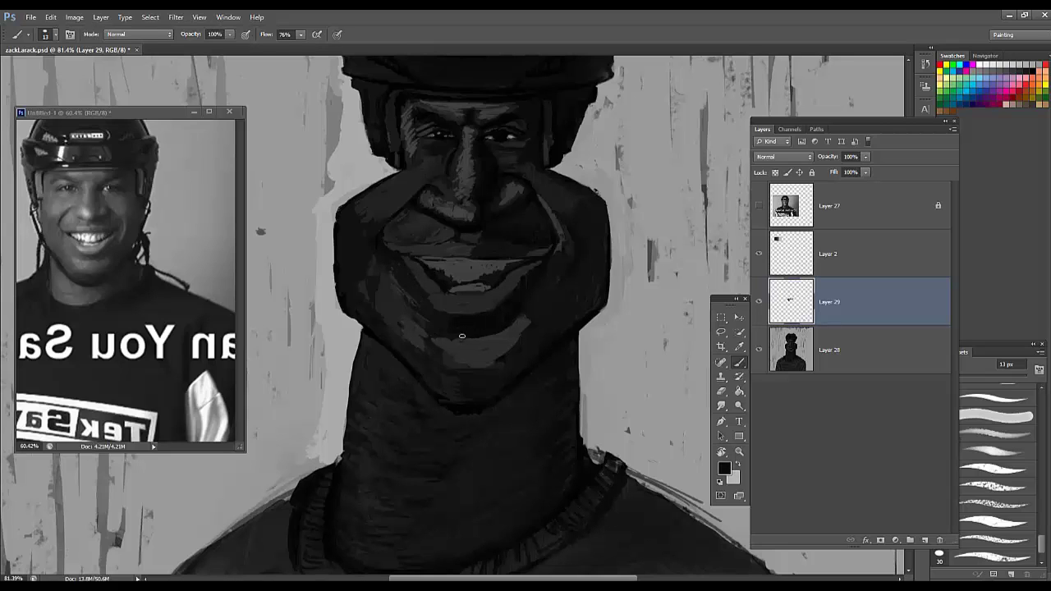
left_click_drag(503, 349, 526, 322)
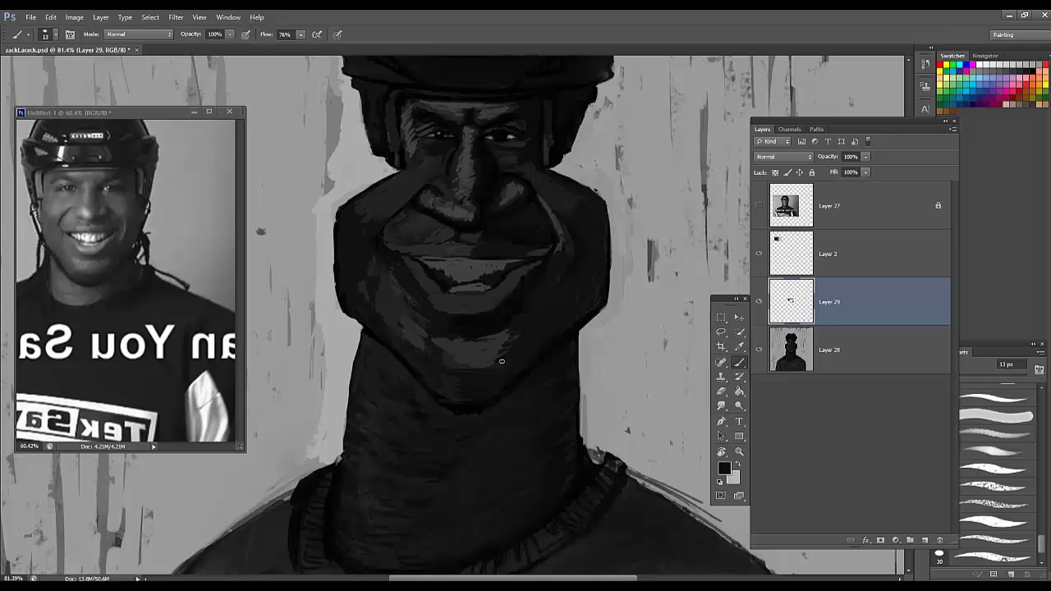
left_click(463, 379, "alt")
Step: Retouch the cheeks with sampled tones and paint grey highlights along the helmet straps and the forehead rim
left_click(509, 265, "alt")
left_click(409, 204, "alt")
left_click(542, 179, "alt")
left_click(408, 143, "alt")
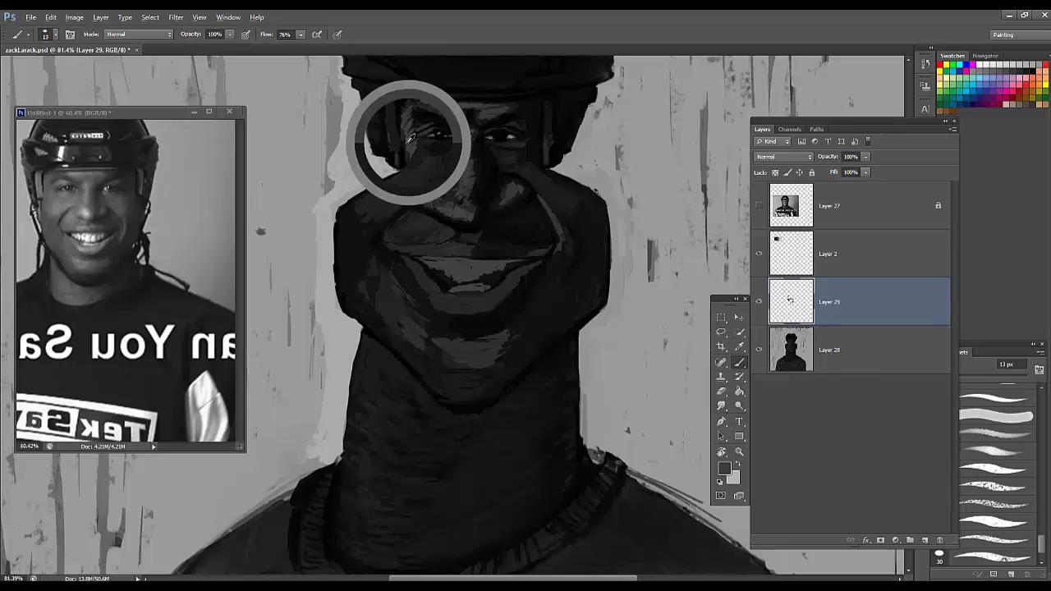
left_click_drag(394, 97, 392, 142)
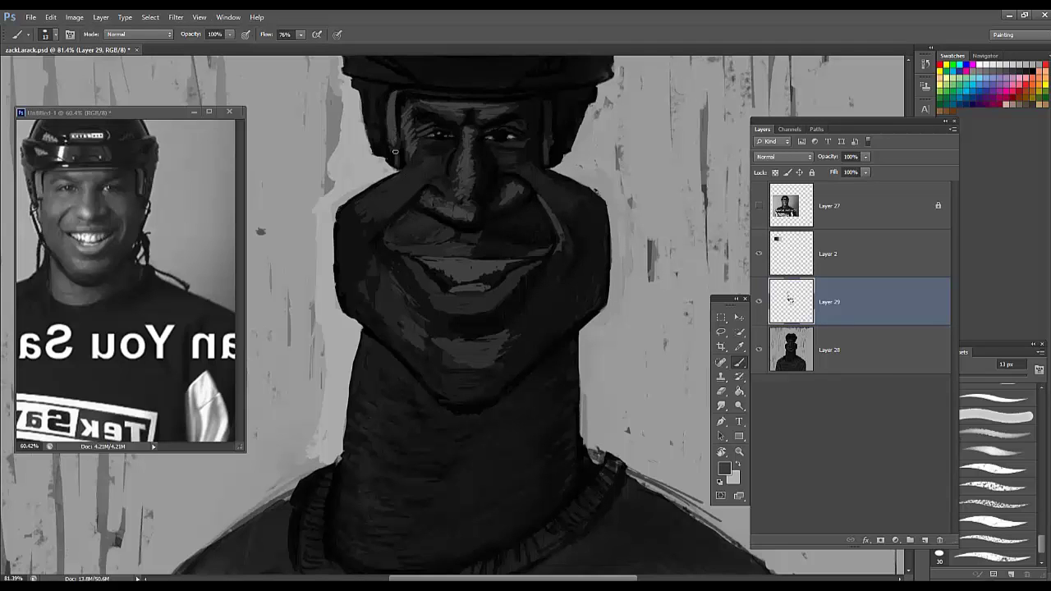
mouse_move(412, 93)
left_mouse_down()
mouse_move(511, 96)
mouse_move(547, 140)
left_mouse_up()
mouse_move(547, 139)
left_mouse_down()
mouse_move(548, 106)
mouse_move(549, 139)
left_mouse_up()
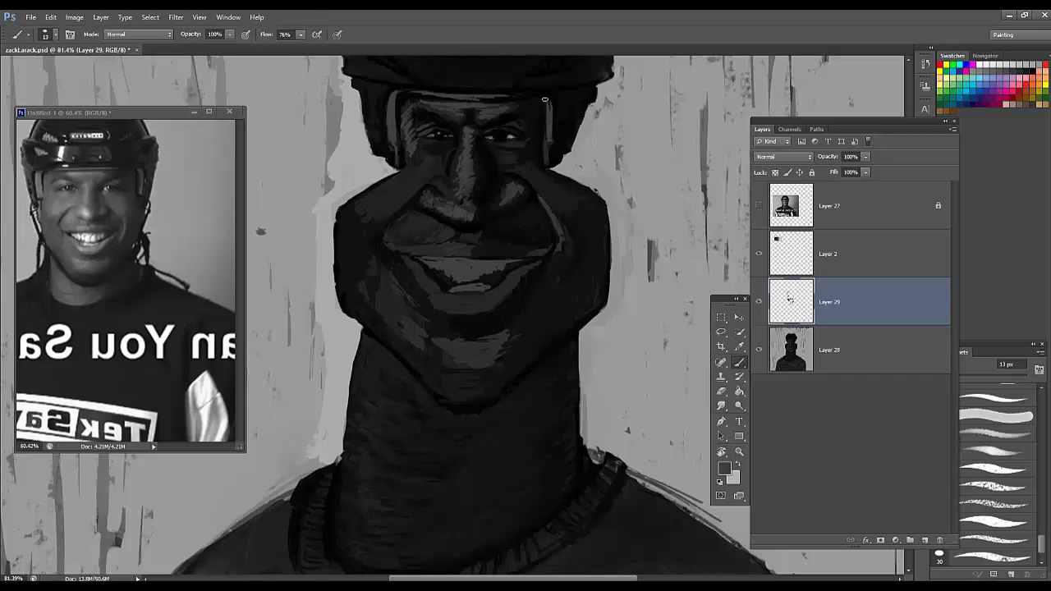
Step: Touch up the area beside the nose and paint dark separations between the upper teeth
left_click(426, 205, "alt")
left_click(465, 265, "alt")
left_click(478, 259, "alt")
left_click_drag(451, 259, 464, 257)
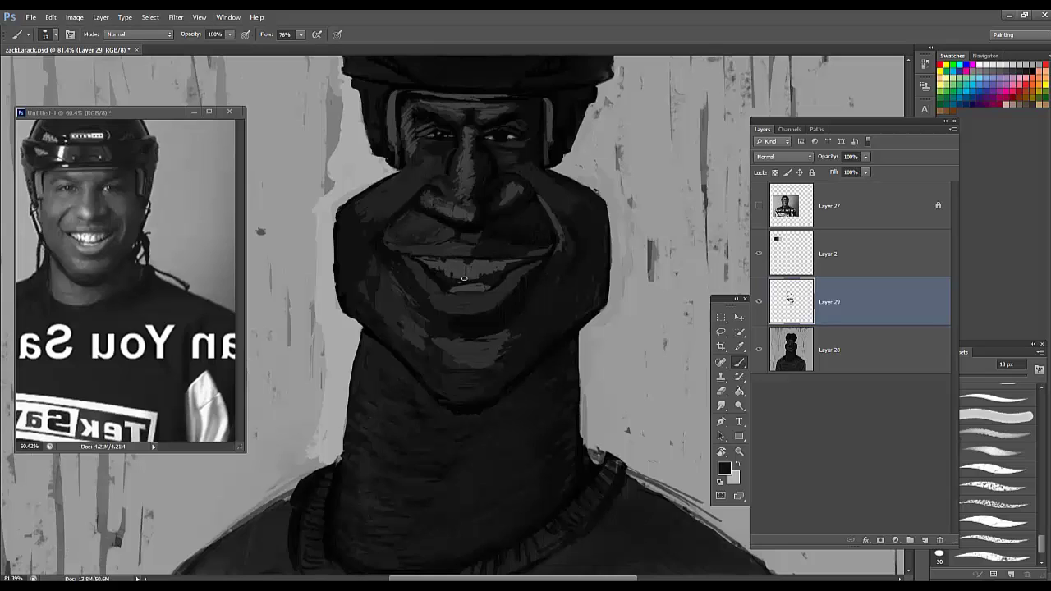
Step: Touch up the teeth, the area beside the nose and the right mouth corner with sampled greys
left_click(452, 277, "alt")
left_click(441, 272, "alt")
left_click(456, 206, "alt")
left_click(520, 242, "alt")
mouse_move(493, 280)
left_mouse_down()
mouse_move(519, 264)
mouse_move(506, 270)
left_mouse_up()
scroll(519, 245, "down", 5)
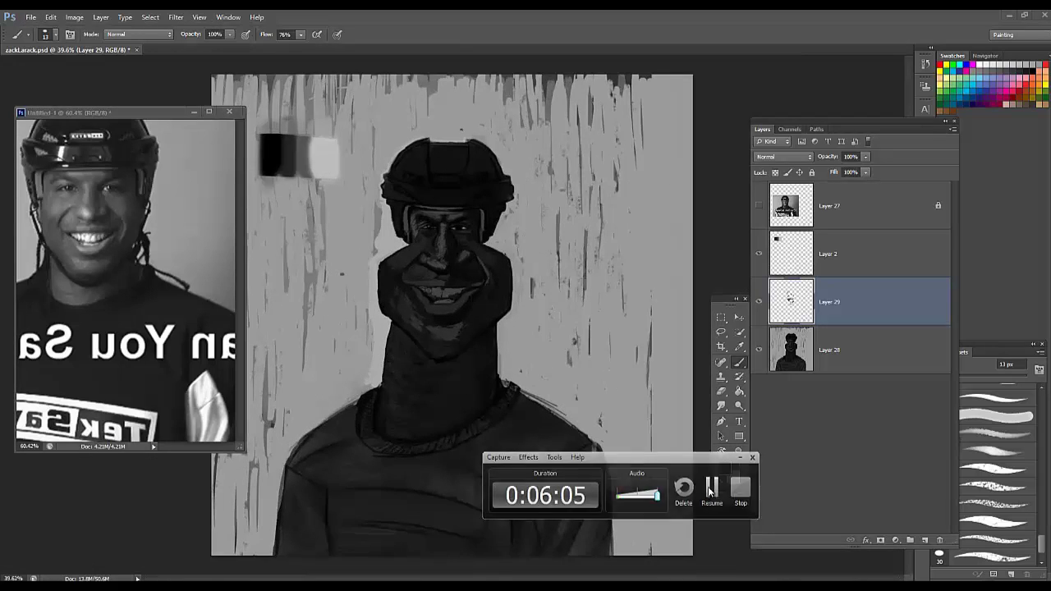
Step: Paint over the stray sketch lines above the shoulders with sampled background grey and save the document
left_click(511, 368, "alt")
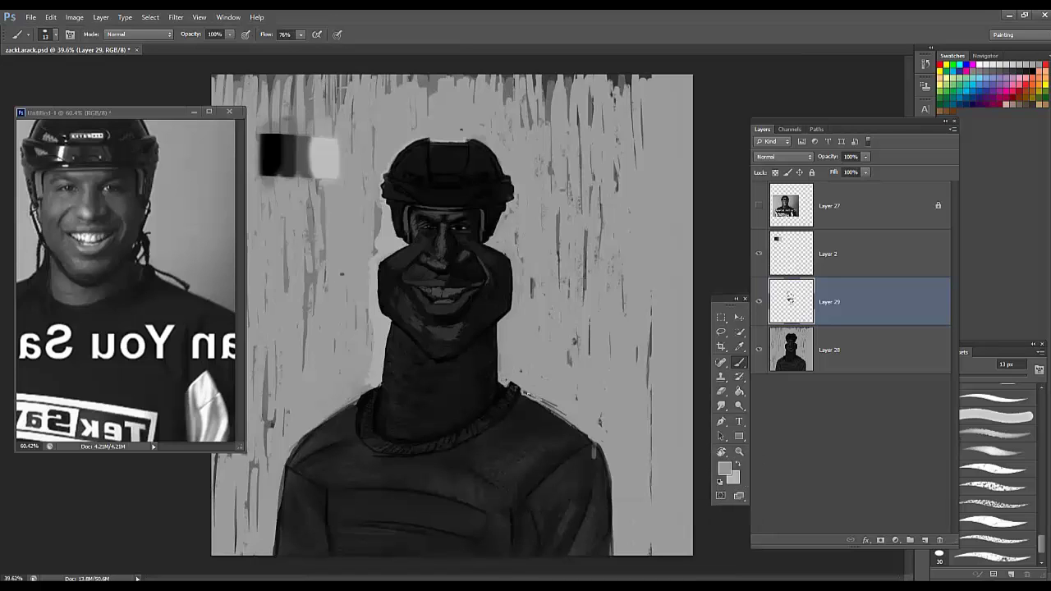
left_click(342, 406, "alt")
left_click(341, 406, "alt")
left_click_drag(353, 403, 330, 414)
left_click(380, 386, "alt")
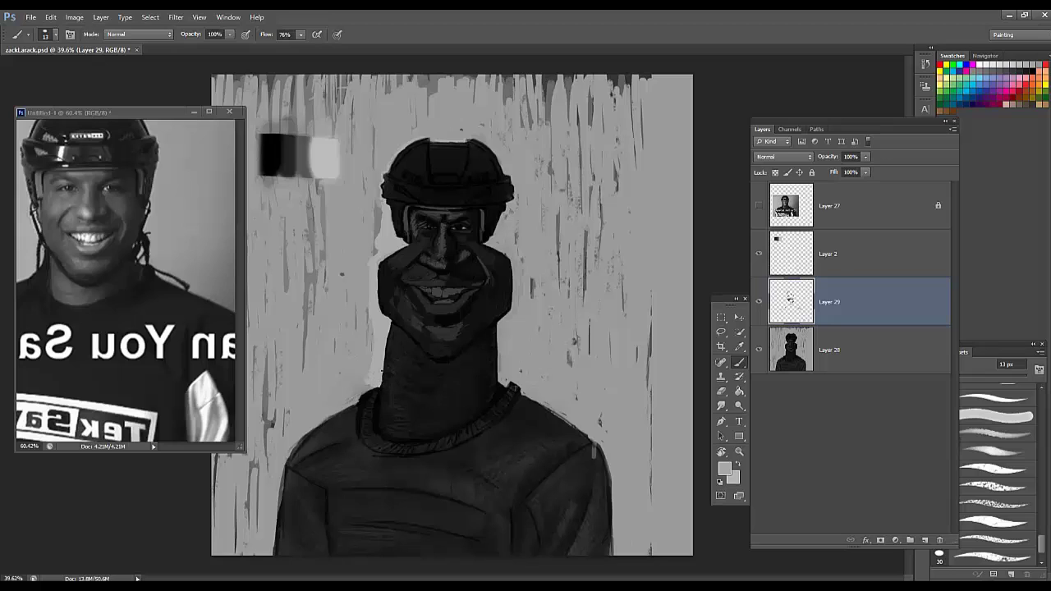
left_click(443, 289, "alt")
key("ctrl+s")
Step: Darken the nose, chin and left cheek shading with sampled tones using a 45 px brush
left_click(427, 245, "alt")
right_click(442, 245)
left_click(476, 220)
left_click_drag(442, 242, 432, 264)
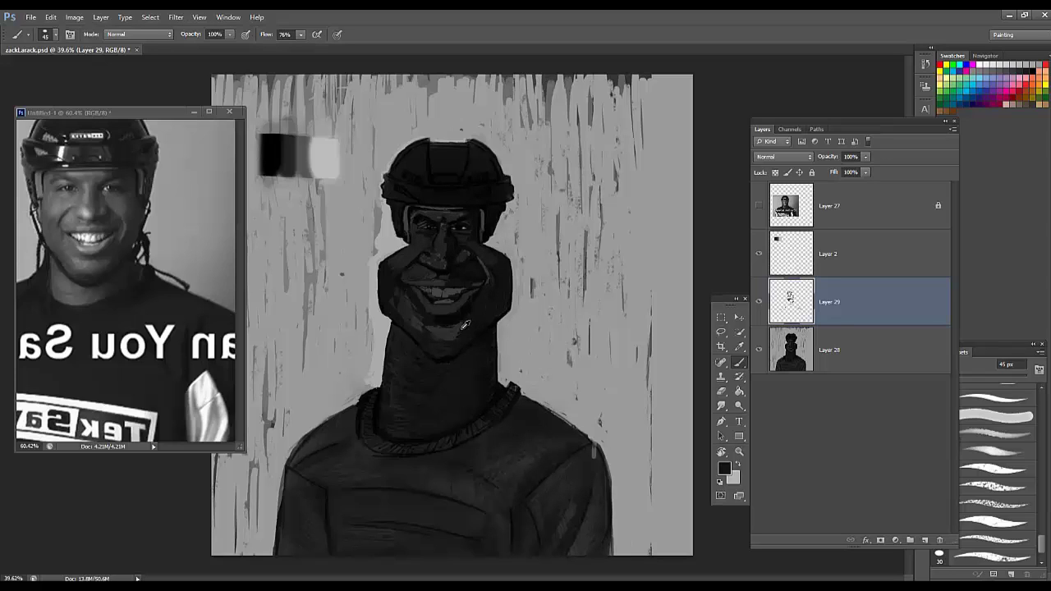
left_click(418, 324, "alt")
left_click(406, 307, "alt")
left_click_drag(403, 300, 412, 311)
Step: Clean the background edges around the jaw and cheeks with sampled greys and save the document
left_click(484, 337, "alt")
left_click(509, 346, "alt")
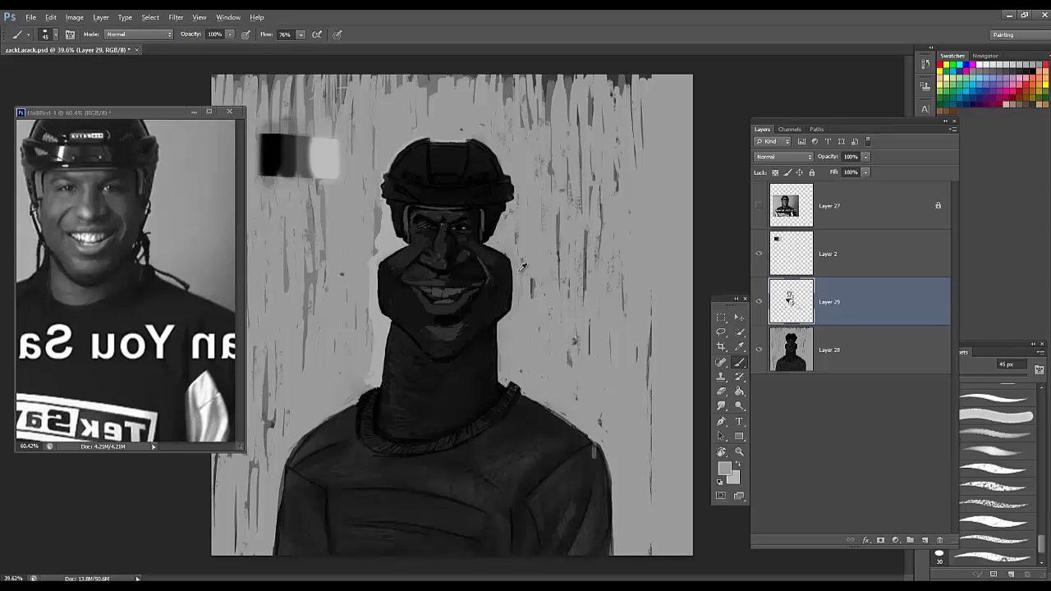
left_click(521, 271, "alt")
left_click(375, 248, "alt")
scroll(500, 224, "down", 2)
scroll(500, 224, "up", 5)
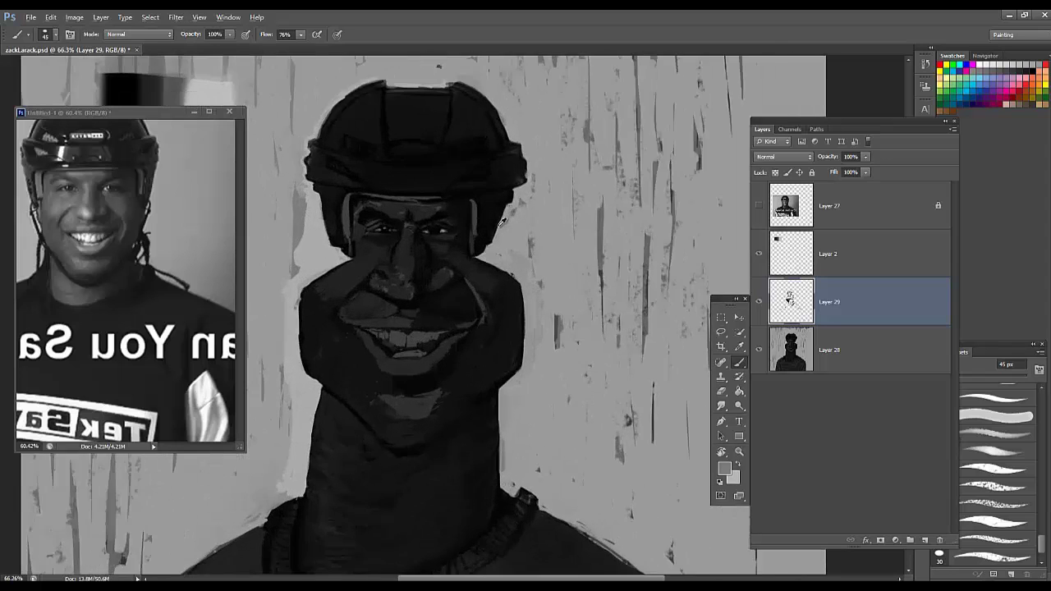
scroll(500, 224, "down", 5)
key("ctrl+s")
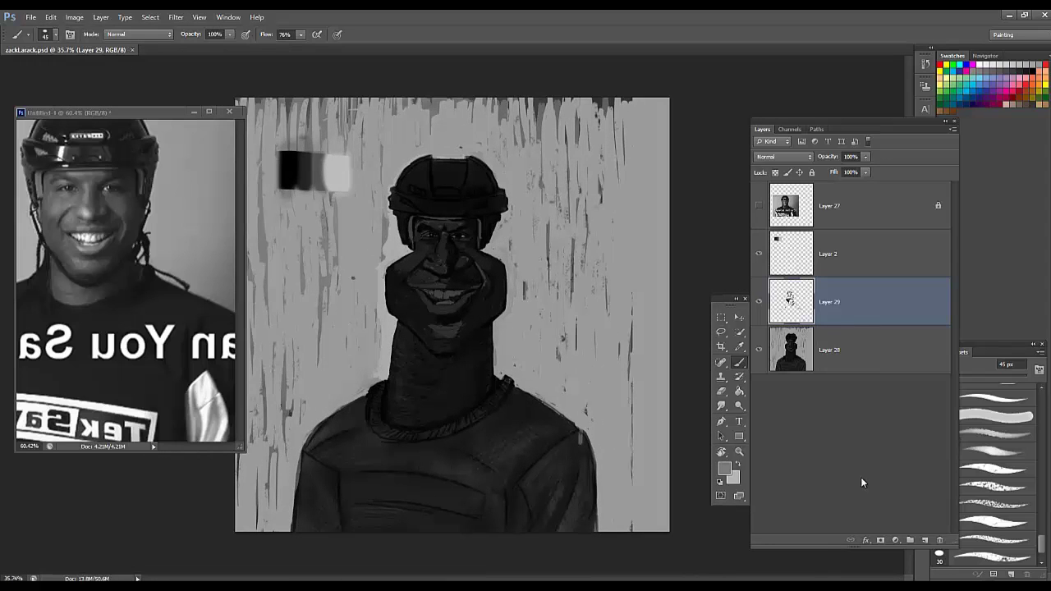
Step: Refine the left mouth corner, the lip edges and the shadow under the lower lip with sampled dark tones
left_click(382, 317, "alt")
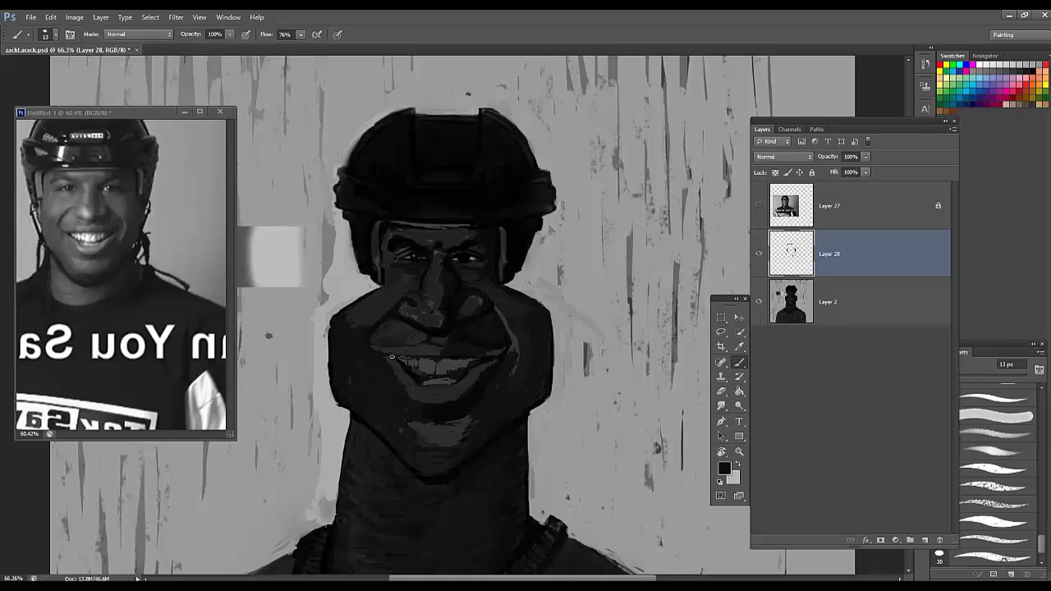
left_click(395, 339, "alt")
left_click(387, 341, "alt")
left_click(476, 339, "alt")
left_click(385, 366, "alt")
left_click(408, 406, "alt")
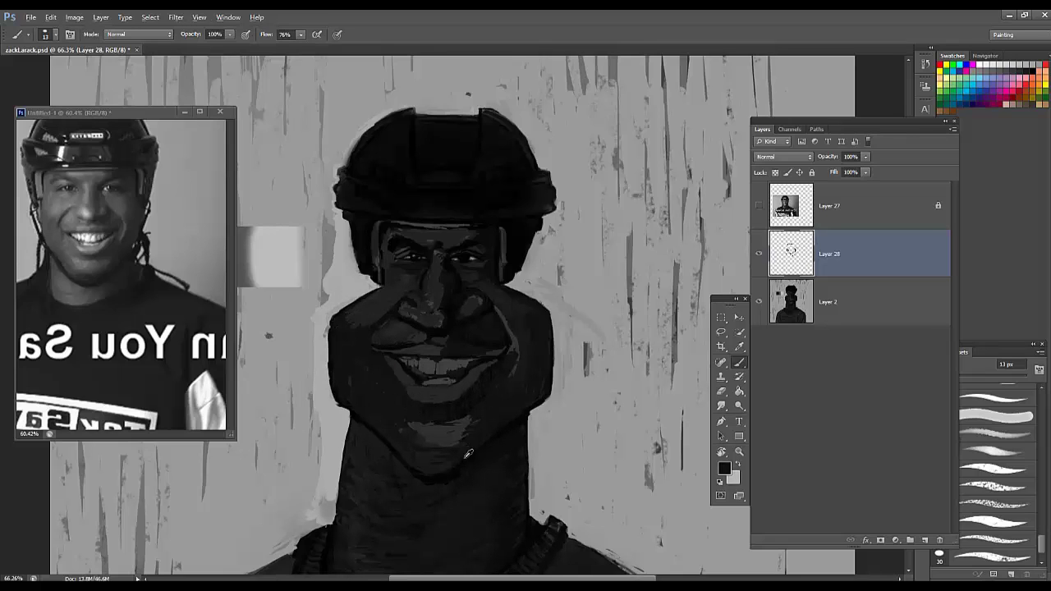
left_click(432, 237, "alt")
Step: Add a new layer, try strokes on the helmet brim, undo them and sample a light grey from the swatch
left_click(923, 540)
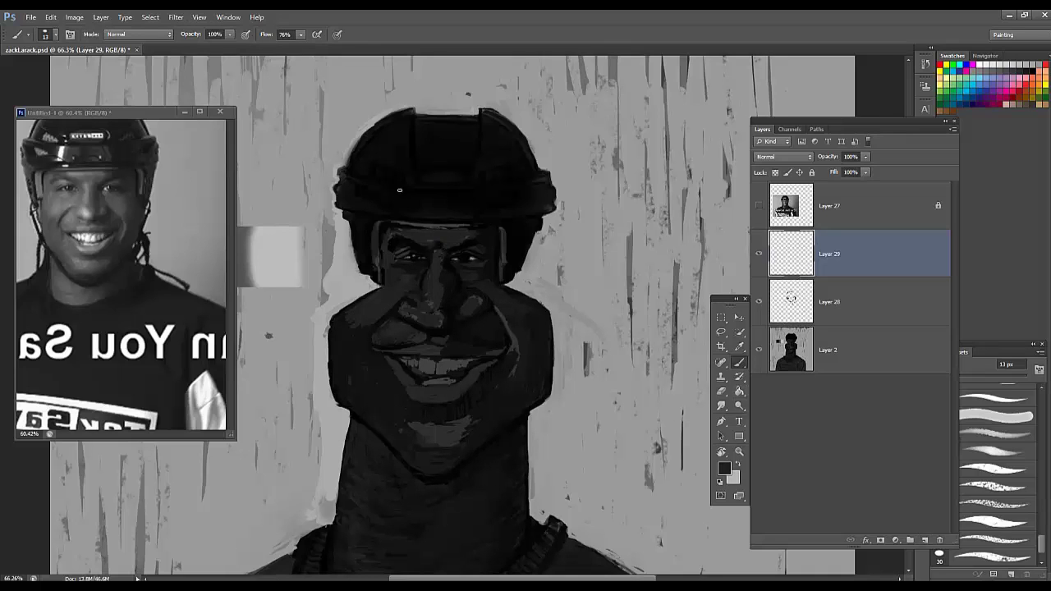
key("ctrl+z")
left_click_drag(402, 193, 405, 215)
key(".")
key("ctrl+z")
left_click(284, 257, "alt")
Step: Set the new layer to Screen blending at 10% opacity
left_click_drag(865, 157, 779, 165)
left_click(779, 158)
left_click(762, 206)
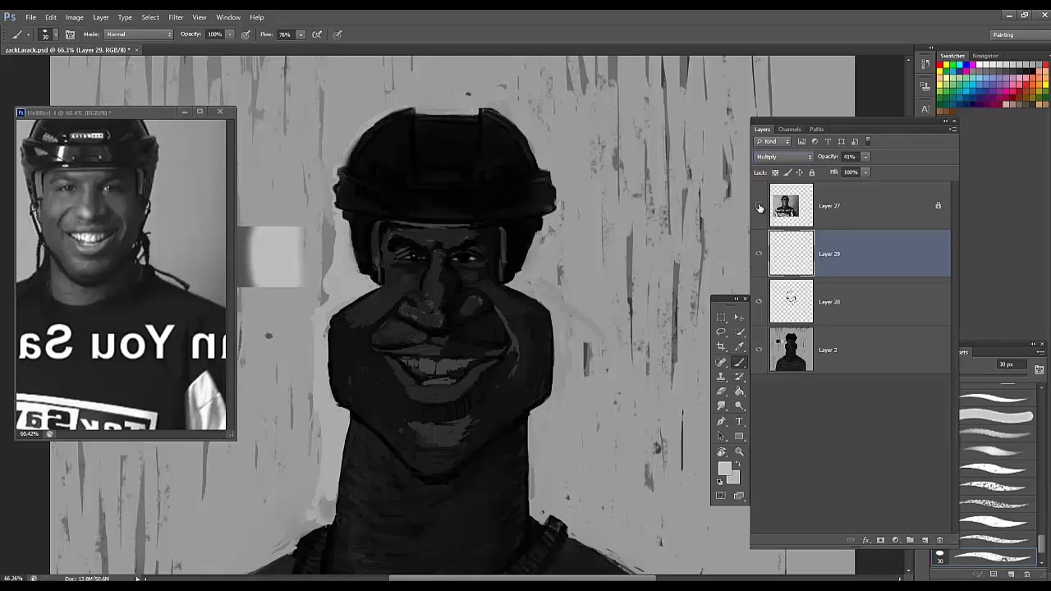
left_click(776, 157)
left_click(767, 302)
left_click(785, 157)
left_click(775, 254)
left_click_drag(865, 157, 843, 174)
Step: Paint light highlights along the helmet brim with small brushes and set the layer's opacity to 14%
right_click(437, 207)
left_click_drag(462, 217, 459, 218)
key("Return")
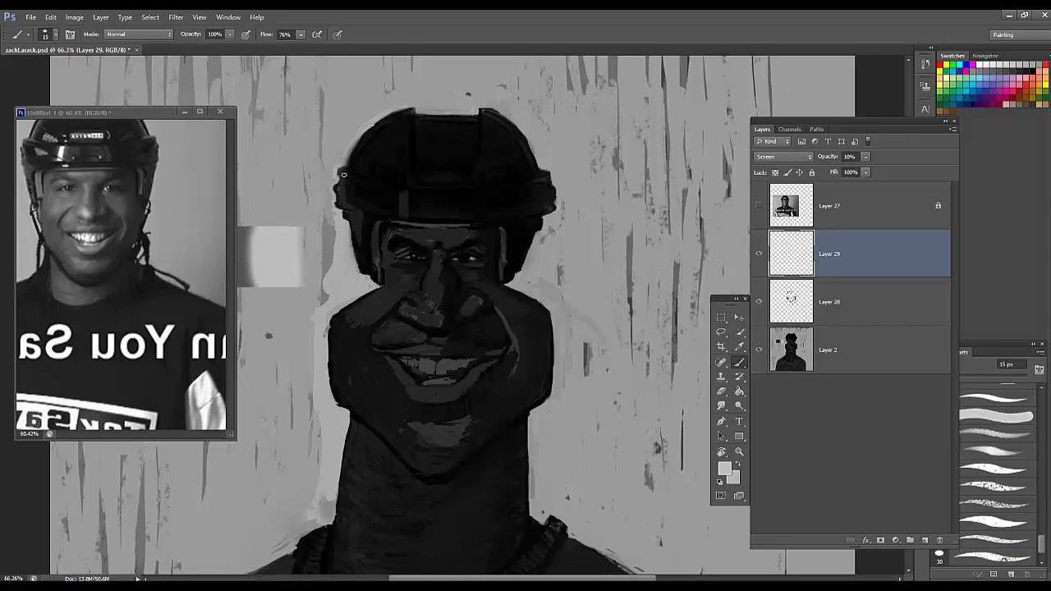
left_click_drag(343, 174, 386, 186)
left_click(866, 157)
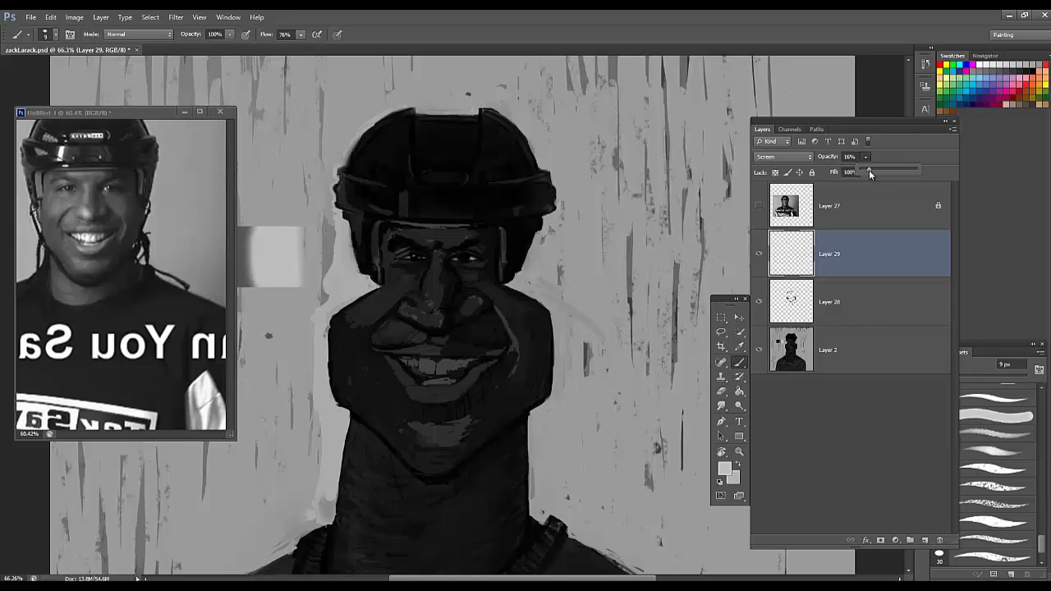
left_click_drag(866, 170, 868, 170)
Step: Paint a highlight on the right ear guard and touch up the helmet highlights with the eraser
scroll(525, 172, "down", 2)
left_click(533, 212)
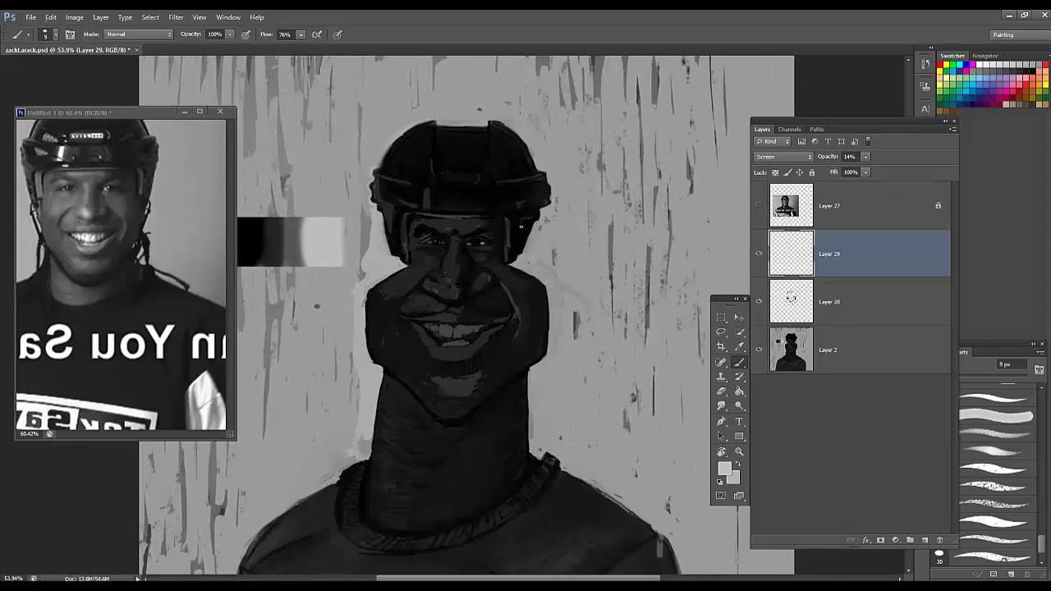
left_click_drag(524, 218, 521, 234)
key("e")
right_click(532, 198)
key("Escape")
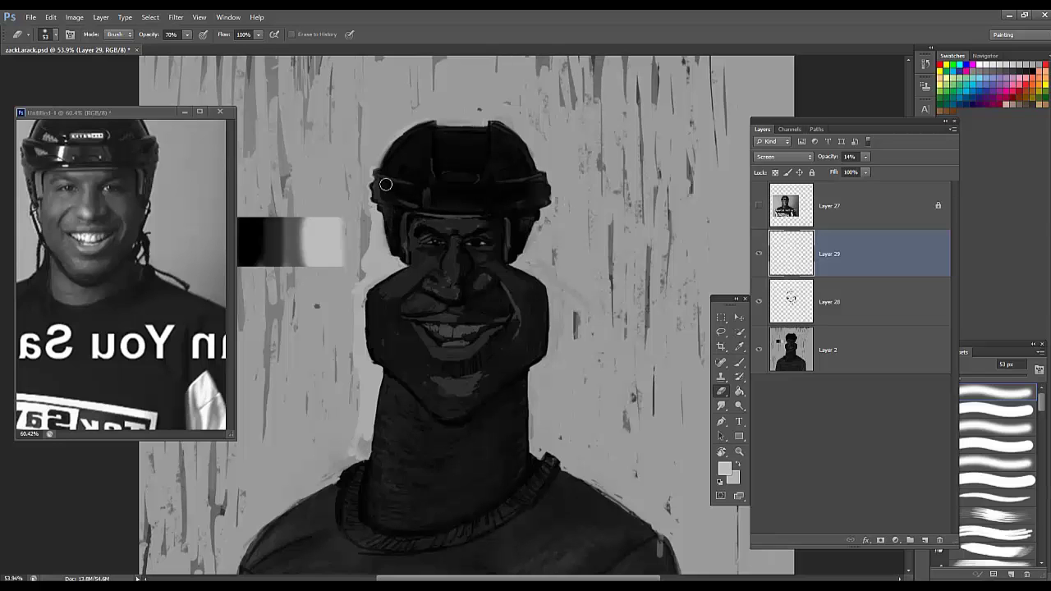
key("b")
Step: Show the helmet's top in the reference photo and merge the highlight layer with the face layer below it
left_click(210, 262)
scroll(211, 262, "up", 2)
left_click(515, 140, "alt")
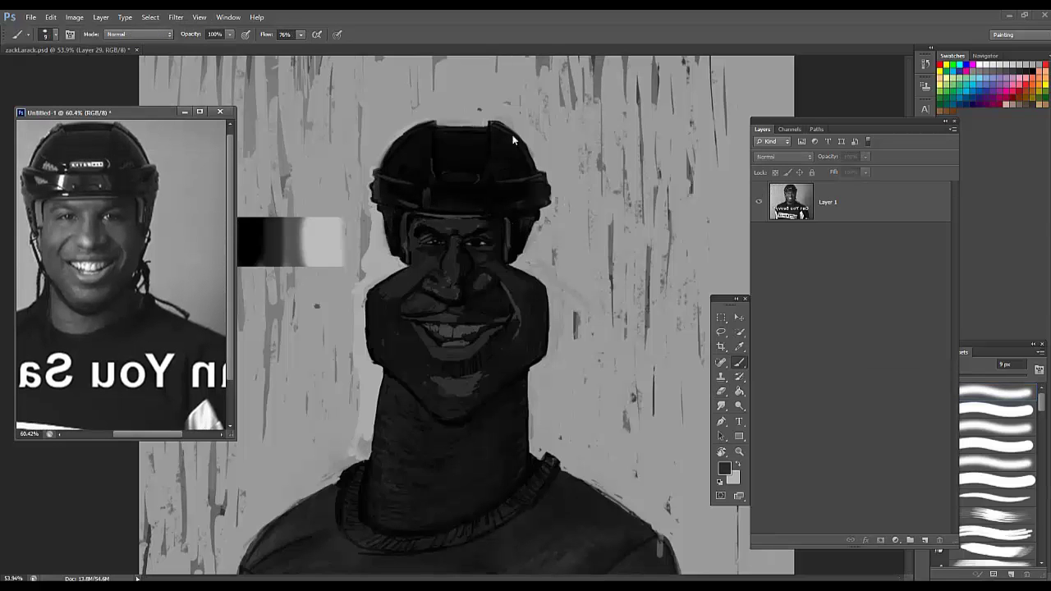
left_click(514, 136)
left_click(839, 312, "shift")
key("ctrl+e")
Step: Add a new layer and paint bright grey highlights around the helmet's front vents and brim
left_click(597, 145, "alt")
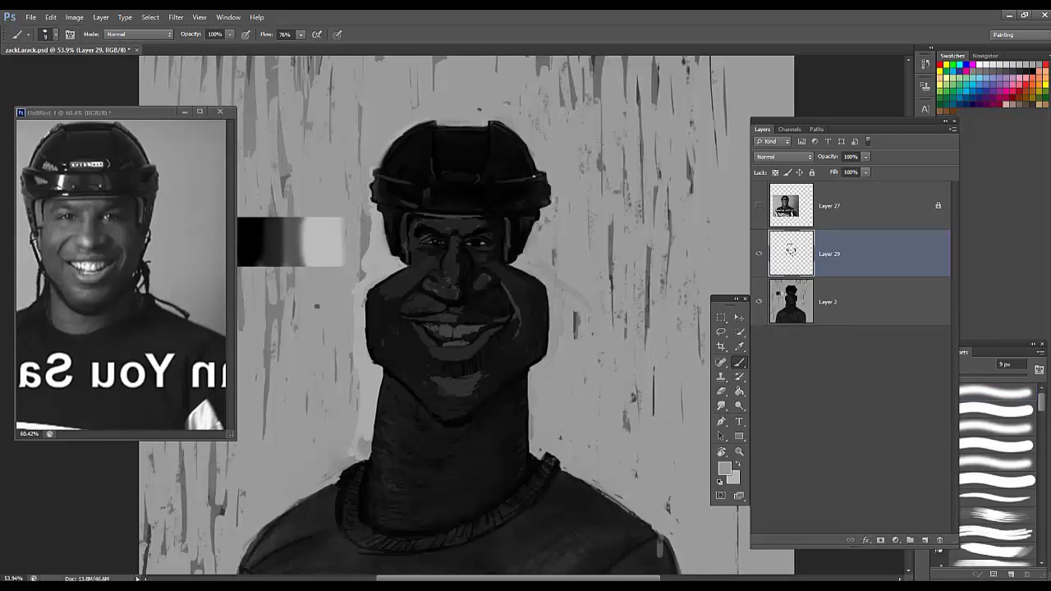
left_click(925, 540)
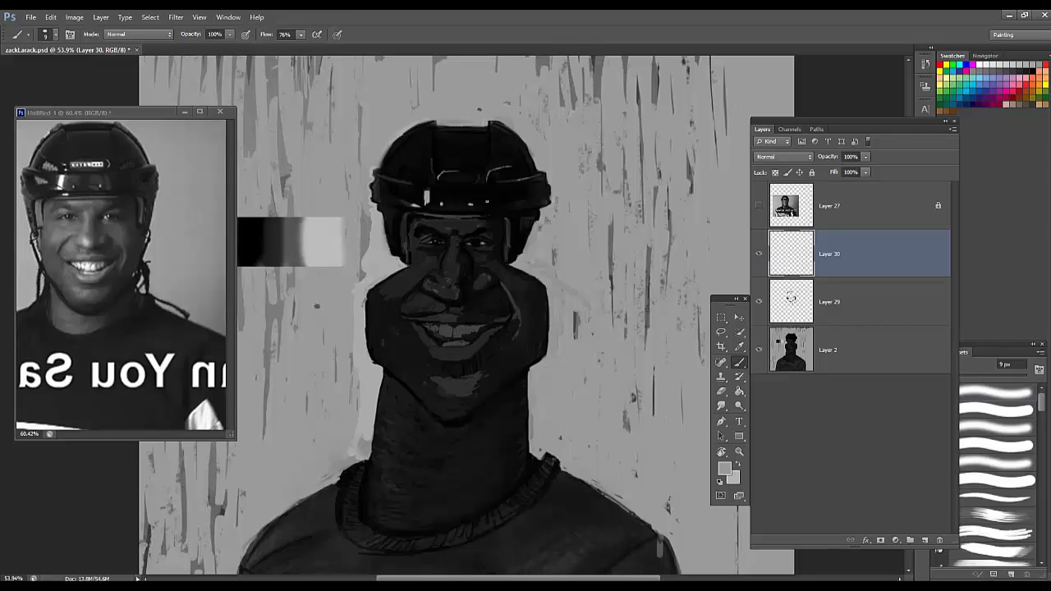
left_click(444, 206, "alt")
left_click(480, 197, "alt")
scroll(461, 171, "up", 4)
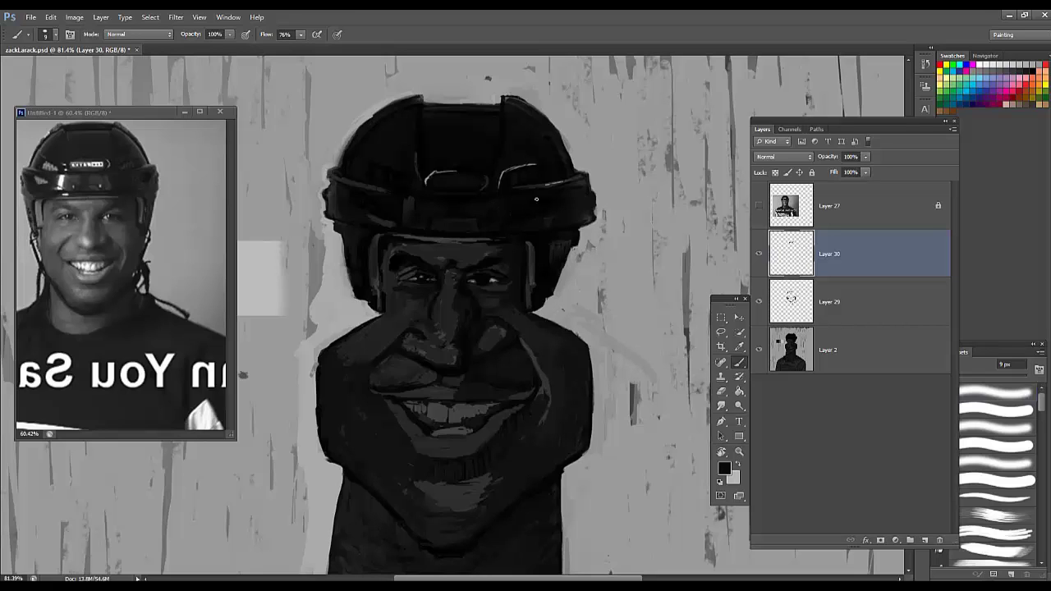
Step: Refine the reflections on the right and left of the helmet brim and paint highlights on the left ear guard
left_click(625, 167, "alt")
key("ctrl+z")
mouse_move(559, 220)
left_mouse_down()
mouse_move(579, 203)
mouse_move(575, 220)
left_mouse_up()
left_click(536, 257, "alt")
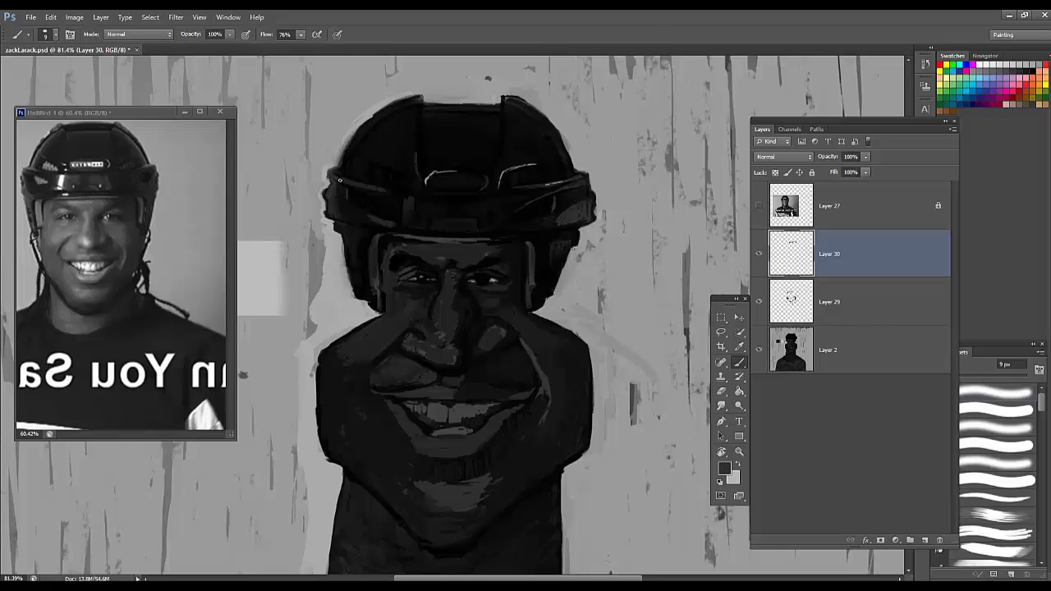
left_click(423, 181, "alt")
left_click_drag(347, 233, 362, 277)
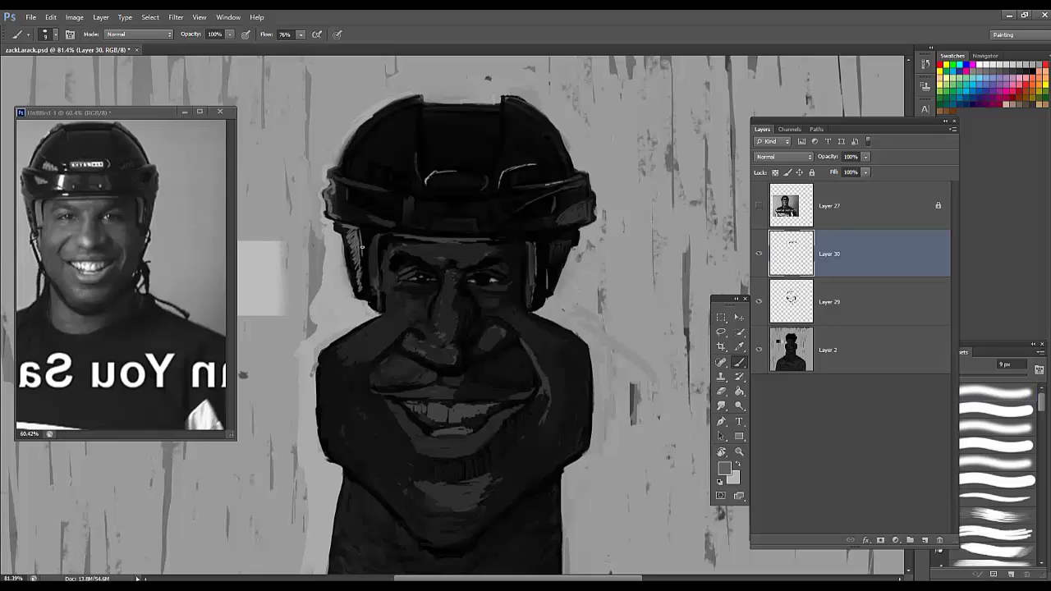
Step: Soften the left ear guard highlight with the eraser
key("e")
left_click_drag(363, 247, 362, 294)
scroll(437, 187, "down", 5)
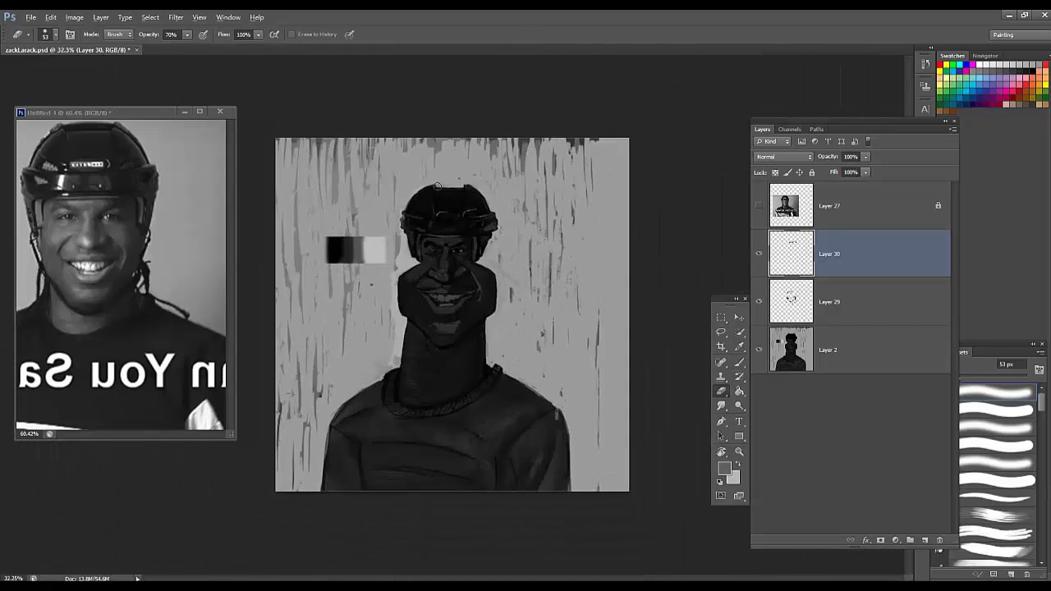
scroll(436, 186, "up", 2)
Step: Paint broad grey reflections across the top of the helmet with a 35 px brush
key("b")
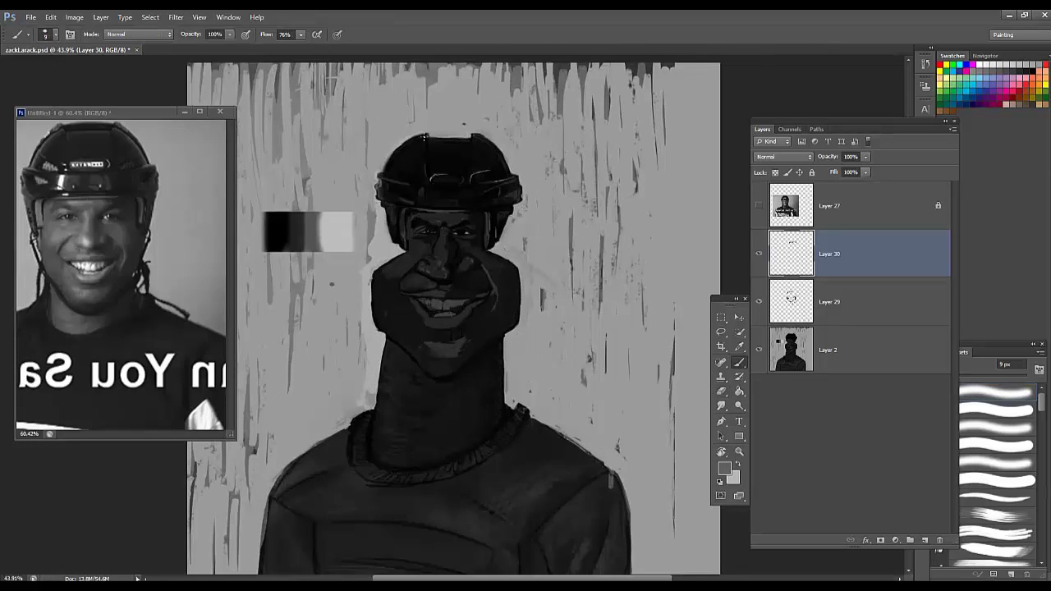
right_click(424, 138)
left_click_drag(442, 185, 446, 185)
mouse_move(415, 146)
left_mouse_down()
mouse_move(466, 148)
mouse_move(441, 157)
mouse_move(431, 151)
mouse_move(501, 159)
mouse_move(476, 135)
mouse_move(503, 172)
mouse_move(486, 152)
mouse_move(502, 176)
left_mouse_up()
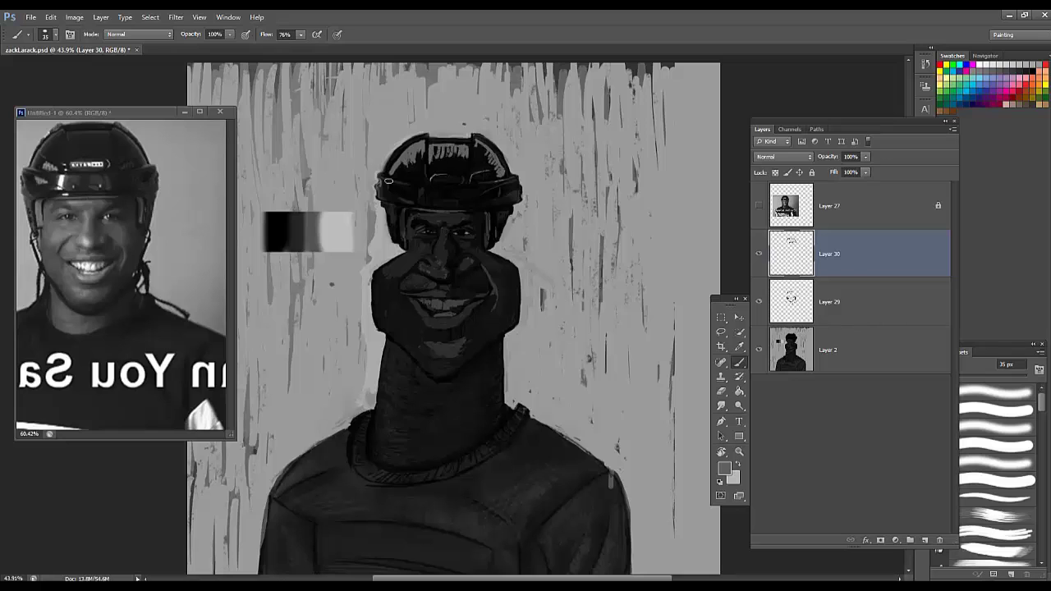
Step: Add grey reflections to the helmet brim, using a 17 px brush for its right end
left_click_drag(420, 189, 423, 202)
right_click(515, 195)
left_click_drag(533, 216, 530, 216)
left_click(515, 202)
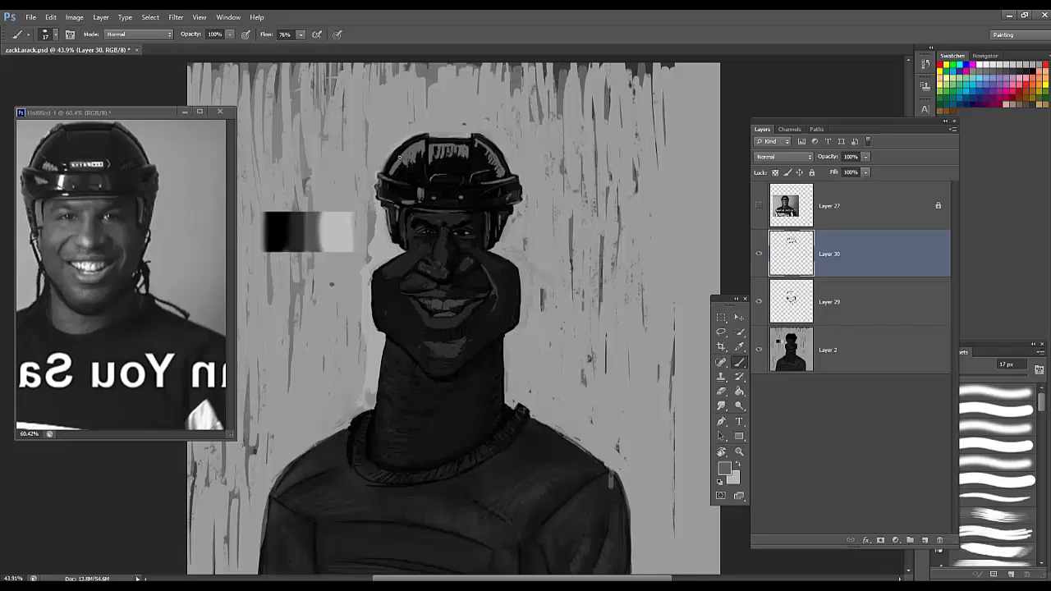
Step: Fade the helmet reflections with a 150 px eraser at 50% opacity and save the document
key("e")
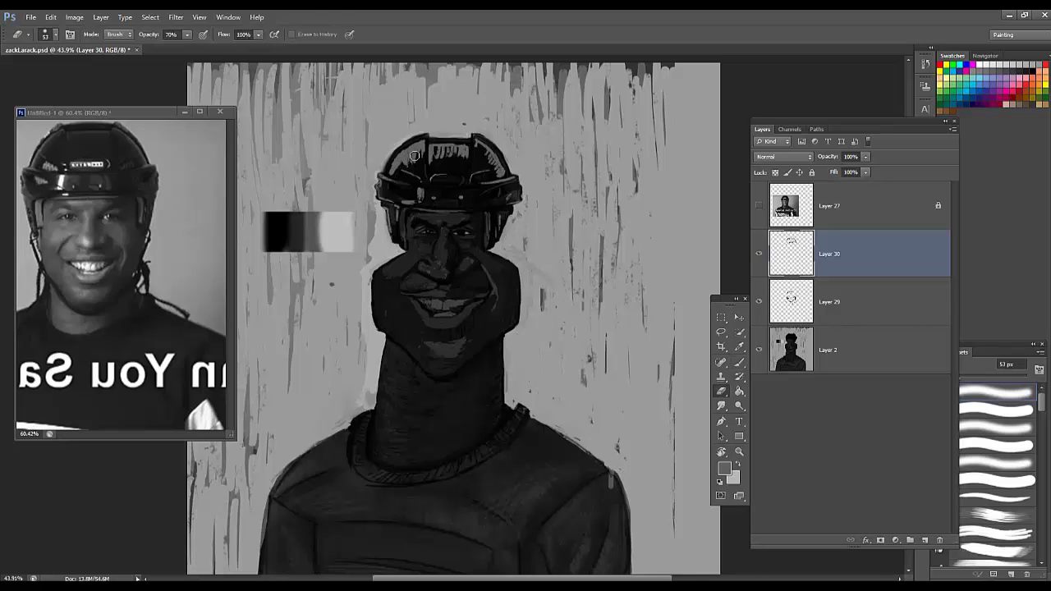
left_click_drag(422, 161, 391, 199)
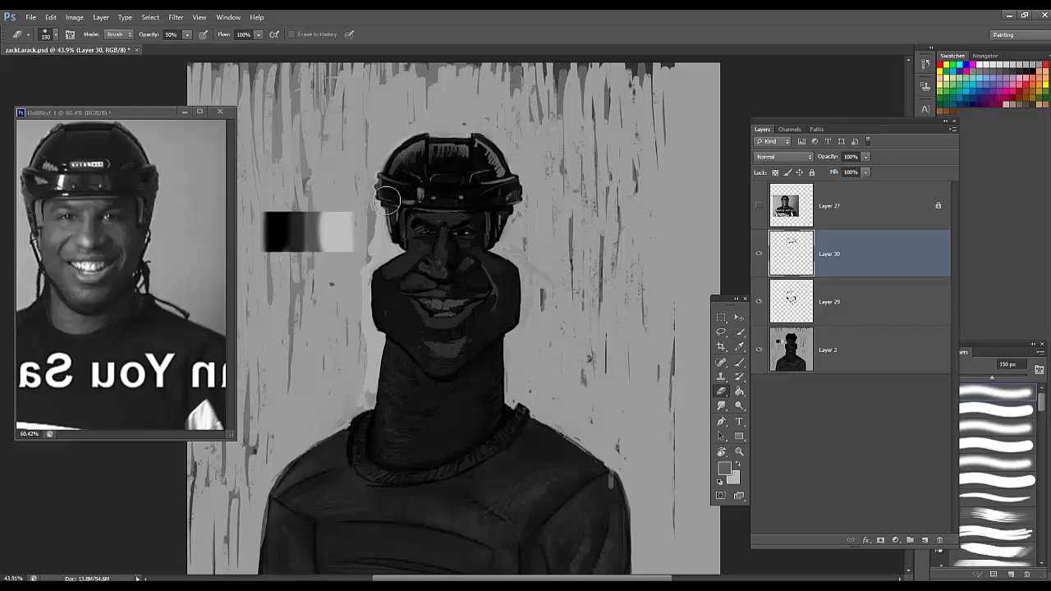
mouse_move(485, 153)
left_mouse_down()
mouse_move(514, 176)
mouse_move(483, 169)
mouse_move(440, 202)
left_mouse_up()
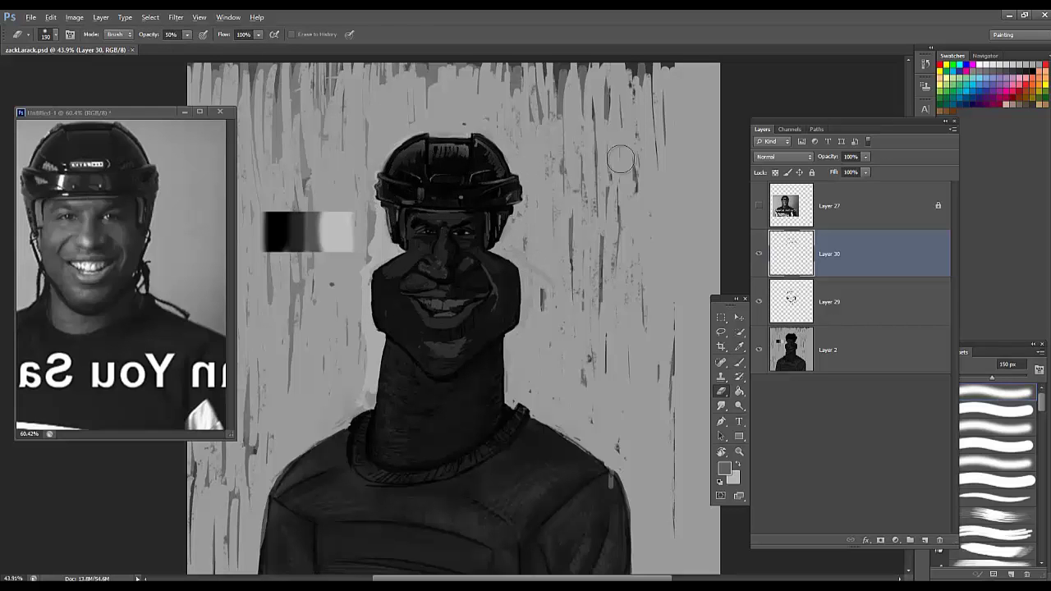
scroll(622, 160, "down", 1)
key("ctrl+s")
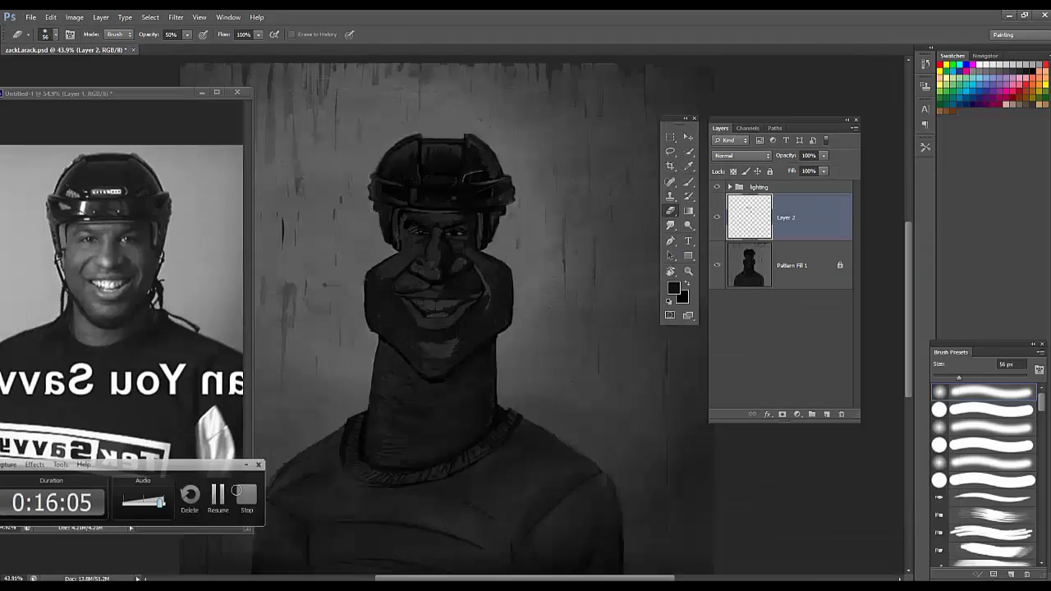
Step: Touch up the left cheek edge and the smile area with sampled tones using a 26 px brush
right_click(394, 190)
key("Escape")
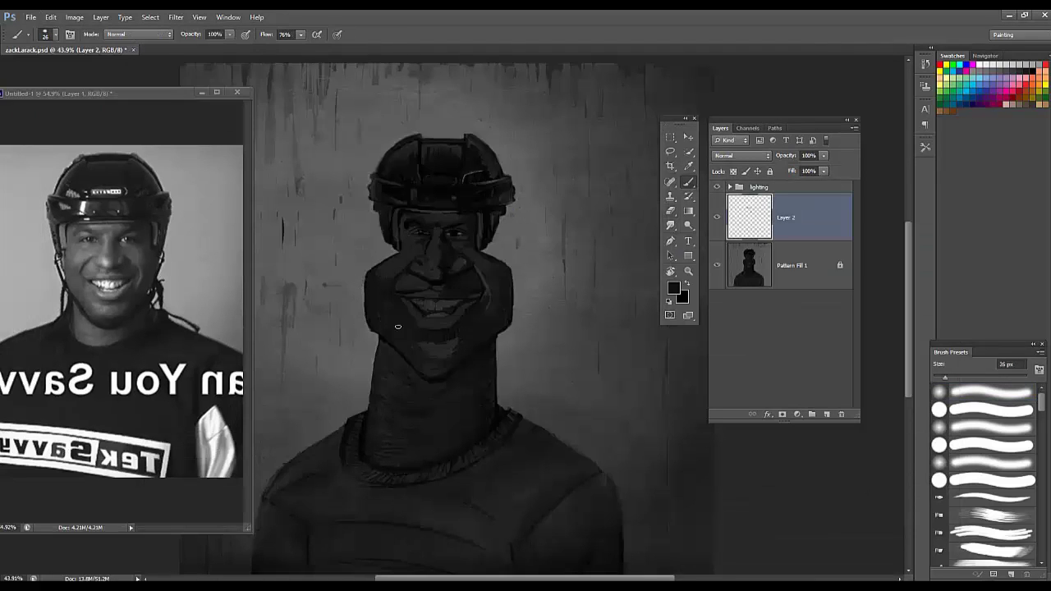
left_click(386, 256, "alt")
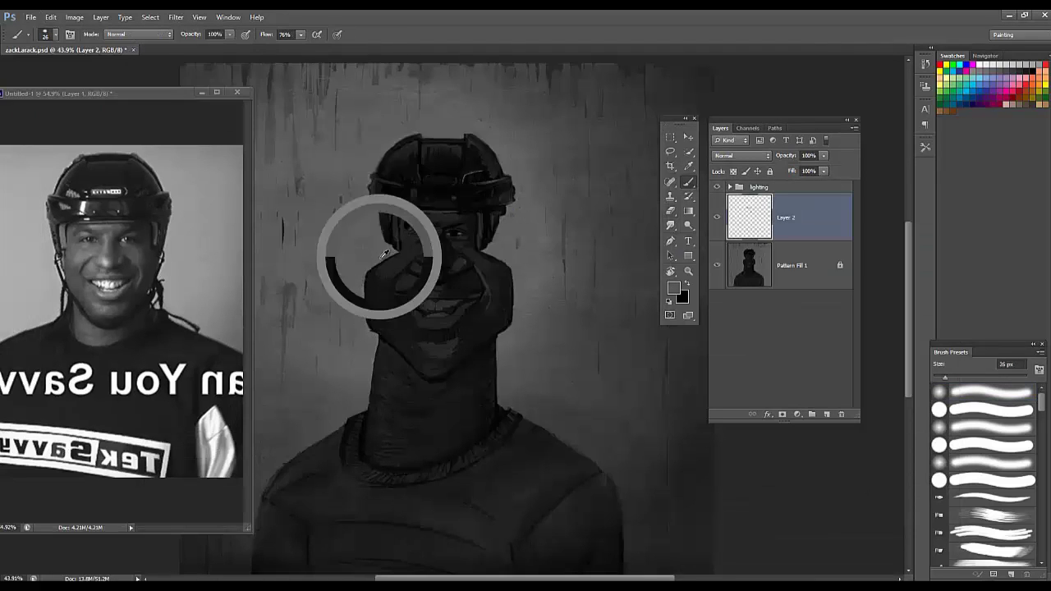
left_click(471, 300, "alt")
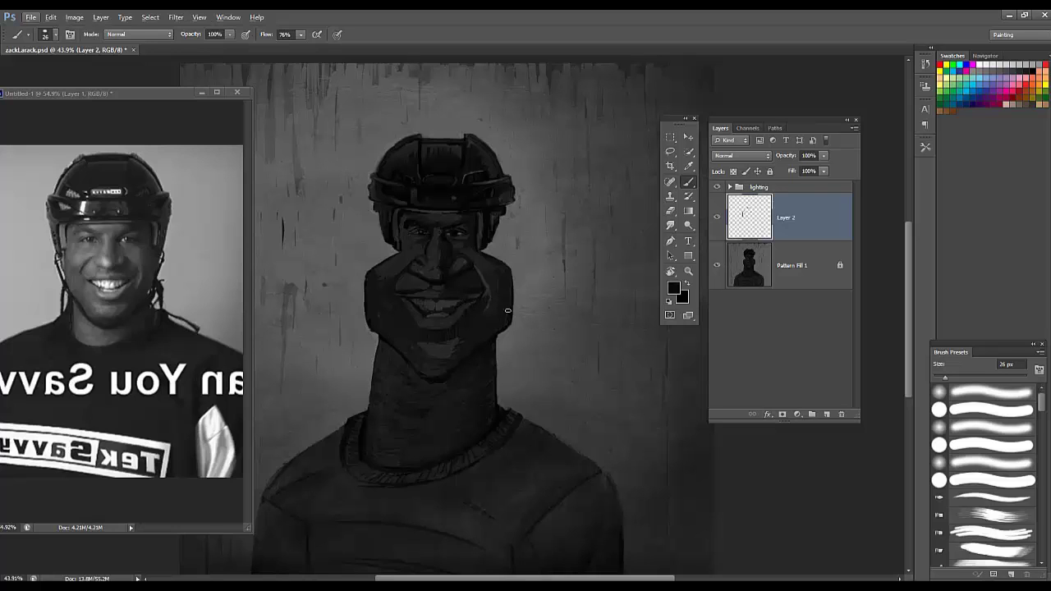
Step: Paint a black shadow under the jaw on a new layer with a 93 px brush and set its opacity to 80%
key("ctrl+shift+alt+n")
right_click(629, 256)
left_click(656, 266)
mouse_move(502, 360)
left_mouse_down()
mouse_move(469, 389)
mouse_move(480, 427)
mouse_move(466, 371)
left_mouse_up()
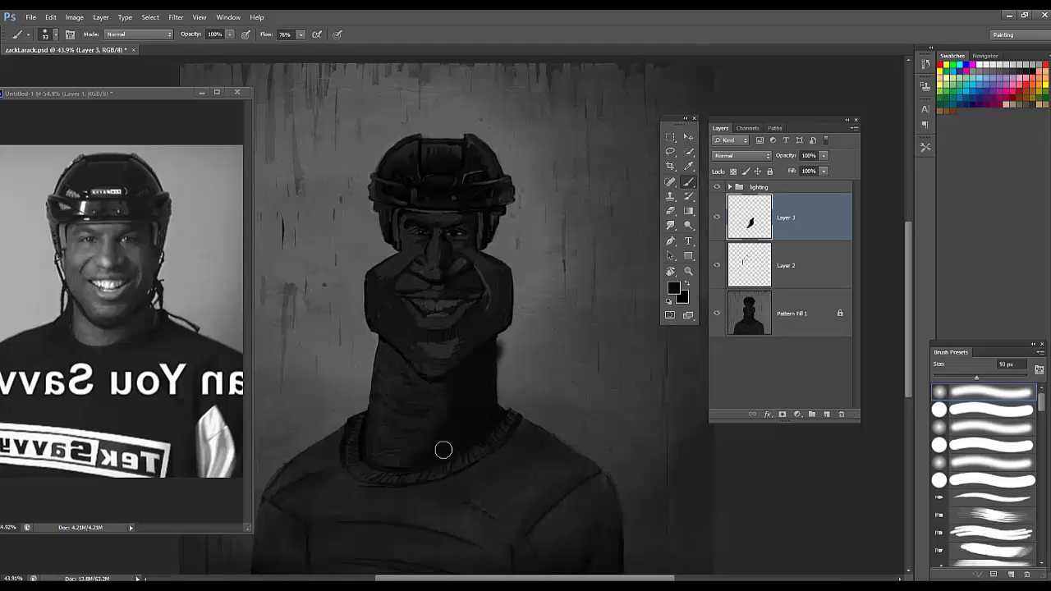
left_click(823, 155)
left_click_drag(826, 167, 812, 170)
Step: Erase the shadow spilling past the right edge of the neck
key("e")
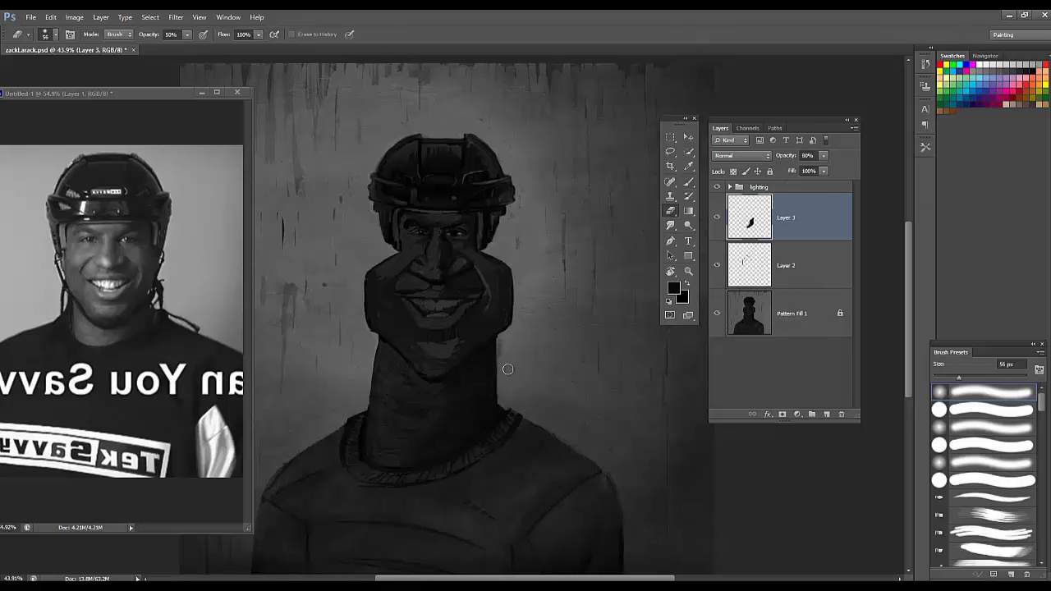
scroll(610, 219, "down", 2)
scroll(610, 219, "down", 1)
scroll(610, 219, "up", 1)
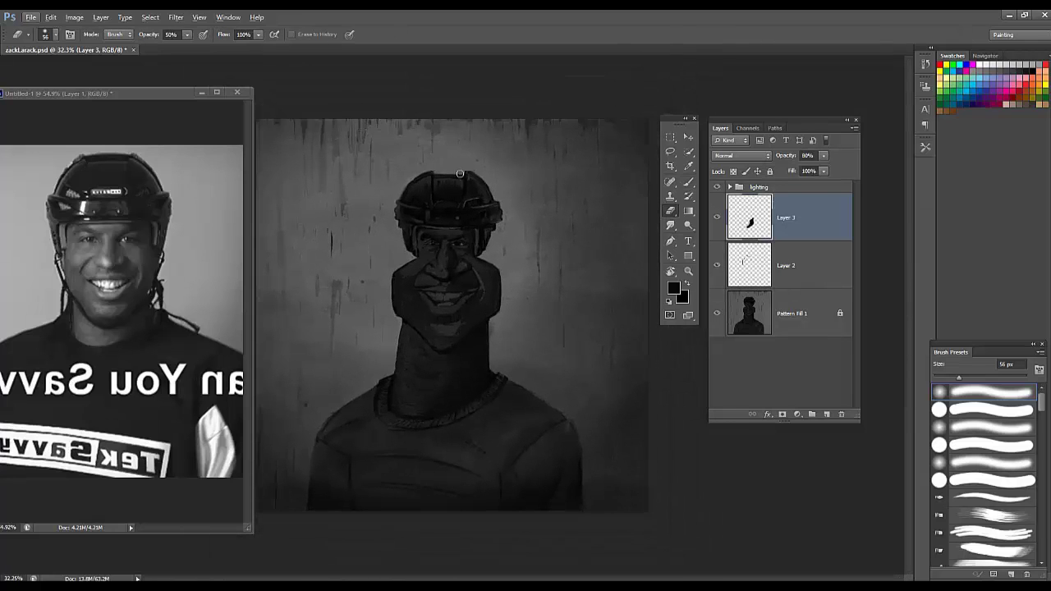
Step: Raise the shadow layer's opacity to 85% and deepen the neck and jaw shadow with a 62 px brush
left_click(822, 155)
left_click_drag(824, 168, 827, 170)
left_click(733, 181)
key("b")
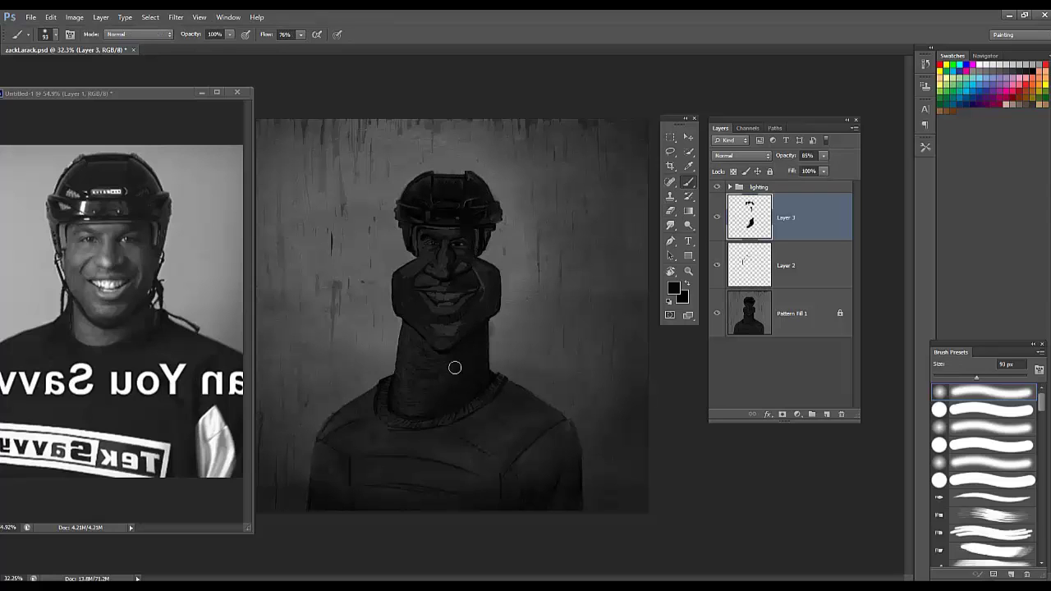
right_click(501, 392)
left_click(544, 217)
left_click(446, 342)
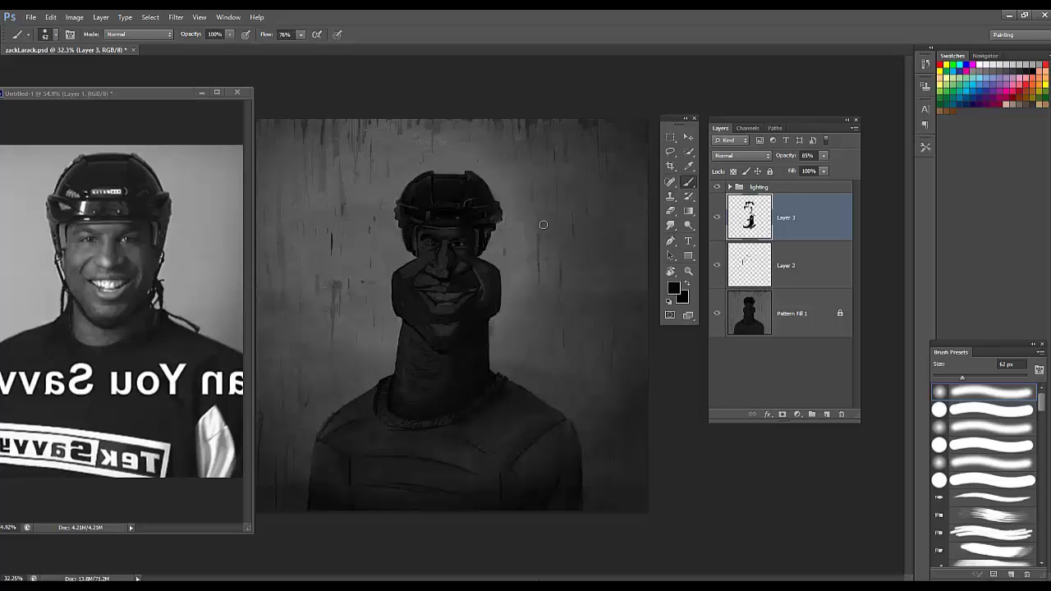
Step: Save the document and reduce the eraser size to 38 px
key("e")
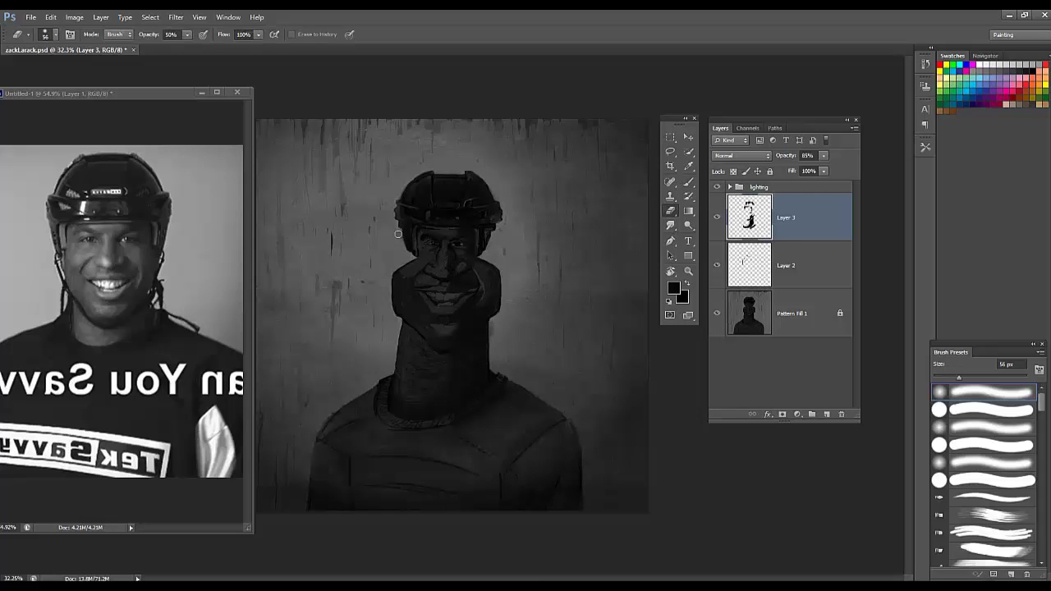
left_click(239, 575)
left_click(240, 575)
scroll(469, 259, "up", 5)
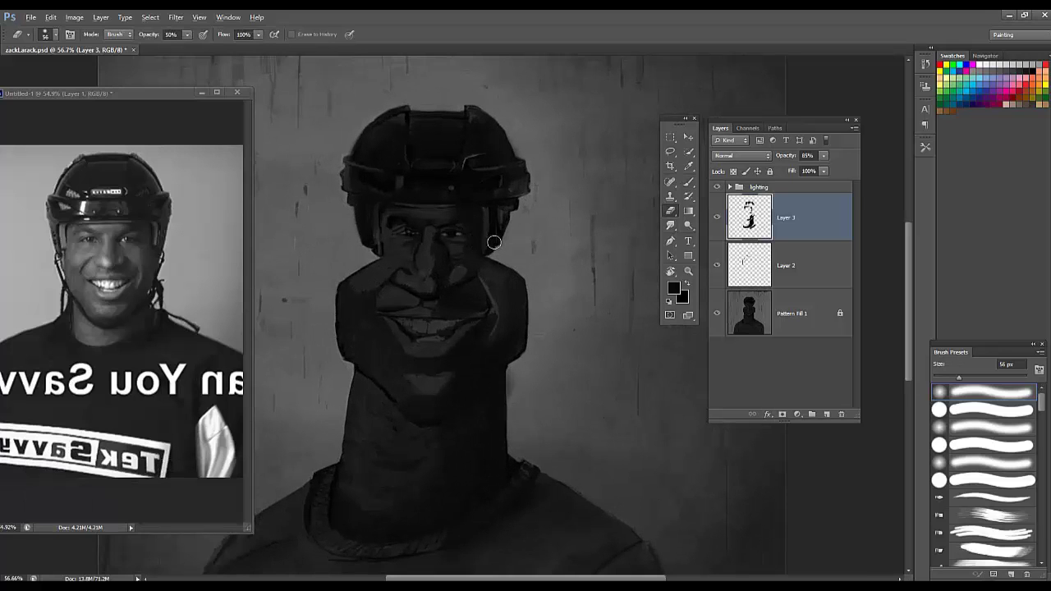
key("ctrl+s")
right_click(433, 176)
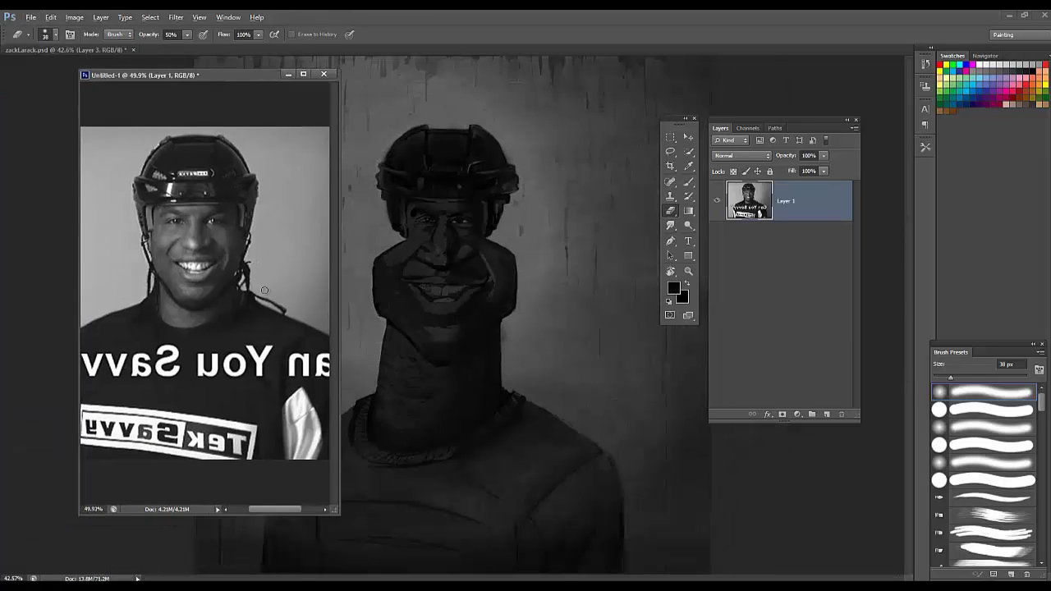
Step: Shrink the reference photo window and zoom the photo out to 31% so the jersey is included
scroll(264, 289, "down", 2)
left_click_drag(338, 514, 291, 406)
left_click(467, 270)
key("b")
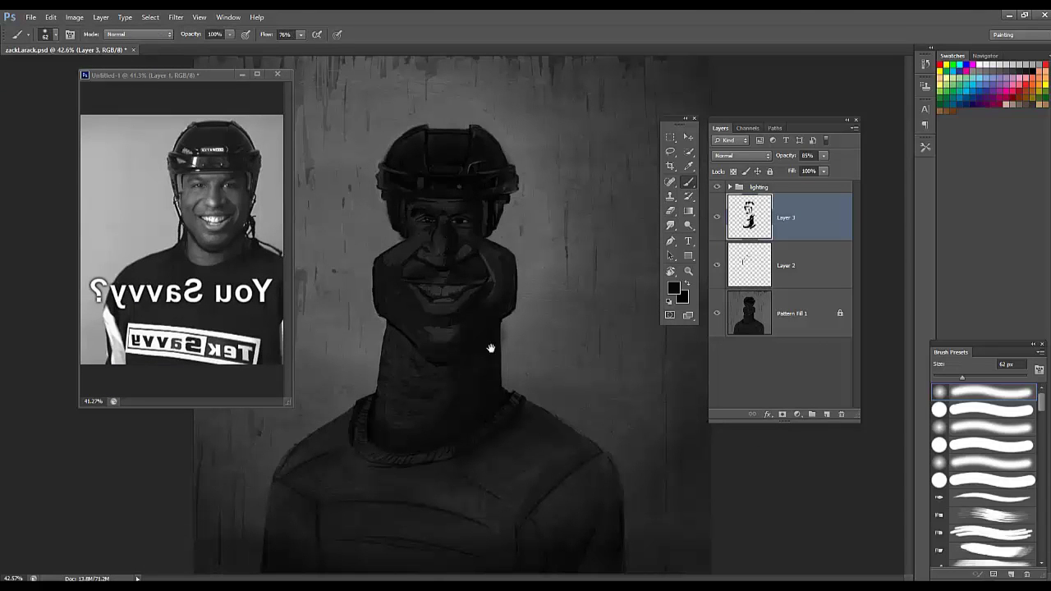
left_click_drag(291, 405, 312, 421)
scroll(196, 312, "down", 3)
scroll(196, 311, "down", 1)
scroll(196, 311, "up", 1)
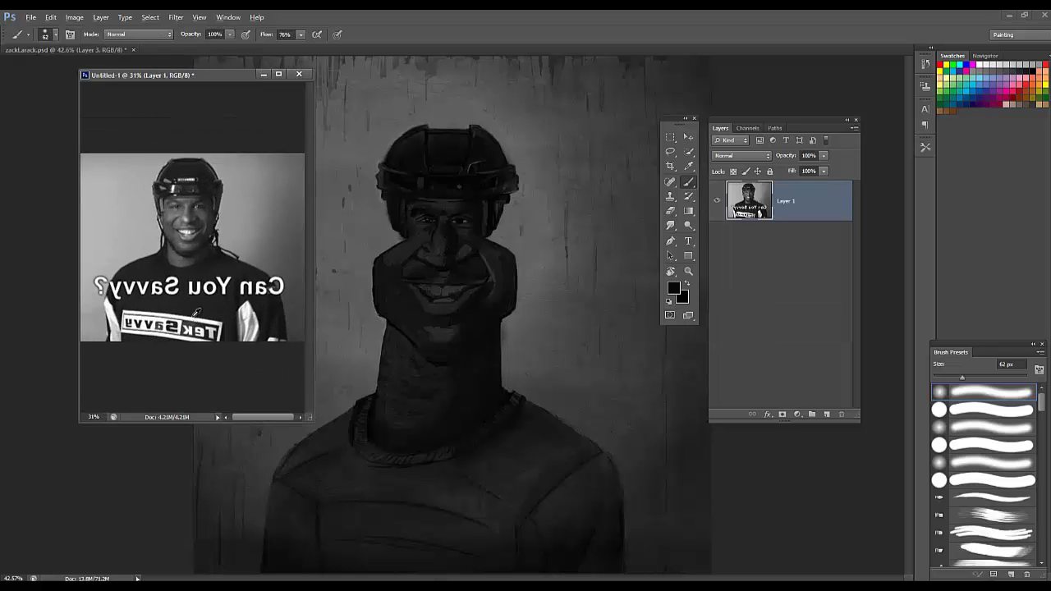
Step: Paint black shading on the jersey's sleeves, chest folds, shoulders and collar with an 80 px brush
right_click(558, 472)
left_click(618, 219)
left_click(544, 533)
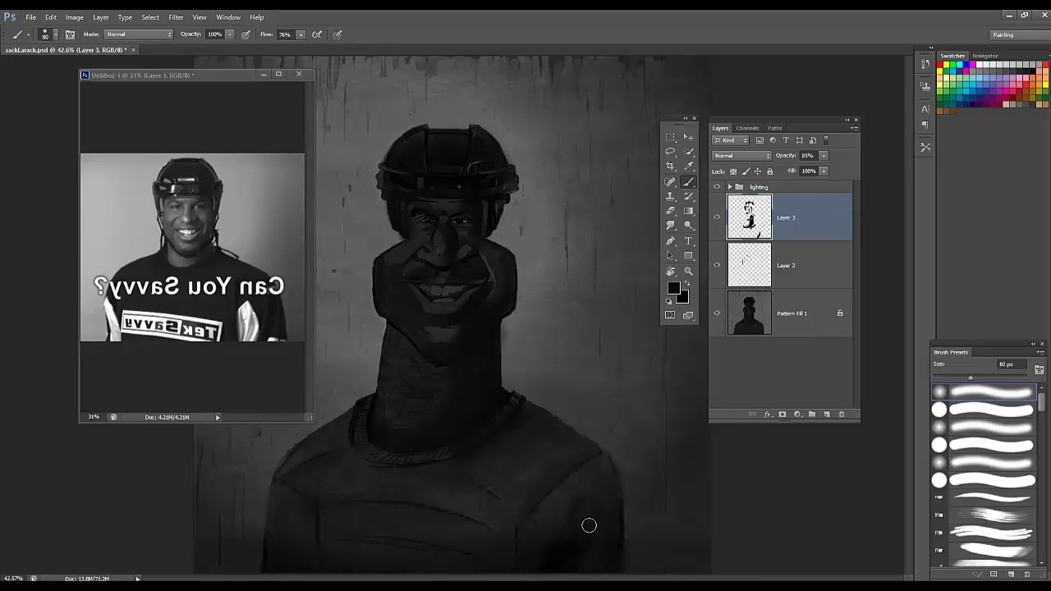
mouse_move(471, 439)
left_mouse_down()
mouse_move(517, 424)
mouse_move(498, 495)
mouse_move(461, 511)
mouse_move(414, 499)
mouse_move(487, 522)
mouse_move(336, 469)
mouse_move(302, 497)
mouse_move(314, 524)
mouse_move(331, 453)
mouse_move(362, 441)
mouse_move(419, 447)
mouse_move(367, 433)
left_mouse_up()
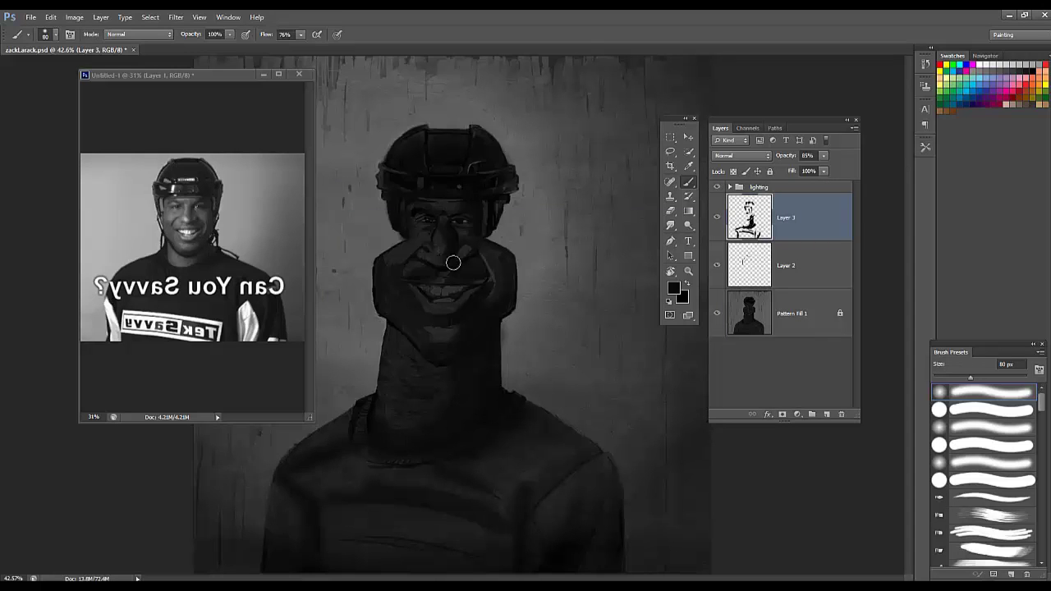
key("e")
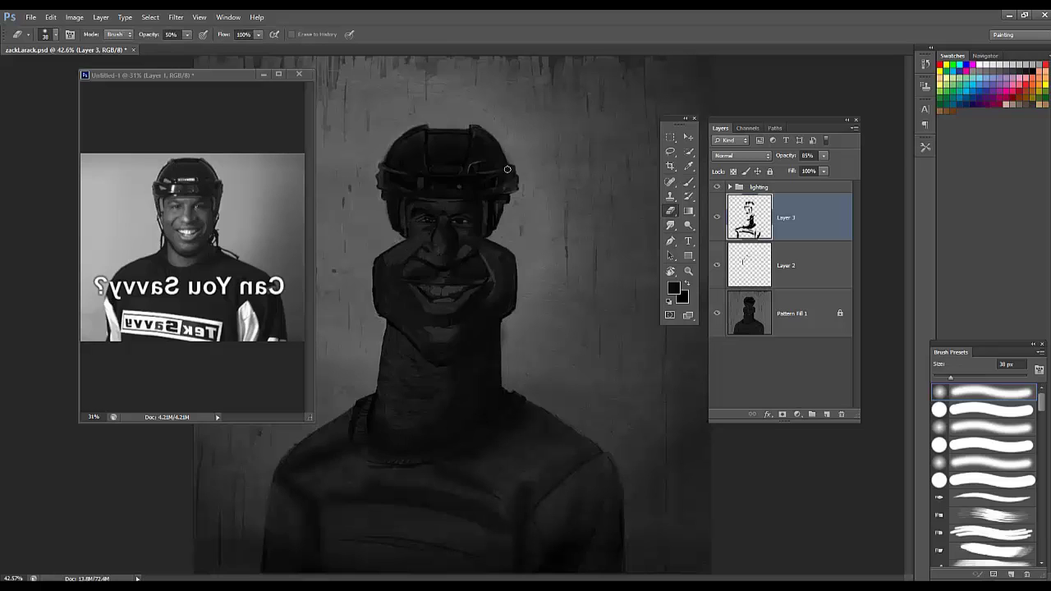
key("b")
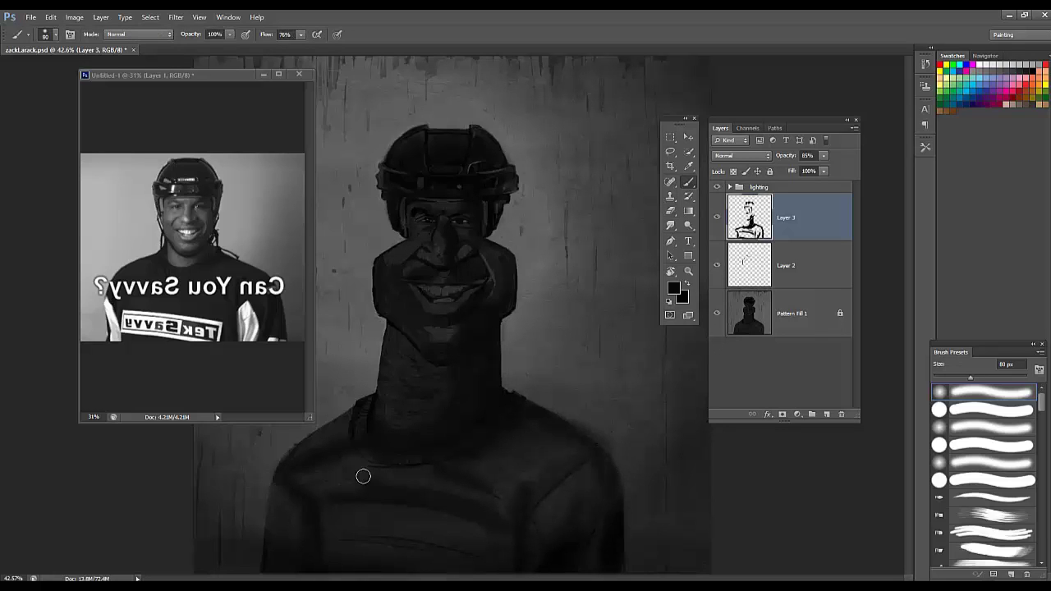
Step: Add a new layer and outline the collar, shoulder seams and sleeve folds in black with a 21 px textured brush
key("e")
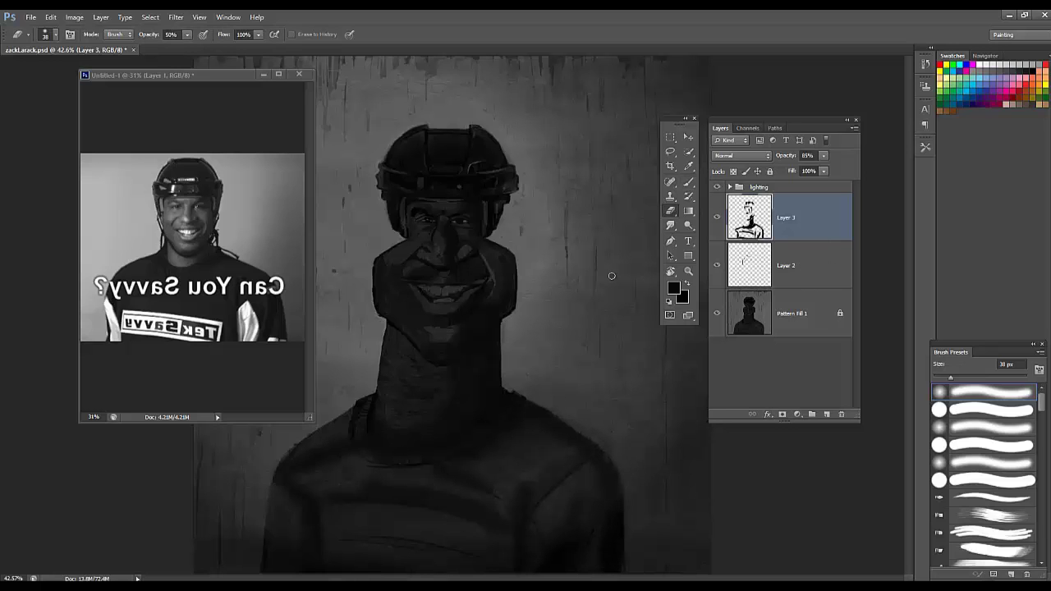
right_click(584, 321)
left_click(826, 414)
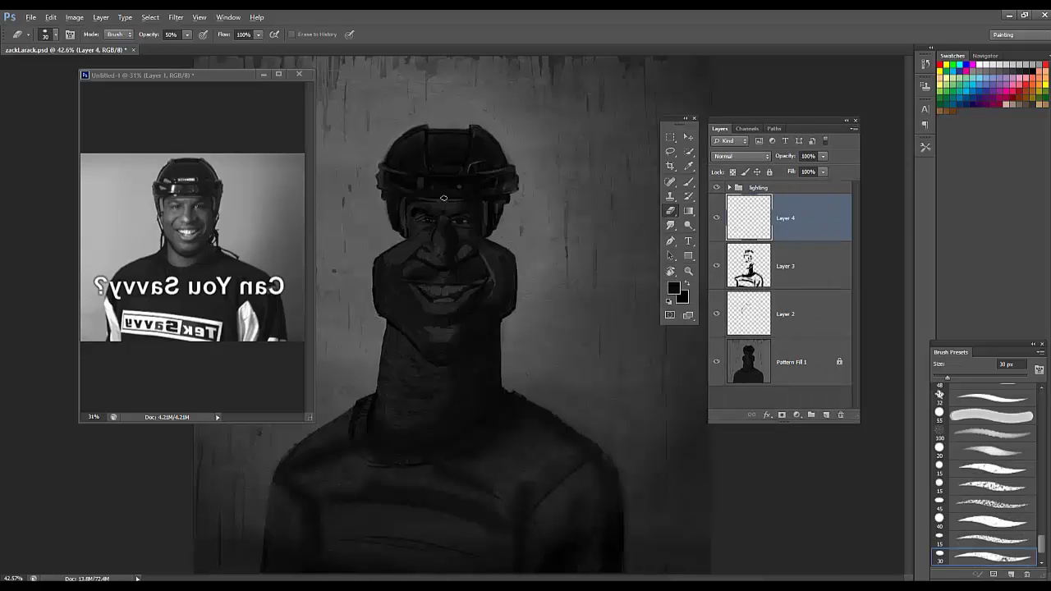
key("b")
right_click(448, 171)
left_click(448, 170)
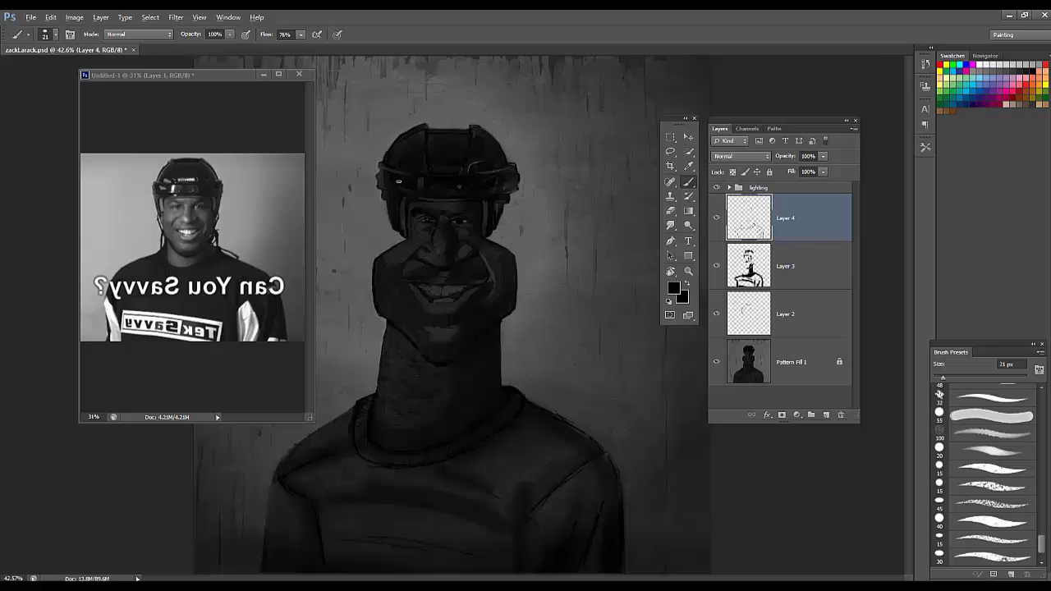
Step: Darken the helmet details along the brim and reduce the brush to 5 px for finer lines
left_click_drag(398, 180, 493, 188)
right_click(531, 261)
left_click_drag(558, 217, 553, 216)
key("Return")
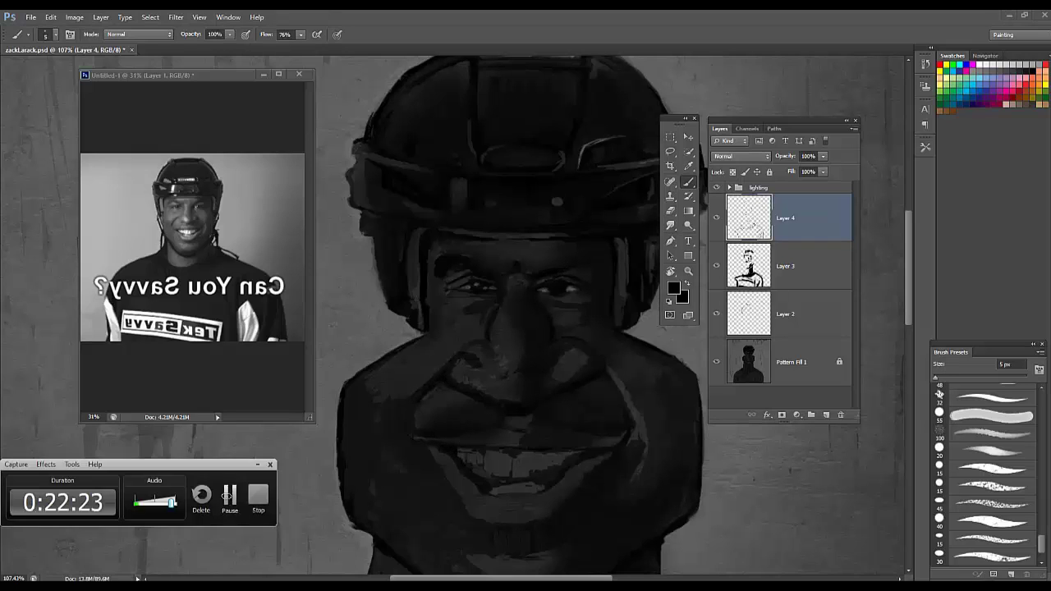
Step: Shade the neck, collar and helmet sides with a 90 px brush on the Multiply layer and set its opacity to 43%
right_click(486, 362)
type("90")
key("Return")
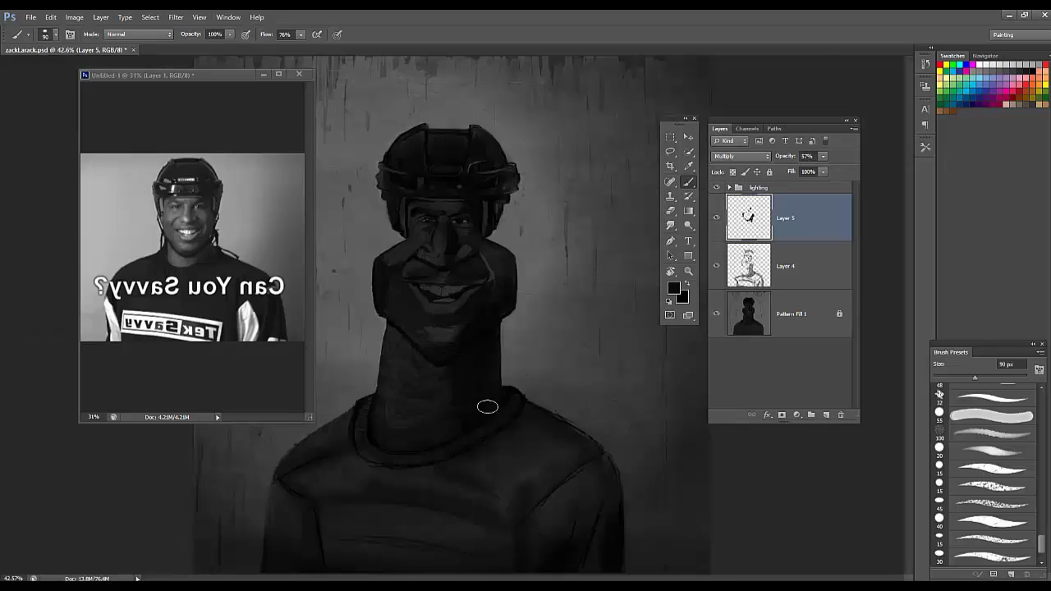
left_click_drag(488, 406, 415, 445)
left_click_drag(814, 168, 816, 169)
left_click_drag(403, 206, 398, 221)
left_click_drag(497, 212, 506, 228)
scroll(509, 311, "down", 3)
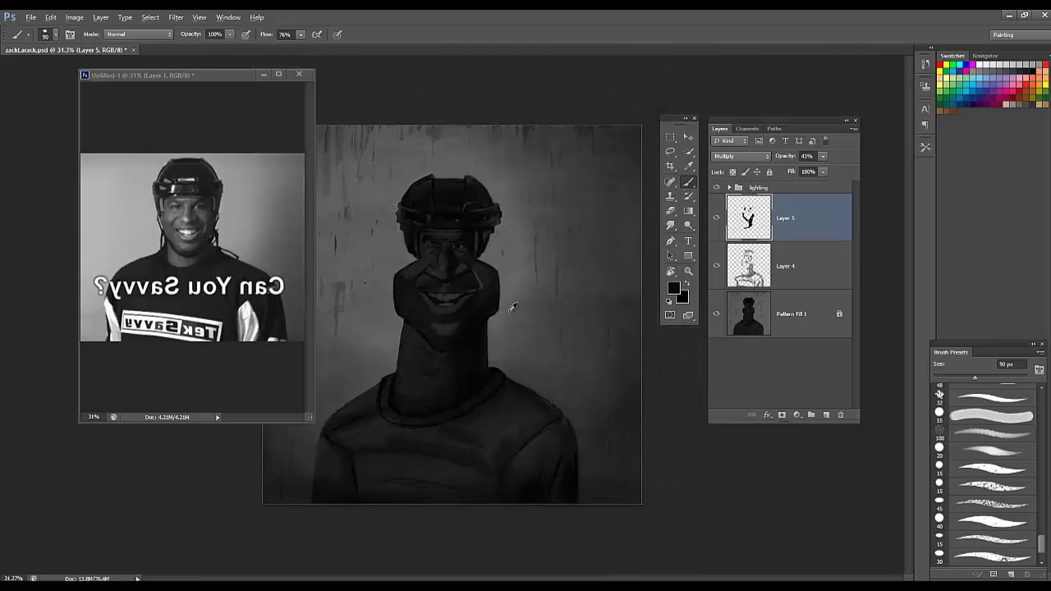
Step: Reduce the brush to 71 px and merge Layer 5 with Layer 4
right_click(322, 419)
left_click_drag(370, 216, 361, 216)
left_click(800, 266)
left_click(796, 224, "ctrl")
key("ctrl+e")
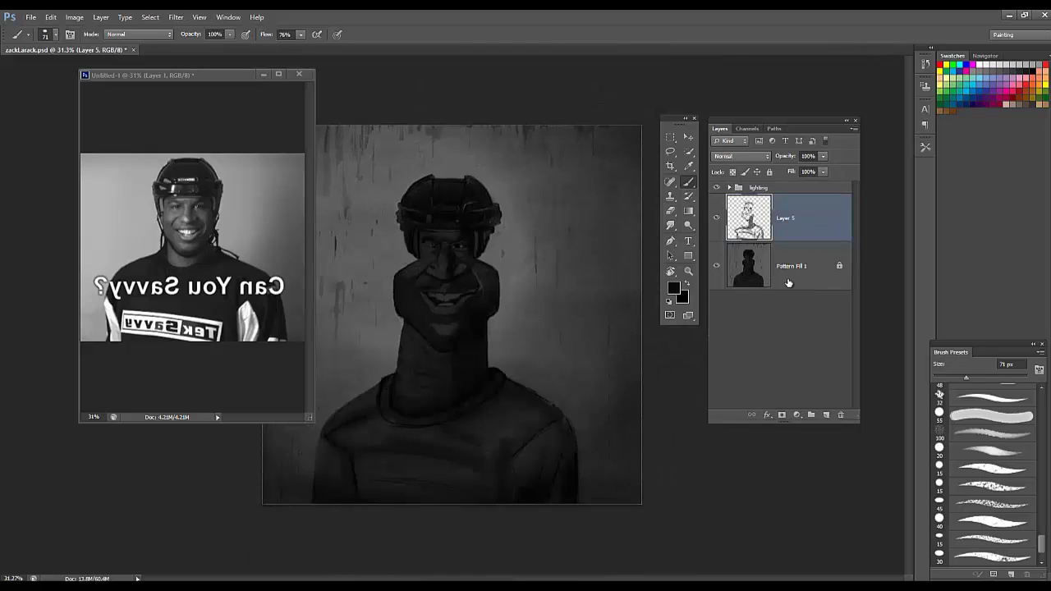
Step: Sample the light grey background from the reference photo, select the Pattern Fill 1 layer and move the photo window aside
left_click(154, 230, "alt")
left_click(225, 225, "alt")
left_click(796, 270)
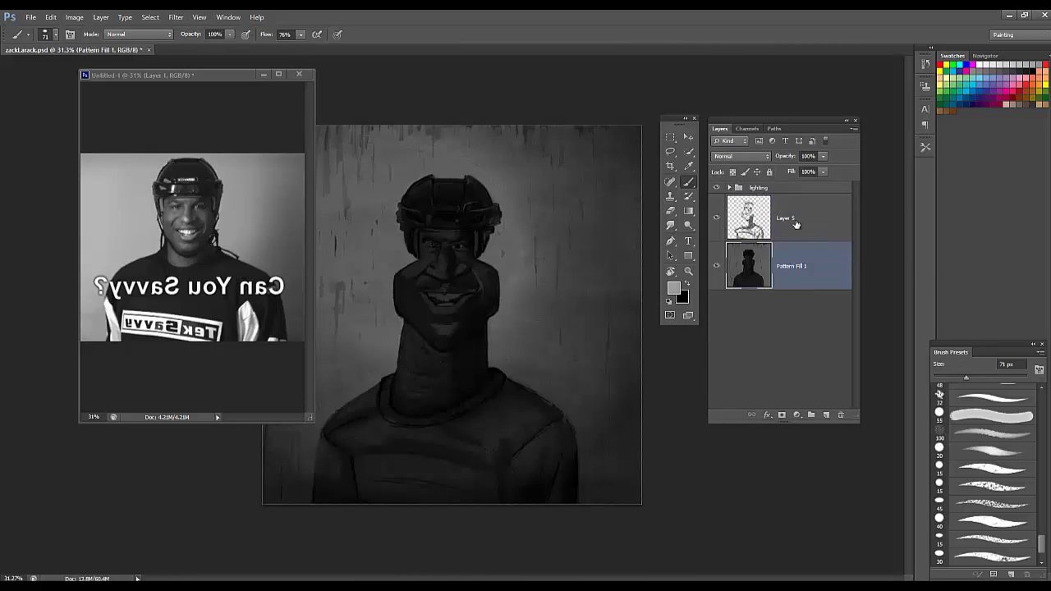
left_click_drag(228, 76, 177, 99)
left_click(31, 17)
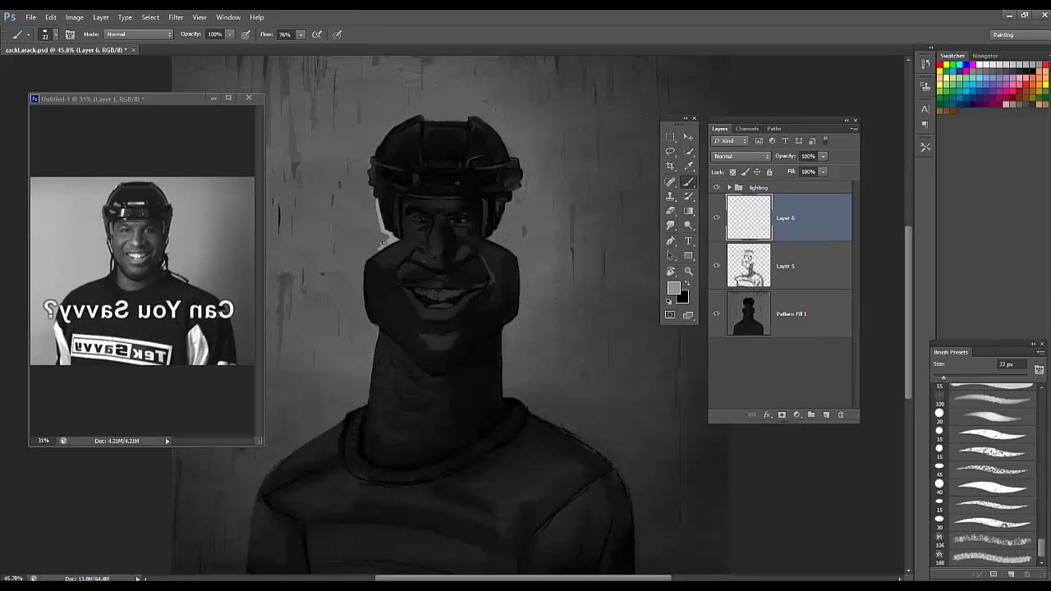
Step: Paint light grey background along the helmet's left side on the new layer, enlarging the brush from 22 to 41 px
scroll(383, 200, "up", 4)
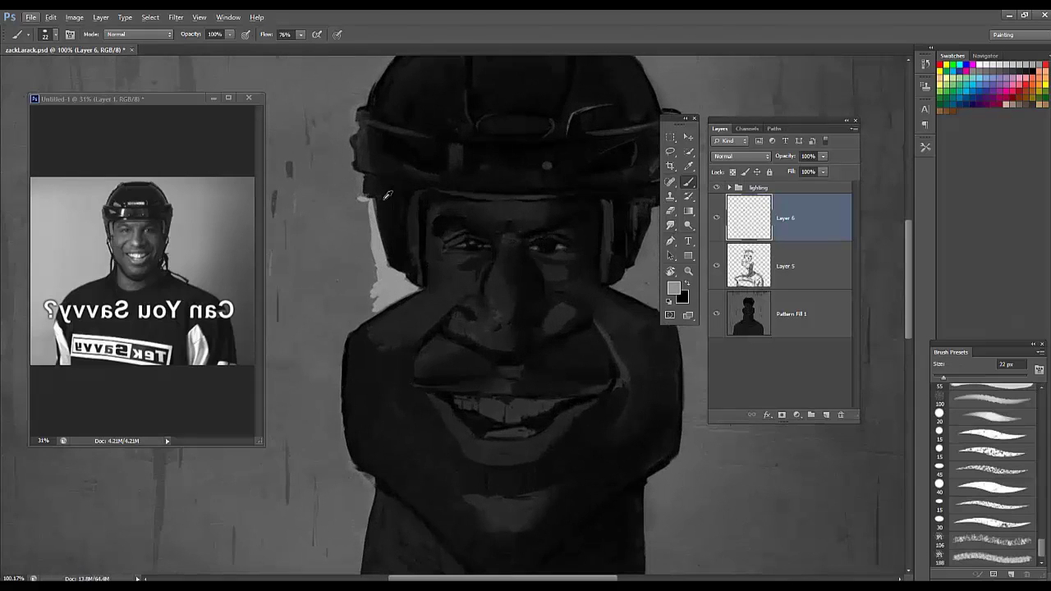
left_click_drag(370, 209, 359, 179)
mouse_move(362, 128)
left_mouse_down()
mouse_move(388, 195)
mouse_move(403, 200)
mouse_move(502, 104)
mouse_move(487, 101)
mouse_move(406, 161)
mouse_move(420, 175)
mouse_move(398, 161)
mouse_move(452, 206)
left_mouse_up()
right_click(398, 168)
mouse_move(391, 182)
left_mouse_down()
mouse_move(395, 316)
mouse_move(416, 305)
mouse_move(396, 402)
mouse_move(423, 390)
left_mouse_up()
scroll(444, 316, "down", 5)
left_click_drag(465, 452, 427, 352)
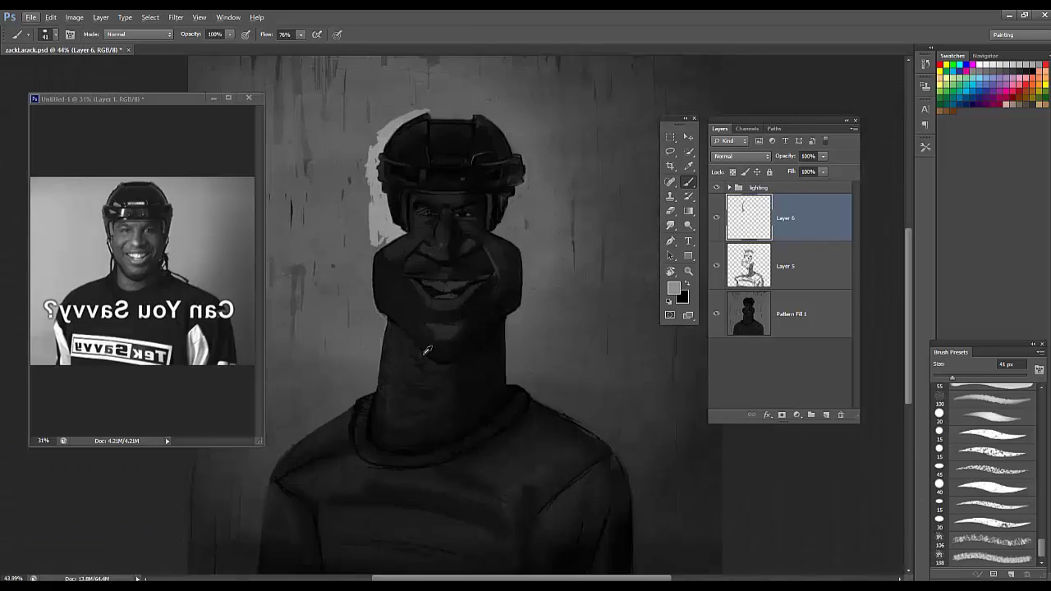
Step: Paint light grey background above the helmet and around its upper right edge with the 41 px brush
left_click_drag(382, 71, 385, 100)
mouse_move(416, 50)
left_mouse_down()
mouse_move(415, 110)
mouse_move(606, 81)
mouse_move(566, 51)
left_mouse_up()
left_click(699, 72)
left_click(1024, 15)
left_click_drag(217, 100, 229, 98)
left_click(417, 141)
mouse_move(407, 133)
left_mouse_down()
mouse_move(394, 76)
mouse_move(392, 133)
left_mouse_up()
mouse_move(430, 51)
left_mouse_down()
mouse_move(430, 81)
mouse_move(430, 50)
left_mouse_up()
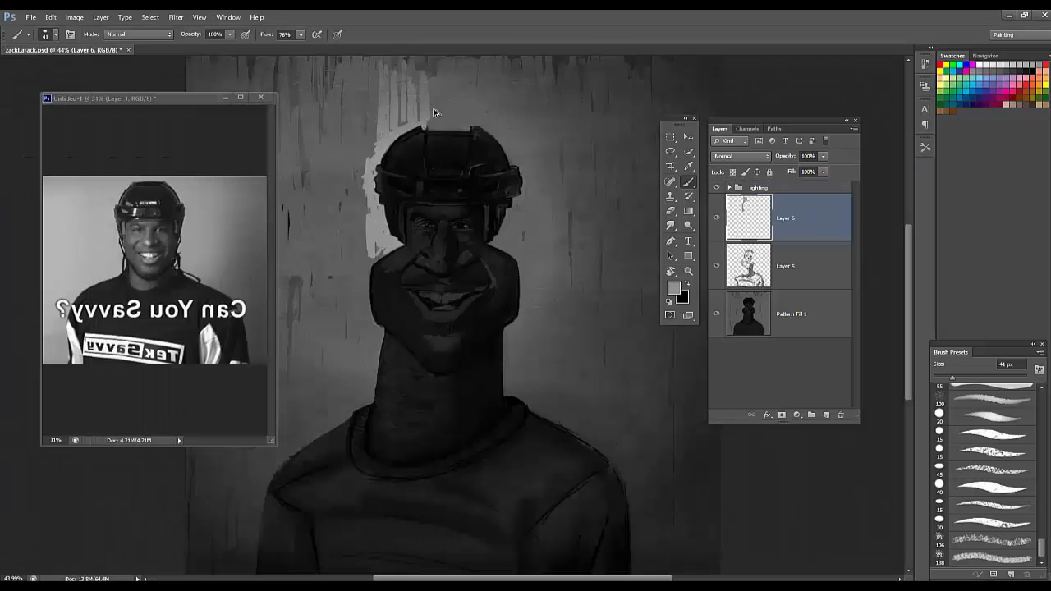
mouse_move(420, 108)
left_mouse_down()
mouse_move(454, 128)
mouse_move(448, 85)
mouse_move(445, 115)
mouse_move(452, 90)
mouse_move(468, 100)
mouse_move(459, 110)
mouse_move(480, 89)
mouse_move(471, 119)
mouse_move(485, 123)
mouse_move(469, 123)
mouse_move(509, 154)
left_mouse_up()
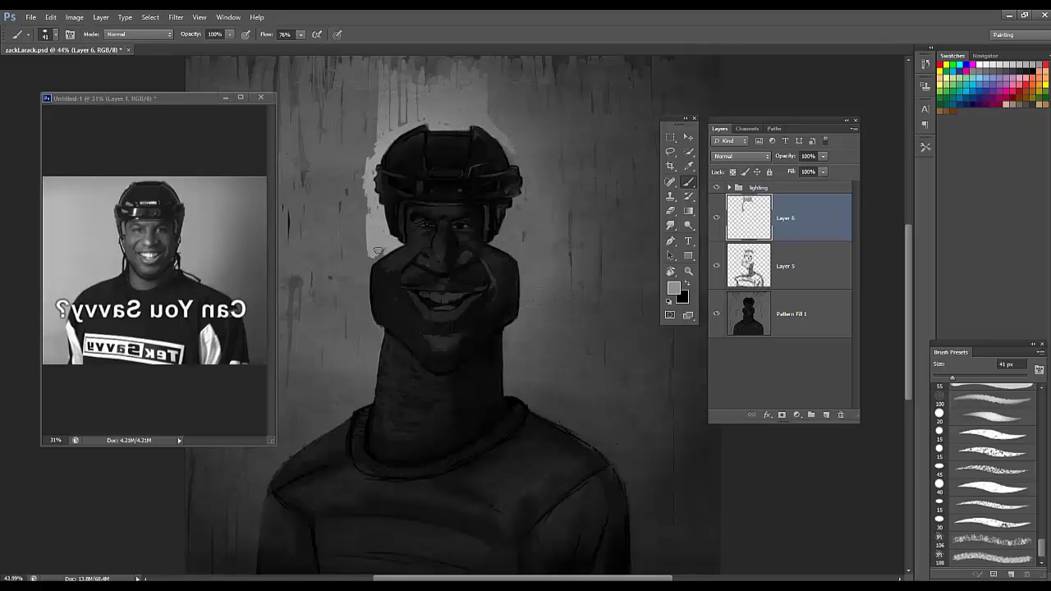
Step: Extend the light grey background in vertical strokes down both sides of the head
mouse_move(369, 253)
left_mouse_down()
mouse_move(366, 319)
mouse_move(352, 200)
mouse_move(365, 173)
mouse_move(362, 123)
mouse_move(364, 168)
left_mouse_up()
left_click_drag(364, 169, 369, 98)
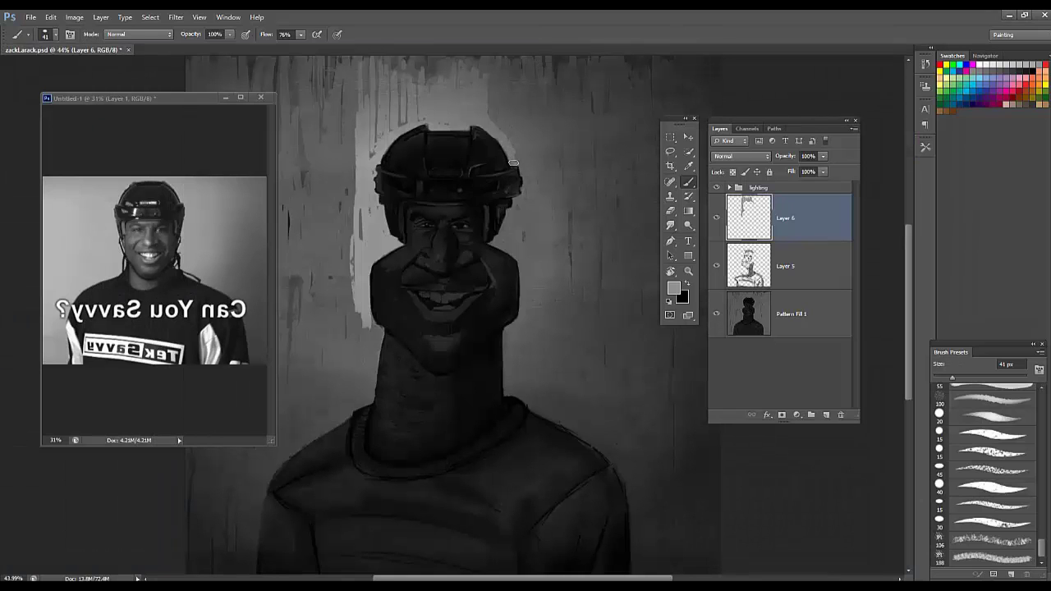
mouse_move(513, 163)
left_mouse_down()
mouse_move(521, 120)
mouse_move(500, 135)
mouse_move(519, 78)
left_mouse_up()
left_click_drag(519, 78, 494, 61)
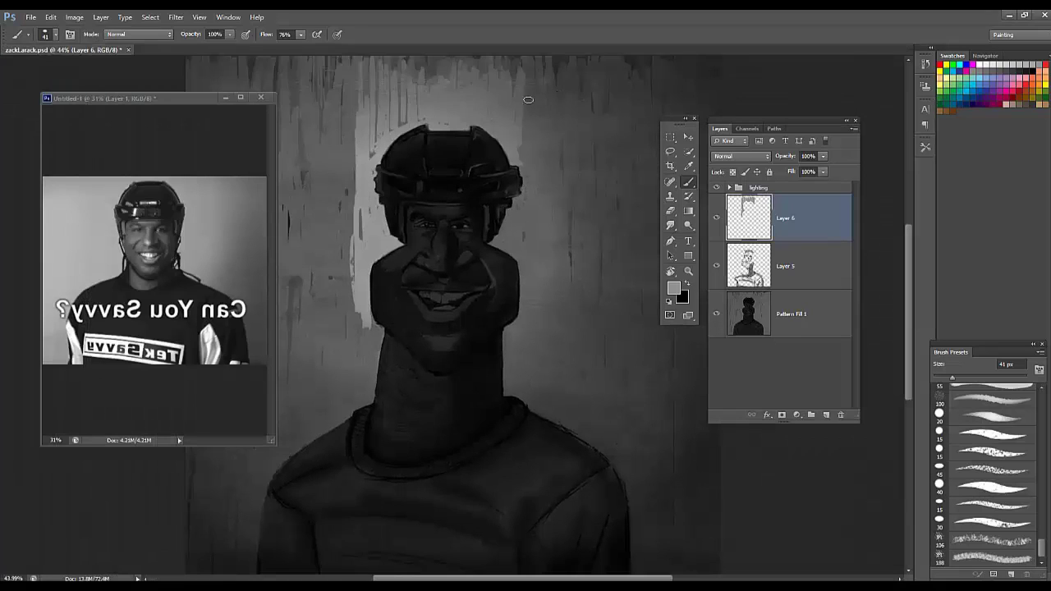
mouse_move(520, 131)
left_mouse_down()
mouse_move(528, 193)
mouse_move(510, 238)
mouse_move(546, 80)
mouse_move(534, 240)
mouse_move(552, 229)
mouse_move(570, 91)
mouse_move(584, 180)
mouse_move(626, 207)
mouse_move(555, 262)
left_mouse_up()
Step: Widen the light grey background beside the head with a 63 px brush and reduce the brush to 29 px
right_click(582, 177)
mouse_move(356, 152)
left_mouse_down()
mouse_move(357, 55)
mouse_move(344, 110)
mouse_move(361, 349)
left_mouse_up()
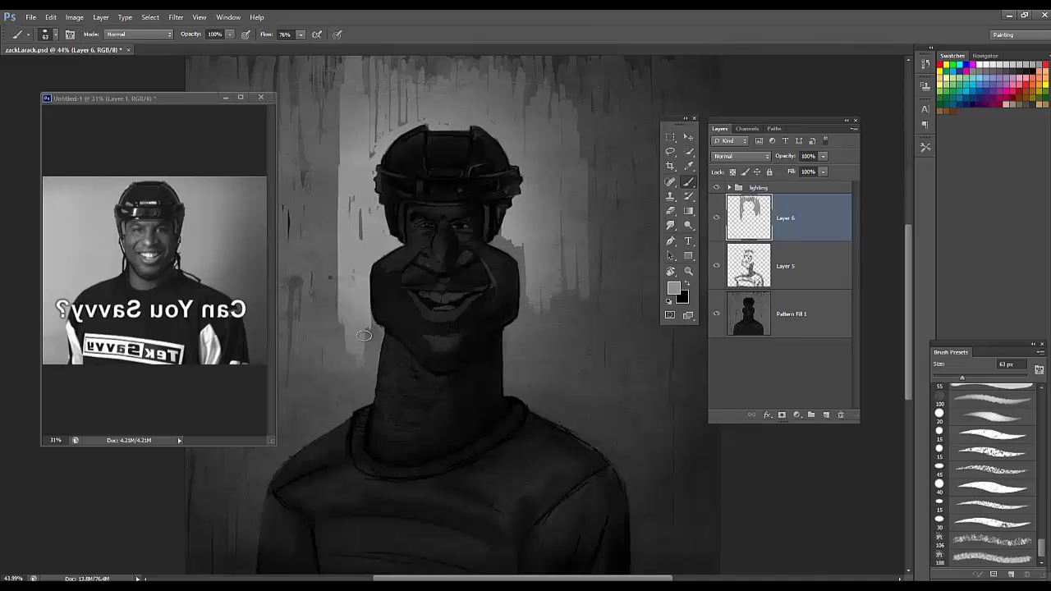
right_click(523, 192)
type("29")
key("Return")
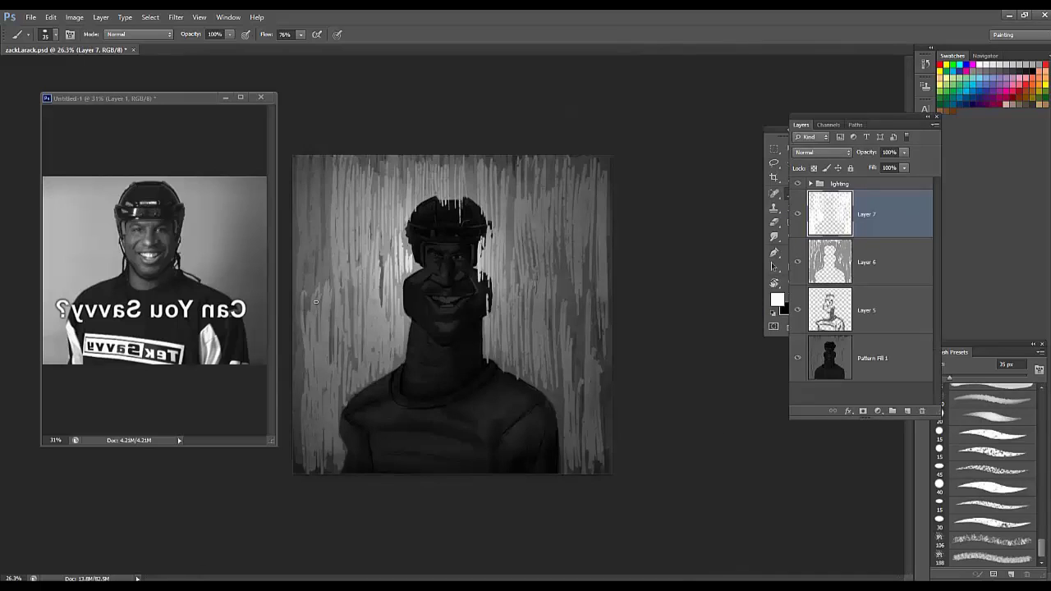
Step: Fill the background around the figure with vertical streaks on Layer 7 using a 35 px brush
left_click_drag(300, 324, 312, 475)
left_click_drag(325, 294, 313, 189)
mouse_move(302, 206)
left_mouse_down()
mouse_move(300, 315)
mouse_move(301, 157)
left_mouse_up()
left_click_drag(321, 165, 321, 227)
left_click_drag(384, 158, 376, 228)
left_click_drag(400, 158, 392, 229)
left_click_drag(556, 250, 559, 306)
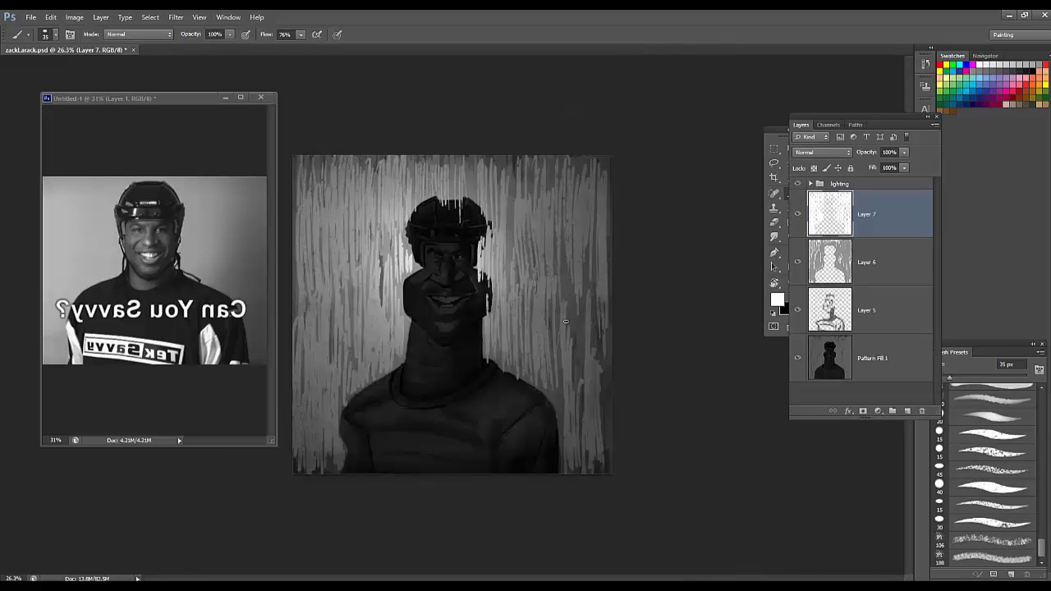
left_click_drag(584, 266, 584, 322)
left_click_drag(595, 261, 594, 361)
left_click_drag(611, 317, 607, 473)
left_click_drag(563, 375, 562, 449)
Step: Erase the streaks spilling over the helmet, face and shoulders with a 48 px eraser at 80% opacity
key("e")
right_click(558, 288)
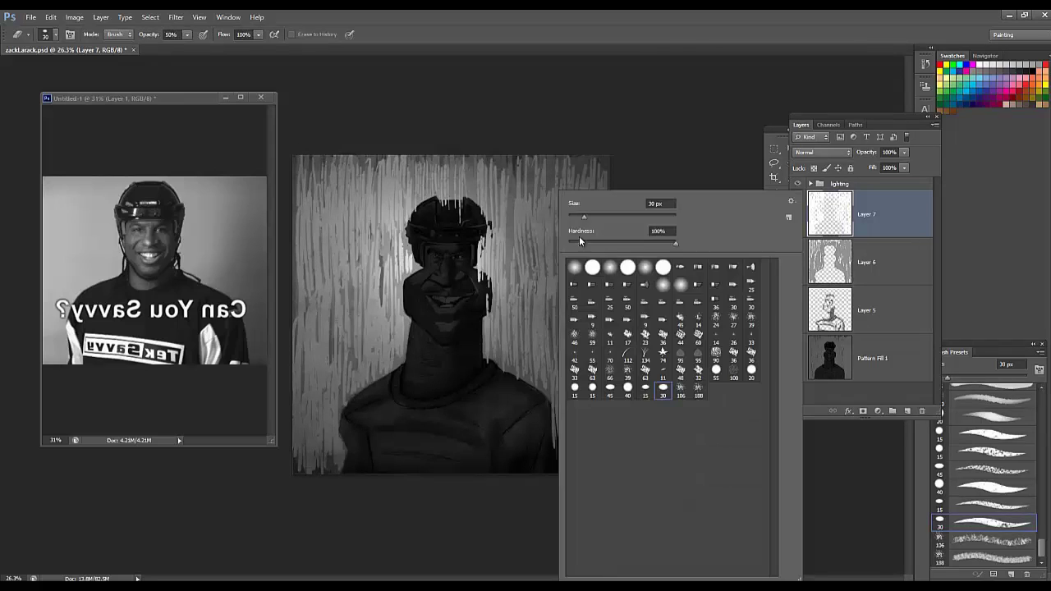
left_click_drag(584, 217, 592, 217)
mouse_move(460, 201)
left_mouse_down()
mouse_move(459, 234)
mouse_move(469, 219)
mouse_move(438, 205)
mouse_move(484, 244)
mouse_move(488, 364)
left_mouse_up()
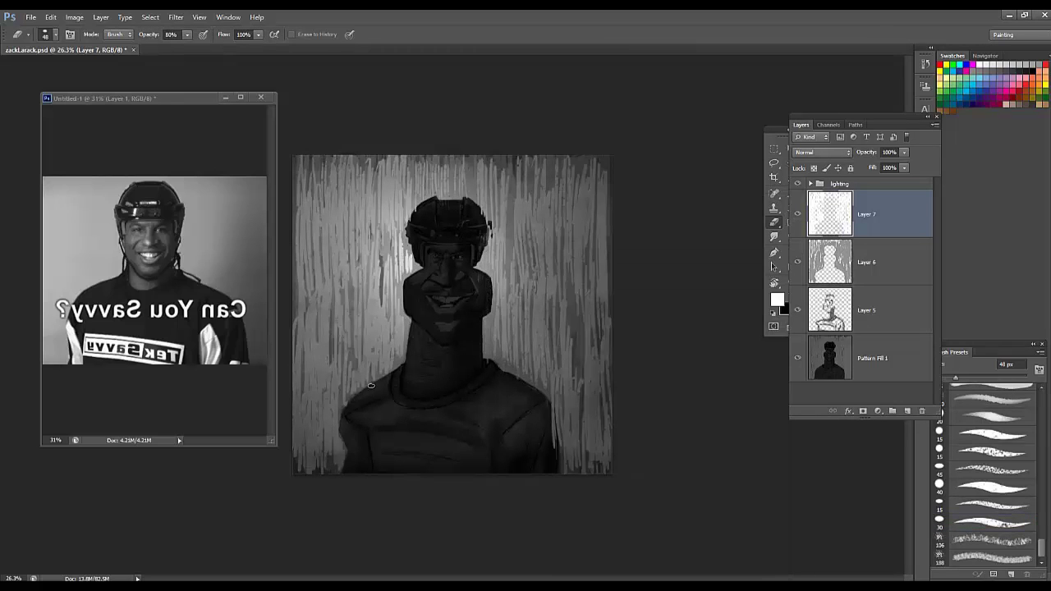
left_click_drag(556, 447, 553, 403)
left_click_drag(385, 345, 344, 462)
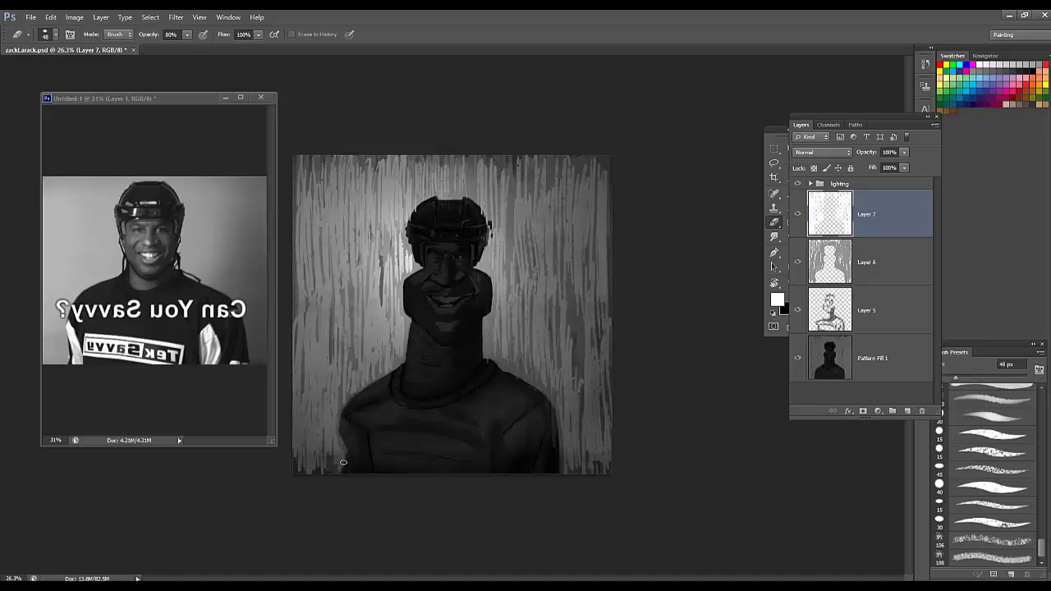
Step: Merge Layer 6 with Layer 7 and lower the merged background layer's opacity to 78%
left_click(884, 264, "ctrl")
key("ctrl+e")
left_click(799, 215)
left_click(799, 216)
left_click_drag(904, 153, 893, 169)
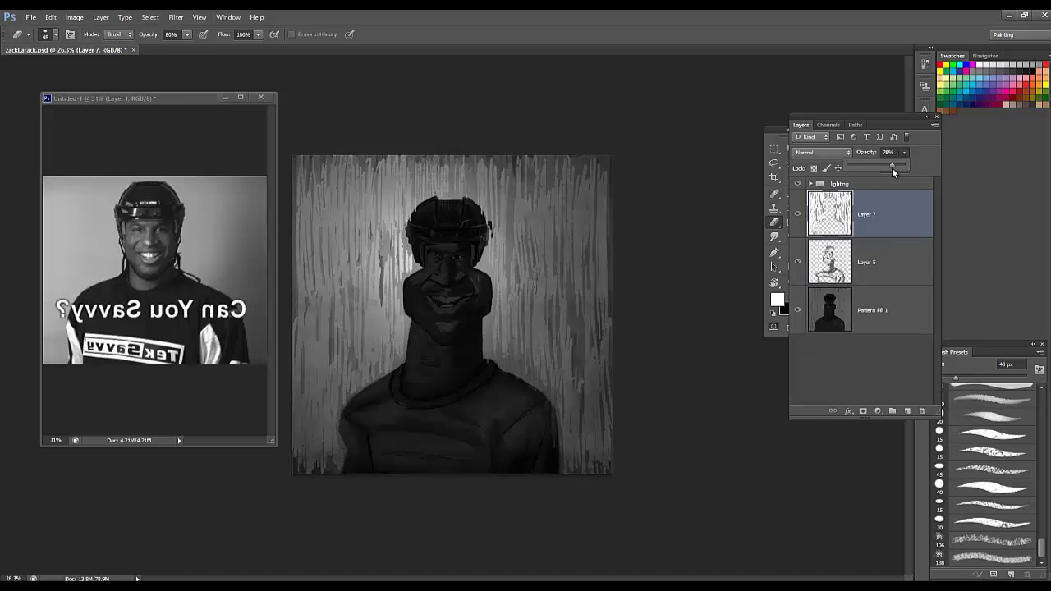
Step: Switch the background streak layer to Screen blending, readjust its opacity and add a new layer above it
left_click(823, 153)
left_click(816, 251)
left_click(903, 154)
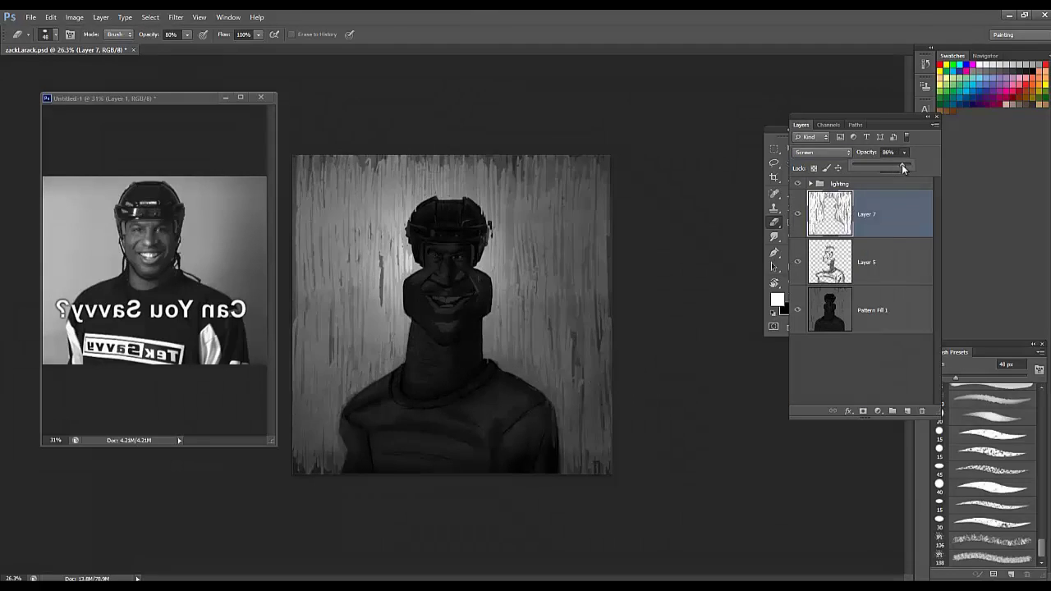
left_click_drag(901, 169, 885, 172)
left_click(908, 411)
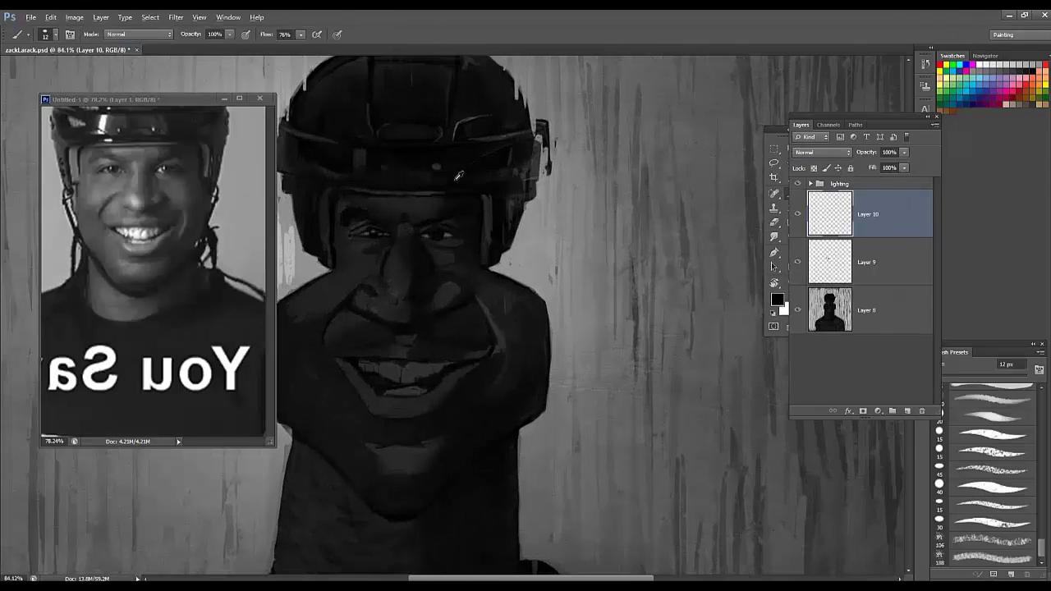
Step: Sample dark tones from the helmet and face and paint the helmet's vent details on Layer 10 with the 12 px brush
left_click(459, 176, "alt")
left_click_drag(501, 187, 493, 164)
scroll(360, 179, "down", 4)
scroll(376, 158, "up", 1)
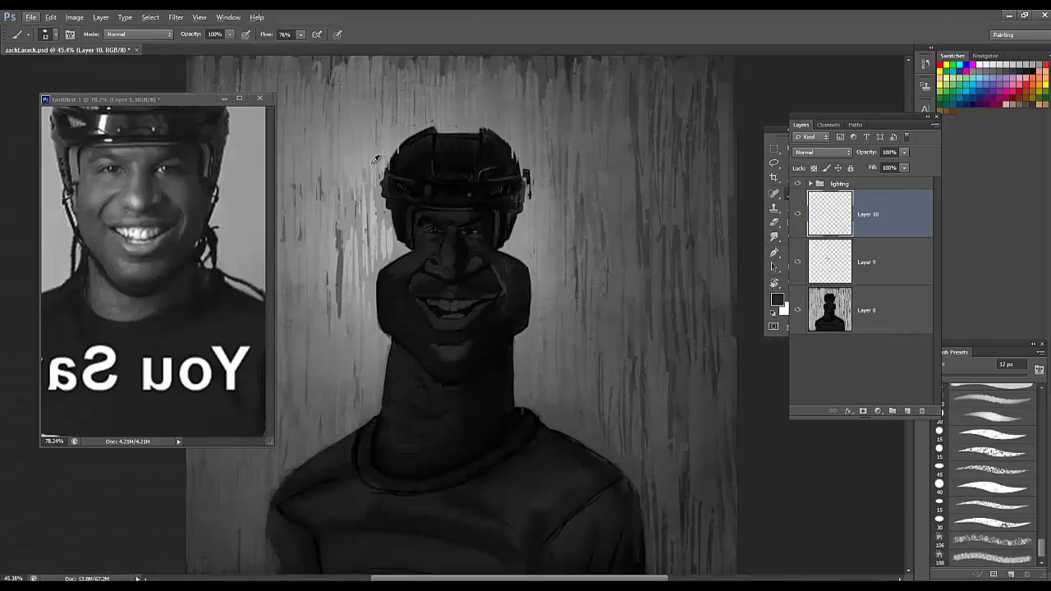
left_click(452, 215, "alt")
left_click(378, 329, "alt")
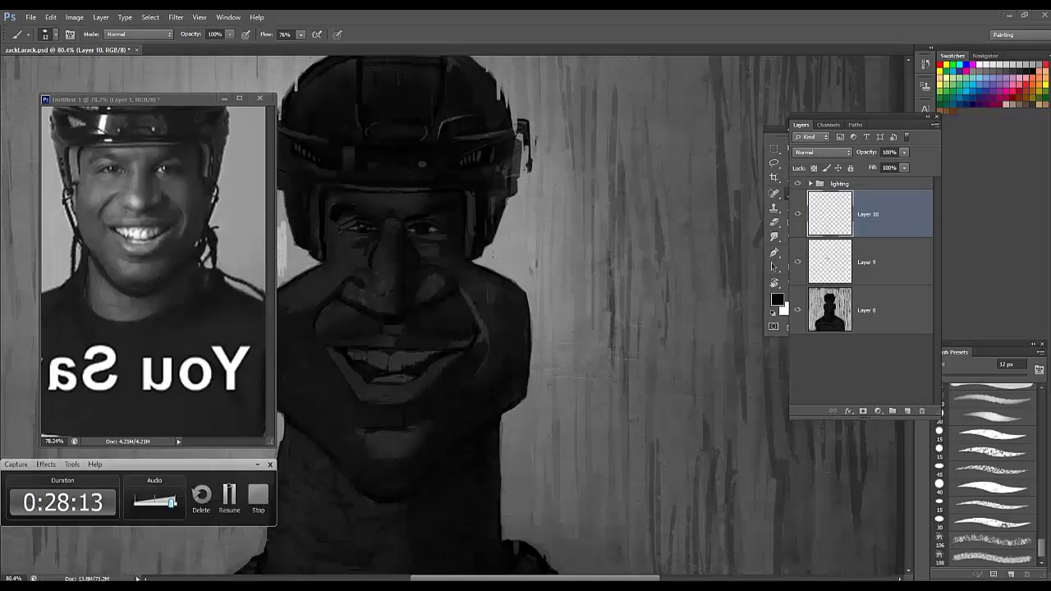
Step: Merge Layers 8, 9 and 10 into one, add a new layer above, and move the reference photo clear of the figure
left_click_drag(786, 152, 703, 181)
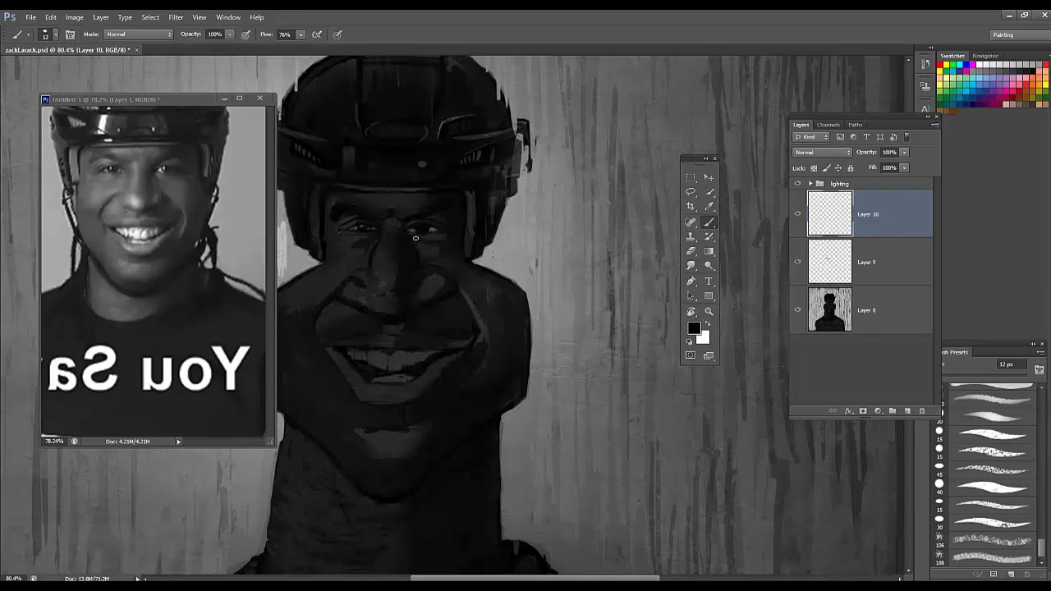
key("ctrl+shift+e")
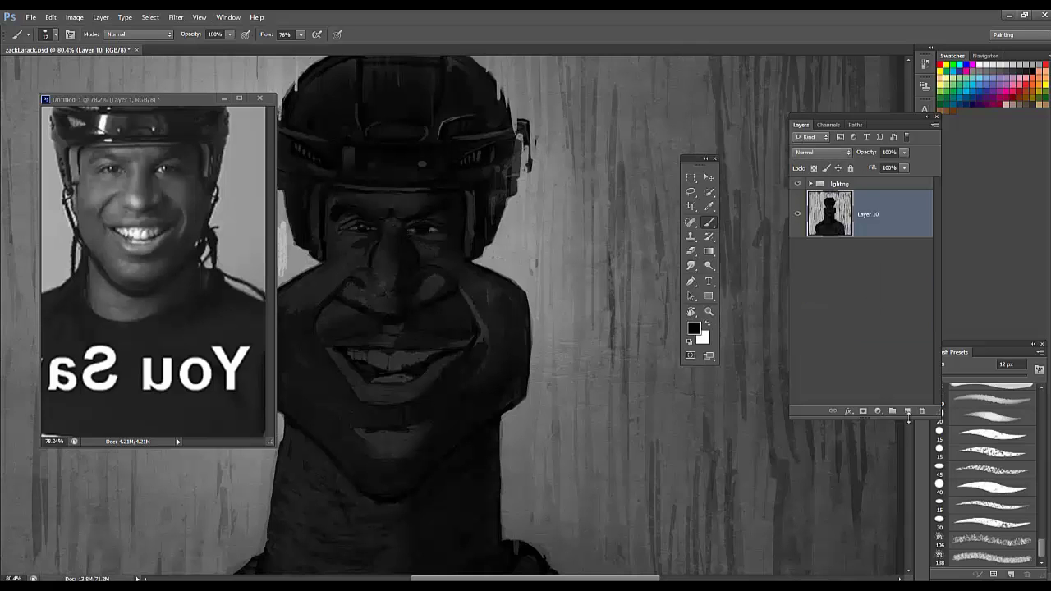
left_click(907, 411)
left_click_drag(187, 99, 146, 106)
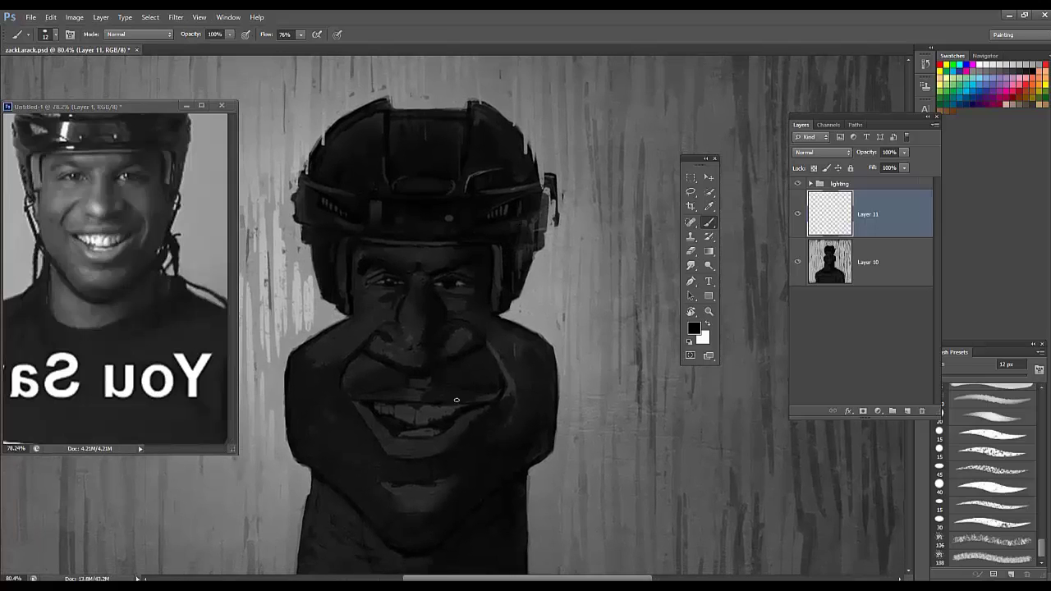
Step: Sample dark tones around the eyes and touch up the face on Layer 11 with the 12 px brush
left_click(462, 287, "alt")
left_click(441, 290, "alt")
scroll(424, 238, "down", 2)
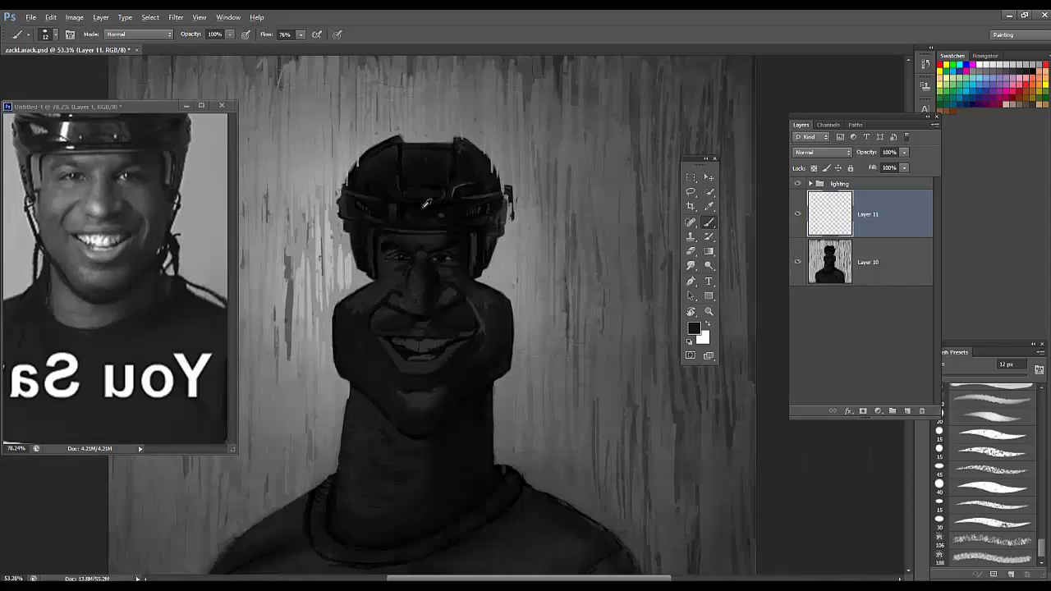
Step: Sample a light grey from the background, add a layer above Layer 11 and choose a soft round 41 px brush
left_click(348, 282, "alt")
left_click(908, 410)
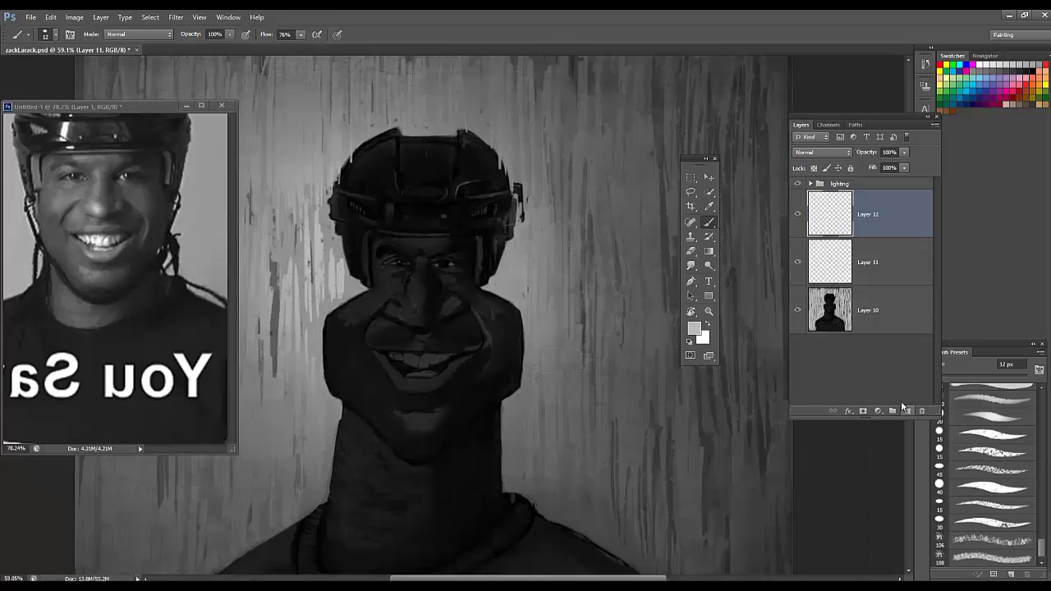
right_click(427, 190)
left_click_drag(447, 217, 457, 238)
key("Return")
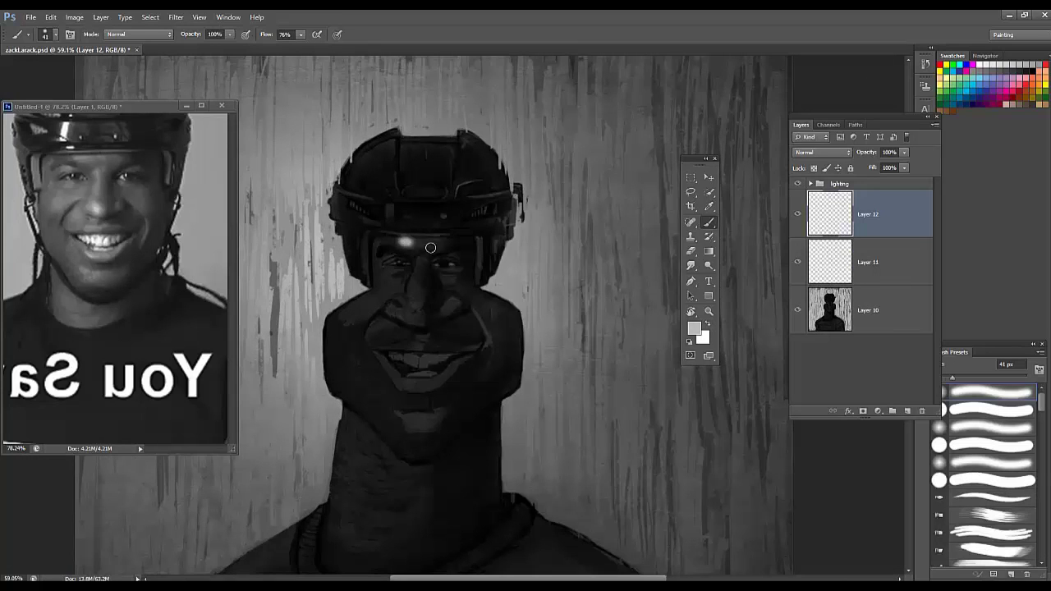
Step: Lower Layer 12's opacity to 41% and brush soft highlights onto the forehead, nose and left cheek at 40% brush opacity
left_click_drag(394, 244, 422, 244)
key("ctrl+z")
left_click_drag(903, 154, 871, 167)
left_click_drag(422, 268, 424, 321)
left_click_drag(453, 305, 445, 311)
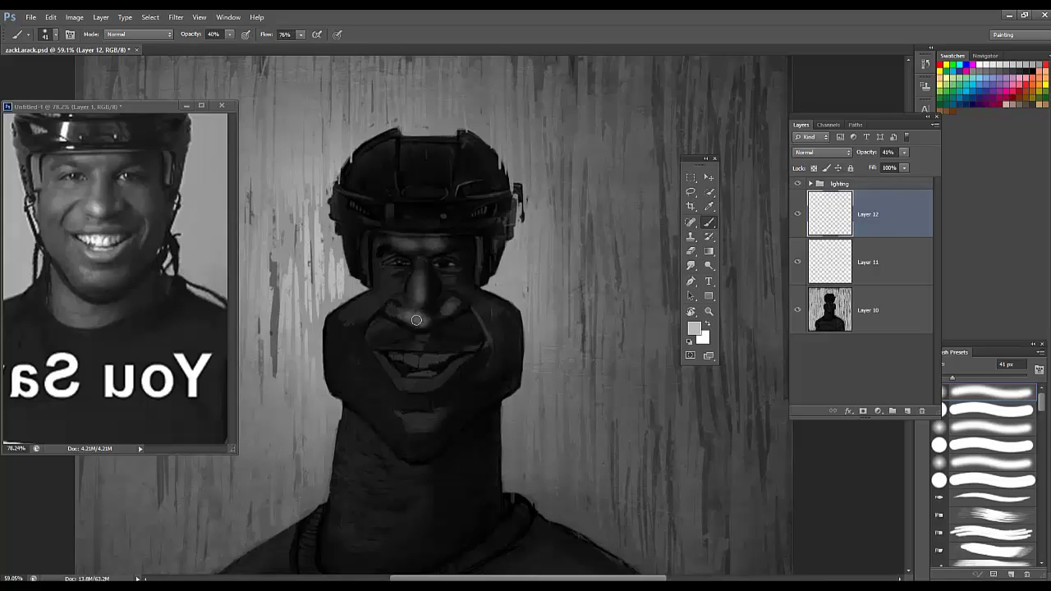
mouse_move(388, 333)
left_mouse_down()
mouse_move(361, 317)
mouse_move(340, 321)
left_mouse_up()
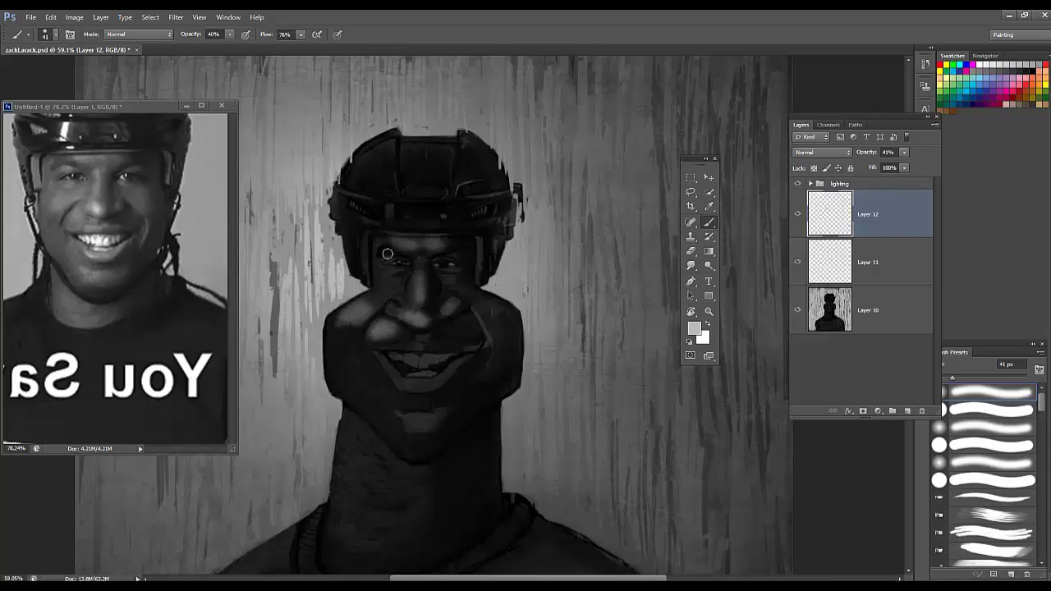
Step: Add soft highlights around the left eye with a 20 px brush and along the right cheek with a larger one
right_click(391, 253)
left_click(417, 219)
left_click_drag(384, 258, 394, 254)
right_click(476, 276)
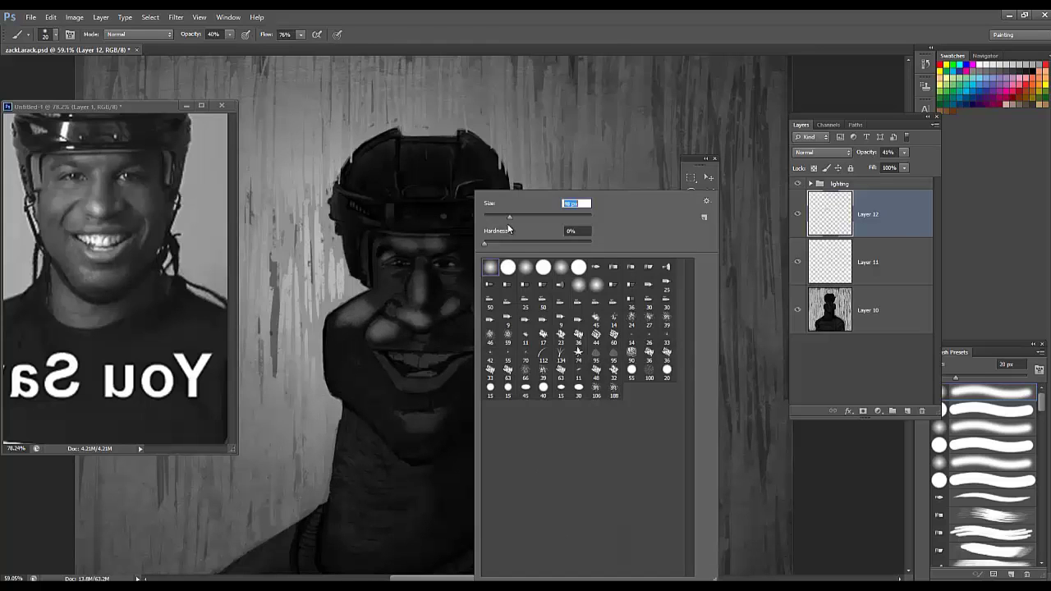
left_click(509, 219)
mouse_move(466, 297)
left_mouse_down()
mouse_move(500, 322)
mouse_move(580, 293)
left_mouse_up()
Step: Paint a soft highlight on the chin with a 31 px brush and reduce Layer 12's opacity to 18%
right_click(475, 302)
left_click(491, 284)
left_click(490, 267)
left_click(430, 201)
mouse_move(455, 378)
left_mouse_down()
mouse_move(479, 387)
mouse_move(462, 400)
left_mouse_up()
left_click(904, 152)
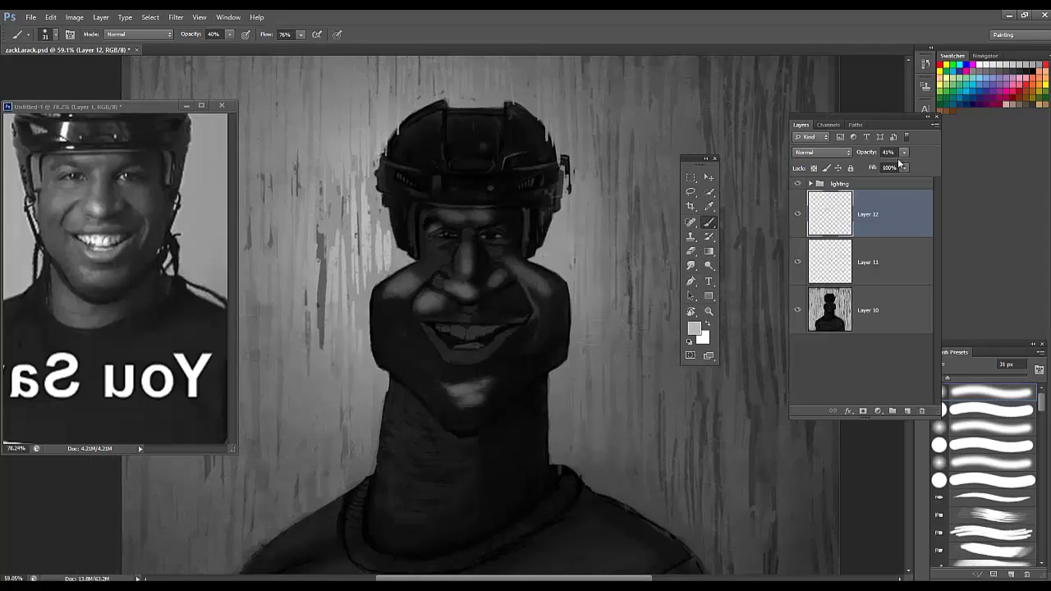
left_click_drag(902, 166, 888, 170)
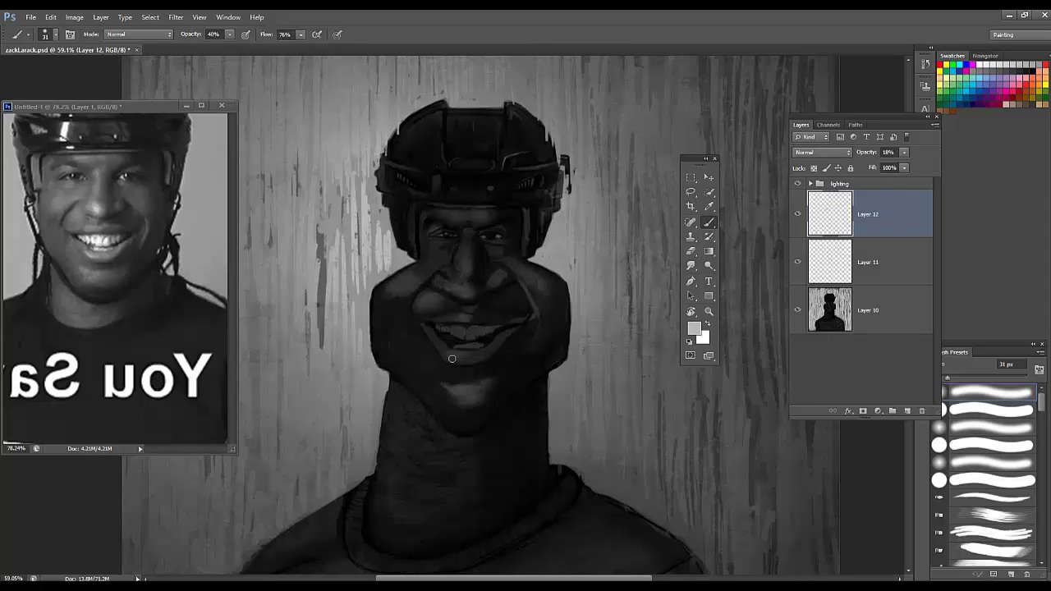
Step: Brush highlights over the neck, jaw and right cheek at 49 px and set Layer 12's blending mode to Screen
right_click(436, 435)
key("Return")
mouse_move(408, 422)
left_mouse_down()
mouse_move(408, 521)
mouse_move(391, 538)
mouse_move(456, 506)
mouse_move(481, 526)
left_mouse_up()
left_click(822, 153)
left_click(819, 256)
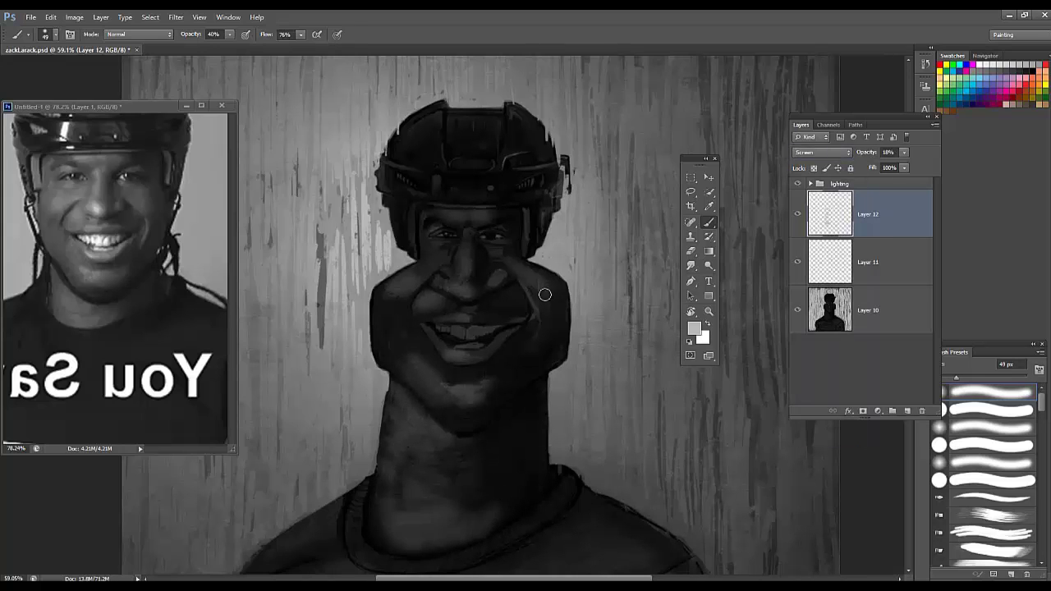
mouse_move(541, 296)
left_mouse_down()
mouse_move(534, 371)
mouse_move(561, 369)
mouse_move(507, 462)
mouse_move(537, 480)
left_mouse_up()
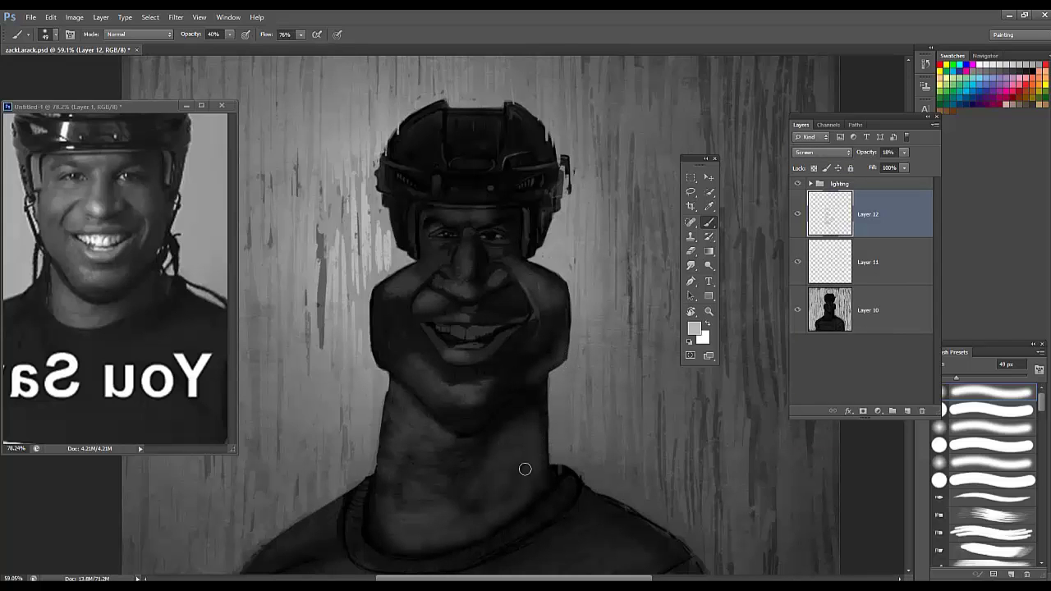
Step: Erase excess highlight from the neck and right jaw with an 81 px eraser, and raise Layer 12's opacity to 23%
key("e")
right_click(607, 337)
left_click(622, 268)
mouse_move(489, 450)
left_mouse_down()
mouse_move(462, 495)
mouse_move(538, 438)
mouse_move(529, 491)
left_mouse_up()
left_click_drag(573, 343, 540, 371)
scroll(475, 221, "down", 6)
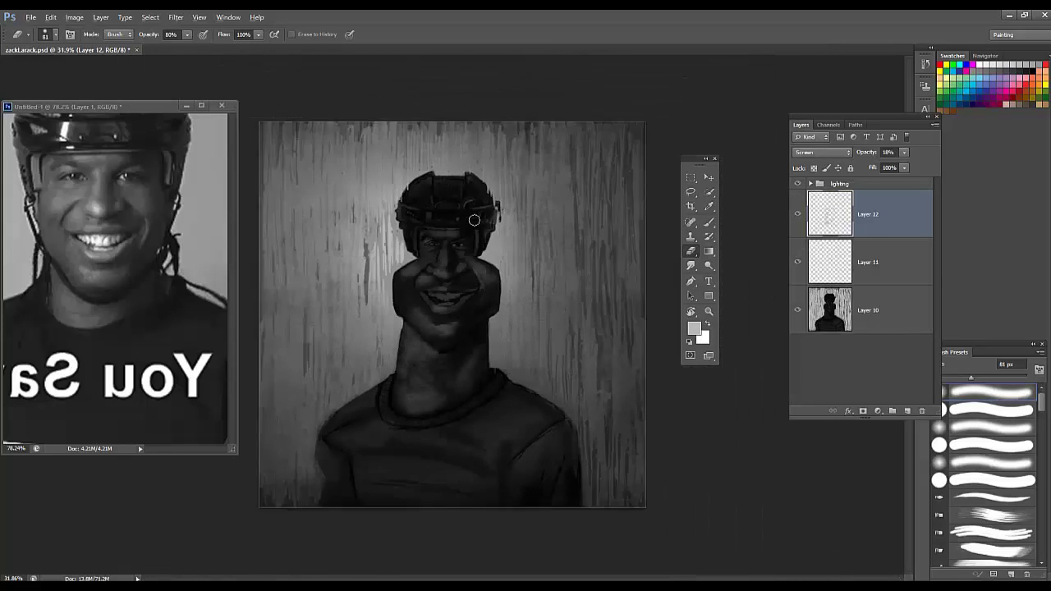
scroll(475, 220, "up", 2)
left_click(904, 152)
left_click_drag(888, 166, 893, 165)
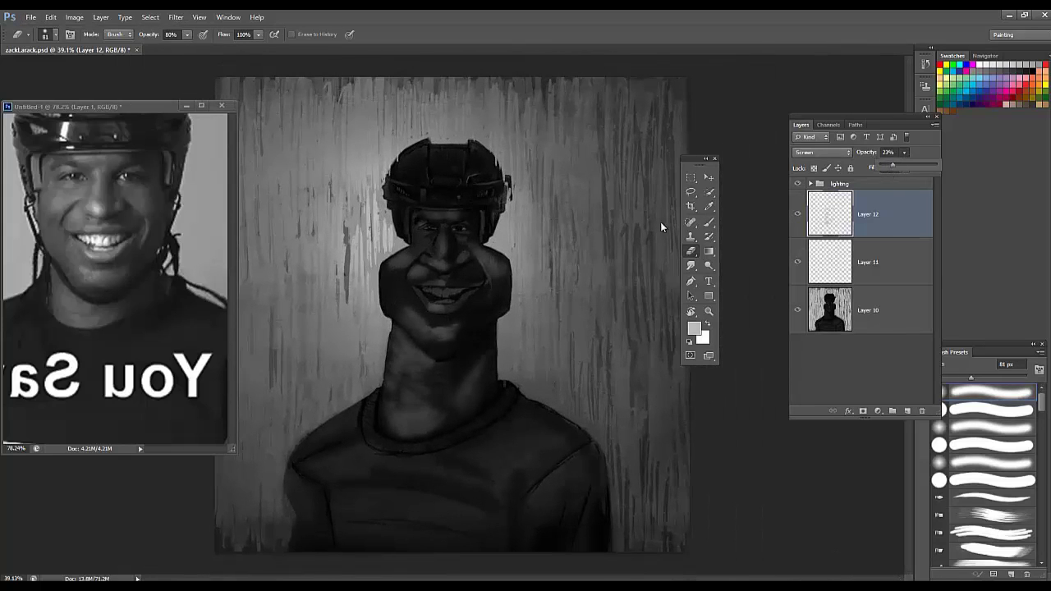
Step: Set the soft round brush size to 33 px
key("b")
right_click(448, 230)
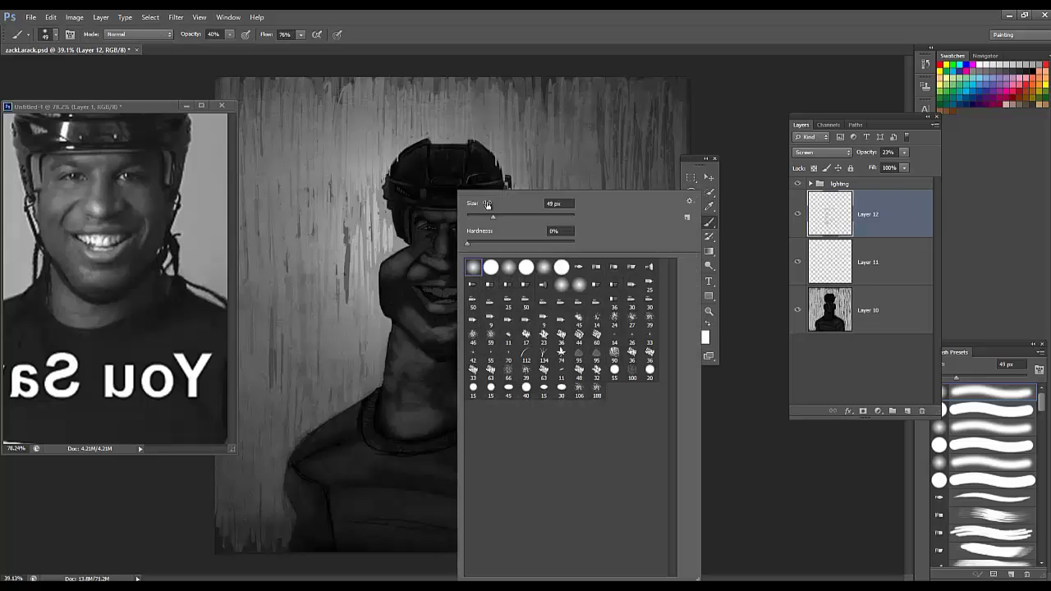
type("33")
key("Return")
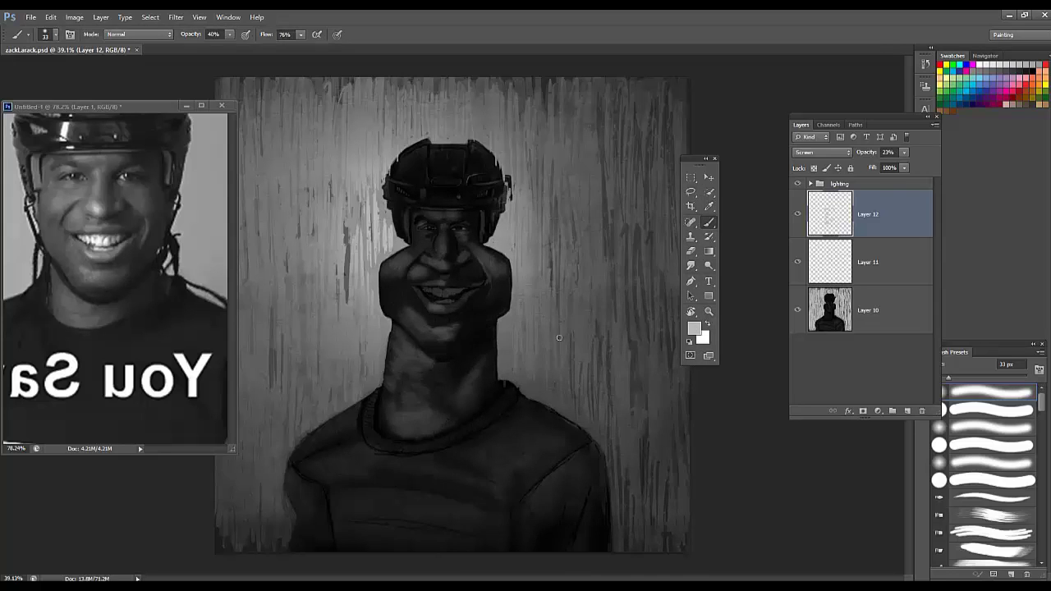
Step: Soften the neck highlights on Layer 12 with an 82 px eraser, reducing the eraser opacity to 53%
key("e")
scroll(556, 276, "down", 3)
scroll(555, 276, "up", 3)
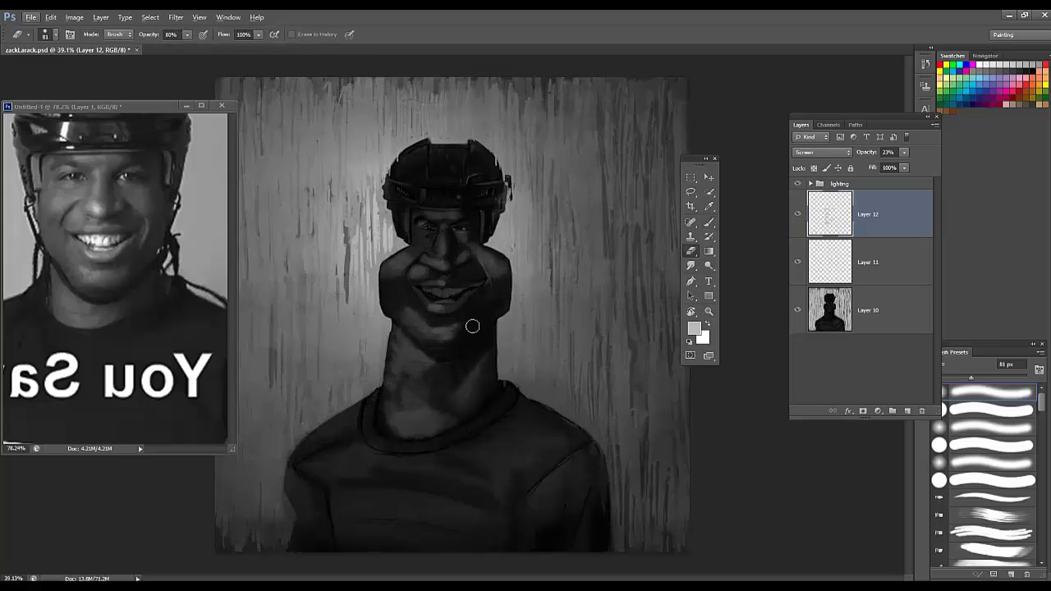
right_click(476, 337)
left_click(532, 219)
left_click(445, 418)
left_click_drag(472, 403, 415, 412)
key("5")
key("3")
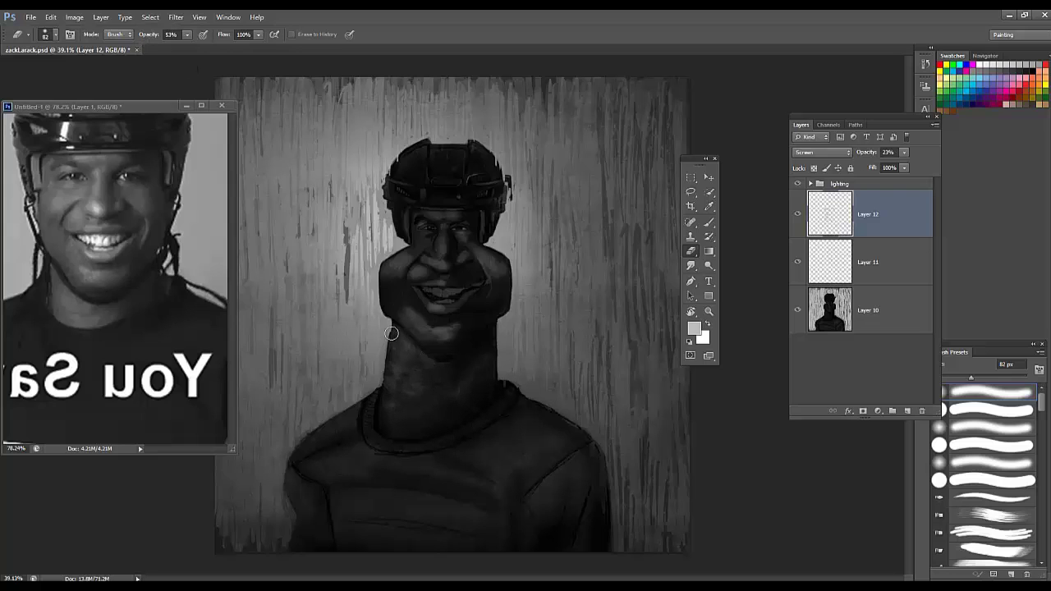
Step: Compare the face with and without the Layer 12 highlights and slightly reduce that layer's opacity
key("b")
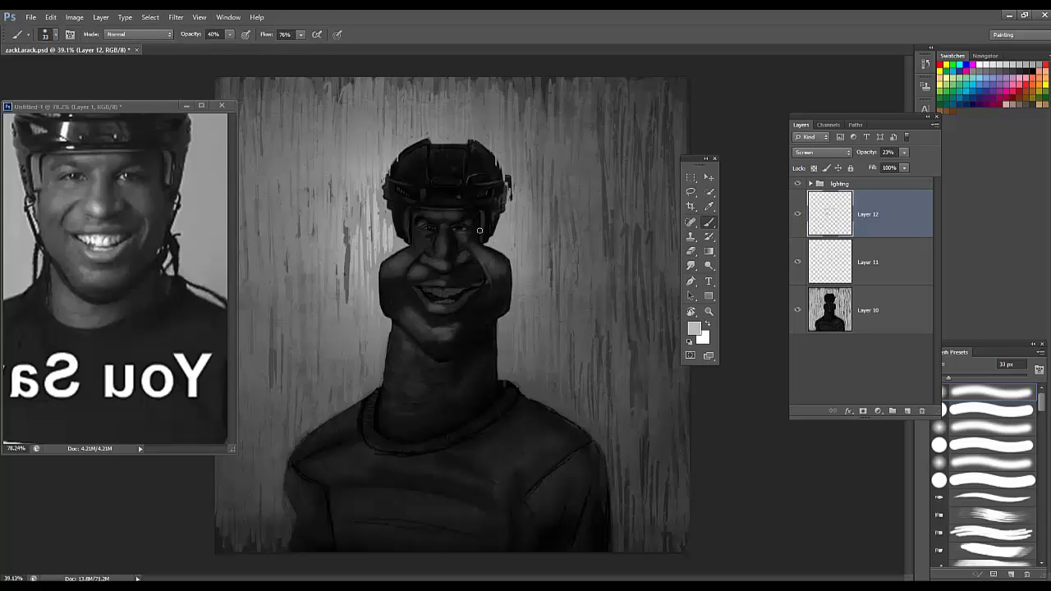
left_click(797, 214)
left_click(797, 214)
left_click(904, 153)
left_click_drag(894, 166, 890, 165)
Step: Fit the whole reference photo in its window and paint light fold streaks on the jersey's sleeve, side and shoulder on a new layer
left_click(146, 109)
key("ctrl+0")
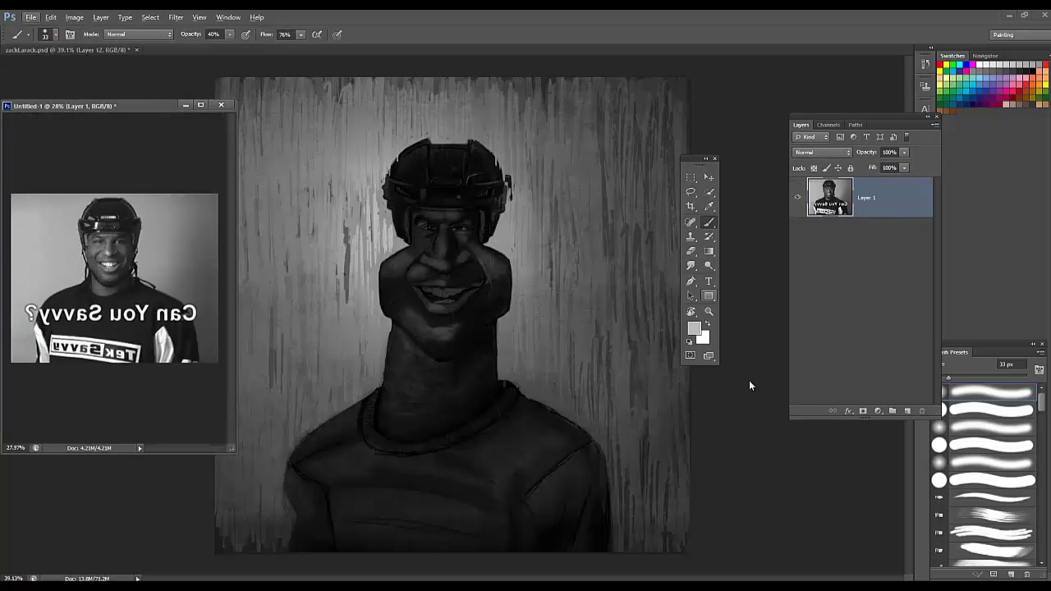
left_click(573, 507)
key("ctrl+alt+shift+n")
mouse_move(575, 528)
left_mouse_down()
mouse_move(576, 517)
mouse_move(549, 567)
left_mouse_up()
left_click_drag(503, 515, 505, 550)
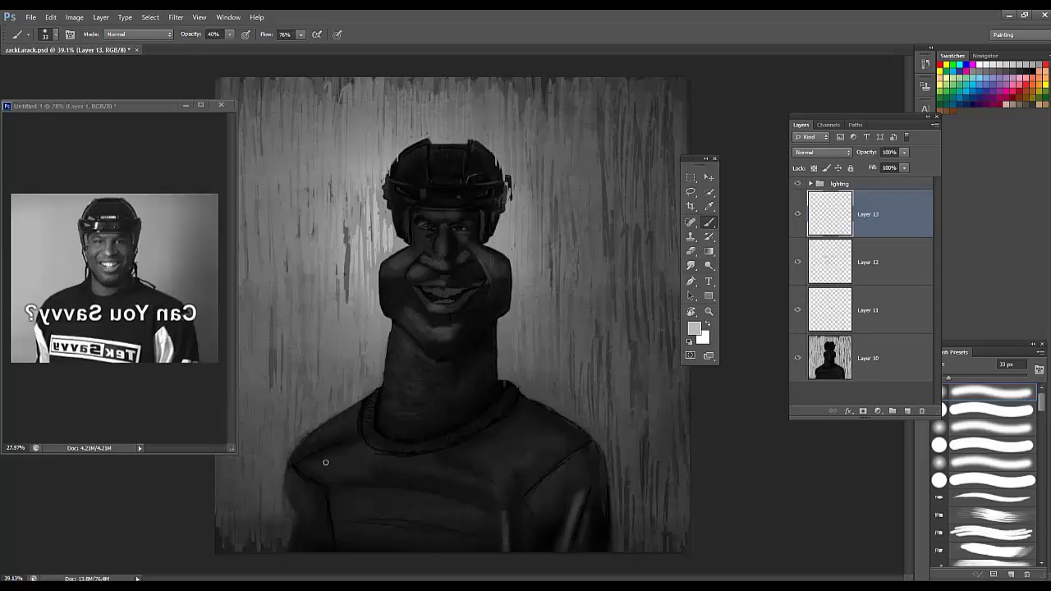
left_click_drag(353, 412, 320, 446)
Step: Lower Layer 13's opacity to 38% and paint more light folds on the jersey's chest and beside the collar
left_click(904, 152)
left_click_drag(905, 165, 868, 169)
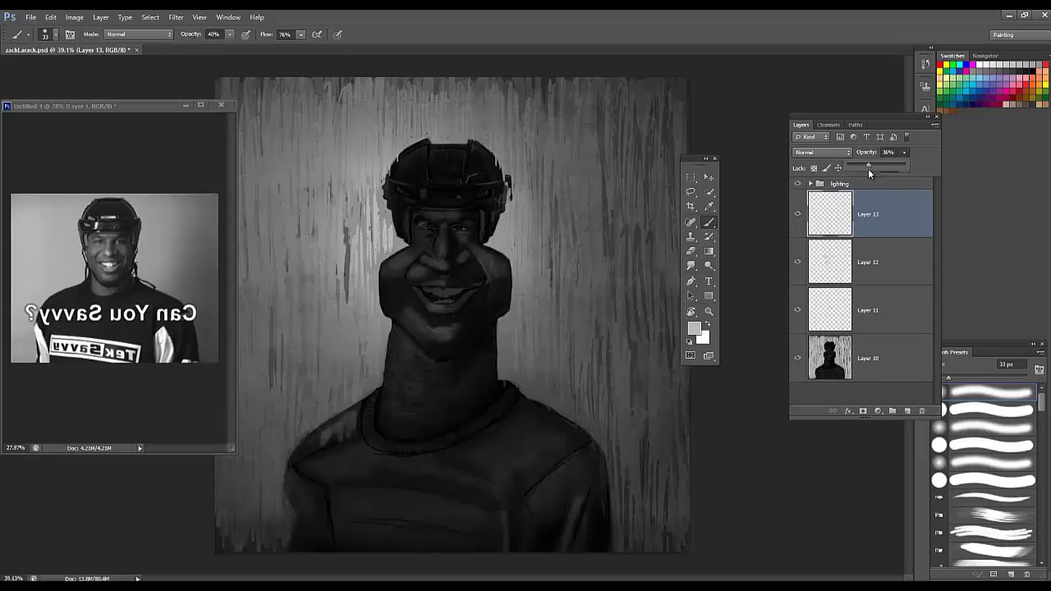
left_click(521, 486)
mouse_move(506, 493)
left_mouse_down()
mouse_move(511, 461)
mouse_move(522, 451)
mouse_move(494, 468)
left_mouse_up()
left_click_drag(518, 406, 468, 440)
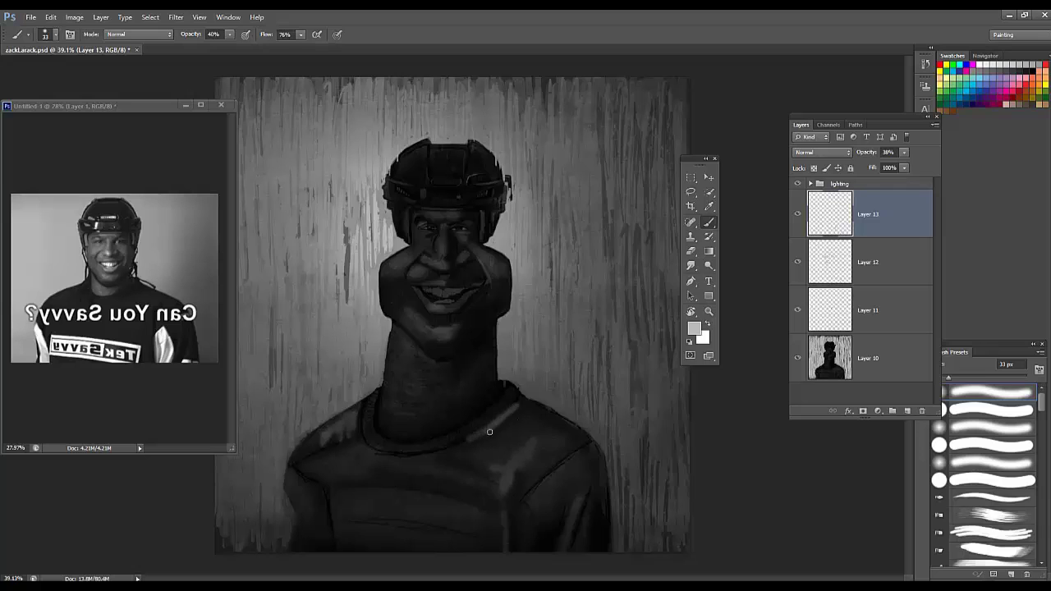
Step: Brush broad soft highlights across the jersey's shoulder, chest and area below the collar with an 80 px brush
right_click(490, 432)
left_click_drag(525, 217, 572, 217)
left_click_drag(495, 418, 518, 420)
left_click_drag(464, 447, 495, 446)
mouse_move(386, 481)
left_mouse_down()
mouse_move(484, 495)
mouse_move(350, 467)
left_mouse_up()
scroll(403, 449, "down", 4)
scroll(402, 448, "up", 1)
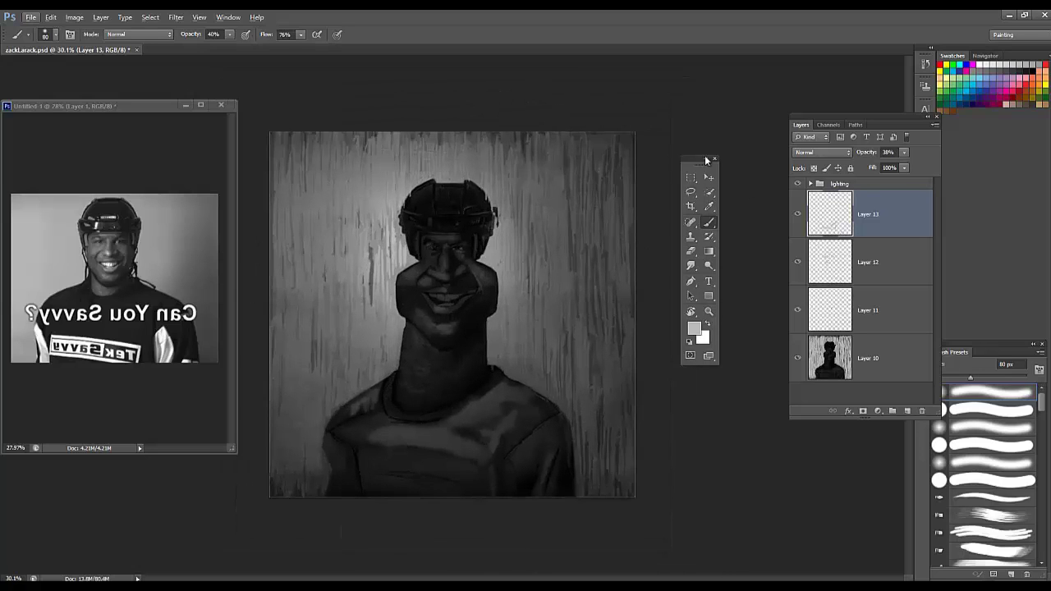
Step: Merge highlight Layers 12 and 13 into one layer
left_click(874, 274, "shift")
key("ctrl+e")
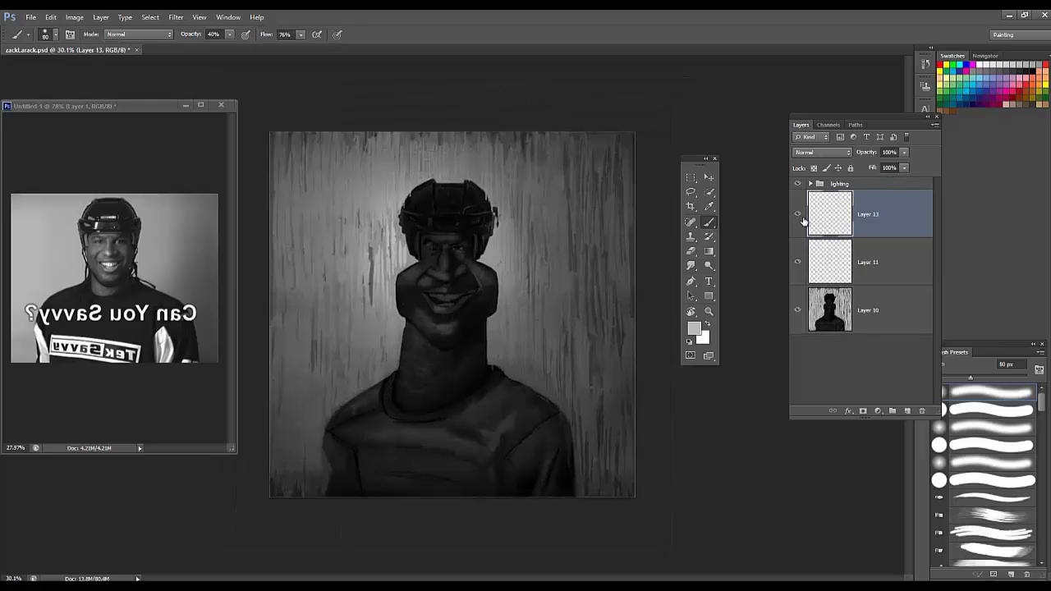
Step: Merge Layer 13 with Layer 11, and merge the result with Layer 10 into one painting layer
left_click(864, 274, "shift")
key("ctrl+e")
double_click(812, 215)
left_click(947, 246)
left_click(802, 217)
left_click(802, 217)
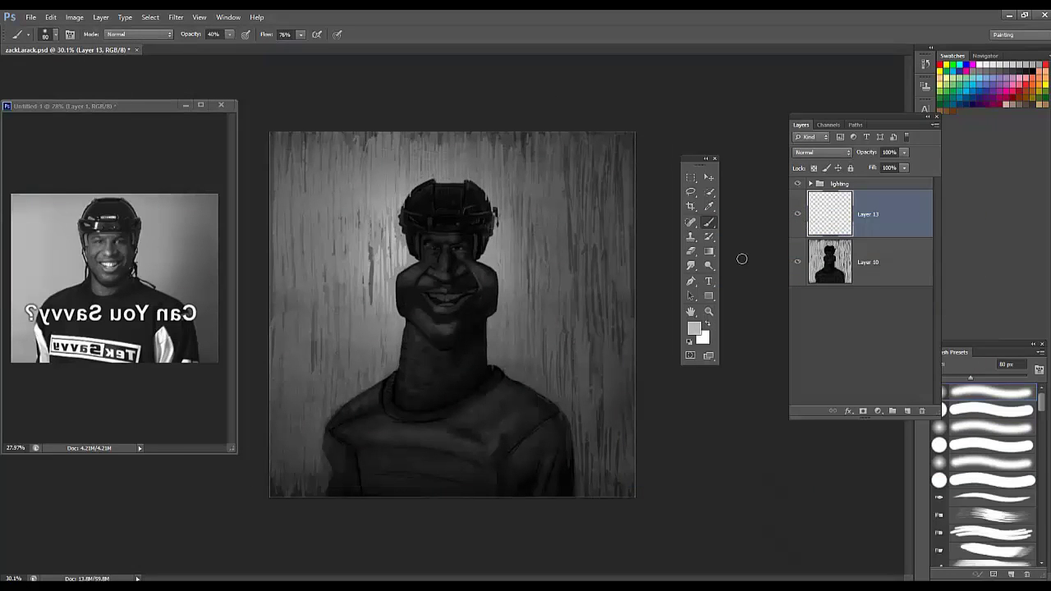
left_click(884, 269, "shift")
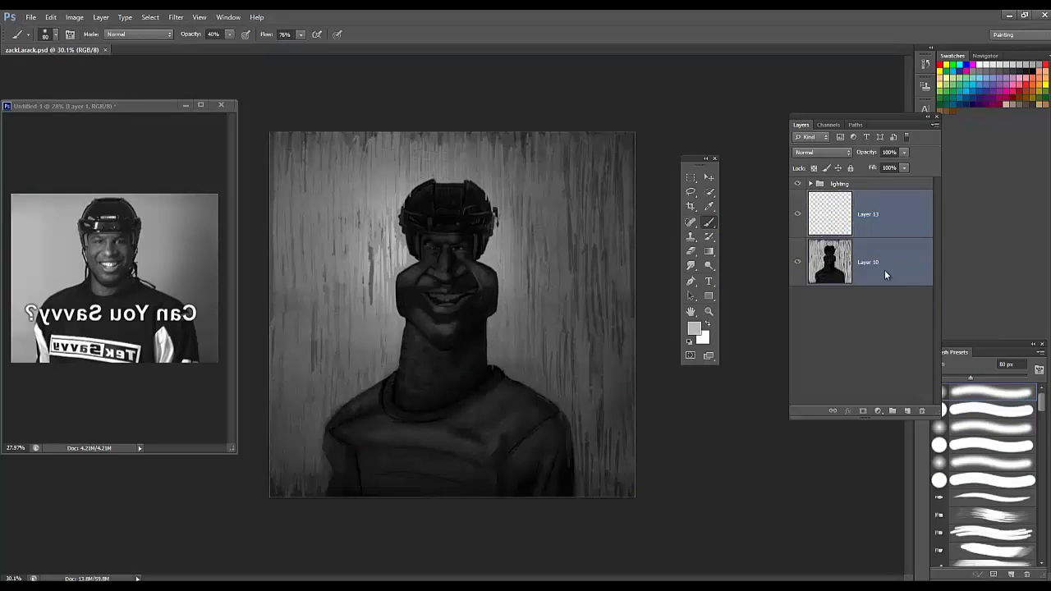
key("ctrl+e")
Step: Add a new layer below the lighting group, sample black from the helmet and choose the textured 30 brush tip at 17 px
left_click(908, 410)
left_click(451, 204, "alt")
right_click(552, 197)
left_click(665, 395)
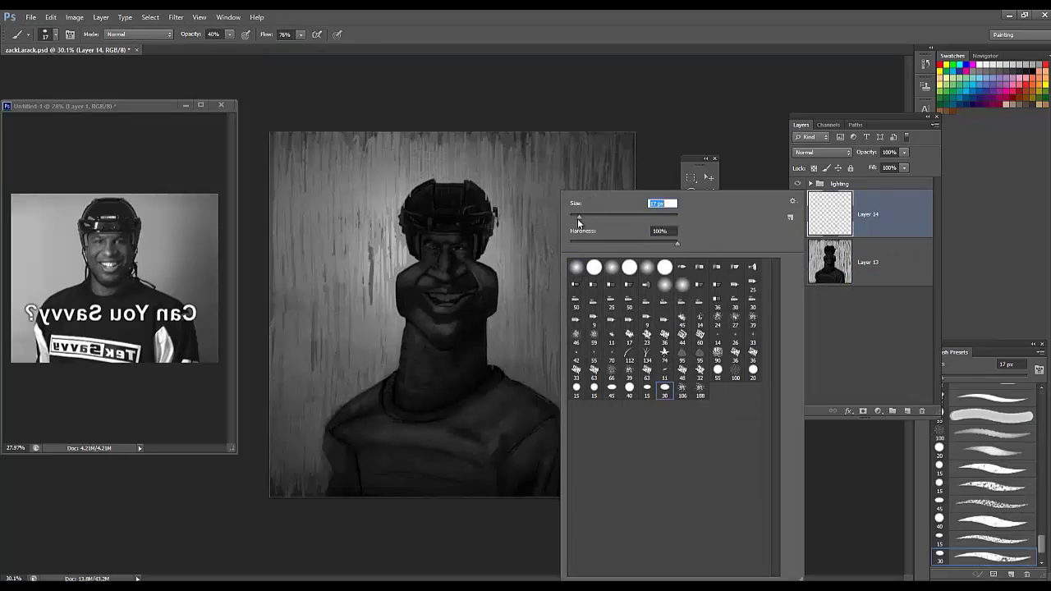
key("Return")
Step: Move the reference photo window closer to the painted face and set the brush to 7 px with 60% opacity
scroll(494, 261, "up", 6)
left_click_drag(155, 108, 194, 123)
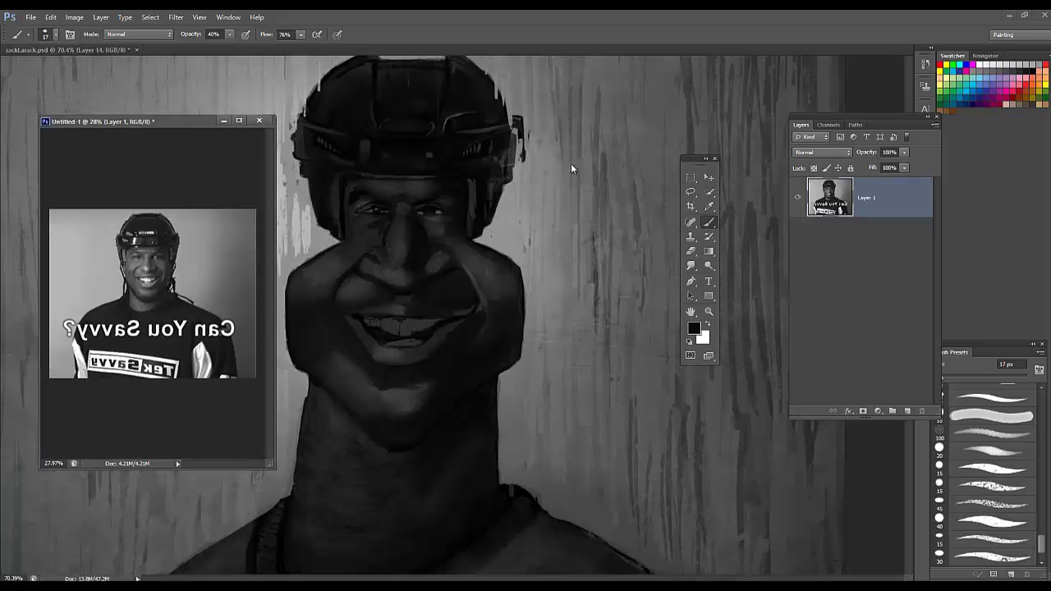
left_click(571, 167)
right_click(444, 187)
left_click_drag(473, 216, 467, 216)
left_click(450, 269, "alt")
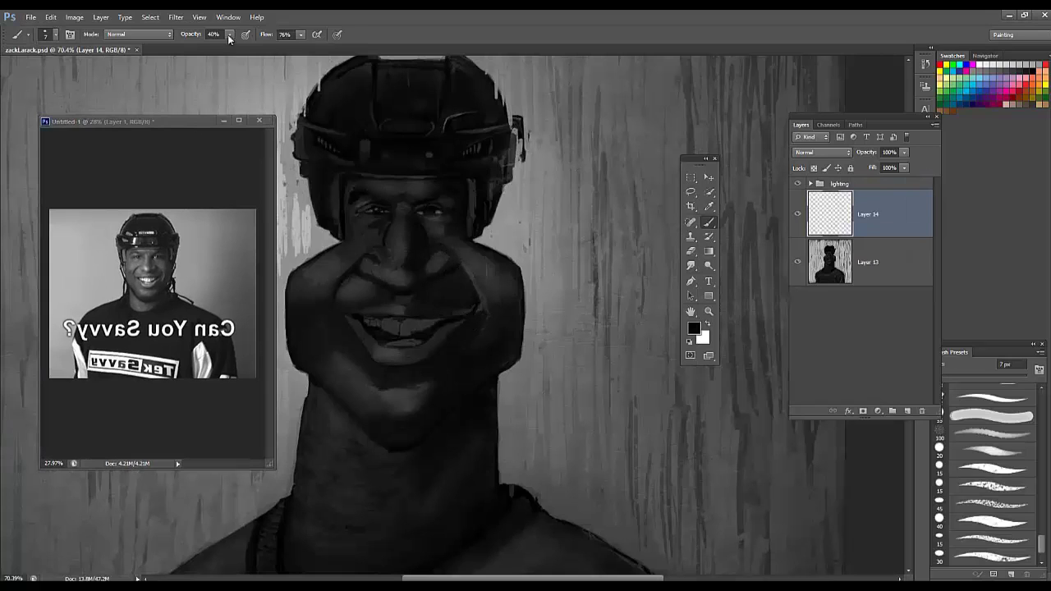
left_click(453, 266)
Step: Enlarge the reference photo to its head and shoulders and return to the painting document
left_click(205, 287)
scroll(207, 287, "up", 5)
left_click_drag(234, 261, 305, 282)
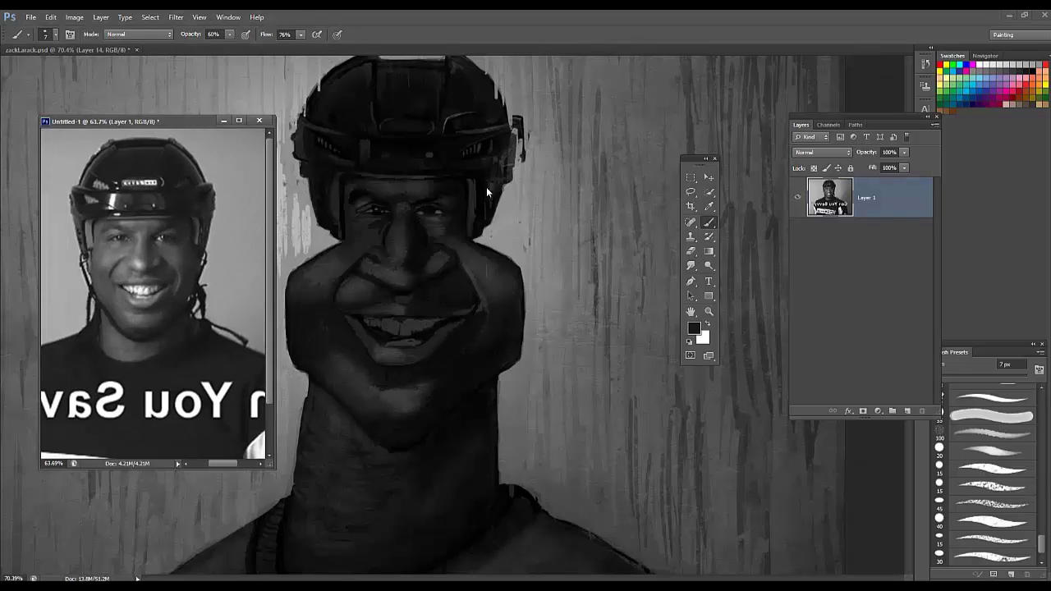
key("ctrl+Tab")
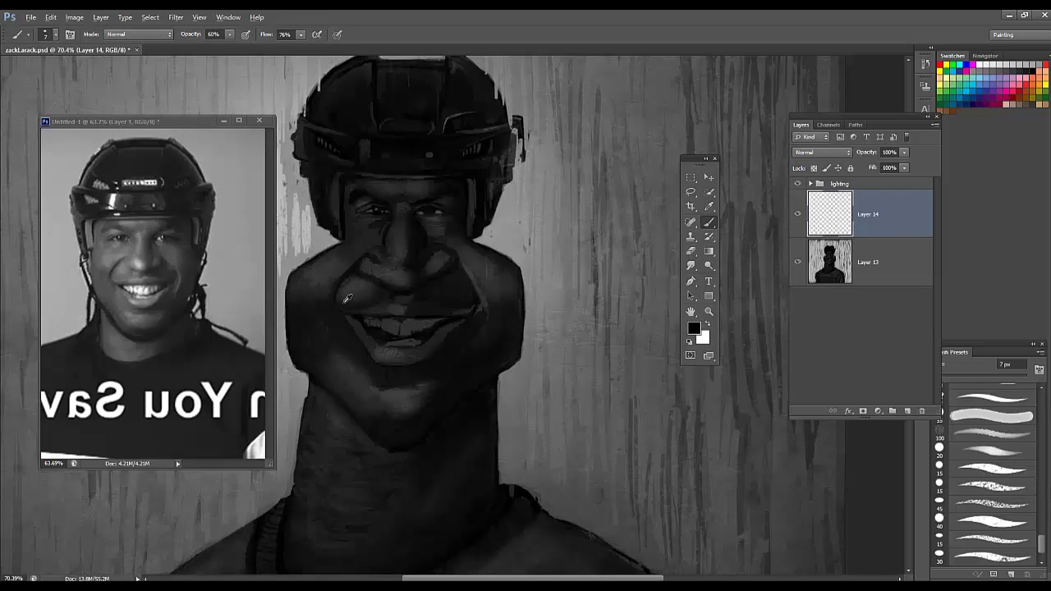
Step: Paint the smile crease and the corners of the mouth using dark tones sampled from the surrounding skin
left_click(361, 326, "alt")
left_click(345, 317, "alt")
left_click(478, 301, "alt")
left_click(476, 328, "alt")
left_click(485, 289, "alt")
left_click_drag(476, 337, 478, 312)
left_click(471, 335, "alt")
right_click(471, 363)
left_click(472, 345)
Step: Set the brush to 8 px and refine the mouth corner and teeth with a grey sampled from the mouth
right_click(472, 277)
type("8")
key("Return")
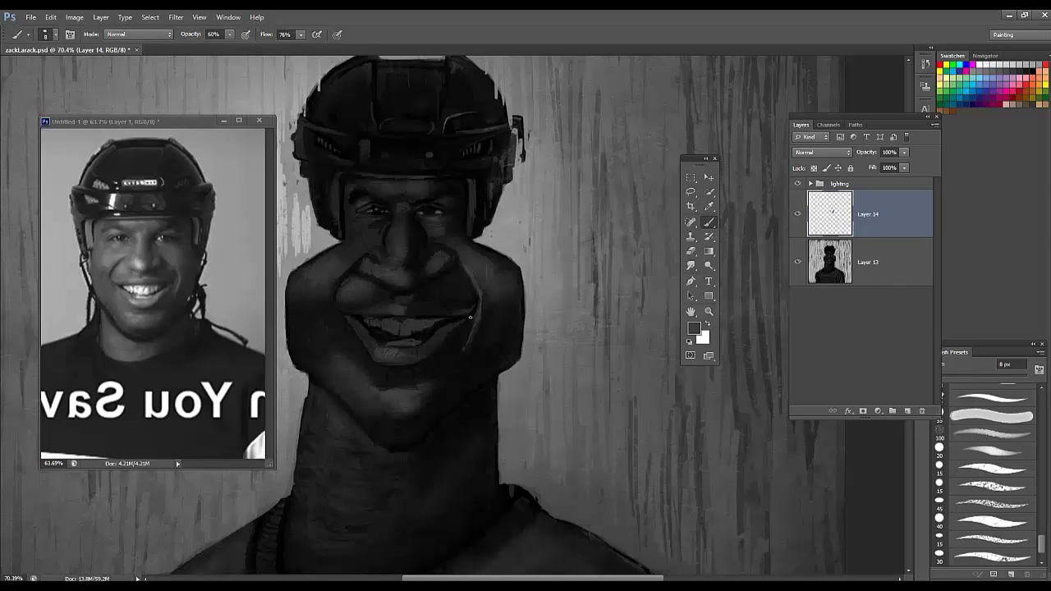
left_click(429, 328, "alt")
Step: Merge the mouth strokes into the painting layer and add a new layer with white as the foreground colour
key("ctrl+e")
left_click(908, 411)
key("x")
Step: Set the brush to 27 px and the new layer's opacity to 40%
right_click(333, 188)
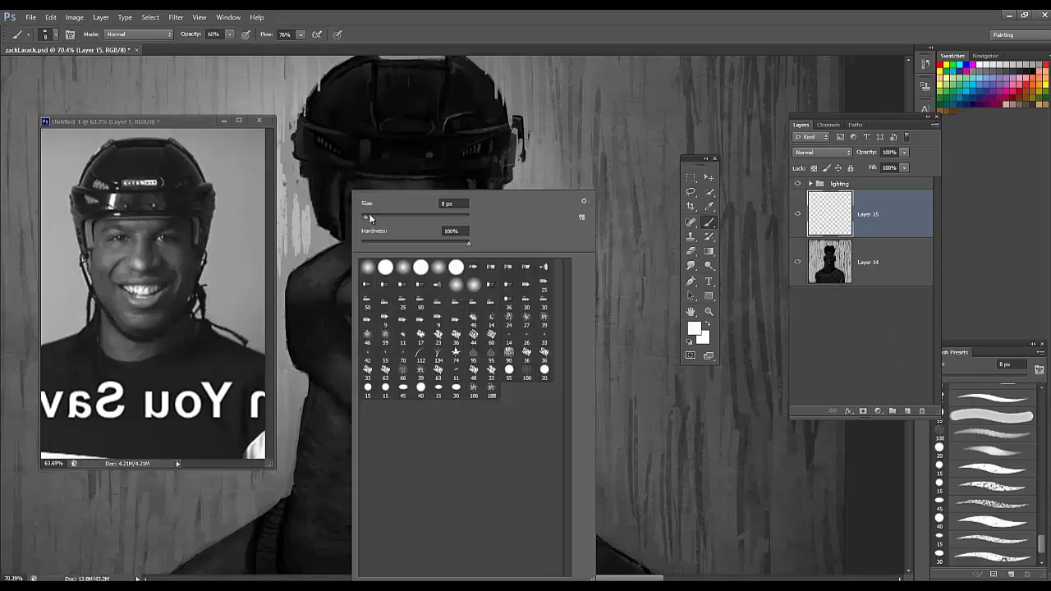
type("27")
key("Return")
left_click(904, 152)
left_click_drag(901, 169, 873, 172)
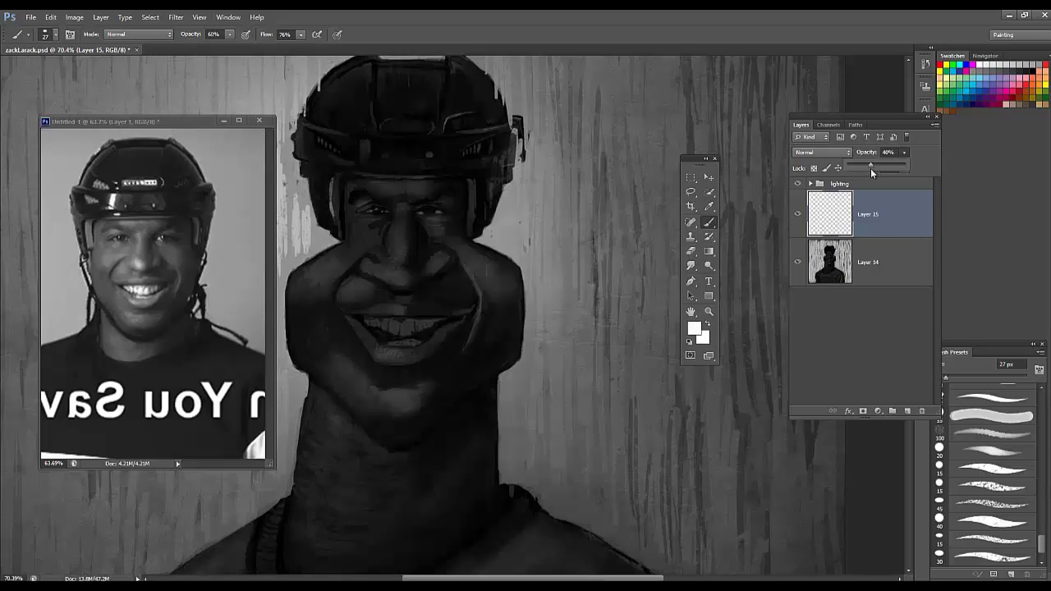
Step: Paint a white highlight along the helmet's lower rim above the forehead and set the brush to 10 px
mouse_move(414, 177)
left_mouse_down()
mouse_move(390, 175)
mouse_move(421, 177)
left_mouse_up()
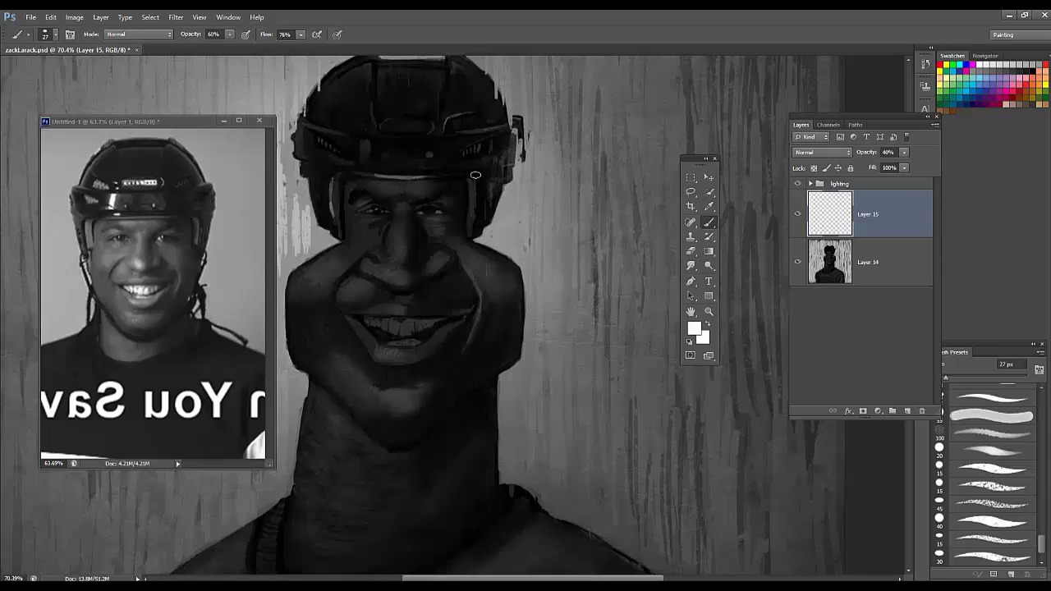
right_click(474, 183)
type("10")
key("Return")
right_click(477, 189)
key("Escape")
Step: Undo the last rim stroke and paint white highlights on the helmet's front strip, ridges and brim
left_click_drag(370, 91, 386, 144)
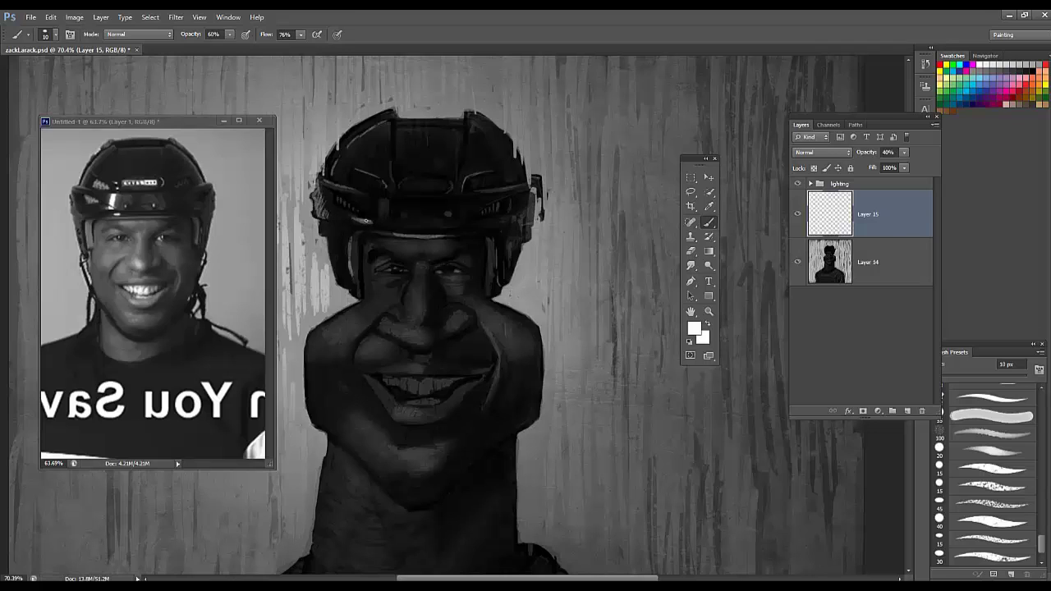
key("ctrl+z")
left_click_drag(383, 200, 383, 218)
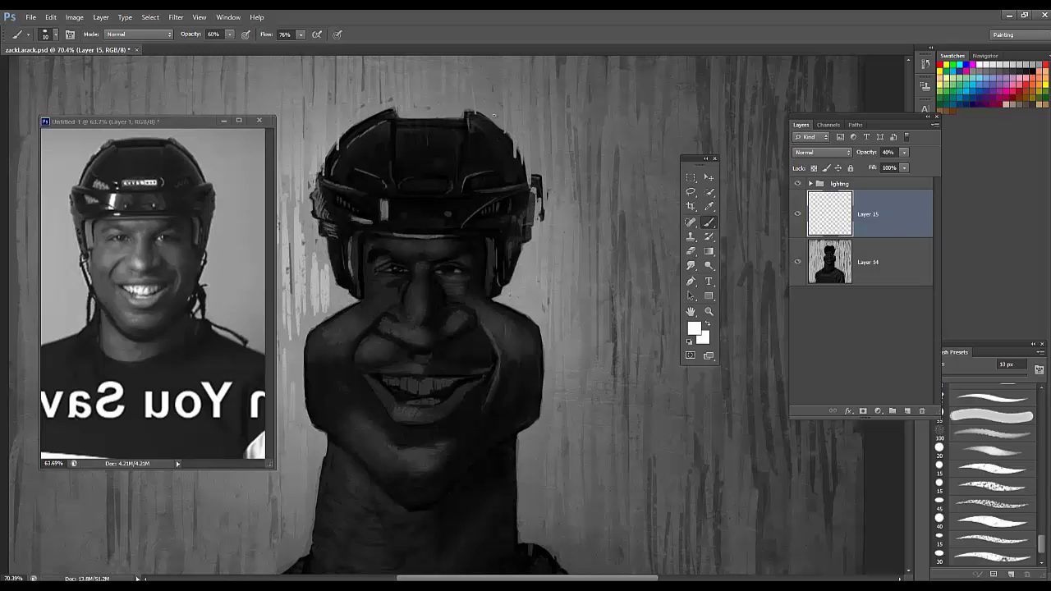
key("r")
mouse_move(493, 115)
left_mouse_down()
mouse_move(525, 132)
mouse_move(482, 127)
left_mouse_up()
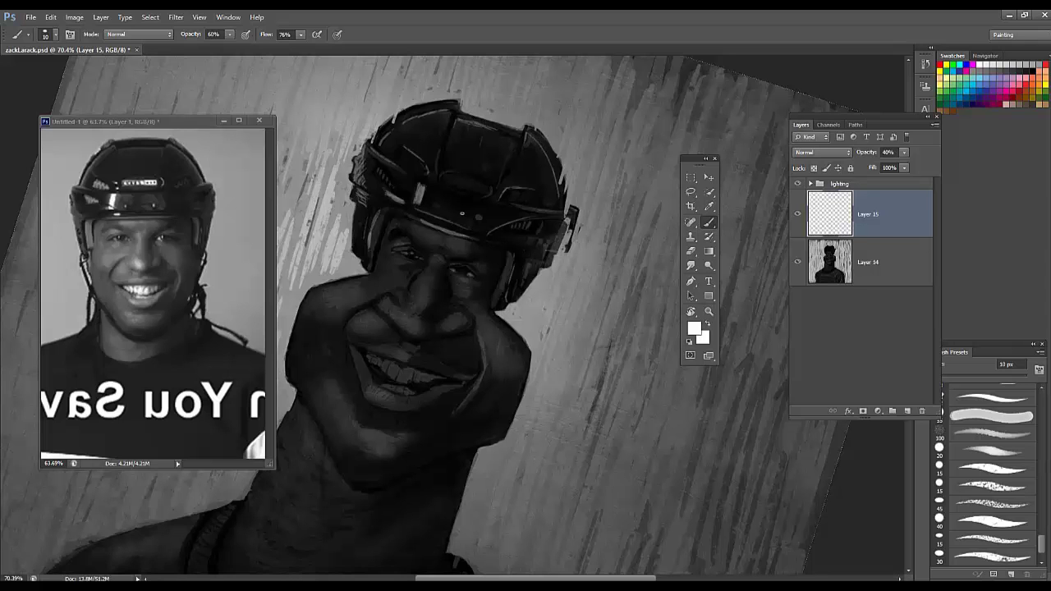
key("r")
left_click_drag(473, 200, 430, 181)
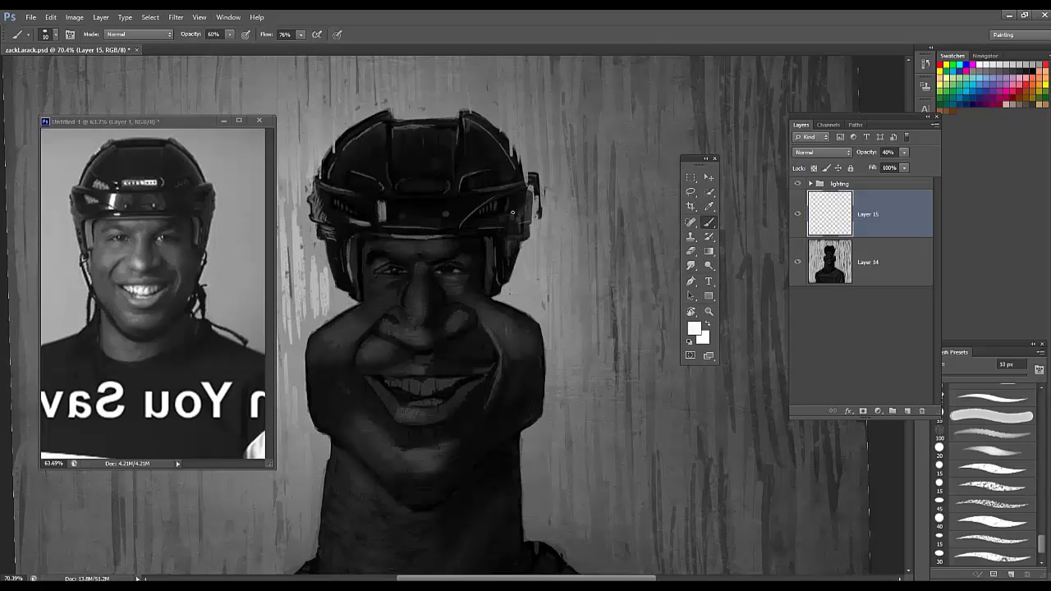
Step: Rework the highlight along the helmet's side brim, undoing two strokes, and add one on the cheek guard
mouse_move(510, 185)
left_mouse_down()
mouse_move(428, 175)
mouse_move(446, 192)
left_mouse_up()
key("ctrl+alt+z")
key("ctrl+alt+z")
left_click_drag(485, 263, 488, 291)
Step: Choose a soft round 6 px brush, restore the default colours and add a new layer above the helmet highlights
scroll(443, 254, "up", 5)
right_click(456, 274)
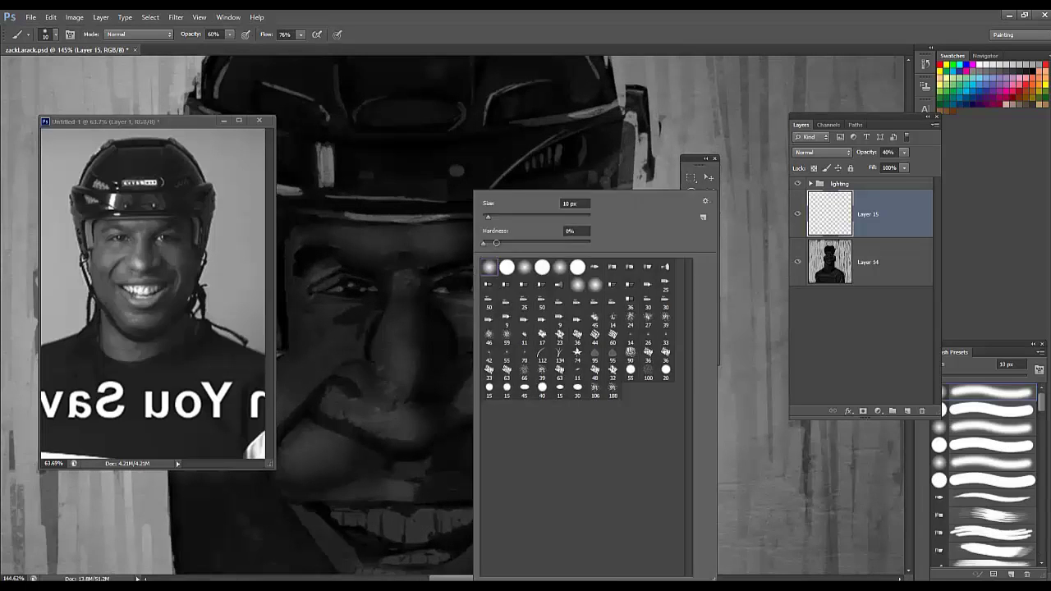
left_click(477, 219)
left_click(454, 285)
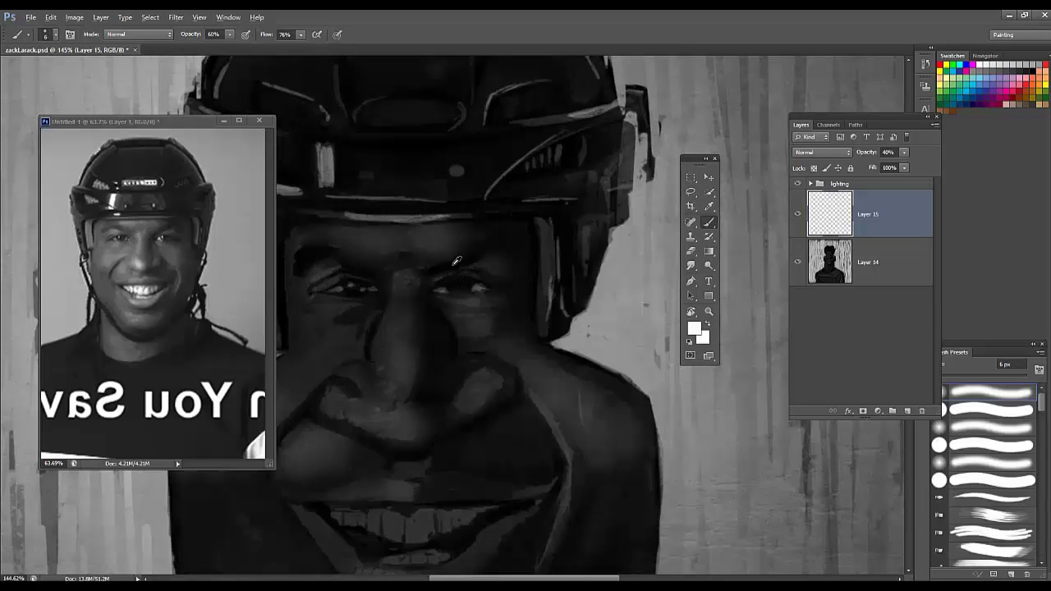
key("d")
key("ctrl+shift+alt+n")
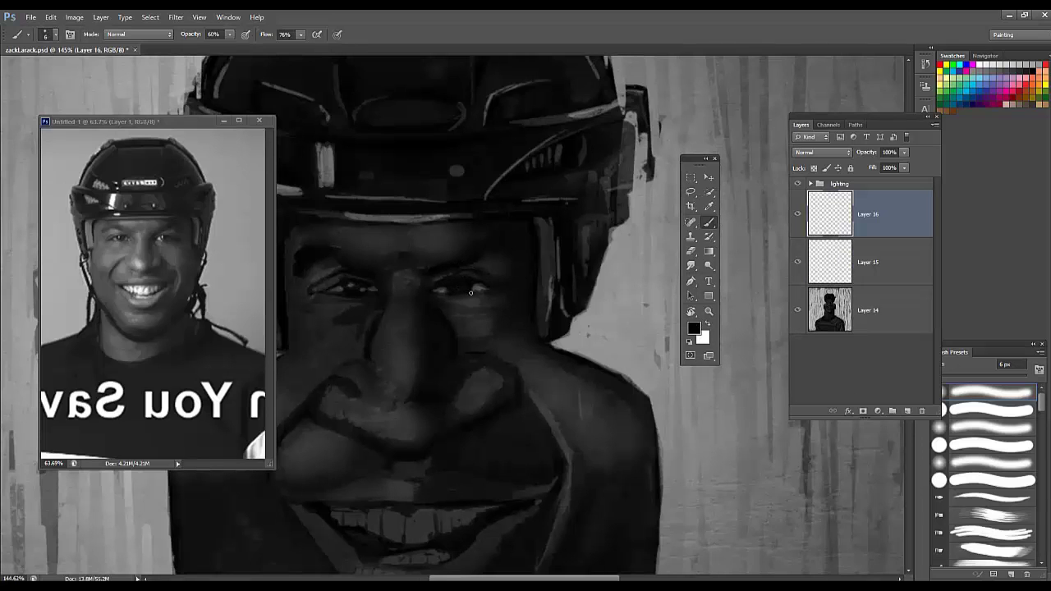
Step: Paint white catchlights in both eyes with the textured brush at 7 px and sample a dark tone beside the eye
key("x")
right_click(504, 293)
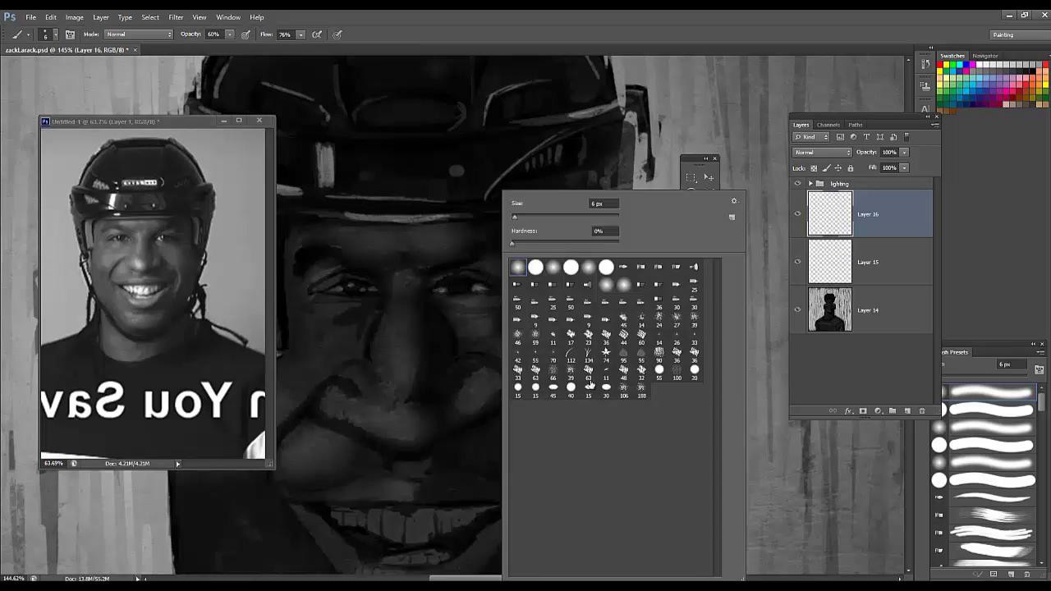
type("7")
key("Return")
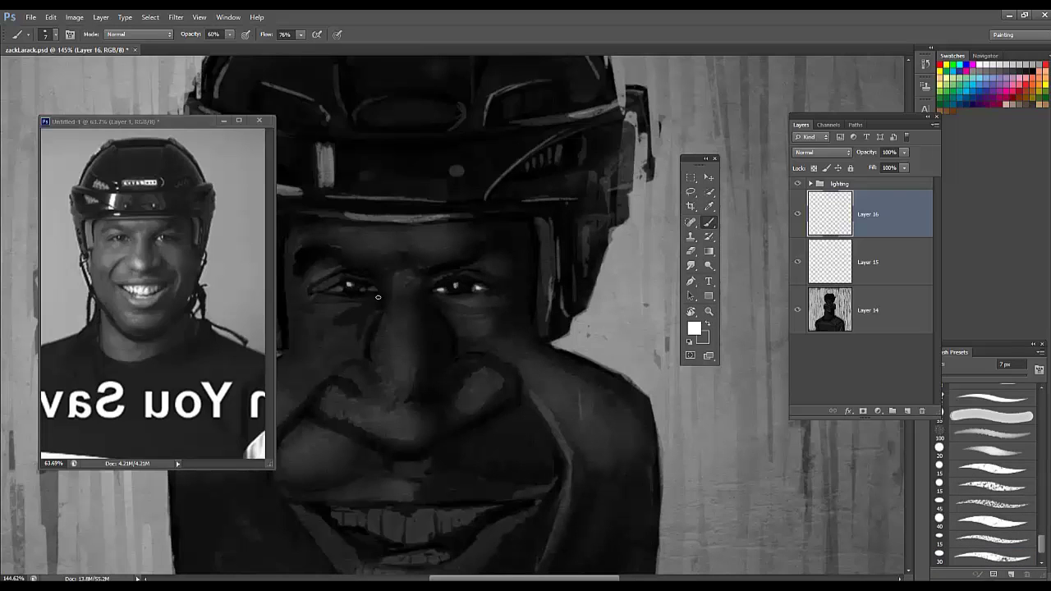
key("x")
left_click(442, 290, "alt")
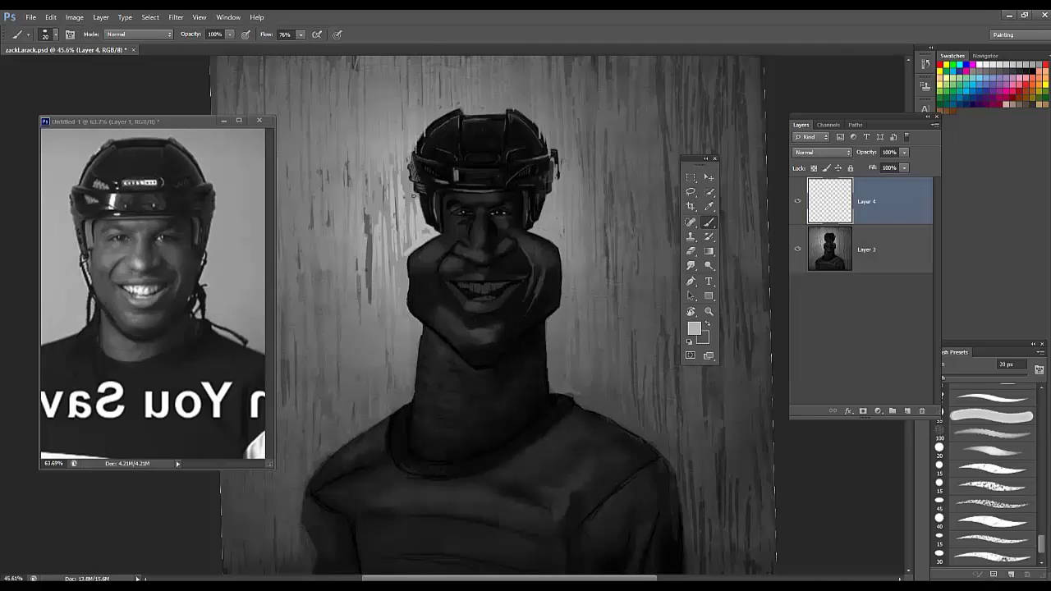
Step: Pick a near-white foreground colour and outline the helmet's left edge up to its top corner on Layer 4
key("i")
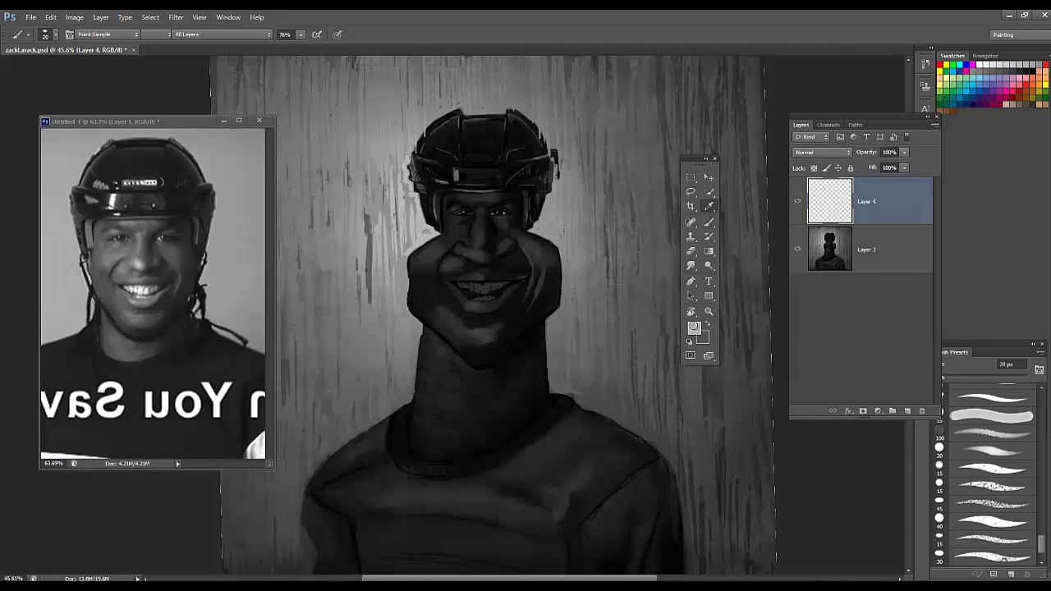
left_click(694, 328)
left_click(873, 287)
key("b")
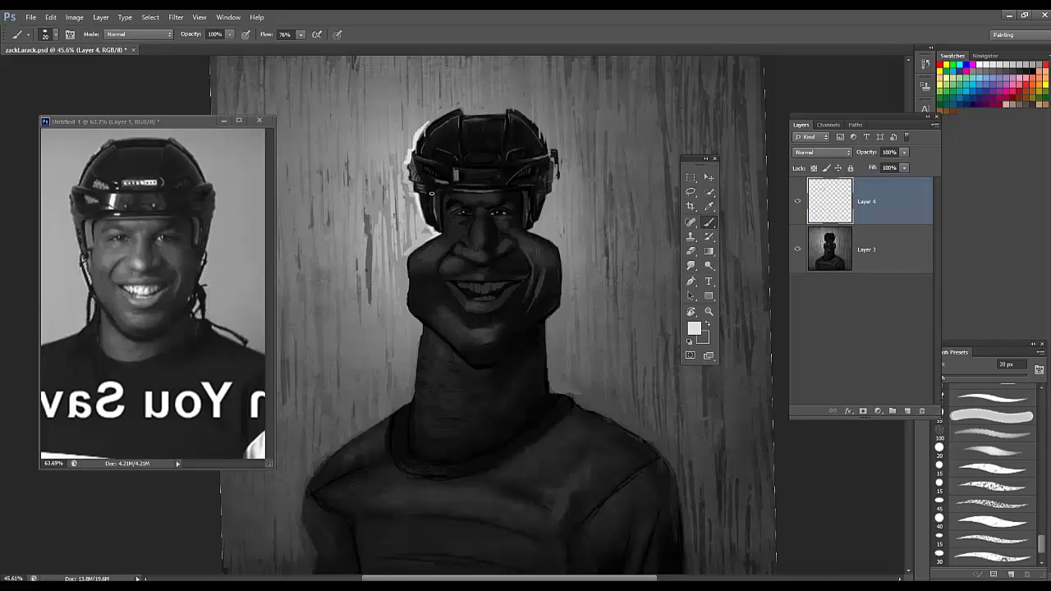
left_click_drag(420, 129, 452, 109)
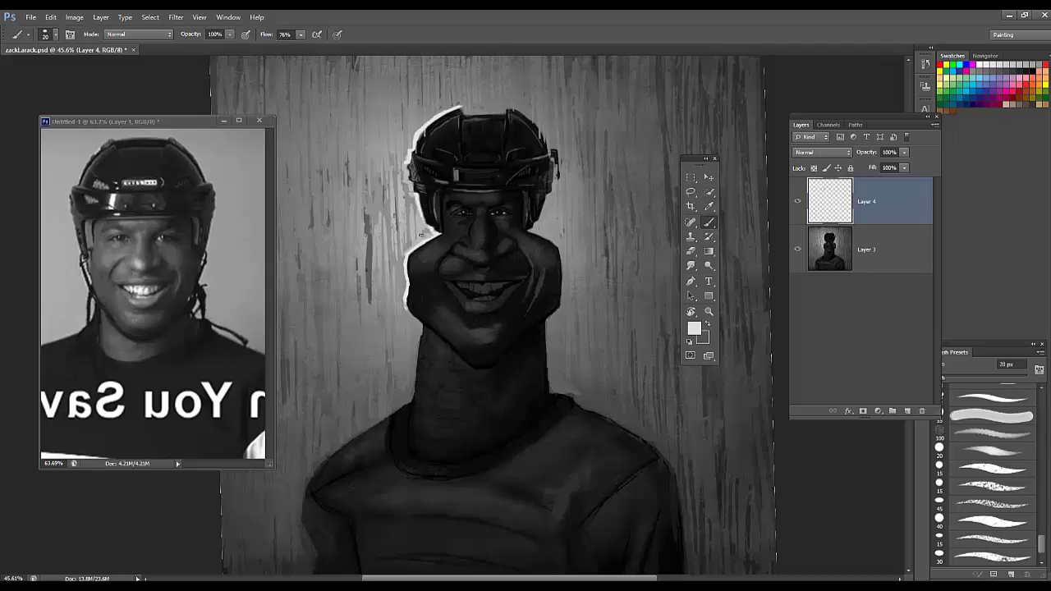
Step: Surround the head and neck with vertical near-white background strokes, using the textured brush at 35 px
mouse_move(421, 235)
left_mouse_down()
mouse_move(417, 215)
mouse_move(412, 234)
mouse_move(417, 214)
mouse_move(408, 229)
mouse_move(403, 136)
mouse_move(414, 97)
mouse_move(455, 64)
mouse_move(429, 113)
left_mouse_up()
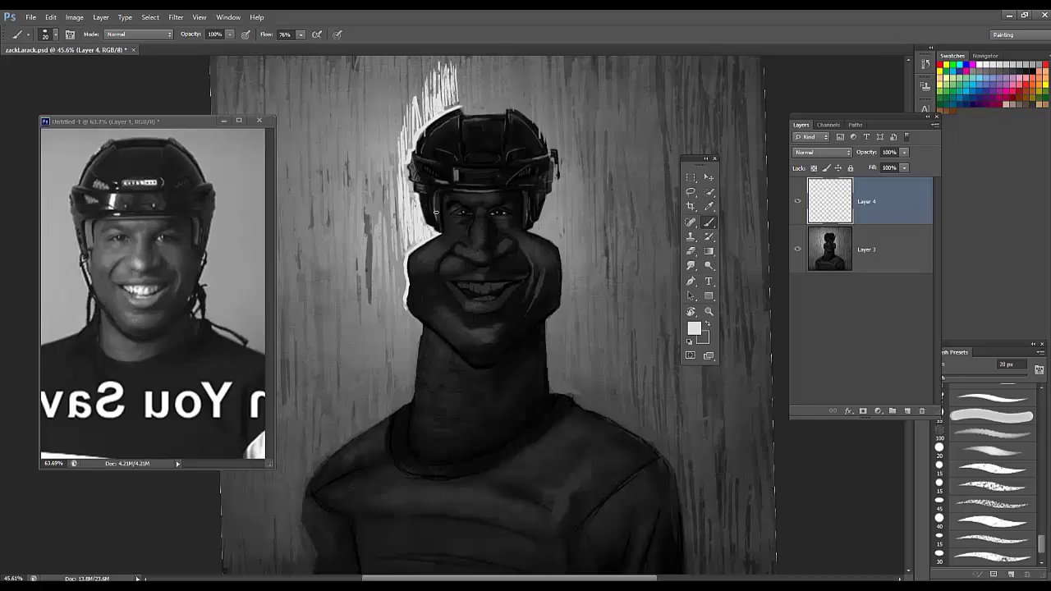
left_click(1037, 445)
mouse_move(460, 307)
left_mouse_down()
mouse_move(504, 275)
mouse_move(460, 338)
mouse_move(460, 292)
mouse_move(455, 368)
mouse_move(456, 292)
left_mouse_up()
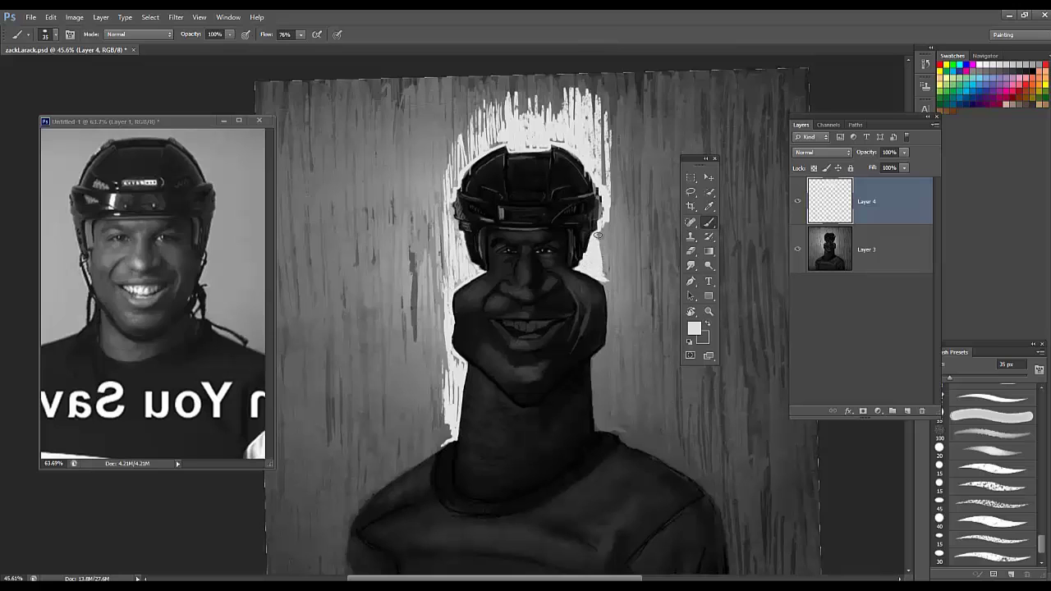
mouse_move(598, 236)
left_mouse_down()
mouse_move(612, 301)
mouse_move(611, 206)
mouse_move(612, 352)
mouse_move(621, 205)
mouse_move(628, 283)
mouse_move(618, 136)
mouse_move(641, 251)
mouse_move(632, 345)
mouse_move(619, 317)
mouse_move(596, 364)
mouse_move(595, 410)
mouse_move(604, 420)
mouse_move(610, 383)
mouse_move(621, 413)
mouse_move(632, 411)
mouse_move(611, 359)
mouse_move(603, 429)
left_mouse_up()
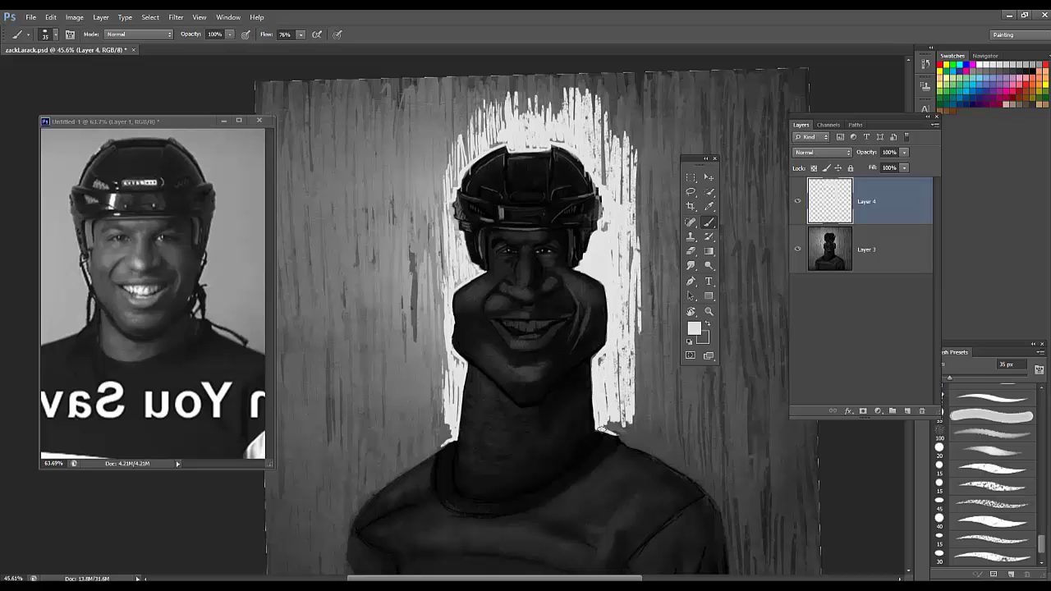
Step: Outline the right shoulder in near-white and paint vertical strokes above it, undoing the last two strokes on the way
left_click_drag(628, 379, 582, 297)
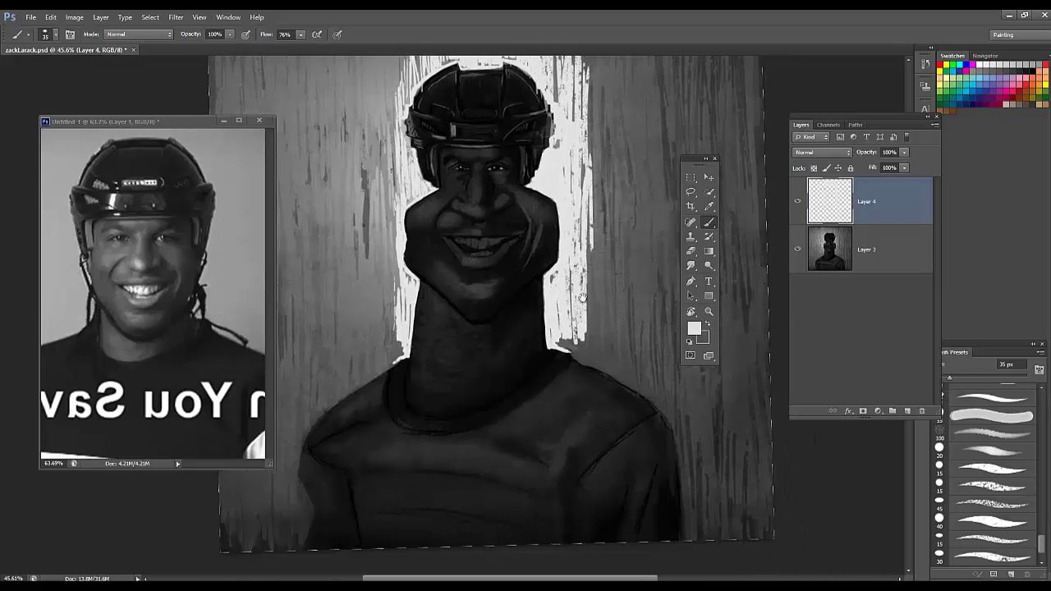
mouse_move(569, 349)
left_mouse_down()
mouse_move(580, 325)
mouse_move(598, 363)
mouse_move(593, 314)
mouse_move(624, 373)
mouse_move(661, 404)
mouse_move(626, 314)
mouse_move(640, 392)
left_mouse_up()
left_click_drag(640, 312, 651, 388)
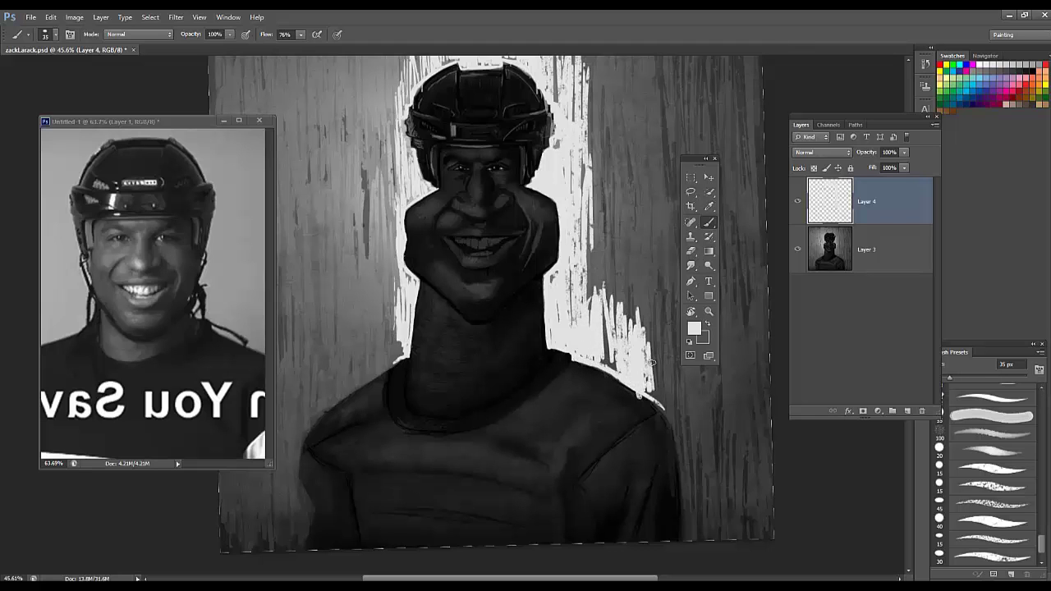
key("ctrl+alt+z")
key("ctrl+alt+z")
left_click_drag(638, 301, 647, 332)
Step: Move the tool palette and the reference photo window clear of the canvas
left_click_drag(696, 159, 990, 164)
key("ctrl+minus")
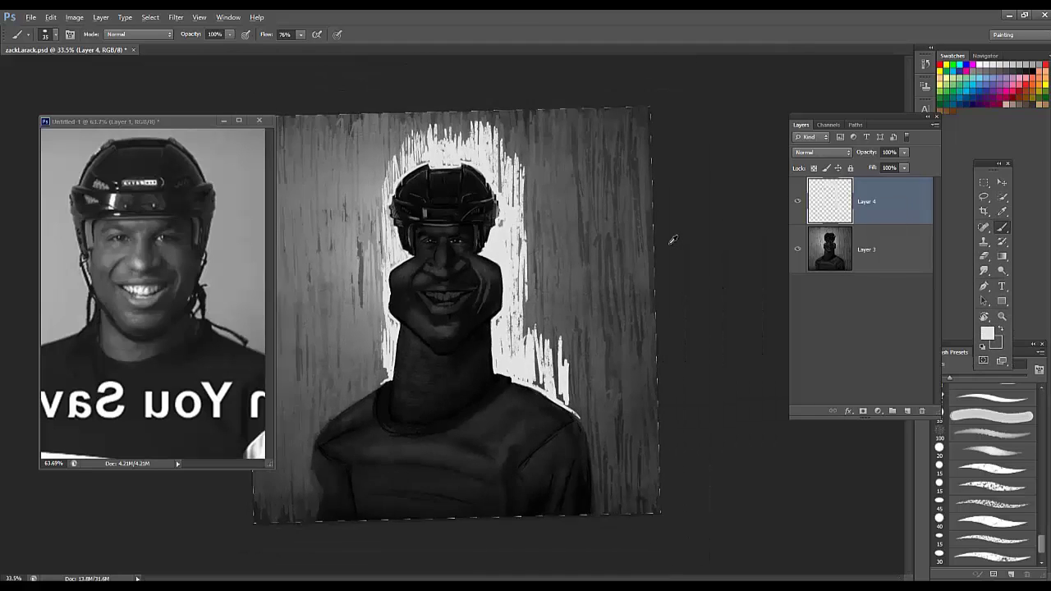
left_click_drag(195, 119, 138, 111)
Step: Cover the background to the right of the figure with vertical near-white strokes, varying the brush size up to 70 px
mouse_move(553, 314)
left_mouse_down()
mouse_move(530, 299)
mouse_move(541, 252)
mouse_move(575, 364)
mouse_move(598, 516)
left_mouse_up()
left_click_drag(601, 427, 614, 512)
left_click_drag(623, 456, 625, 513)
mouse_move(639, 448)
left_mouse_down()
mouse_move(656, 495)
mouse_move(643, 402)
left_mouse_up()
key("bracketleft")
key("bracketleft")
left_click_drag(579, 373, 589, 427)
left_click_drag(602, 358, 613, 439)
mouse_move(622, 346)
left_mouse_down()
mouse_move(631, 455)
mouse_move(584, 296)
mouse_move(617, 369)
mouse_move(647, 283)
mouse_move(599, 311)
mouse_move(649, 185)
mouse_move(620, 123)
mouse_move(561, 143)
mouse_move(579, 230)
mouse_move(513, 123)
mouse_move(401, 151)
mouse_move(442, 123)
mouse_move(532, 138)
mouse_move(592, 111)
mouse_move(618, 205)
left_mouse_up()
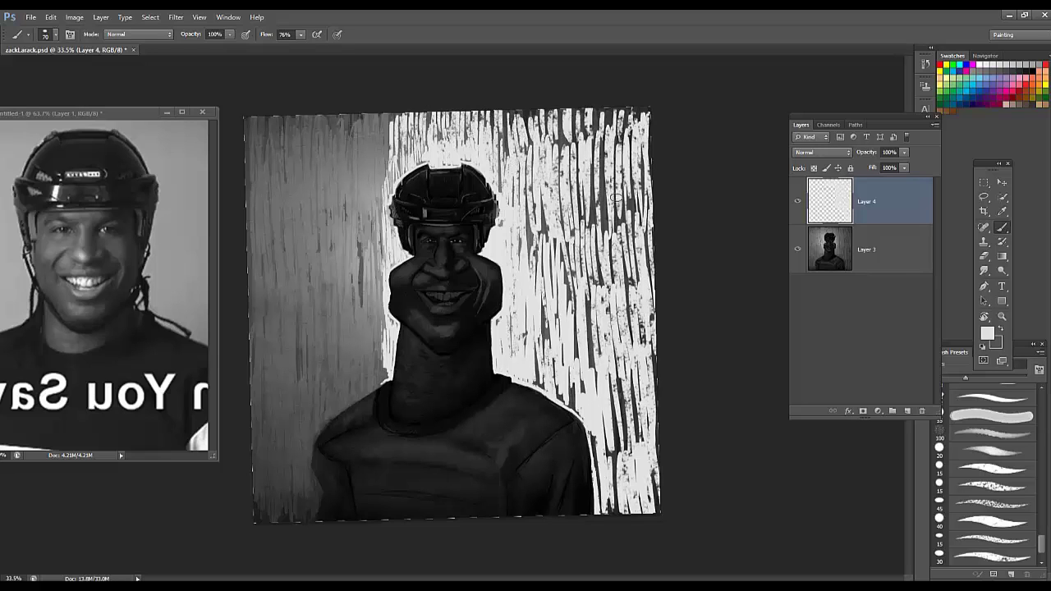
Step: Paint near-white vertical strokes beside the helmet's left side and outline the left shoulder and arm with a 45 px brush
mouse_move(376, 160)
left_mouse_down()
mouse_move(382, 114)
mouse_move(378, 230)
left_mouse_up()
mouse_move(363, 115)
left_mouse_down()
mouse_move(379, 320)
mouse_move(375, 279)
left_mouse_up()
mouse_move(377, 360)
left_mouse_down()
mouse_move(355, 139)
mouse_move(339, 141)
mouse_move(335, 108)
mouse_move(340, 212)
mouse_move(357, 209)
mouse_move(355, 297)
mouse_move(345, 234)
mouse_move(314, 171)
mouse_move(359, 351)
mouse_move(383, 382)
mouse_move(336, 415)
mouse_move(362, 394)
left_mouse_up()
left_click_drag(313, 442, 310, 467)
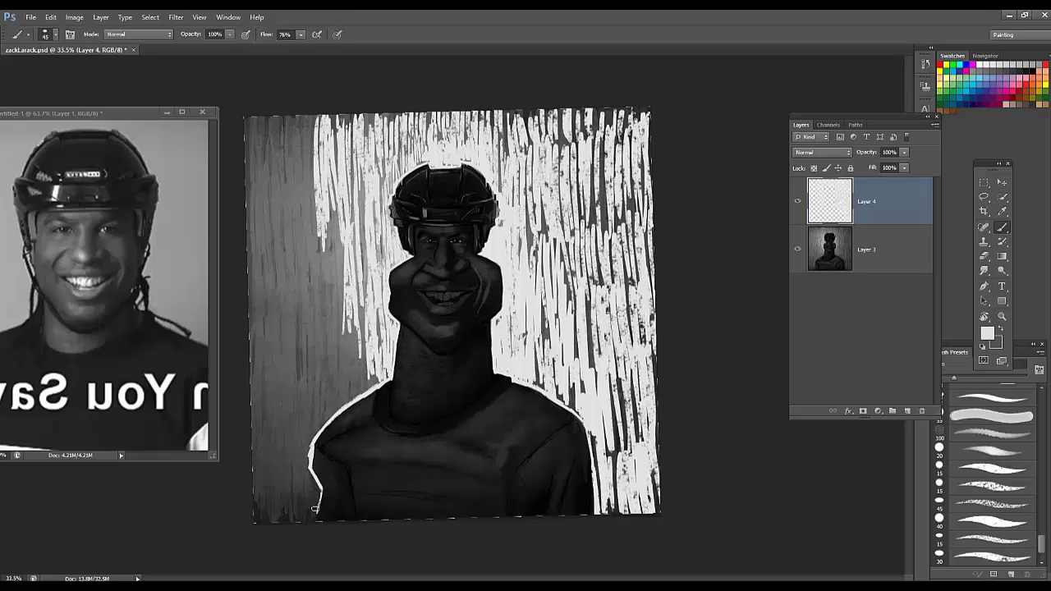
Step: Fill the remaining background to the left of the figure with vertical near-white strokes using a 60 px brush
mouse_move(314, 509)
left_mouse_down()
mouse_move(301, 535)
mouse_move(282, 531)
mouse_move(264, 507)
mouse_move(289, 496)
left_mouse_up()
mouse_move(294, 392)
left_mouse_down()
mouse_move(279, 460)
mouse_move(311, 493)
mouse_move(263, 427)
mouse_move(299, 417)
left_mouse_up()
mouse_move(304, 468)
left_mouse_down()
mouse_move(308, 389)
mouse_move(319, 392)
mouse_move(331, 361)
mouse_move(346, 388)
mouse_move(362, 352)
mouse_move(349, 264)
mouse_move(342, 352)
mouse_move(318, 317)
mouse_move(307, 346)
mouse_move(306, 123)
mouse_move(284, 132)
mouse_move(253, 173)
mouse_move(300, 199)
mouse_move(332, 271)
left_mouse_up()
mouse_move(300, 214)
left_mouse_down()
mouse_move(271, 201)
mouse_move(275, 410)
mouse_move(257, 214)
mouse_move(281, 205)
mouse_move(270, 135)
left_mouse_up()
left_click_drag(307, 294, 312, 384)
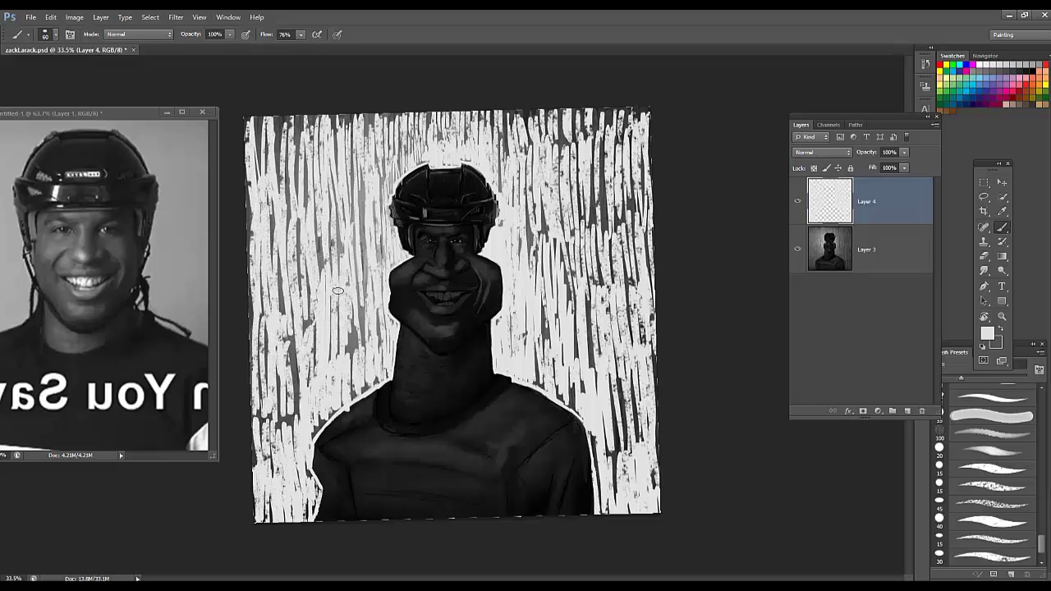
left_click_drag(342, 289, 350, 357)
left_click_drag(360, 355, 361, 282)
left_click_drag(360, 135, 364, 209)
Step: Add a new layer above the background strokes, reset the colours to black and white and choose the soft round brush
left_click(907, 411)
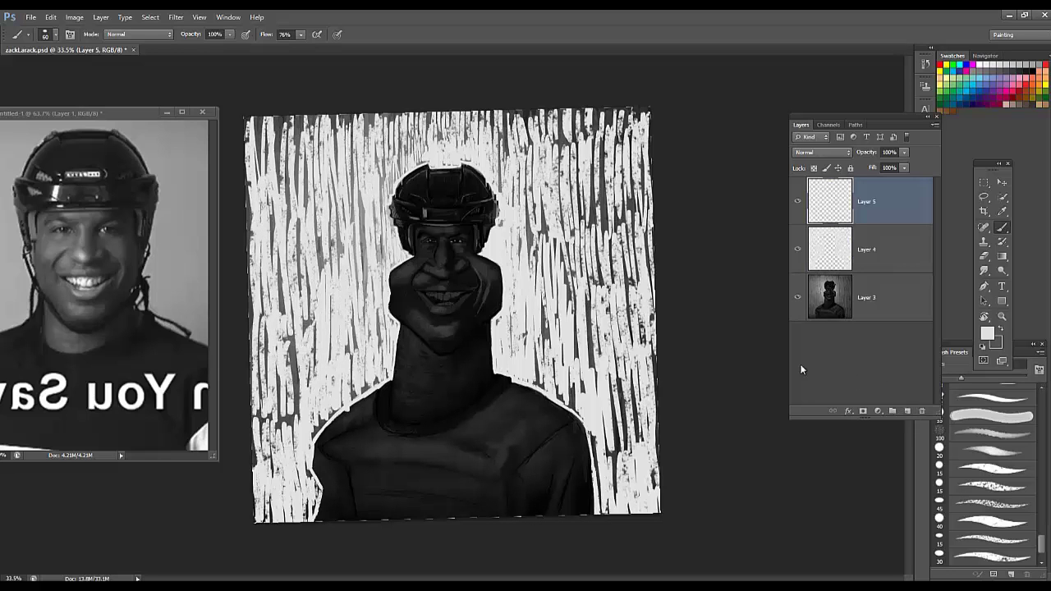
left_click(983, 348)
left_click_drag(988, 164, 698, 193)
right_click(580, 268)
left_click(605, 268)
left_click(868, 239)
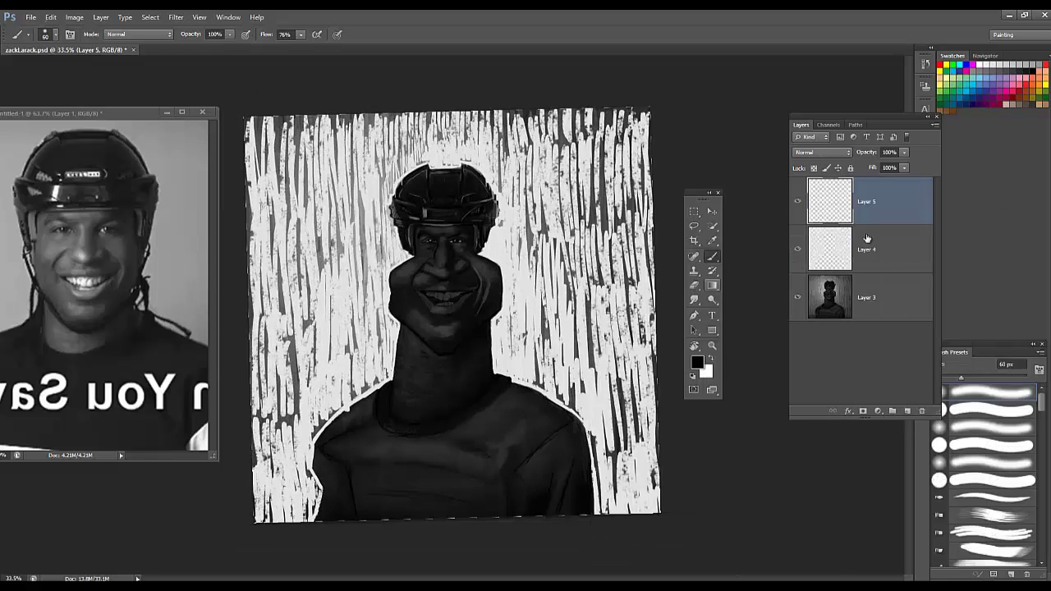
Step: Paint a soft black vignette around the edges of the canvas on the new layer with a 400 px brush
key("bracketright")
key("bracketright")
key("bracketright")
key("bracketright")
key("bracketright")
key("bracketright")
key("bracketright")
mouse_move(624, 123)
left_mouse_down()
mouse_move(666, 271)
mouse_move(650, 519)
left_mouse_up()
left_click_drag(305, 552, 240, 489)
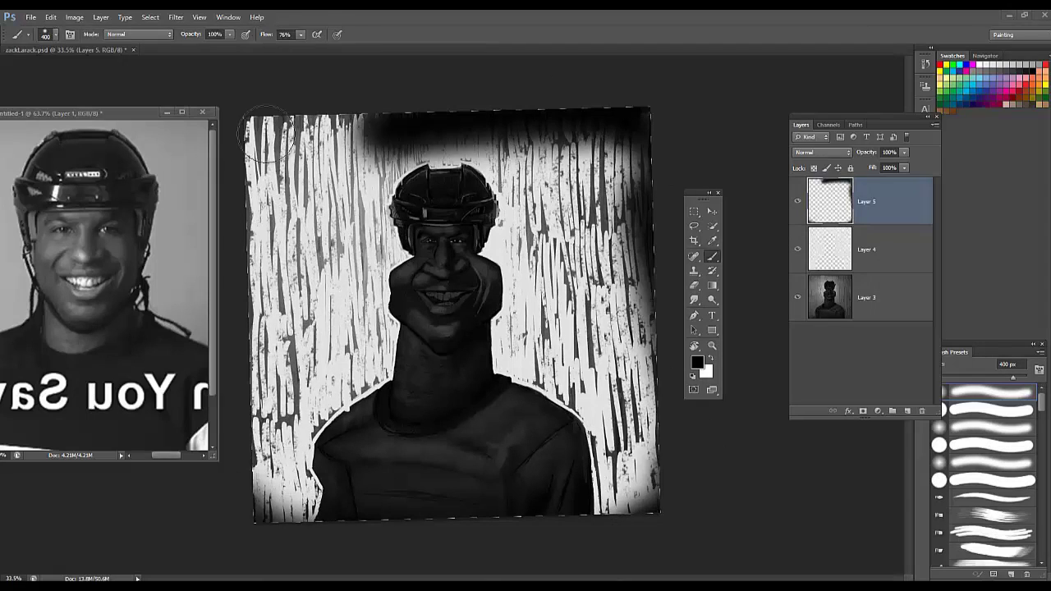
left_click_drag(240, 164, 689, 543)
Step: Set the vignette layer's opacity to 62% and straighten the rotated canvas view
left_click(904, 153)
left_click_drag(905, 167, 870, 180)
left_click(872, 256)
left_click(904, 152)
left_click(870, 201)
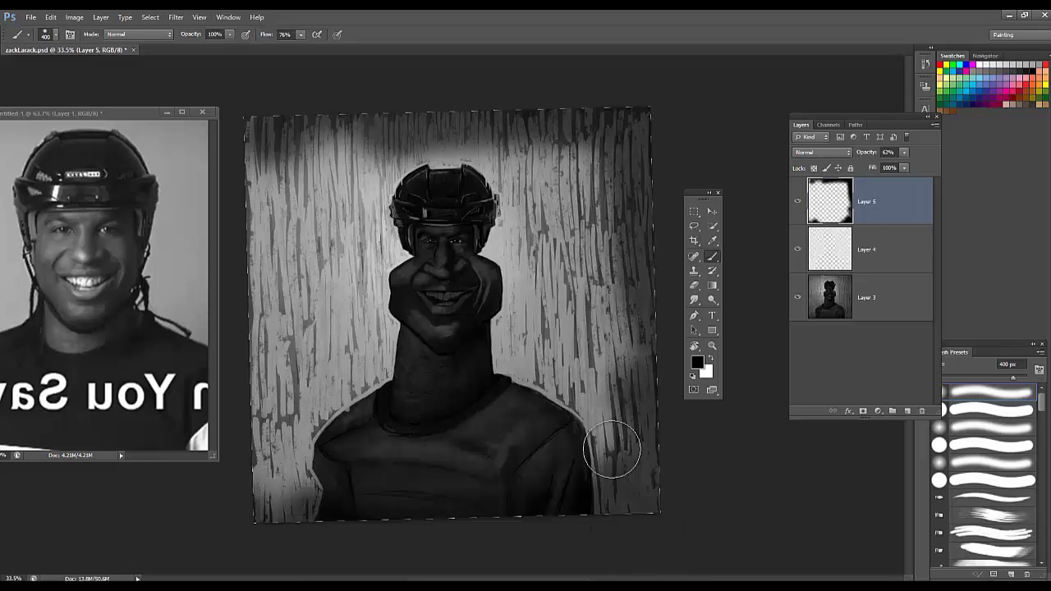
key("r")
key("Escape")
scroll(633, 298, "down", 5)
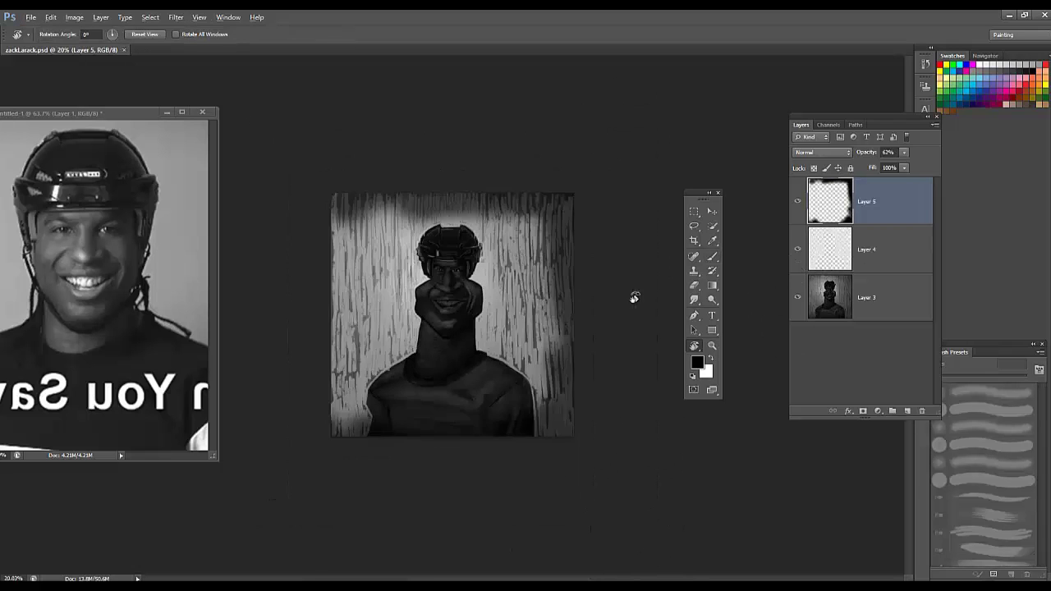
scroll(634, 298, "up", 7)
scroll(635, 297, "down", 5)
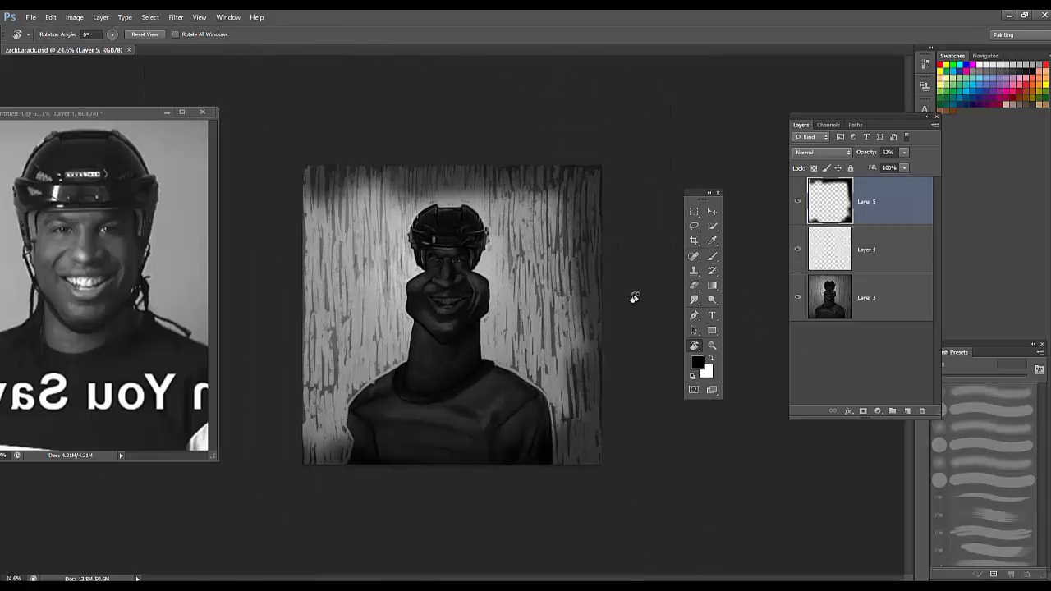
Step: Fine-tune the vignette layer's opacity, then merge it and the background strokes into the figure layer and save the document
left_click(878, 239, "ctrl")
key("ctrl+e")
left_click(798, 204)
left_click(798, 205)
left_click(904, 153)
left_click_drag(905, 167, 891, 169)
left_click(864, 248, "ctrl")
key("ctrl+e")
scroll(498, 301, "up", 4)
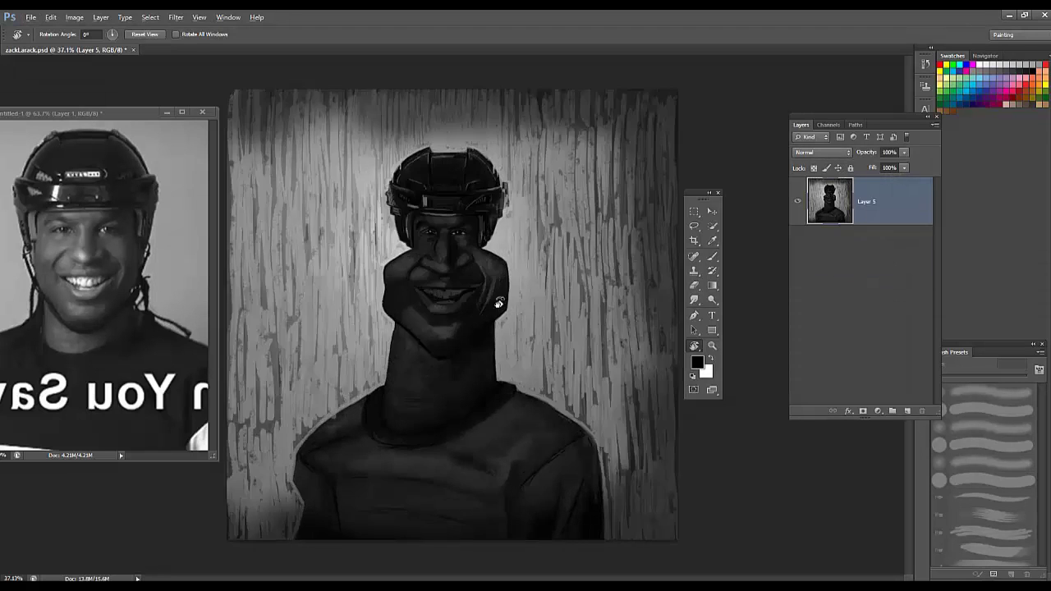
scroll(500, 304, "down", 2)
key("ctrl+s")
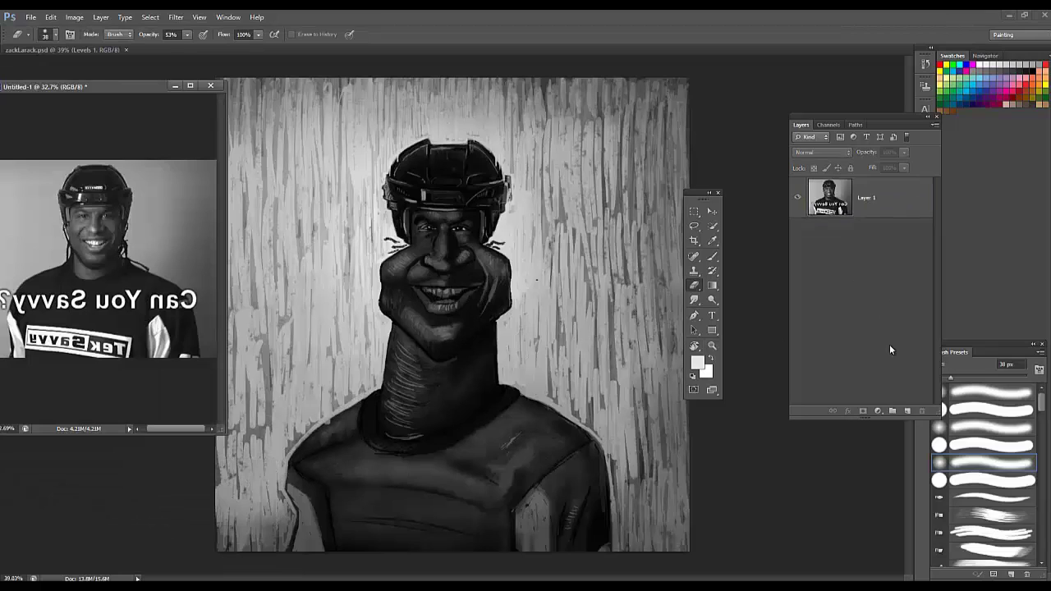
Step: Add a blank layer to the reference photo and another above the painting, and sample light grey for the brush
left_click(908, 411)
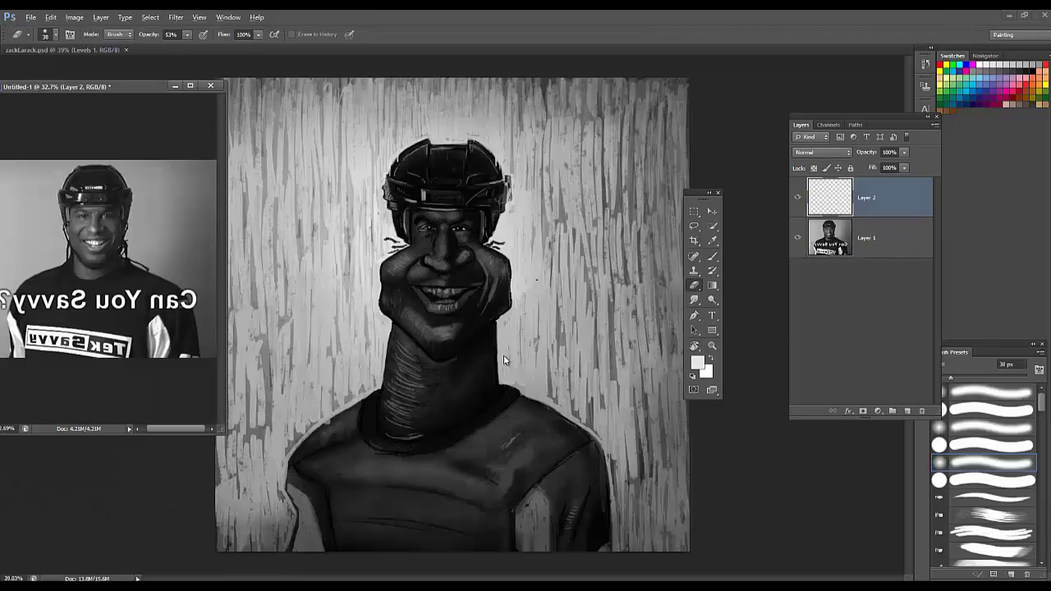
key("b")
left_click(513, 377, "alt")
left_click_drag(508, 383, 521, 387)
left_click(908, 410)
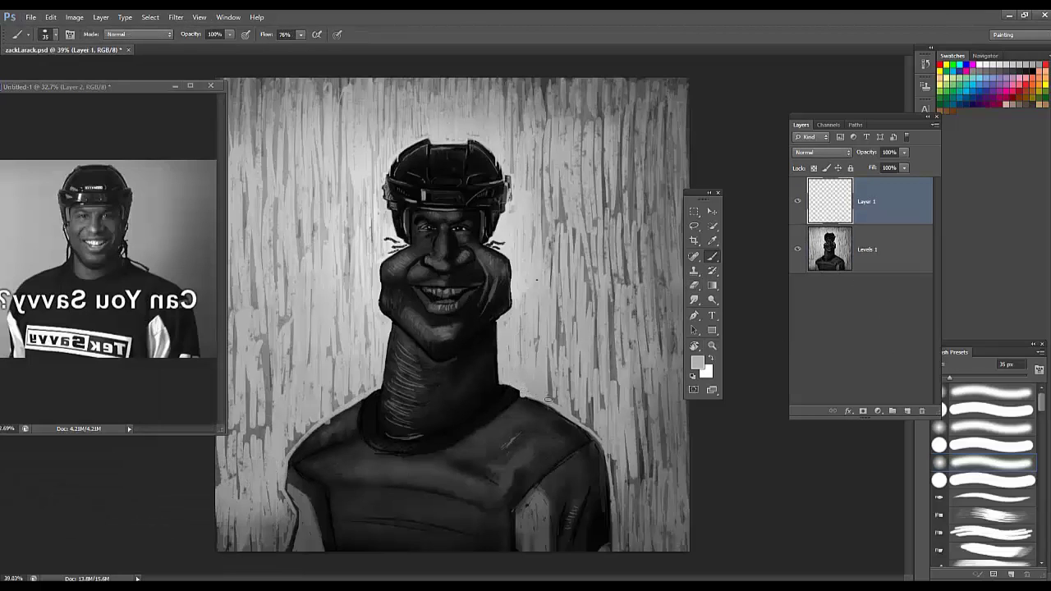
Step: Outline a curved rectangular patch across the jersey's chest in light grey with a 22 px brush
right_click(537, 227)
left_click_drag(561, 225, 554, 224)
left_click(432, 258, "alt")
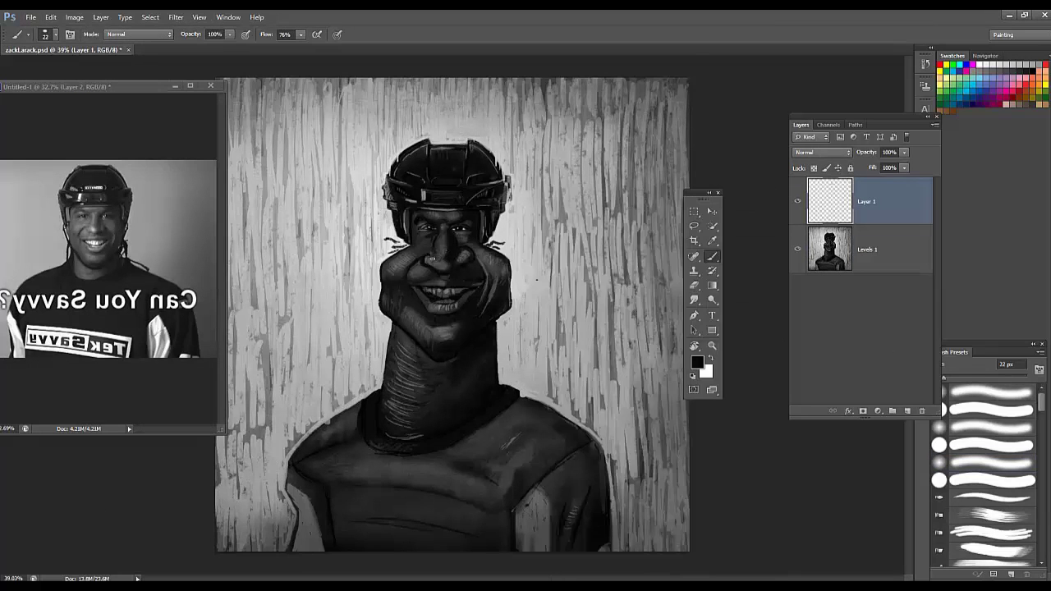
left_click(497, 320, "alt")
mouse_move(335, 509)
left_mouse_down()
mouse_move(341, 493)
mouse_move(484, 534)
left_mouse_up()
left_click_drag(352, 486, 472, 491)
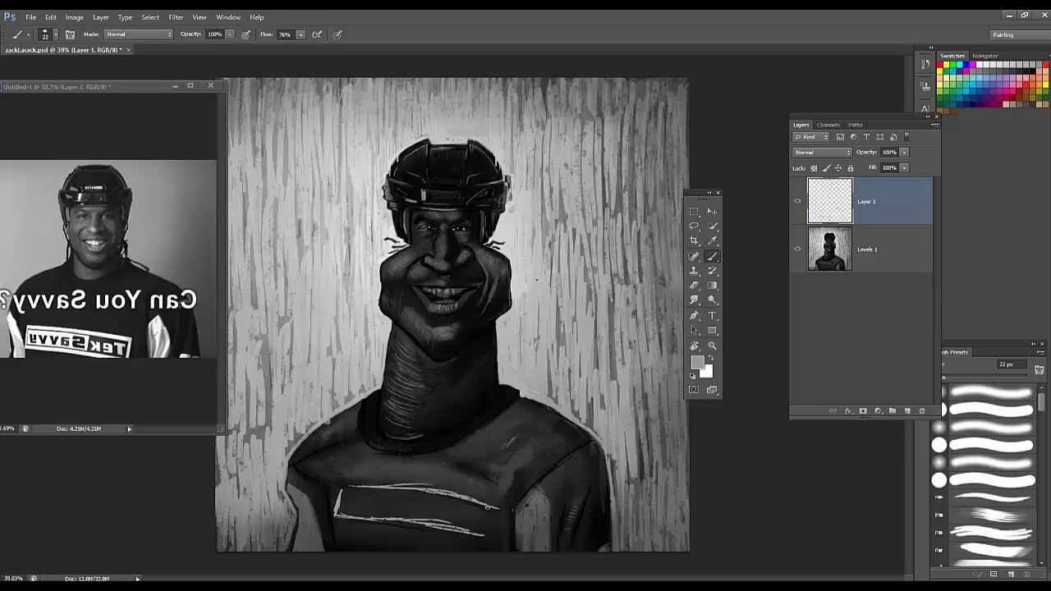
Step: Fill the chest patch with light grey strokes using a 36 px brush
right_click(401, 476)
left_click_drag(422, 220, 433, 222)
left_click(370, 411)
mouse_move(340, 511)
left_mouse_down()
mouse_move(377, 494)
mouse_move(374, 509)
mouse_move(352, 494)
mouse_move(393, 505)
mouse_move(430, 496)
mouse_move(483, 511)
mouse_move(486, 525)
mouse_move(421, 494)
mouse_move(437, 519)
mouse_move(459, 516)
mouse_move(379, 516)
mouse_move(408, 509)
left_mouse_up()
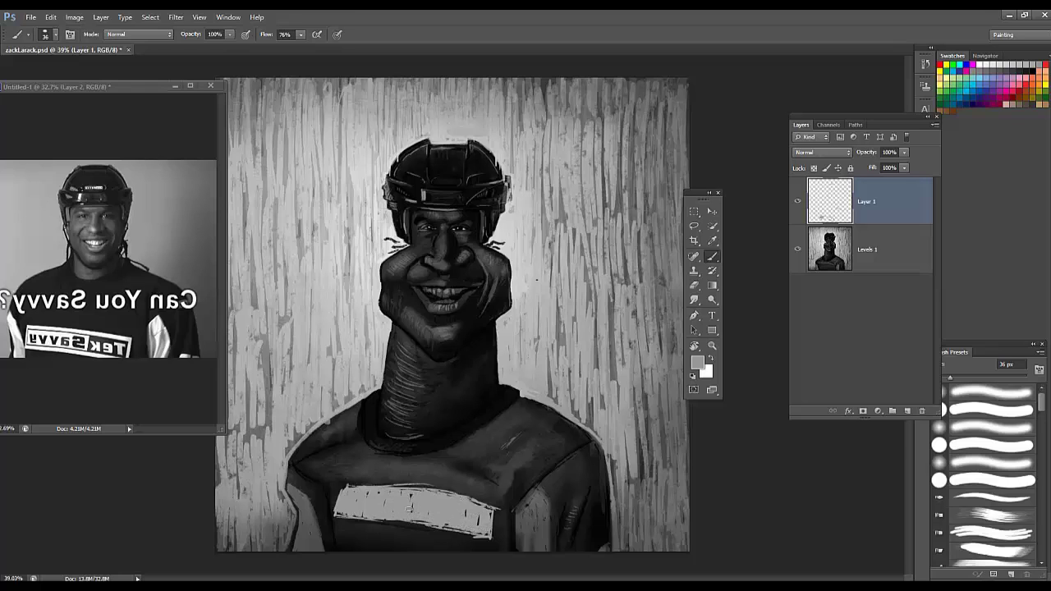
Step: Clean up the chest patch's edges with a 30 px eraser at 100% opacity and repaint its right end in light grey
left_click(802, 202)
left_click(802, 202)
key("e")
left_click_drag(497, 502, 492, 537)
left_click_drag(421, 485, 347, 485)
right_click(446, 457)
left_click(558, 389)
left_click_drag(427, 486, 390, 485)
right_click(433, 486)
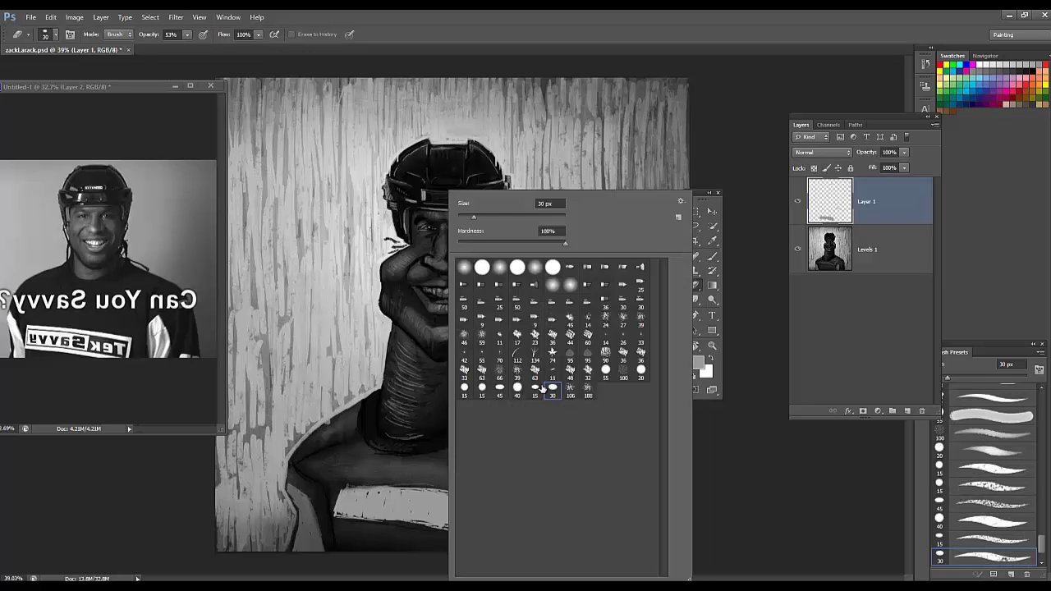
left_click(415, 463)
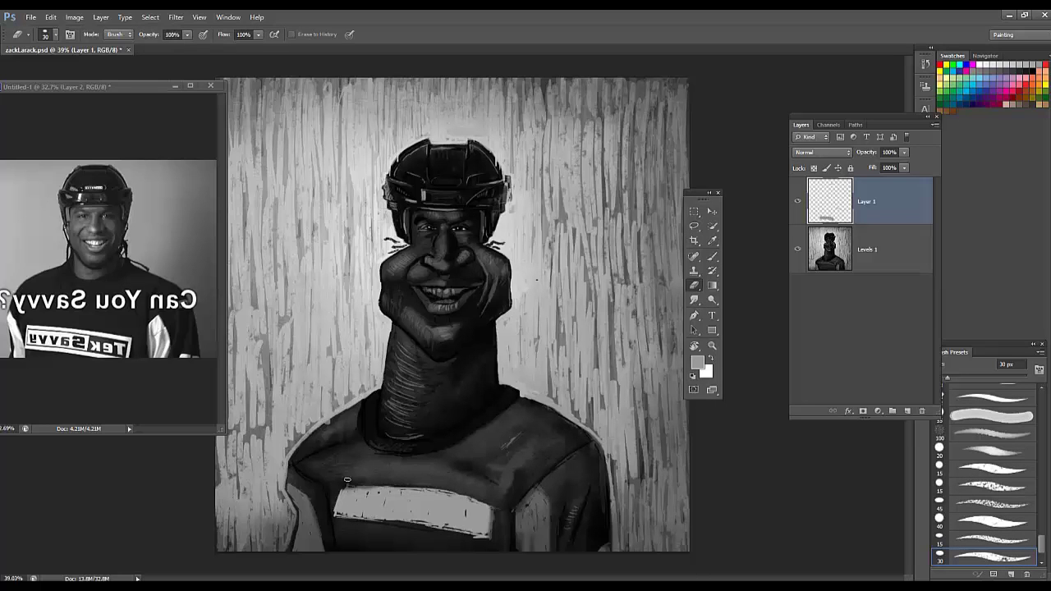
key("b")
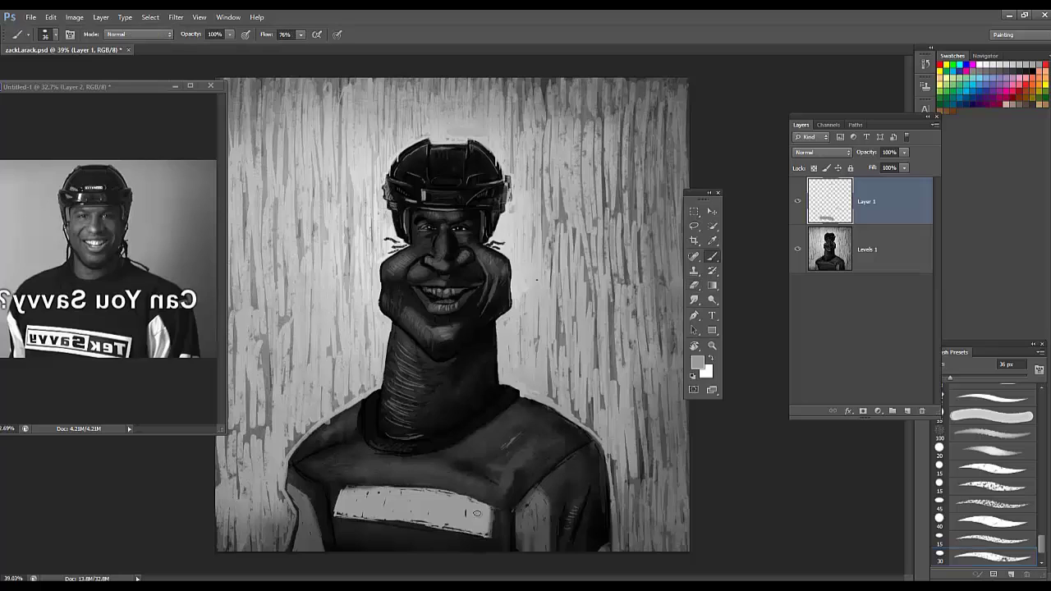
left_click_drag(493, 509, 494, 535)
Step: Add a new layer, reset the colours to black and white and paint a black seam along the jersey's right shoulder
key("ctrl+shift+alt+n")
key("d")
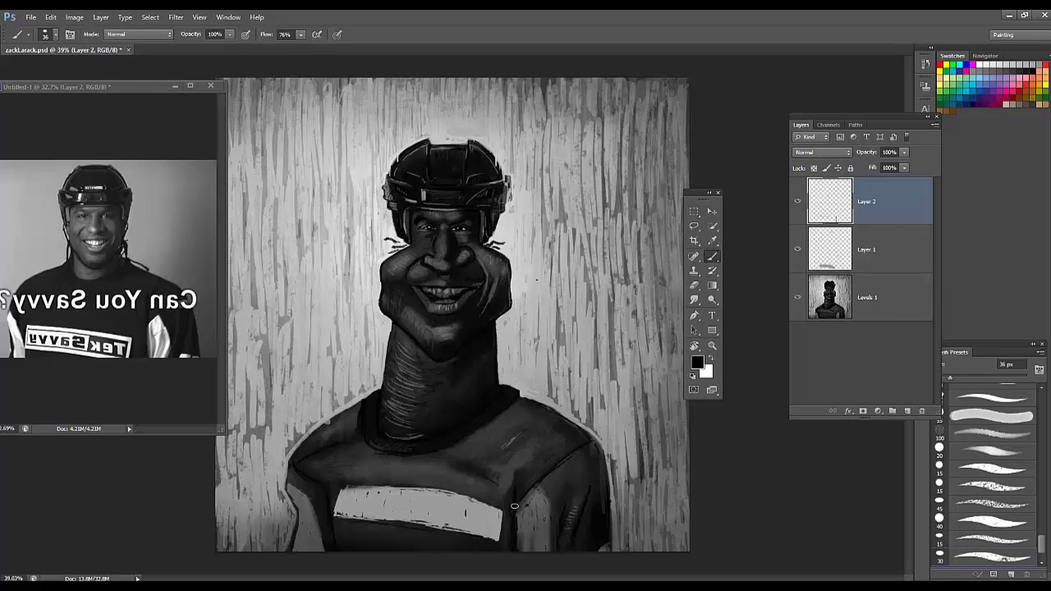
left_click_drag(526, 496, 574, 453)
left_click(308, 451, "ctrl")
left_click(334, 405, "alt")
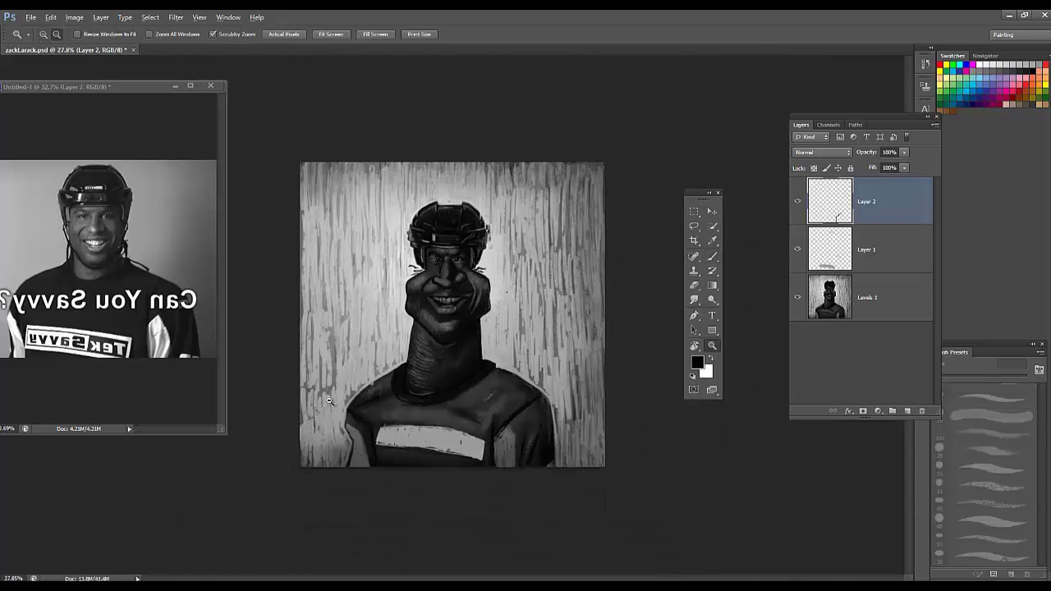
left_click(353, 428, "ctrl")
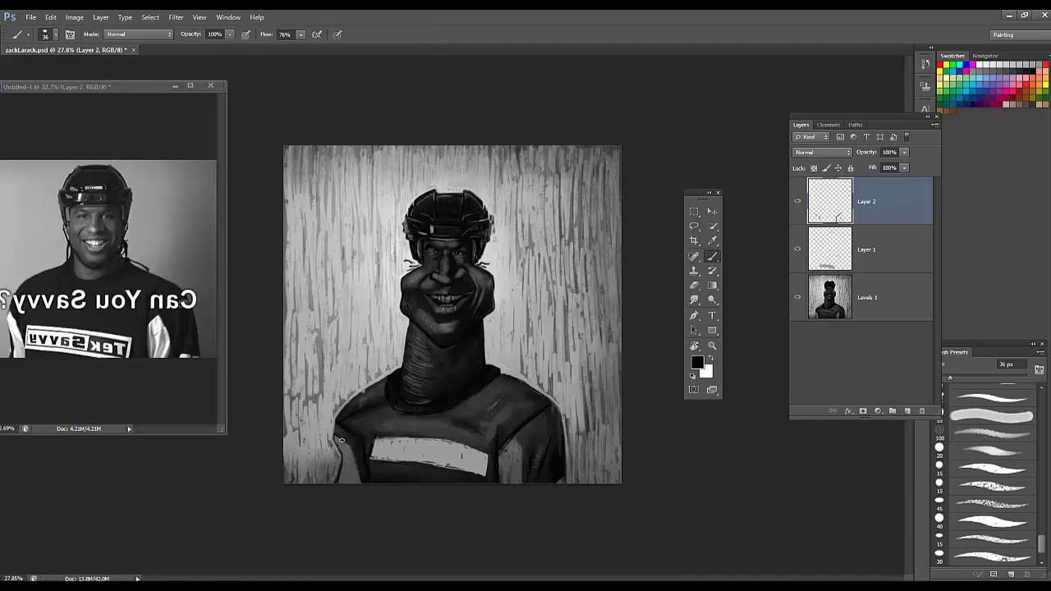
Step: Paint black folds and seams on the jersey's collar, shoulders and chest with a 41 px brush
left_click(498, 375, "alt")
left_click(498, 380, "alt")
left_click_drag(474, 395, 495, 377)
left_click(379, 398, "alt")
right_click(386, 387)
left_click_drag(421, 221, 424, 221)
left_click_drag(374, 404, 380, 392)
key("ctrl+0")
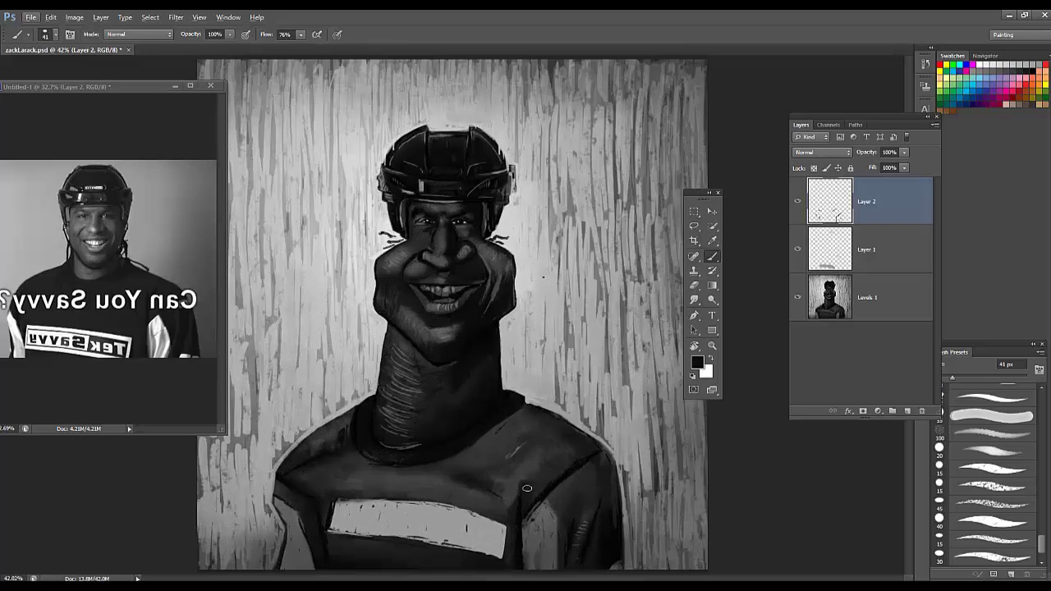
left_click_drag(536, 456, 527, 495)
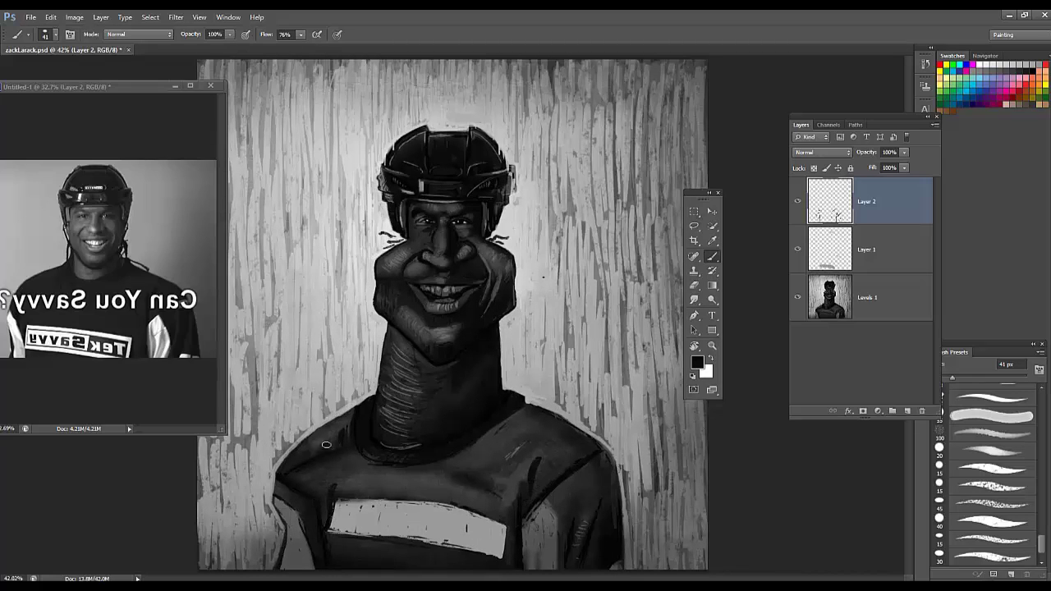
left_click_drag(310, 440, 340, 418)
Step: Paint a black inner border in the chest patch, fill its right half black and darken the right shoulder's edge
left_click_drag(388, 497, 429, 498)
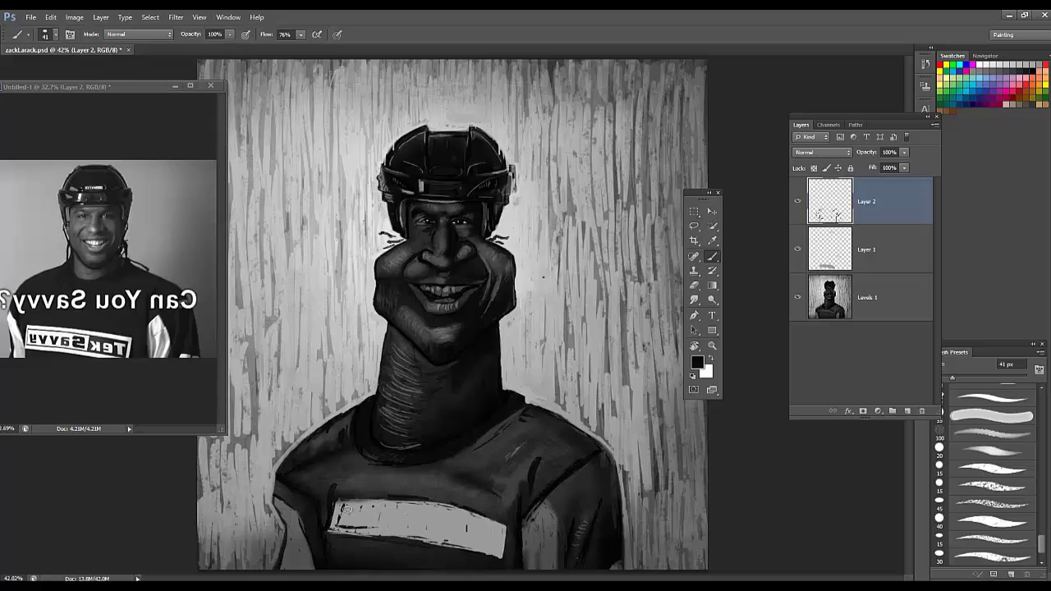
mouse_move(426, 538)
left_mouse_down()
mouse_move(468, 545)
mouse_move(499, 556)
left_mouse_up()
mouse_move(342, 508)
left_mouse_down()
mouse_move(426, 508)
mouse_move(506, 526)
left_mouse_up()
mouse_move(416, 511)
left_mouse_down()
mouse_move(427, 538)
mouse_move(426, 509)
mouse_move(433, 530)
mouse_move(443, 511)
mouse_move(470, 529)
mouse_move(461, 538)
mouse_move(466, 517)
mouse_move(486, 545)
left_mouse_up()
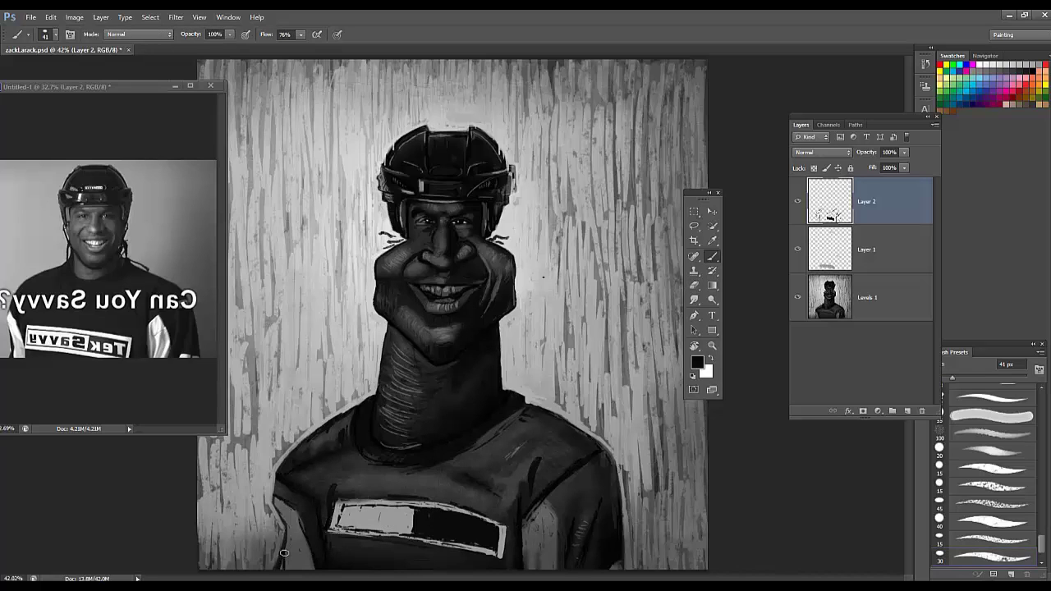
left_click_drag(538, 408, 599, 437)
scroll(582, 356, "down", 4)
scroll(582, 356, "up", 1)
Step: Paint soft grey highlights on the nose and cheeks on Layer 4 with a 78 px brush at 55% opacity
left_click(397, 326, "alt")
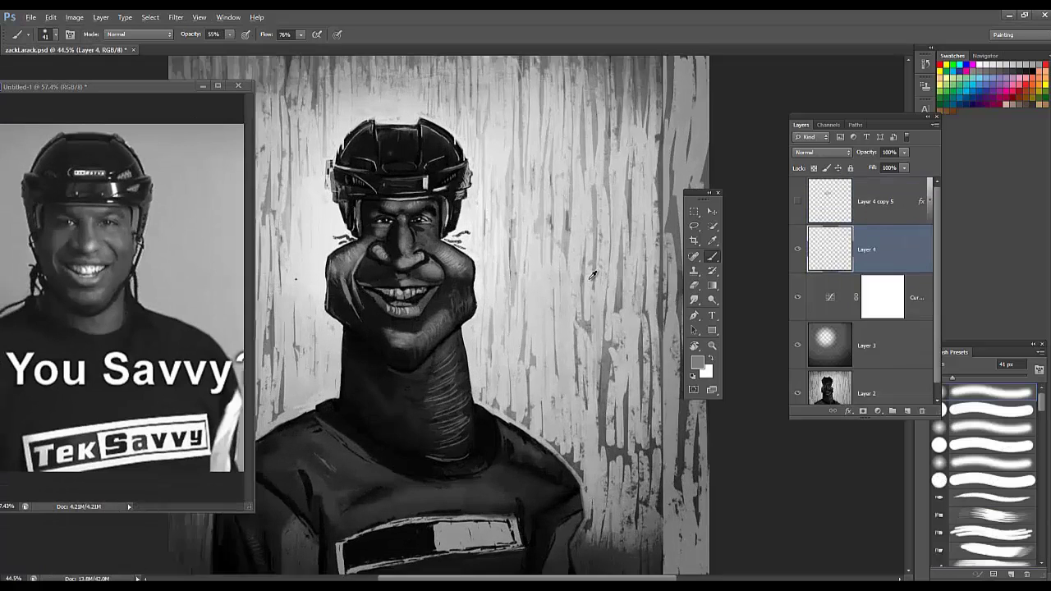
scroll(592, 275, "down", 1)
right_click(433, 239)
left_click(474, 220)
left_click(417, 238)
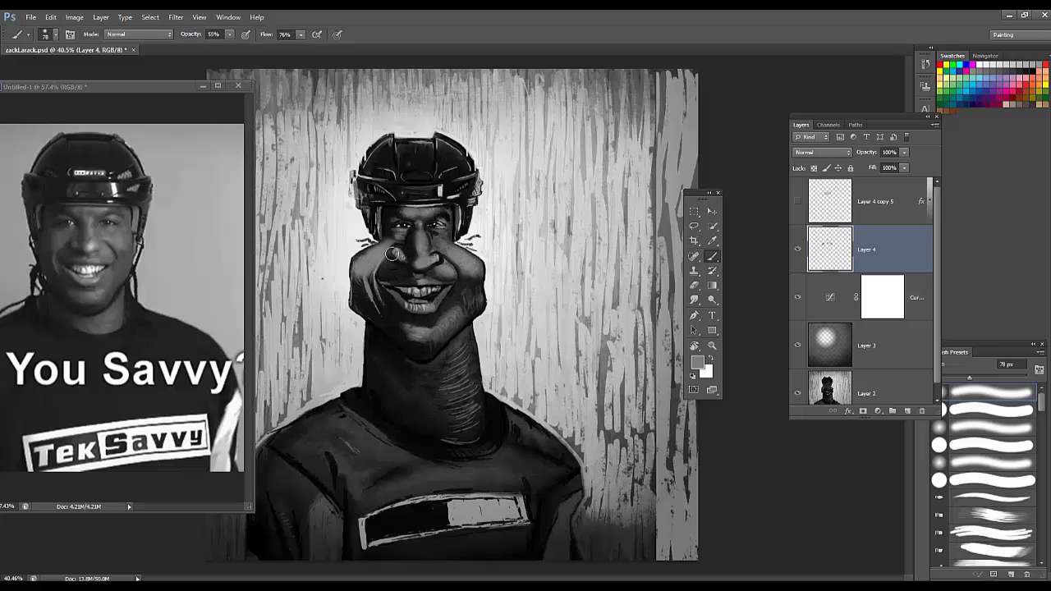
right_click(387, 255)
left_click(382, 248)
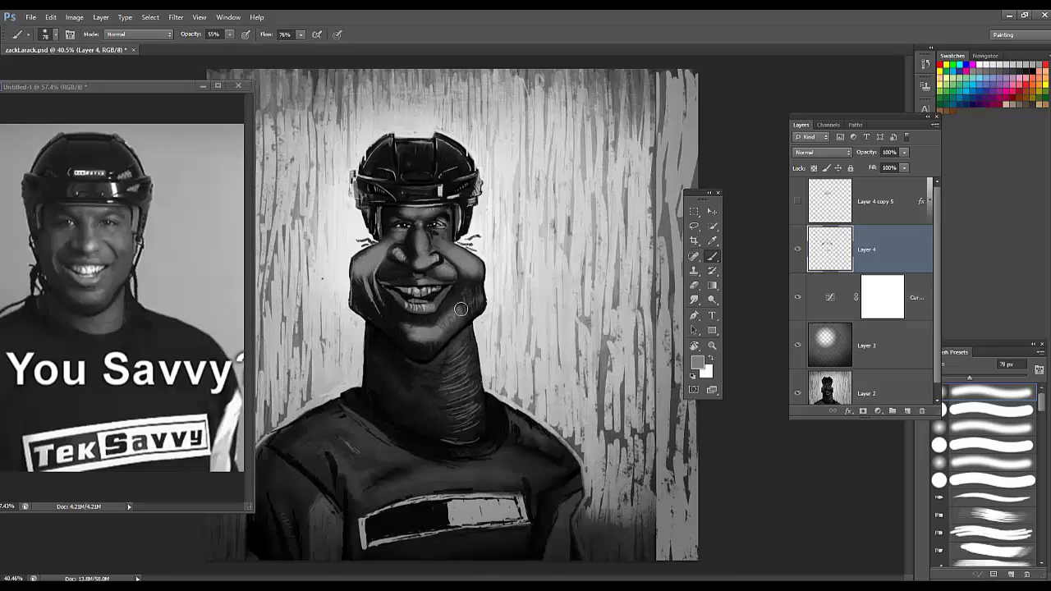
Step: Brush soft grey highlights over the neck, enlarging the brush to 300 px
right_click(476, 237)
key("bracketleft")
mouse_move(432, 410)
left_mouse_down()
mouse_move(454, 393)
mouse_move(457, 374)
left_mouse_up()
key("bracketright")
key("bracketright")
key("bracketright")
key("bracketright")
key("bracketright")
key("bracketright")
key("bracketright")
key("bracketright")
key("bracketright")
key("bracketright")
Step: Set Layer 4's blending mode to Screen after trying Overlay, and lower its opacity to 50%
left_click(822, 153)
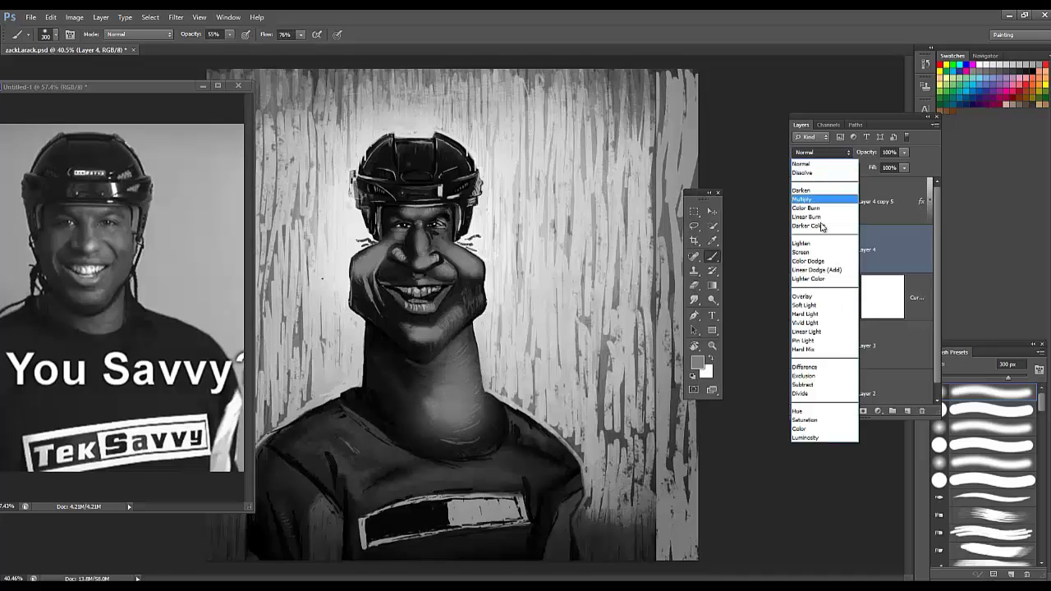
left_click(814, 298)
left_click(797, 249)
left_click(797, 249)
left_click(818, 153)
left_click(823, 248)
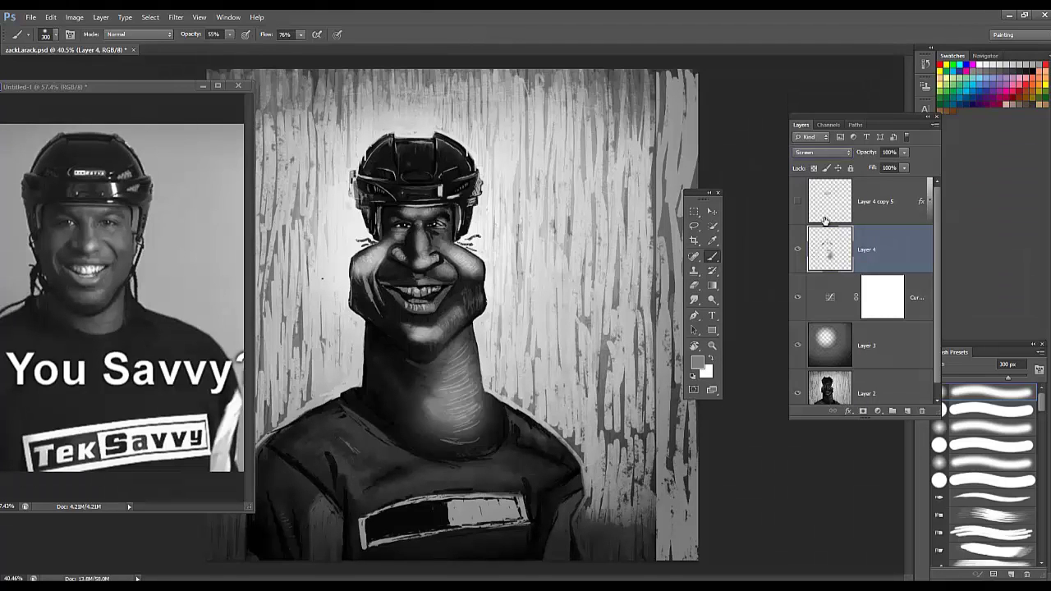
left_click_drag(904, 153, 876, 168)
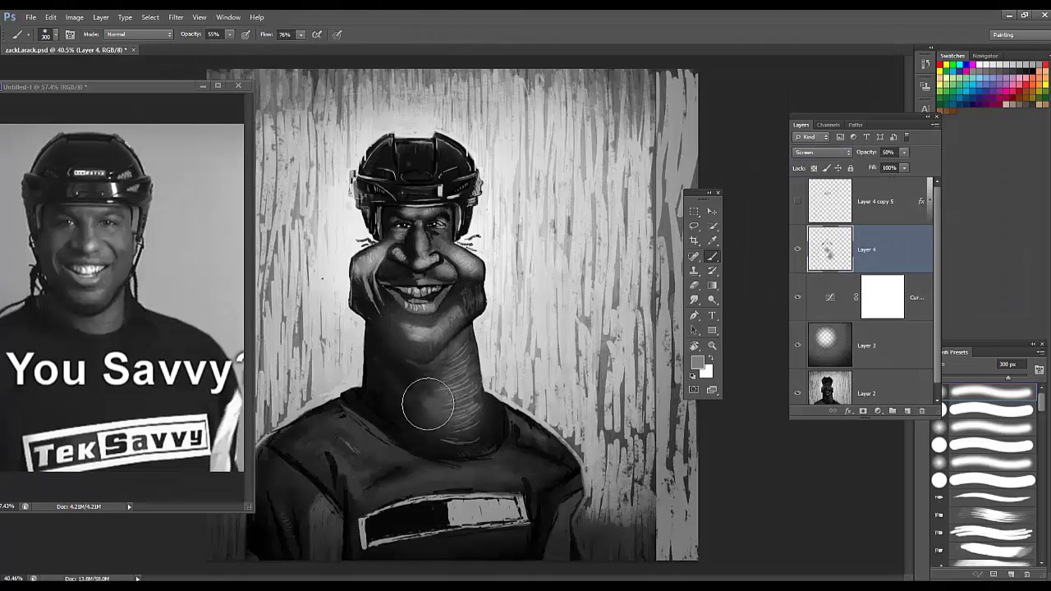
Step: Paint broad grey highlights over the face, jaw and neck with a 300 px brush, switching from soft to hard round
mouse_move(402, 218)
left_mouse_down()
mouse_move(434, 235)
mouse_move(458, 294)
left_mouse_up()
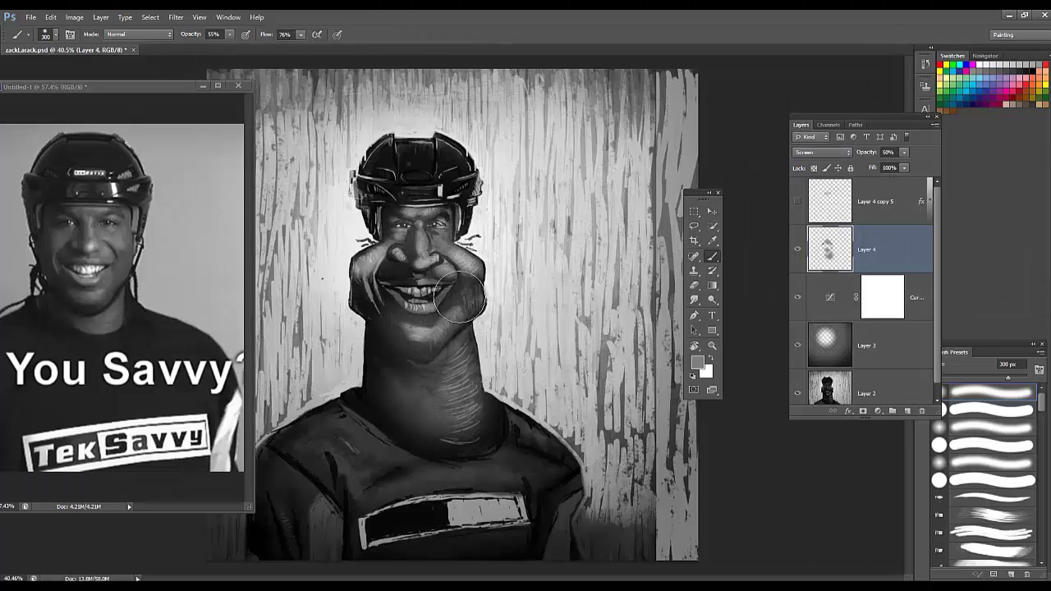
right_click(444, 243)
left_click(479, 268)
left_click_drag(411, 223, 427, 247)
left_click_drag(447, 303, 460, 396)
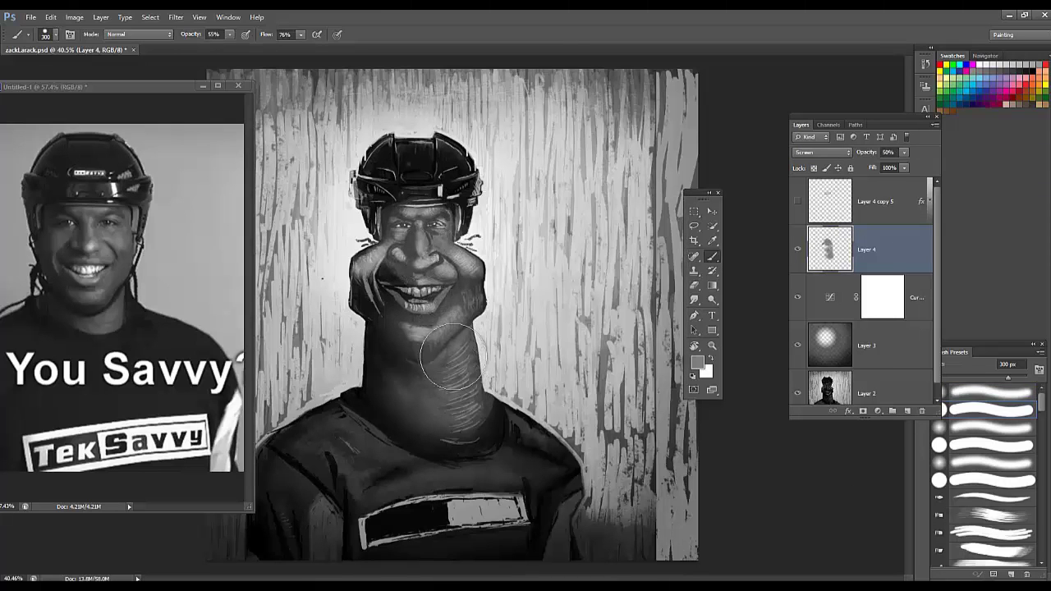
left_click_drag(395, 295, 401, 354)
Step: Reduce the highlight layer's opacity to 27% and shrink the brush to 71 px for the jaw
mouse_move(904, 152)
left_mouse_down()
mouse_move(878, 172)
mouse_move(891, 168)
left_mouse_up()
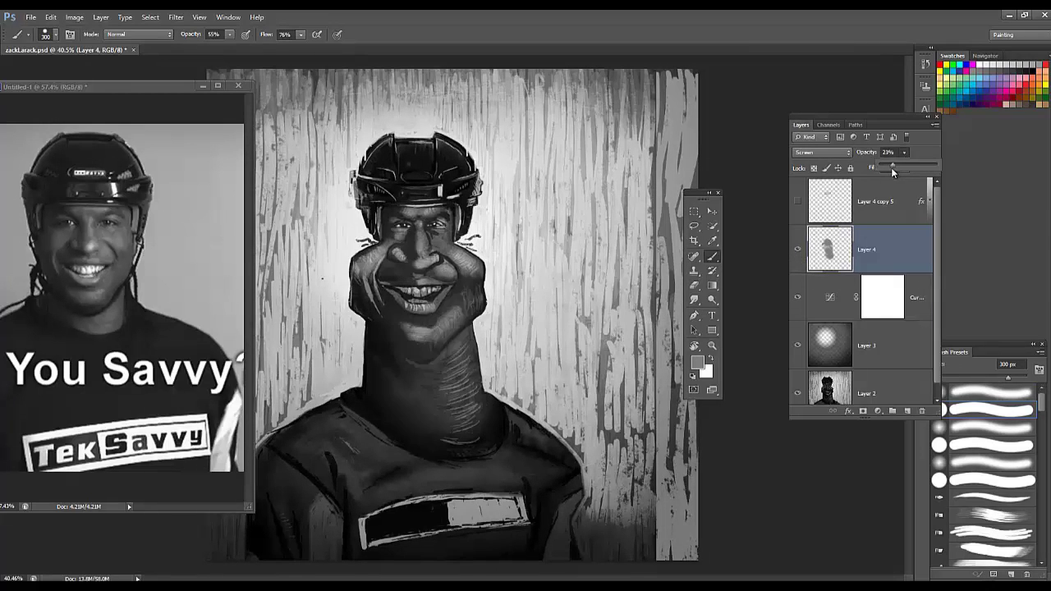
right_click(474, 368)
left_click_drag(577, 219, 534, 222)
left_click(438, 341)
right_click(458, 324)
type("71")
key("Return")
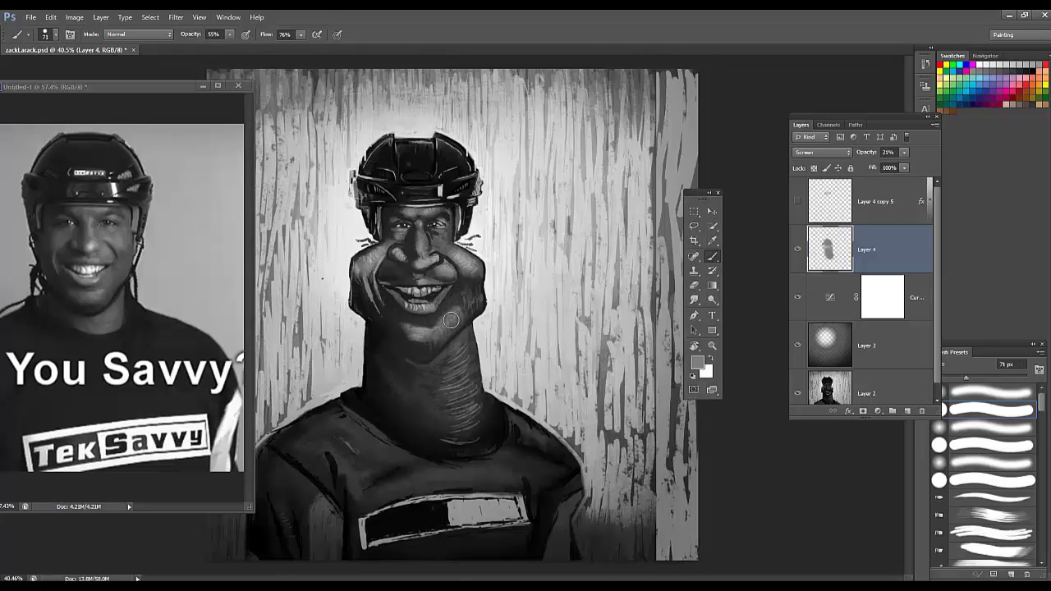
mouse_move(904, 152)
left_mouse_down()
mouse_move(893, 164)
mouse_move(906, 161)
left_mouse_up()
Step: Erase the highlight layer around the right eye, teeth, left nostril crease and lower lip with a 30 px eraser
key("e")
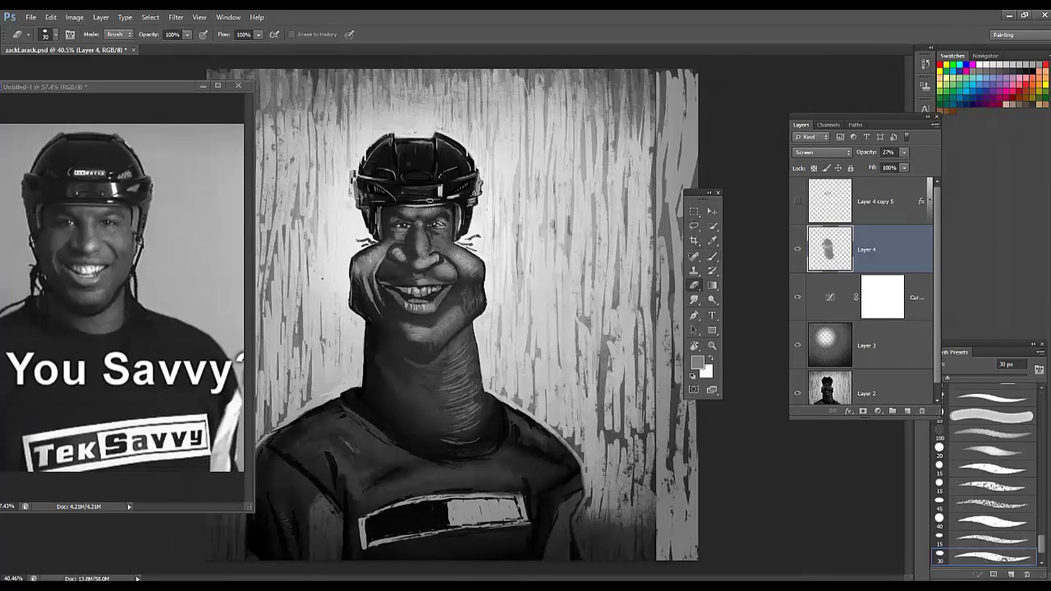
left_click_drag(458, 222, 457, 243)
left_click_drag(431, 296, 414, 293)
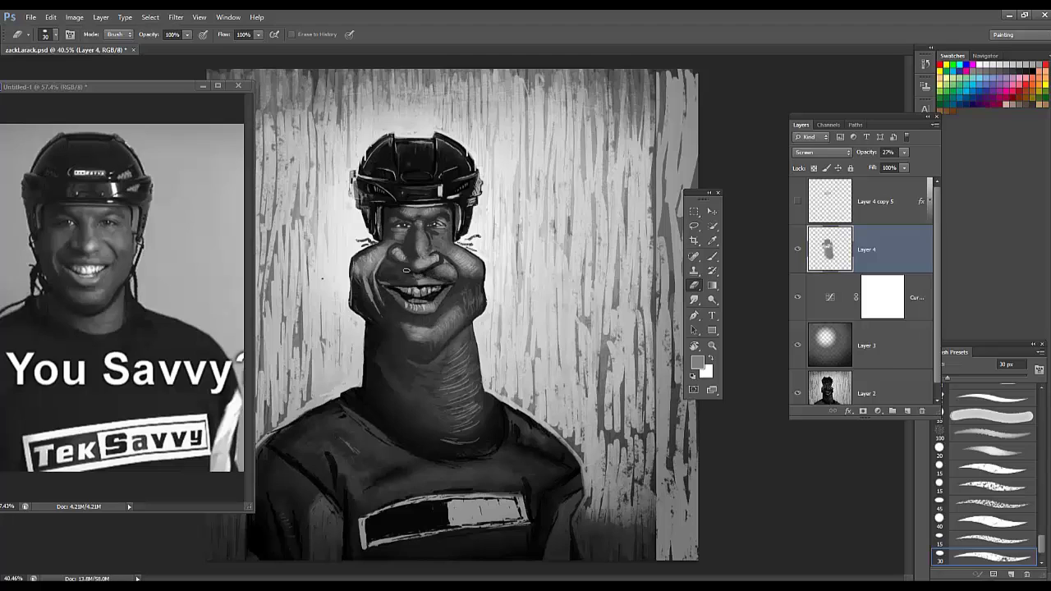
left_click_drag(387, 265, 397, 280)
left_click_drag(419, 317, 399, 314)
Step: Erase the highlight layer along the jawline and beside the left eye and nose with a 68 px eraser
right_click(413, 332)
left_click(418, 220)
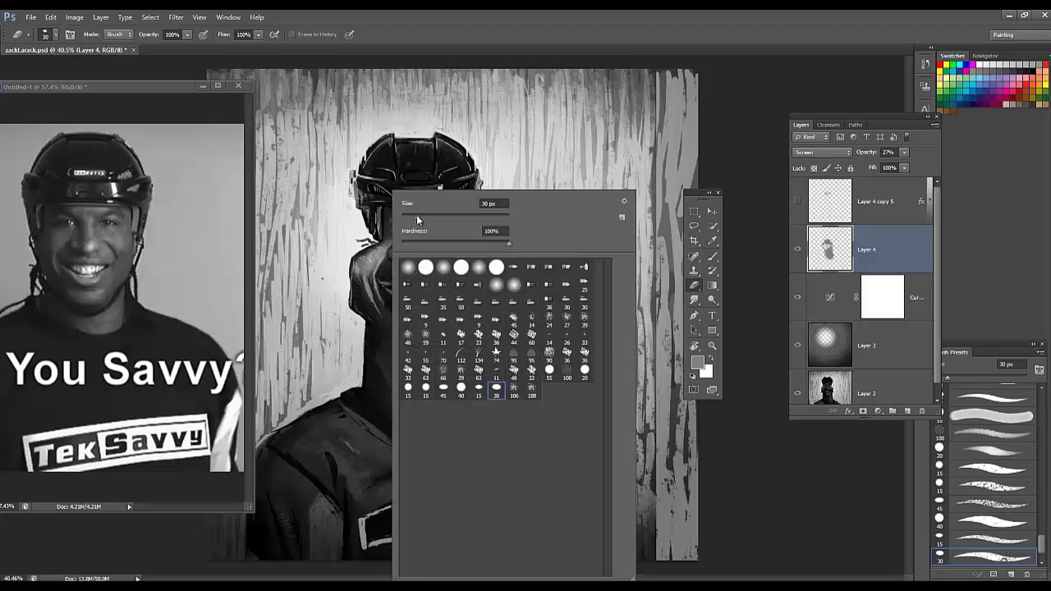
left_click(380, 327)
left_click_drag(418, 351, 474, 319)
mouse_move(395, 211)
left_mouse_down()
mouse_move(383, 247)
mouse_move(411, 255)
mouse_move(399, 252)
left_mouse_up()
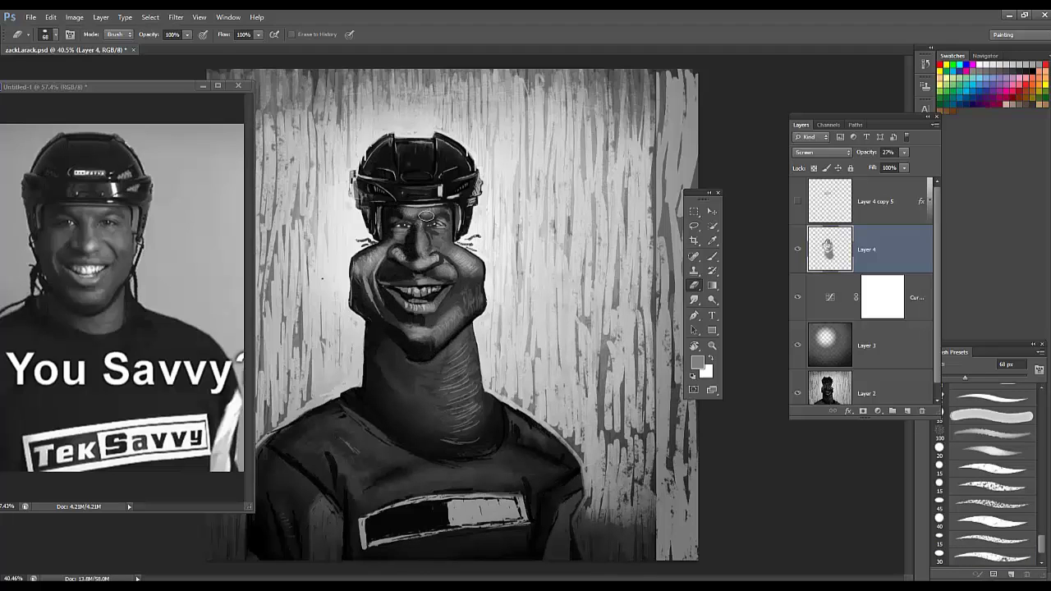
Step: Erase the highlight layer around the right eye and on the lower neck with a 43 px eraser
right_click(417, 217)
type("43")
key("Return")
left_click_drag(447, 204, 448, 242)
left_click_drag(439, 441, 403, 428)
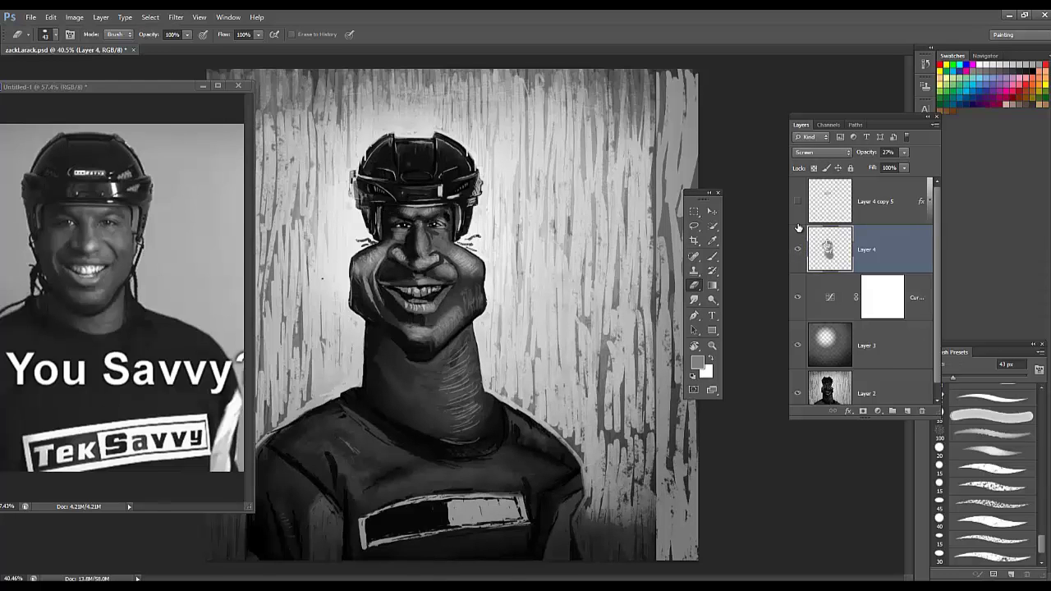
Step: Merge the highlight, curves, vignette and painting layers into one and add a new empty layer above it
scroll(798, 228, "down", 1)
scroll(384, 121, "up", 6)
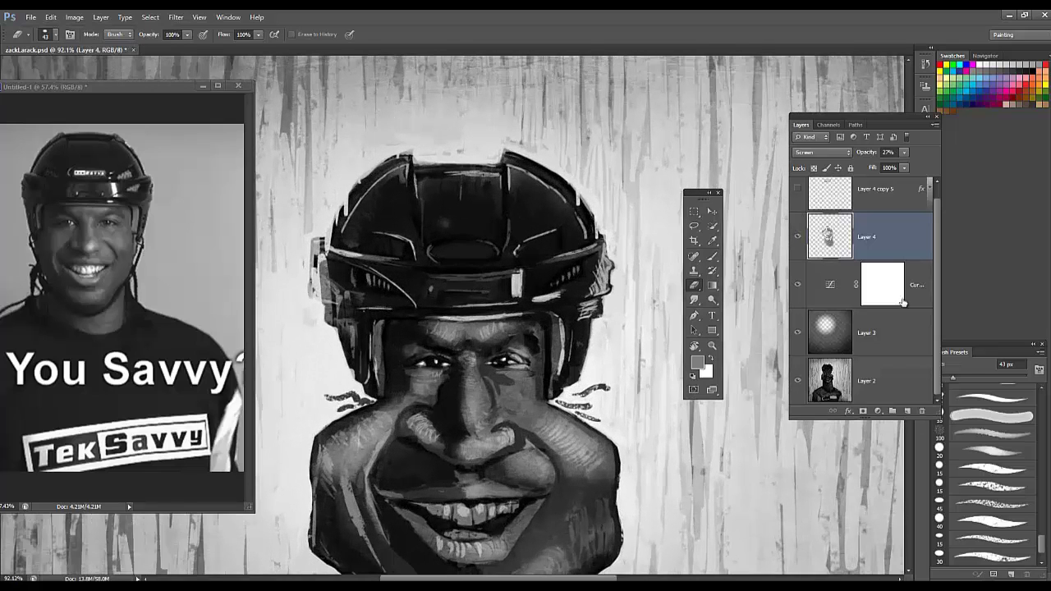
left_click(895, 380, "shift")
key("ctrl+e")
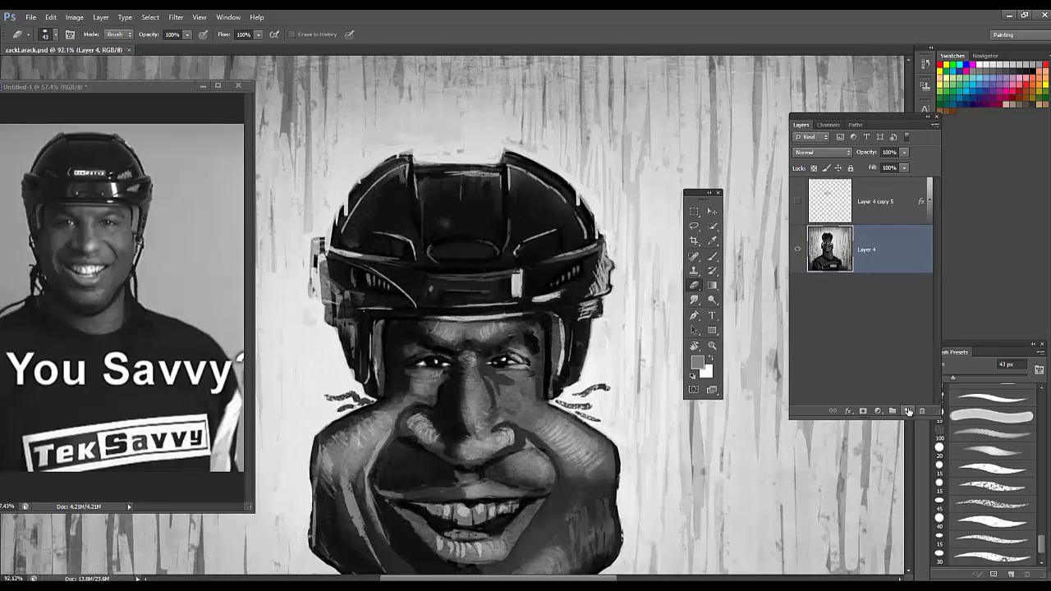
left_click(908, 411)
right_click(571, 329)
left_click(683, 390)
right_click(625, 245)
left_click(643, 219)
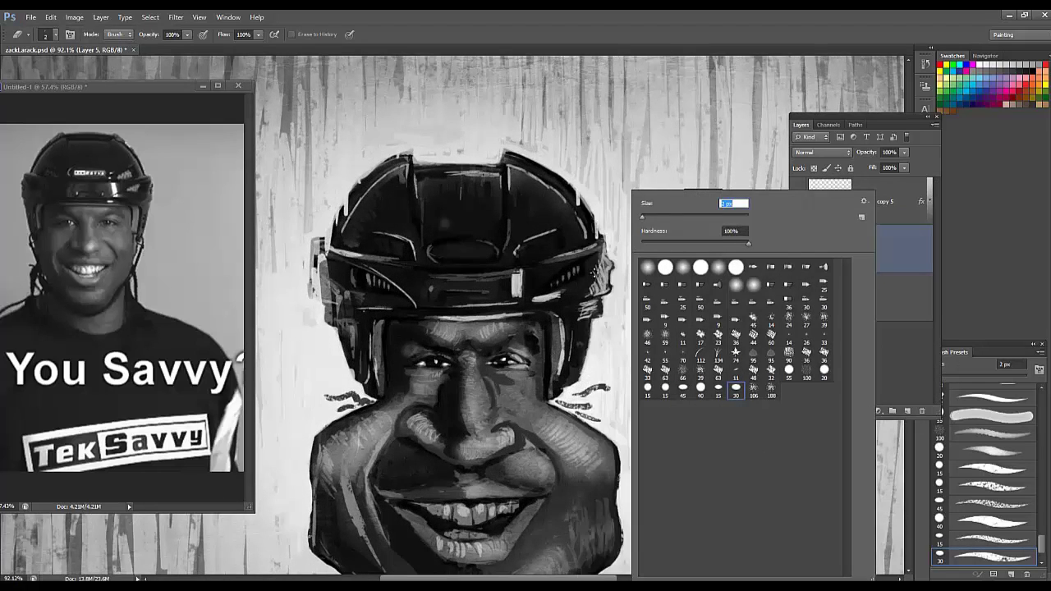
left_click(603, 271)
left_click(598, 284, "alt")
left_click(520, 239)
Step: Switch to the Brush at 22 px and 60% opacity and sample a grey beside the right eye
left_click(712, 257)
right_click(615, 244)
left_click(726, 390)
left_click(616, 226)
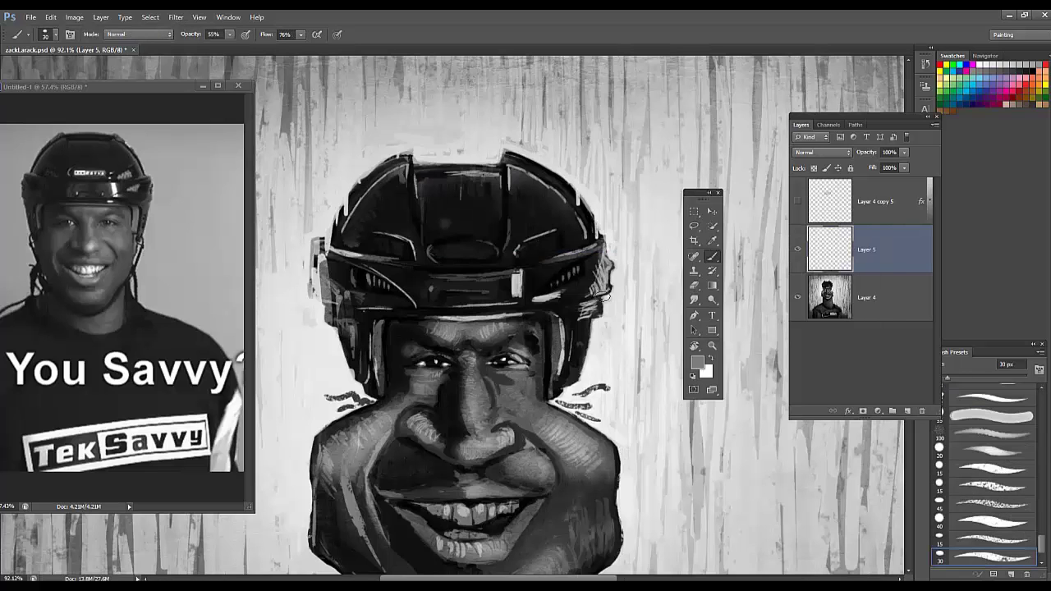
right_click(571, 259)
left_click(613, 218)
left_click(536, 376)
key("6")
left_click(523, 373, "alt")
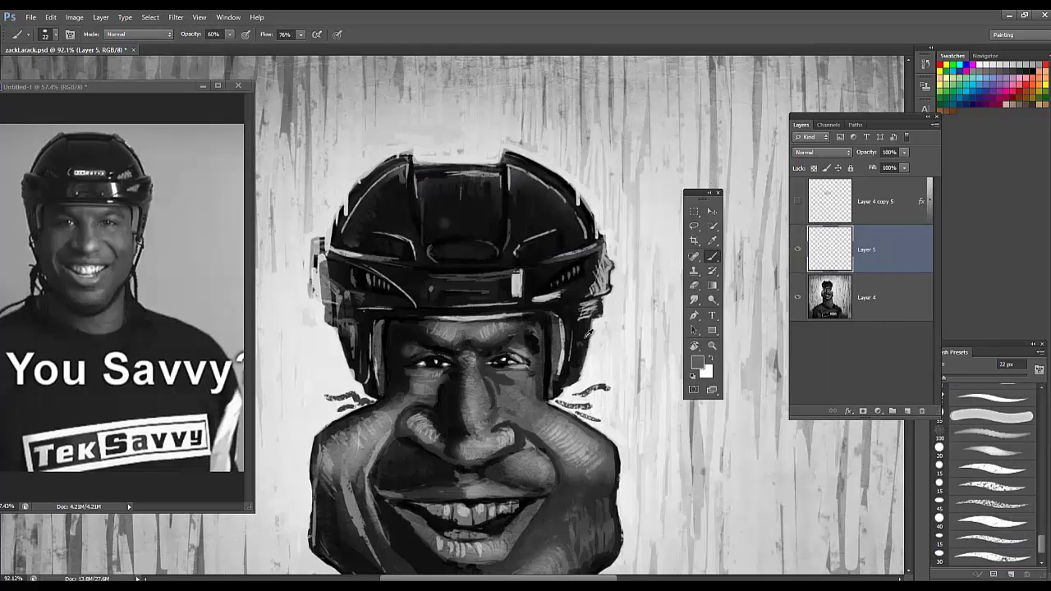
Step: Paint sampled greys below the right eye and around both nostrils with the 22 px brush
left_click(510, 377, "alt")
left_click_drag(502, 378, 501, 382)
left_click(511, 430, "alt")
mouse_move(514, 434)
left_mouse_down()
mouse_move(498, 429)
mouse_move(517, 437)
mouse_move(486, 454)
left_mouse_up()
left_click(417, 412, "alt")
left_click(412, 420, "alt")
left_click(415, 411, "alt")
mouse_move(406, 419)
left_mouse_down()
mouse_move(415, 435)
mouse_move(407, 338)
left_mouse_up()
left_click(415, 422, "alt")
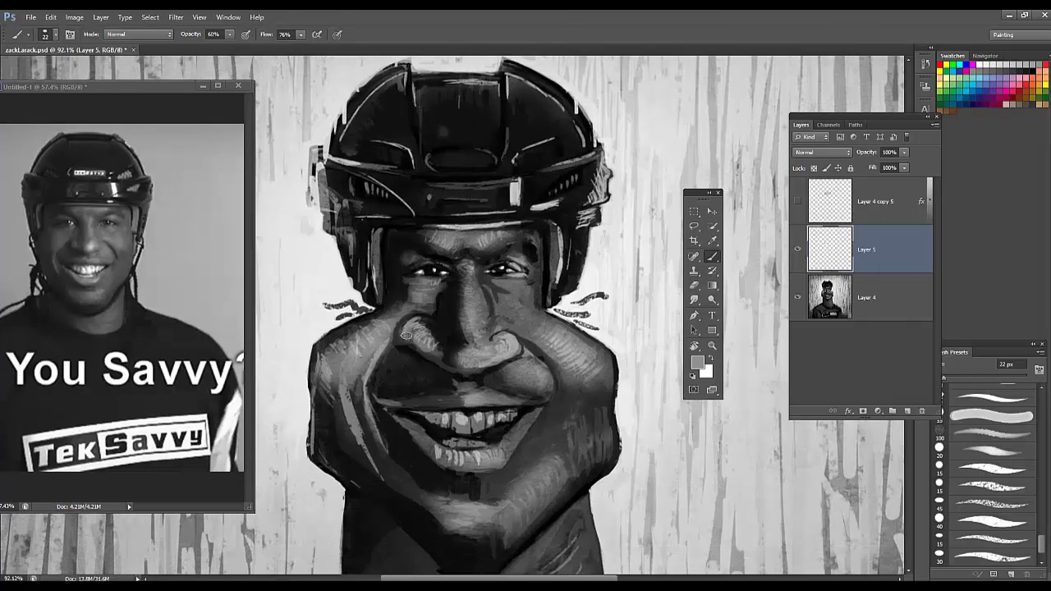
Step: Choose the 30 px elliptical brush preset and reduce its size to 15 px
right_click(406, 344)
left_click(521, 390)
left_click(408, 361)
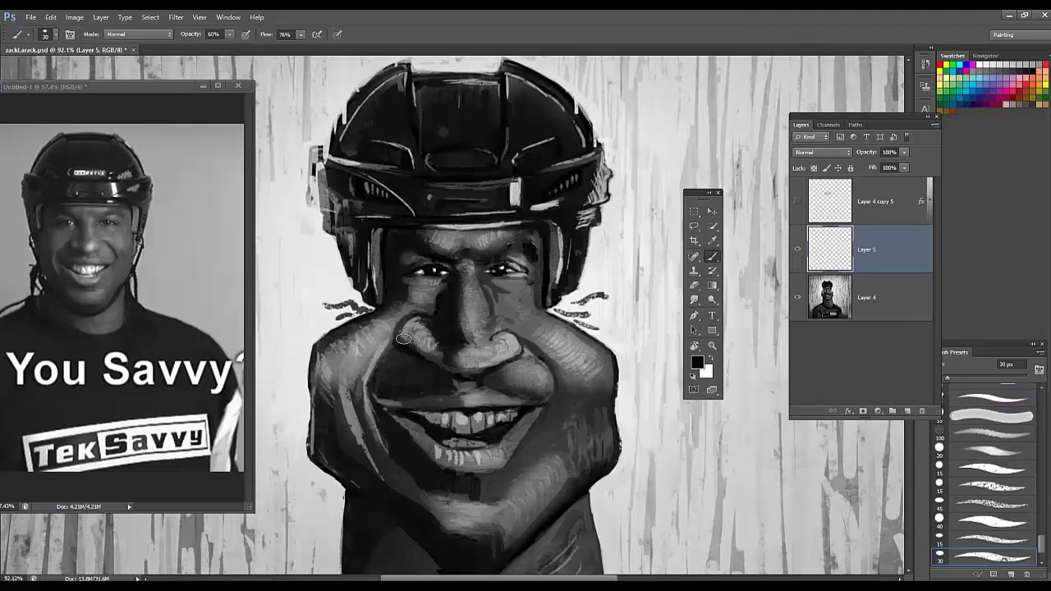
right_click(435, 357)
left_click(550, 390)
left_click(407, 361)
right_click(420, 357)
left_click_drag(455, 219, 448, 219)
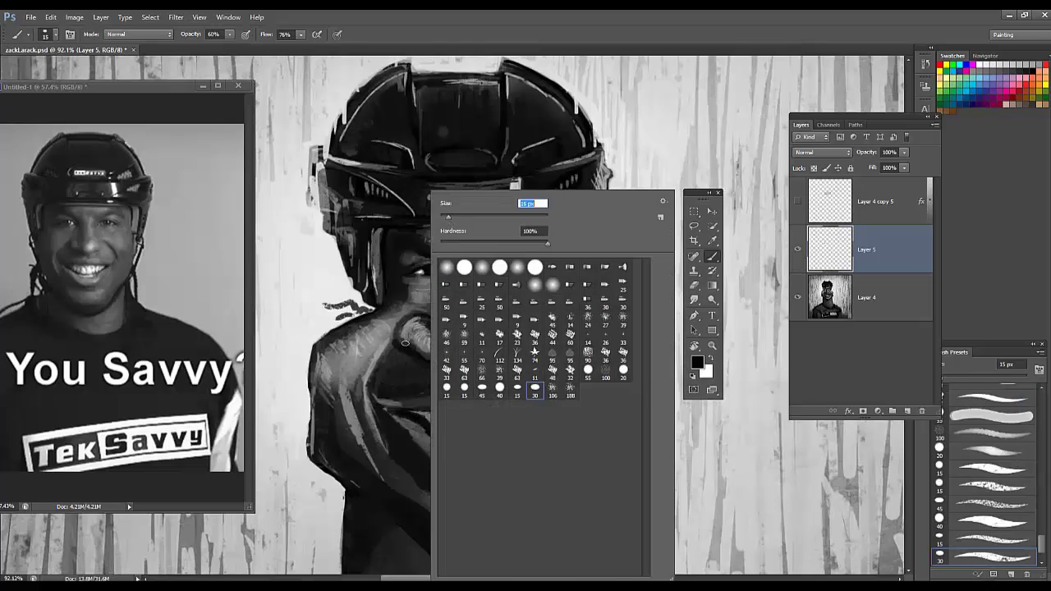
left_click(404, 341)
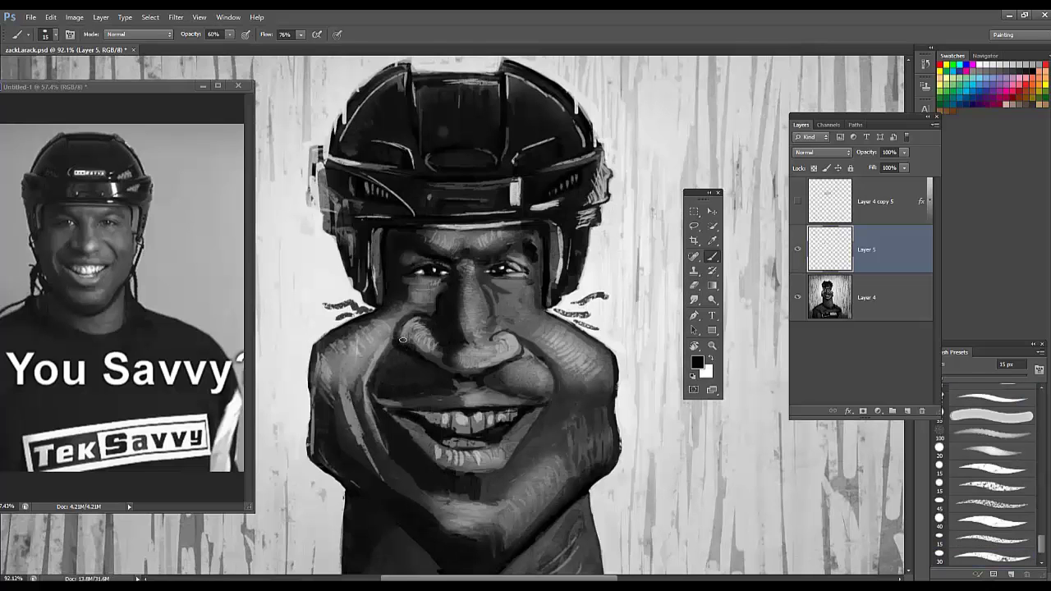
Step: Paint sampled dark tones along the smile crease beside the right nostril and under the left nostril
left_click(526, 338, "alt")
left_click(541, 353, "alt")
mouse_move(541, 351)
left_mouse_down()
mouse_move(551, 391)
mouse_move(562, 323)
left_mouse_up()
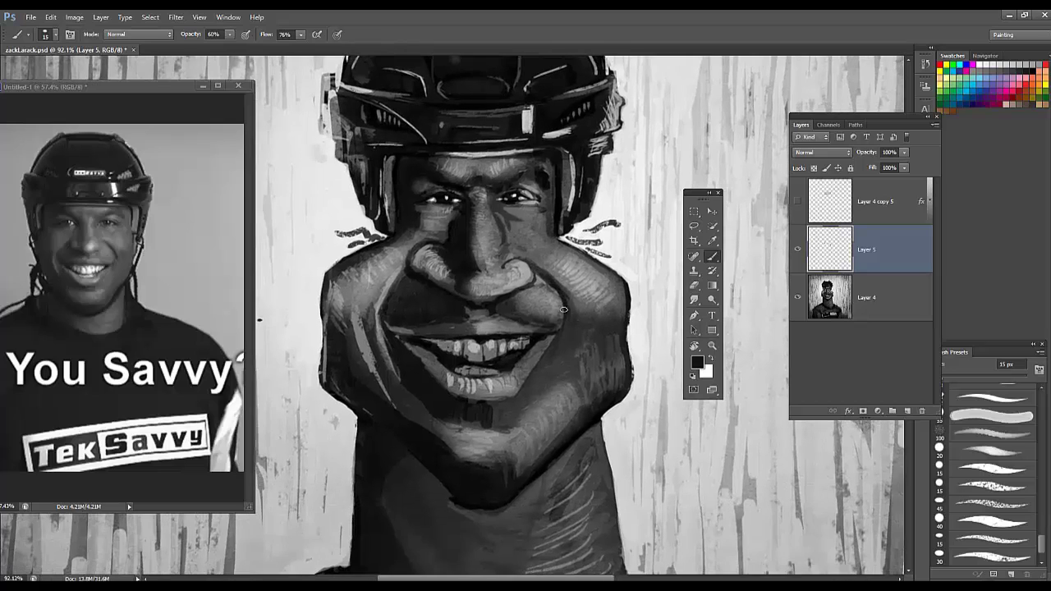
left_click_drag(408, 348, 430, 368)
key("ctrl+z")
left_click(393, 314, "alt")
mouse_move(406, 275)
left_mouse_down()
mouse_move(400, 284)
mouse_move(468, 299)
left_mouse_up()
Step: Reduce the brush to 8 px at 76% opacity and paint a thin light contour along the upper lip
left_click(436, 129, "alt")
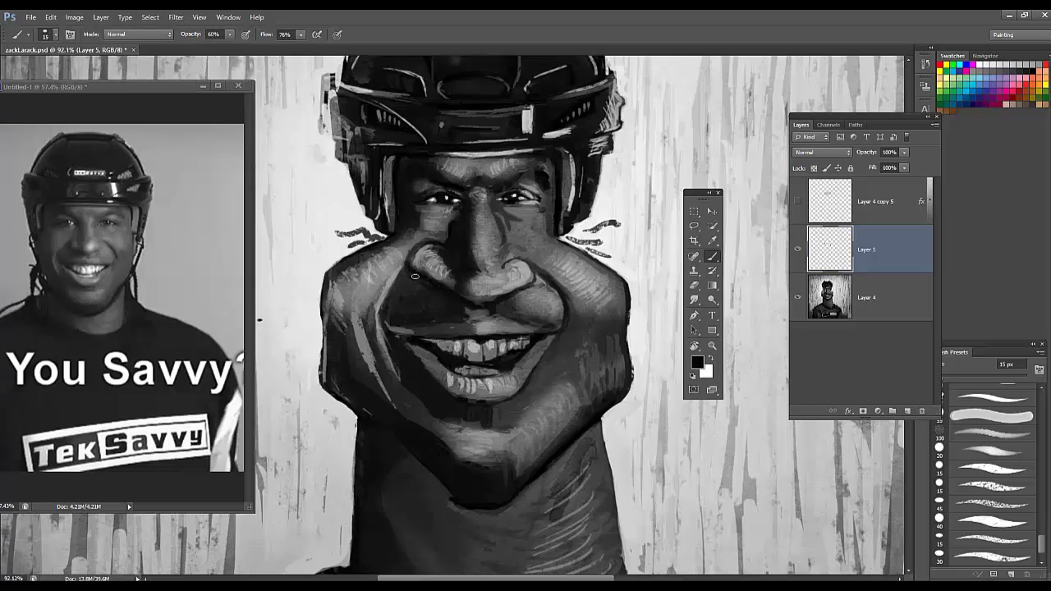
right_click(503, 194)
left_click_drag(531, 218, 527, 218)
key("Return")
key("7")
key("6")
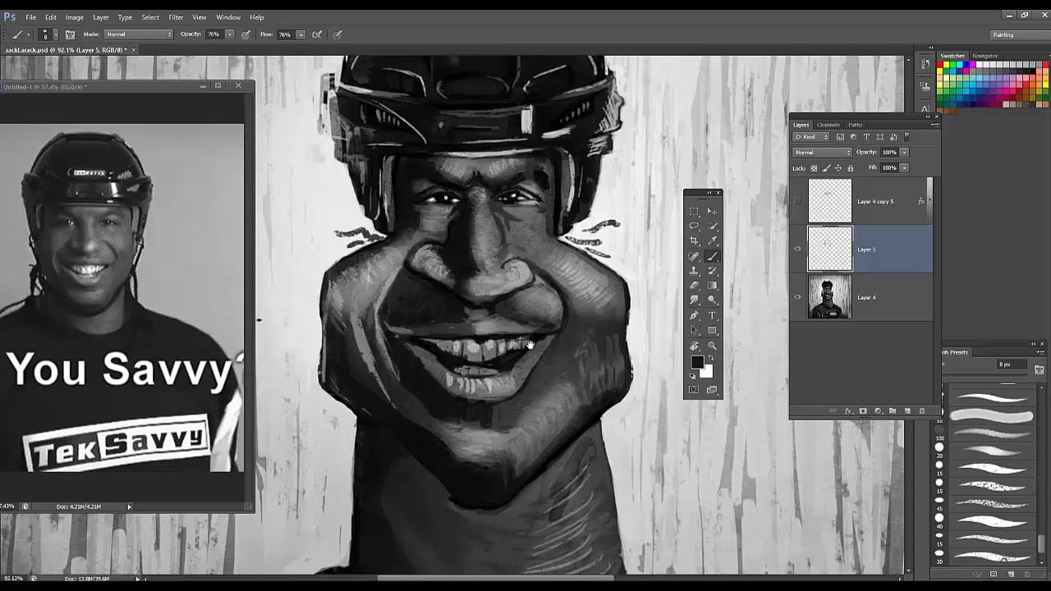
scroll(500, 205, "down", 3)
left_click(533, 165, "alt")
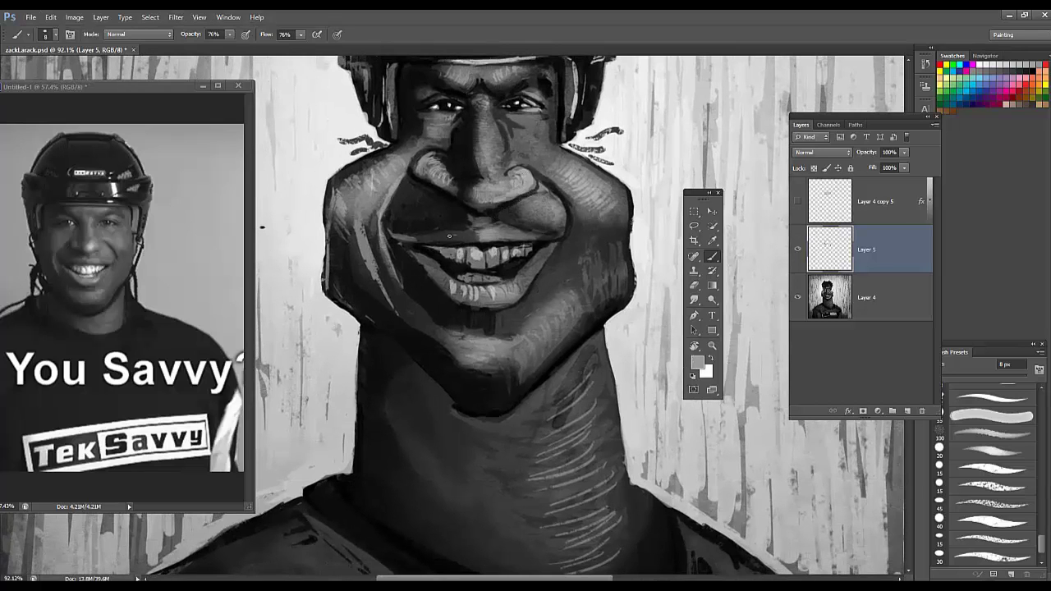
left_click_drag(404, 236, 504, 226)
left_click_drag(504, 226, 527, 228)
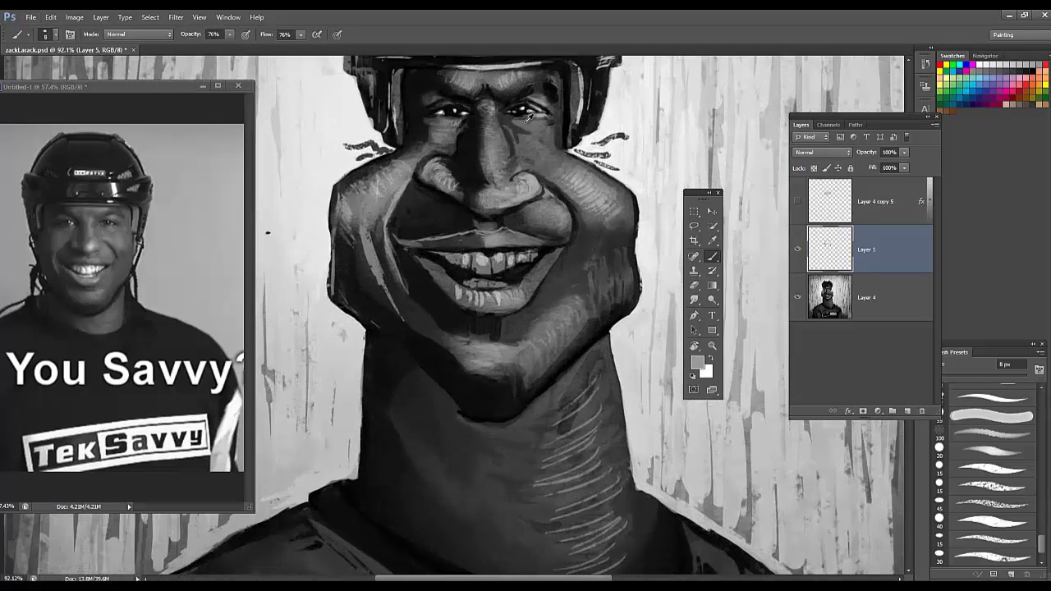
Step: Add a new layer and paint black accents on the chin and left mouth corner at 93% brush opacity
left_click(525, 124, "alt")
left_click(538, 176, "alt")
scroll(537, 176, "down", 10)
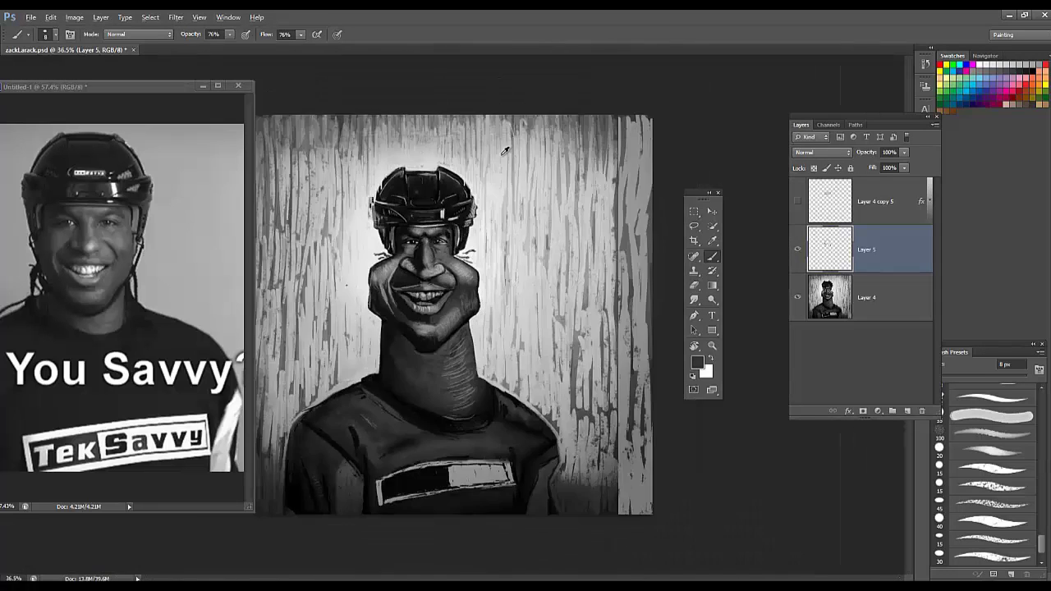
scroll(493, 189, "up", 7)
left_click(907, 410)
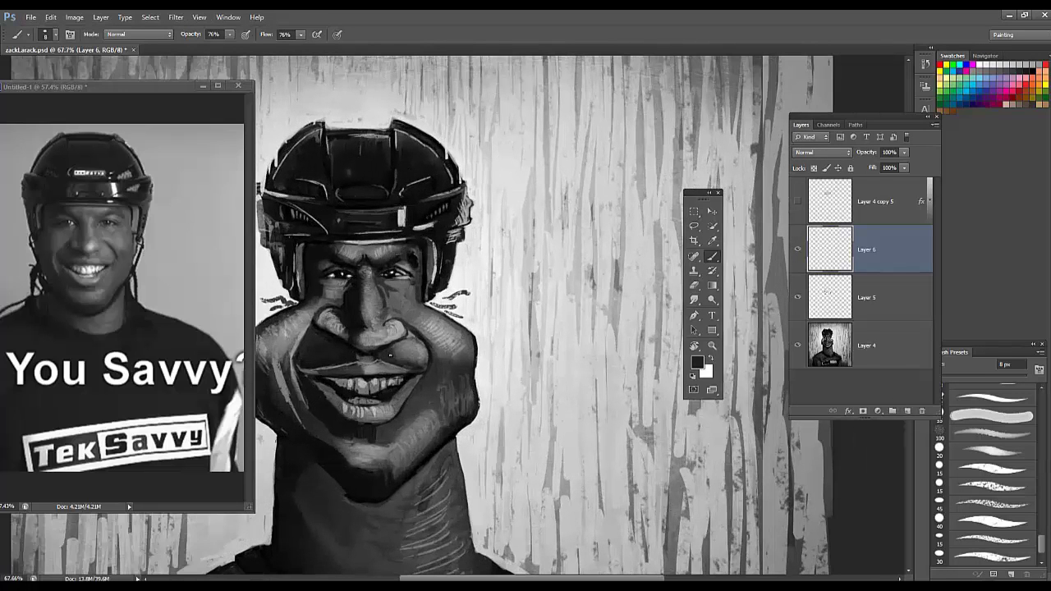
left_click(403, 169, "alt")
key("9")
key("3")
left_click_drag(363, 466, 384, 468)
left_click_drag(317, 386, 349, 417)
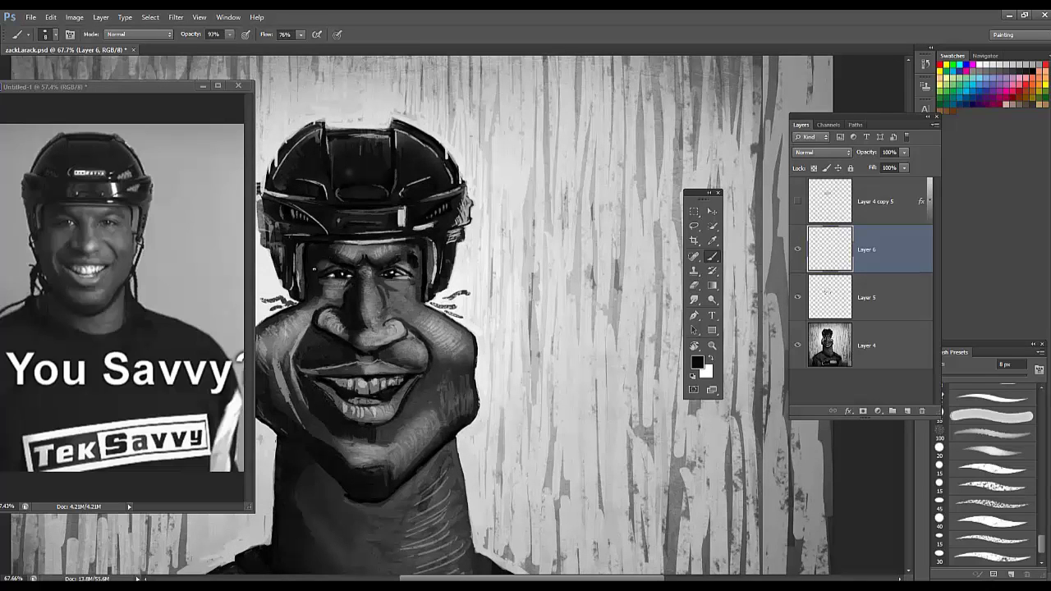
left_click_drag(276, 318, 337, 297)
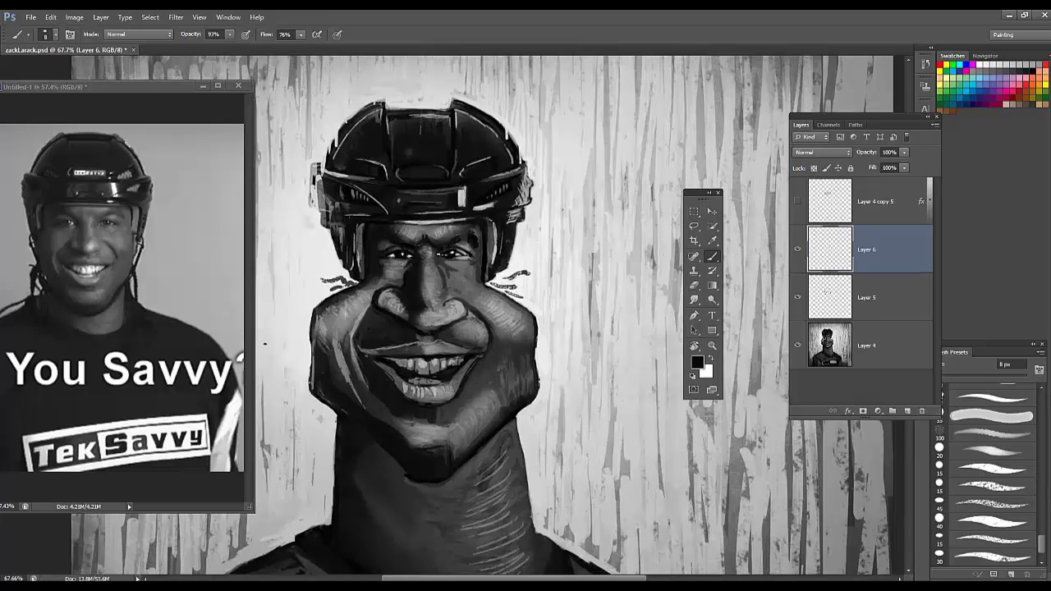
Step: Paint thin sampled grey highlights on the brow and upper eyelids
left_click(464, 191, "alt")
left_click(486, 253, "alt")
left_click(452, 223, "alt")
left_click(427, 218, "alt")
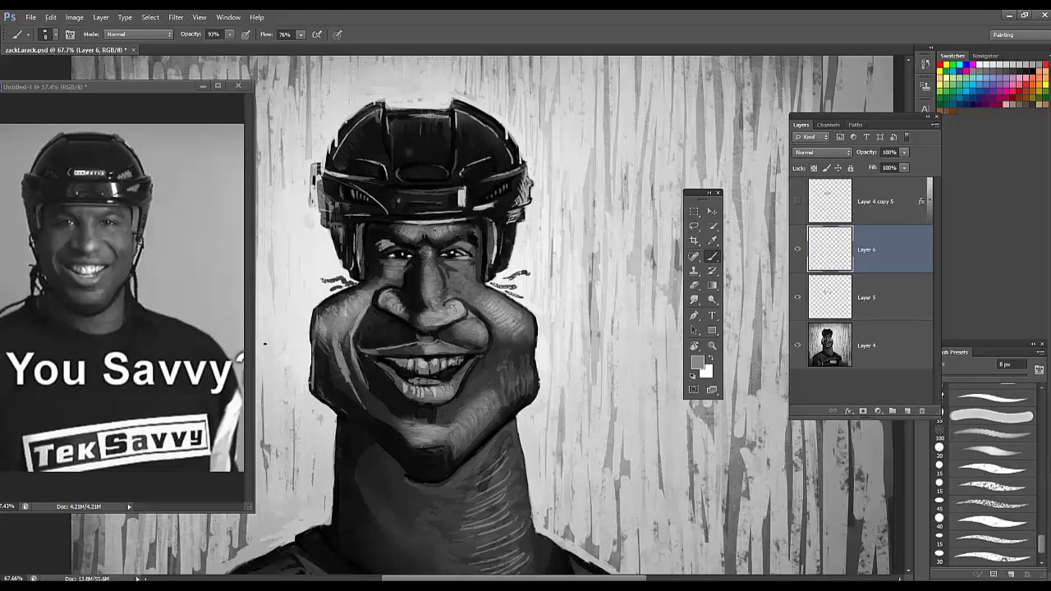
left_click(439, 231, "alt")
left_click_drag(430, 228, 394, 227)
Step: Paint a light vertical highlight between nose and upper lip and grey edge details on the helmet front
left_click_drag(478, 321, 469, 244)
left_click(424, 261, "alt")
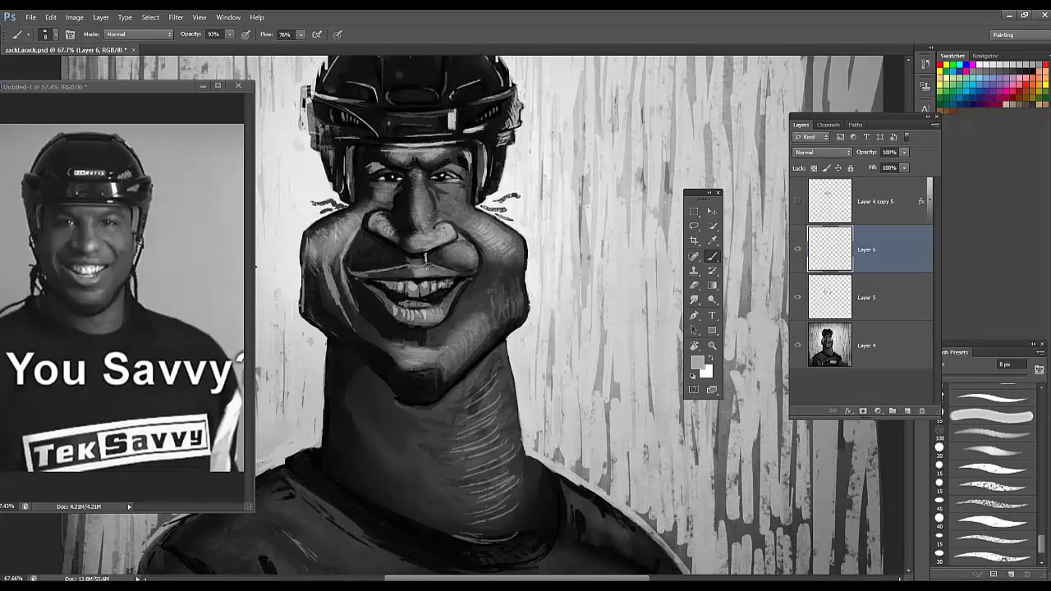
left_click(458, 301, "alt")
left_click_drag(477, 251, 508, 256)
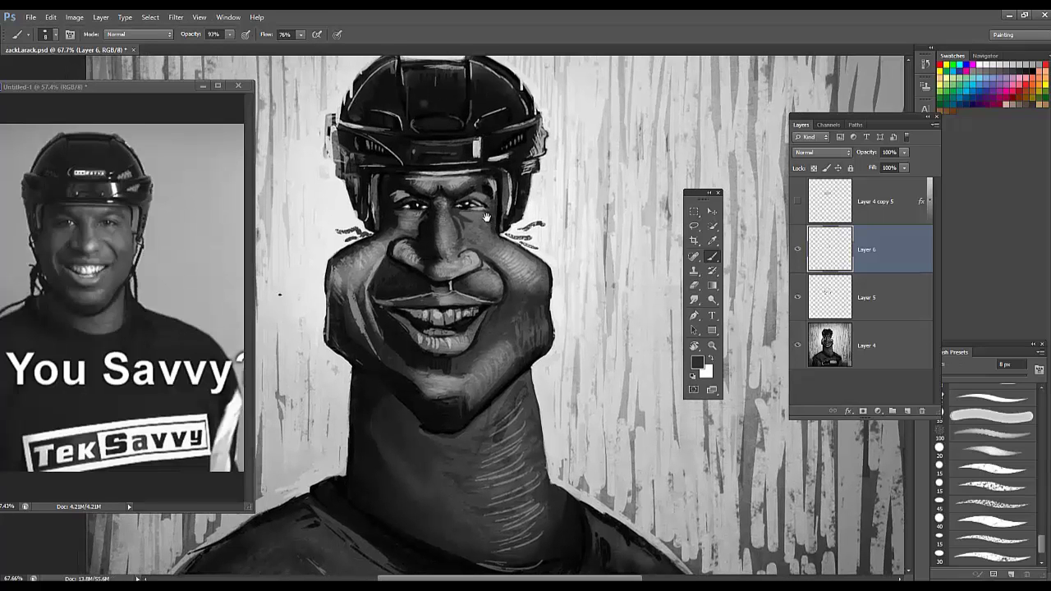
left_click(435, 169, "alt")
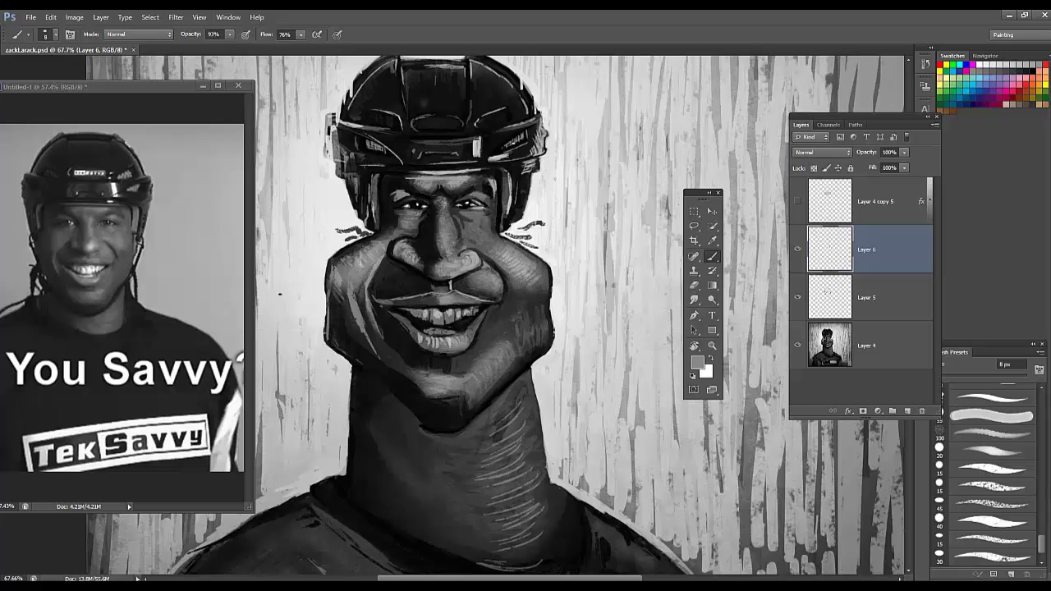
left_click_drag(461, 209, 473, 190)
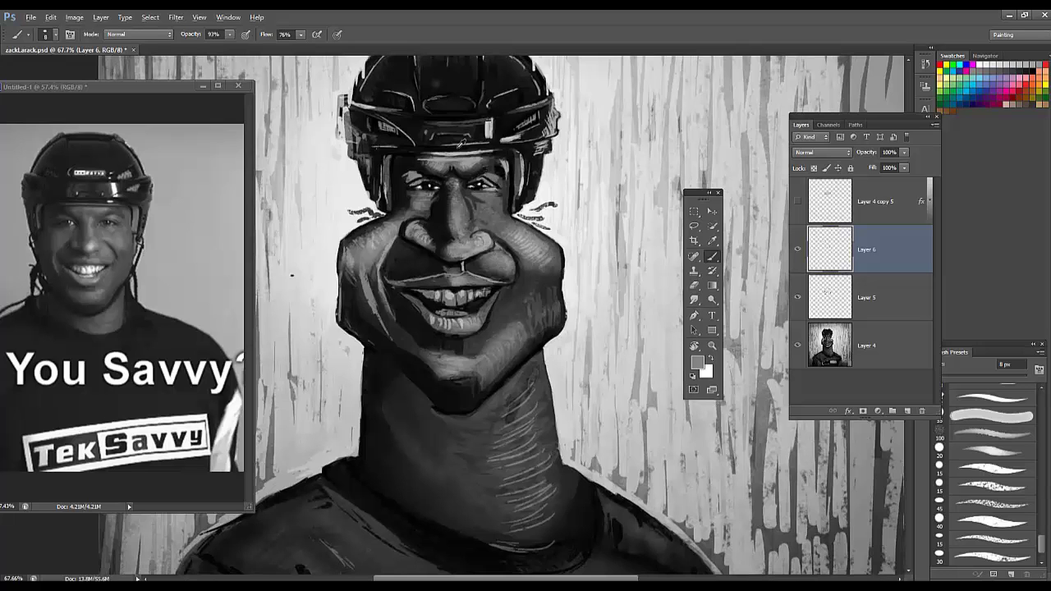
Step: Touch up the area beside the left eye with sampled black and grey
scroll(457, 148, "down", 6)
scroll(446, 181, "up", 5)
left_click(388, 273, "alt")
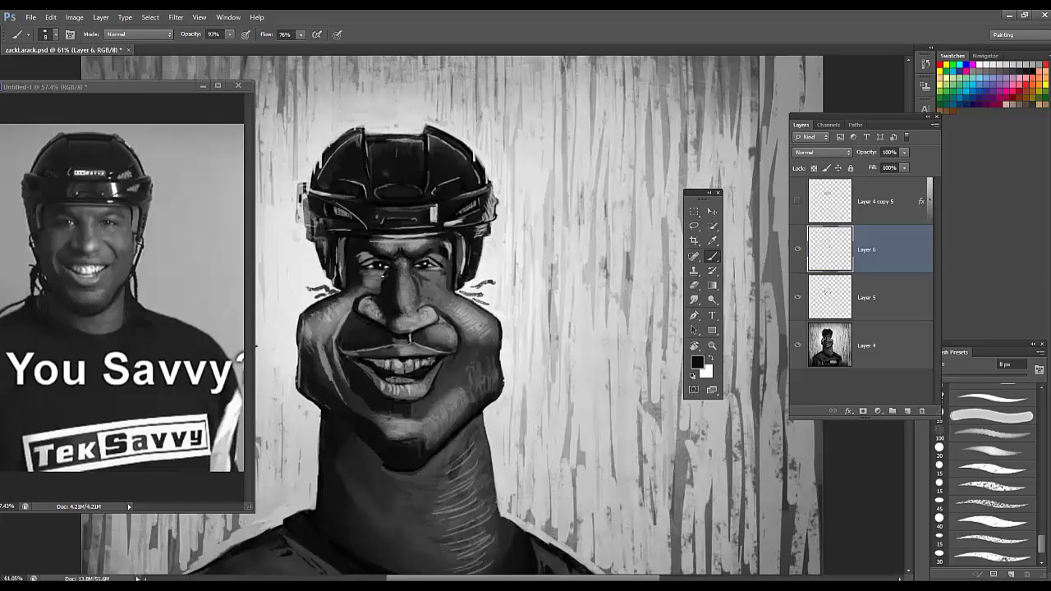
left_click(373, 271, "alt")
scroll(402, 279, "down", 5)
scroll(403, 271, "up", 2)
Step: Switch to the Eraser and set its size to 47 px
key("e")
key("alt+e")
key("Escape")
right_click(404, 230)
left_click(390, 247)
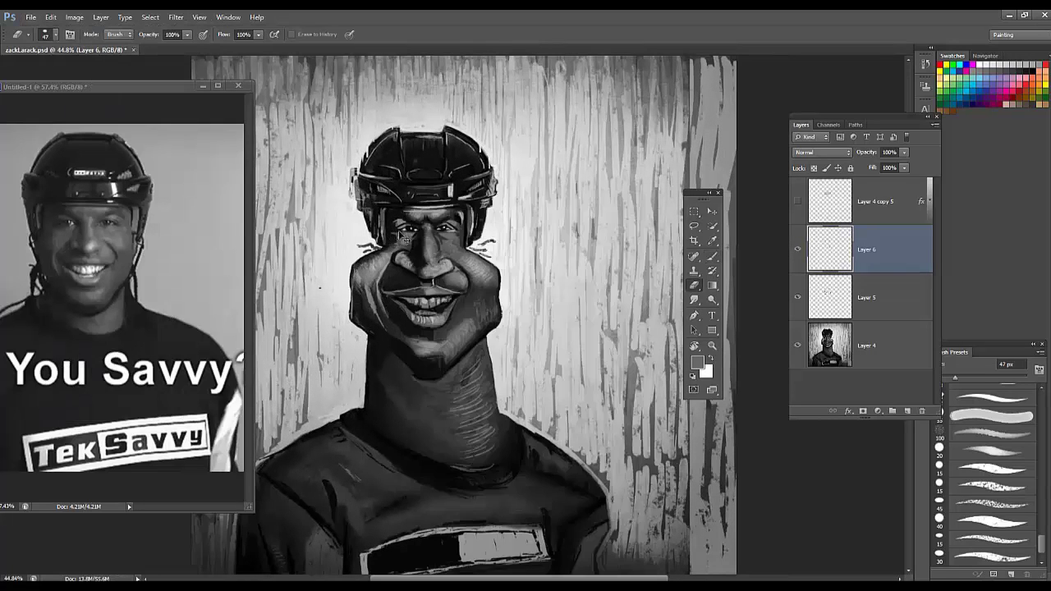
right_click(404, 238)
key("Escape")
Step: Return to the Brush and enlarge it to 29 px
key("b")
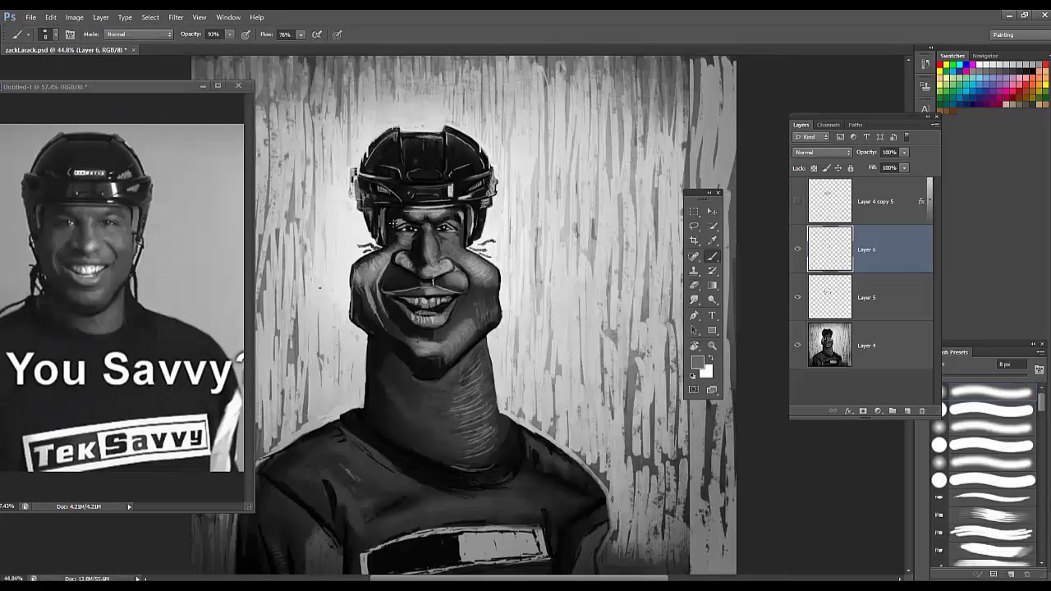
right_click(429, 228)
left_click(488, 222)
left_click(769, 269)
scroll(509, 255, "up", 4)
scroll(513, 249, "down", 4)
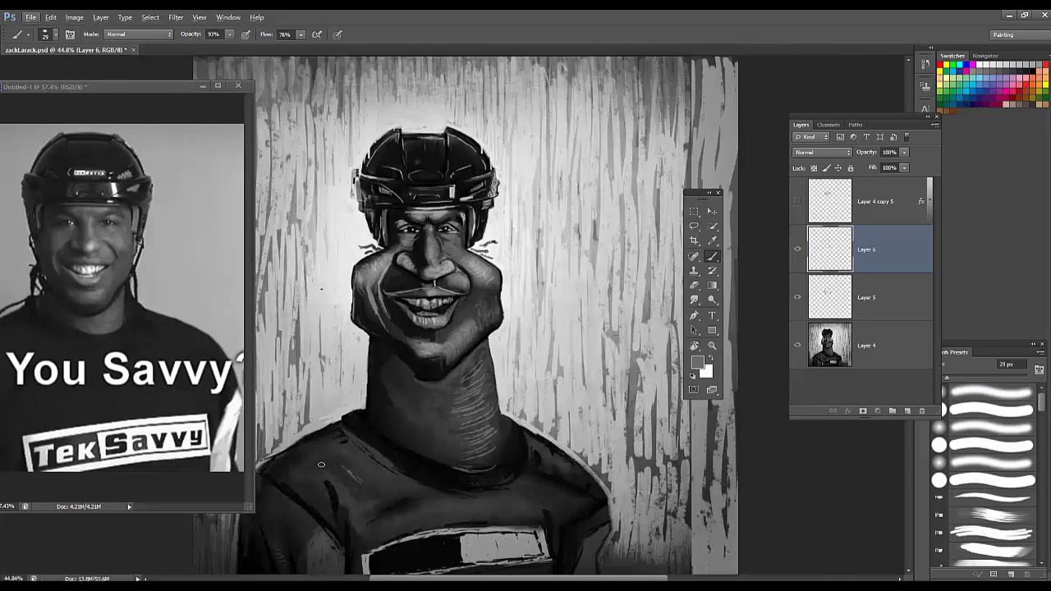
Step: Merge the visible layers and brighten the teeth, lower lip and nose with sampled near-white on a new layer
key("ctrl+shift+e")
key("ctrl+shift+alt+n")
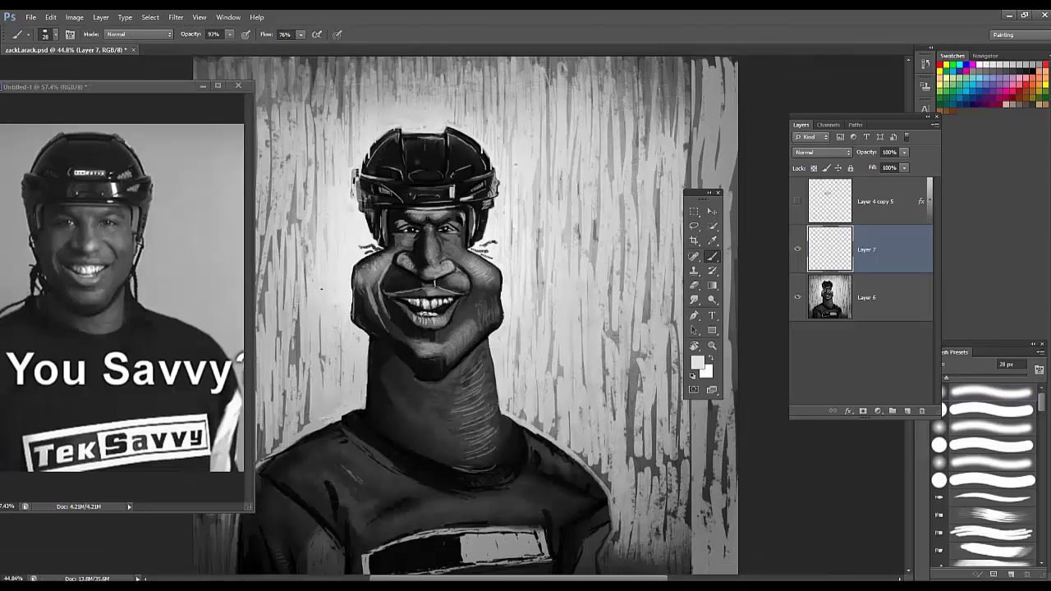
left_click(427, 302, "alt")
left_click(445, 305, "alt")
left_click(449, 299, "alt")
mouse_move(449, 319)
left_mouse_down()
mouse_move(437, 321)
mouse_move(446, 320)
left_mouse_up()
mouse_move(432, 272)
left_mouse_down()
mouse_move(429, 227)
mouse_move(431, 256)
left_mouse_up()
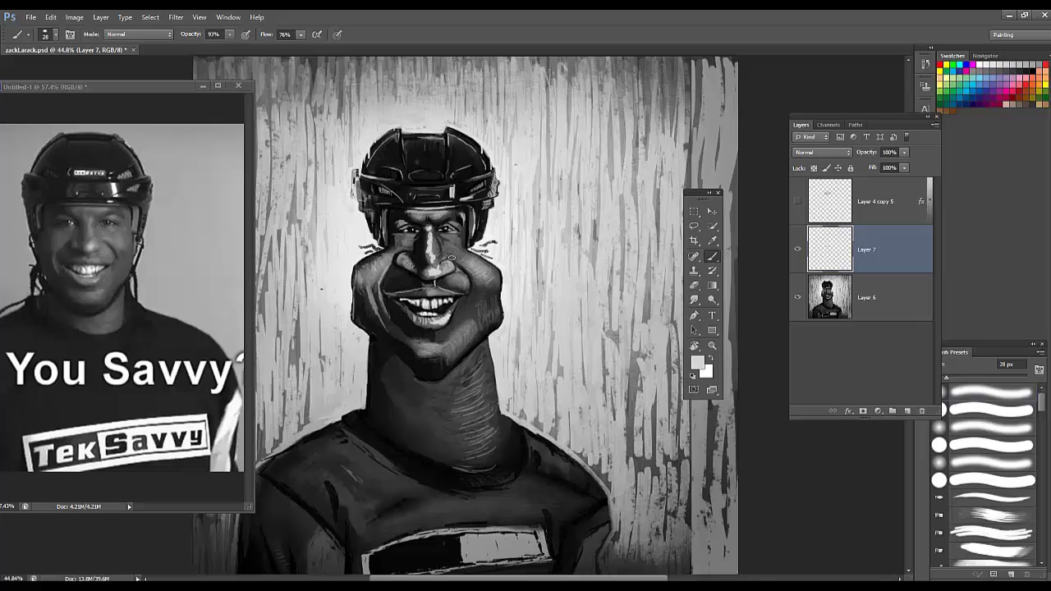
Step: Soften the teeth, lip and nose highlights with a 47 px eraser at 57% opacity and merge the layer down
key("e")
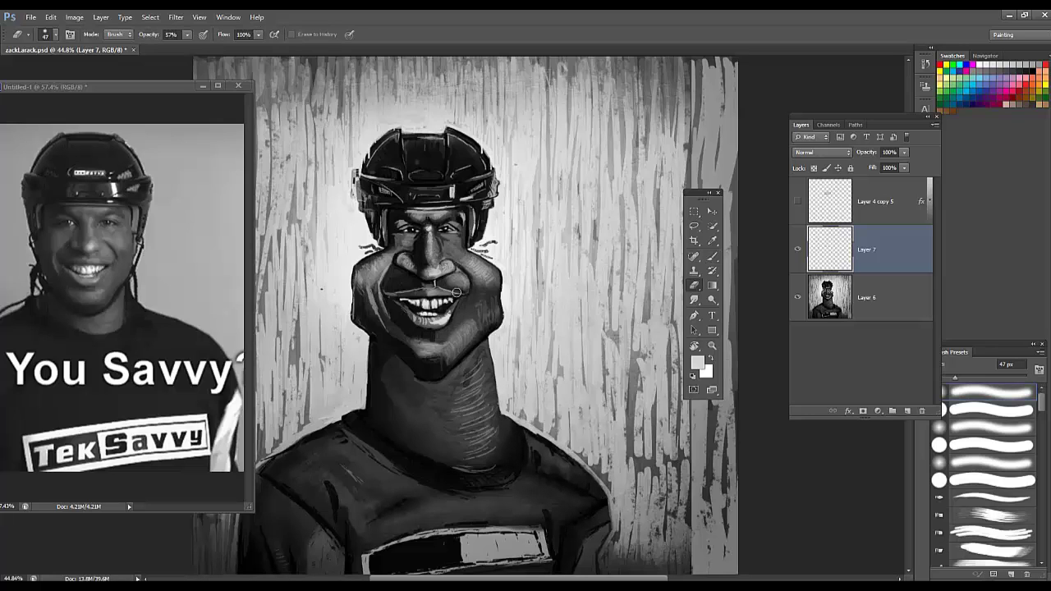
left_click(798, 250)
left_click(798, 250)
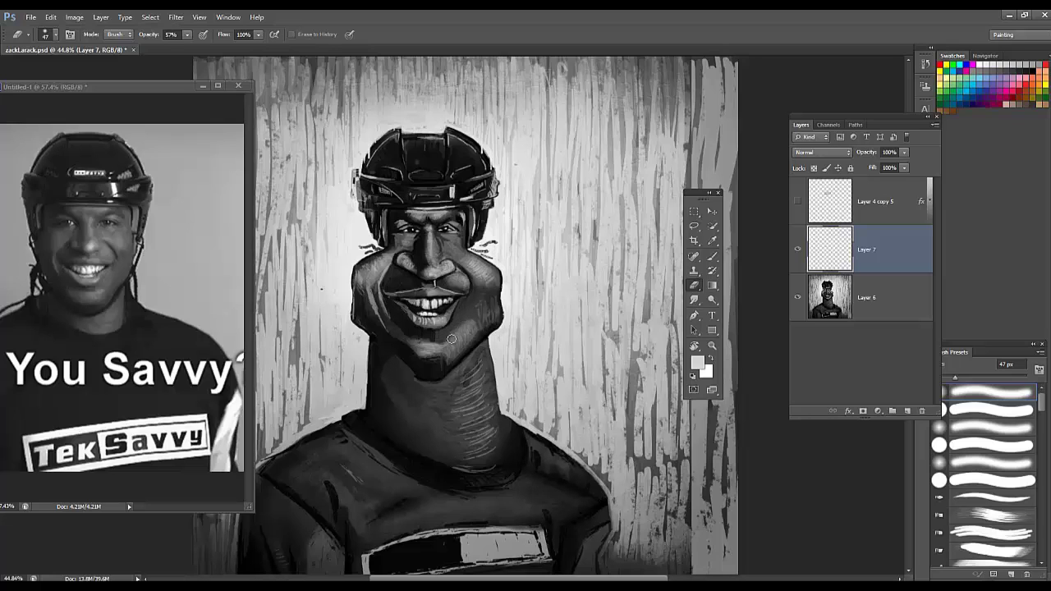
key("b")
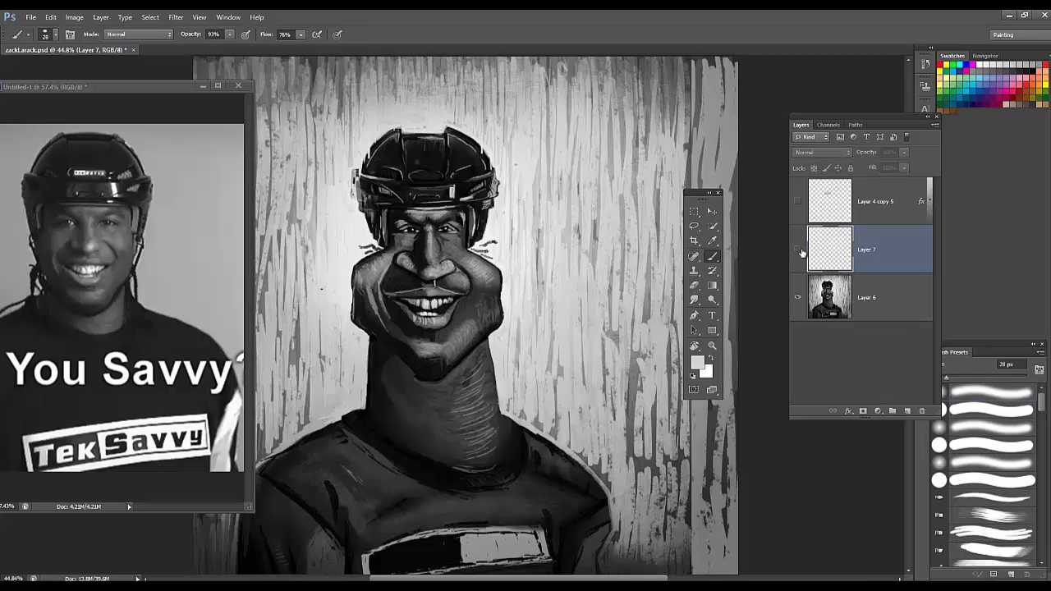
key("ctrl+e")
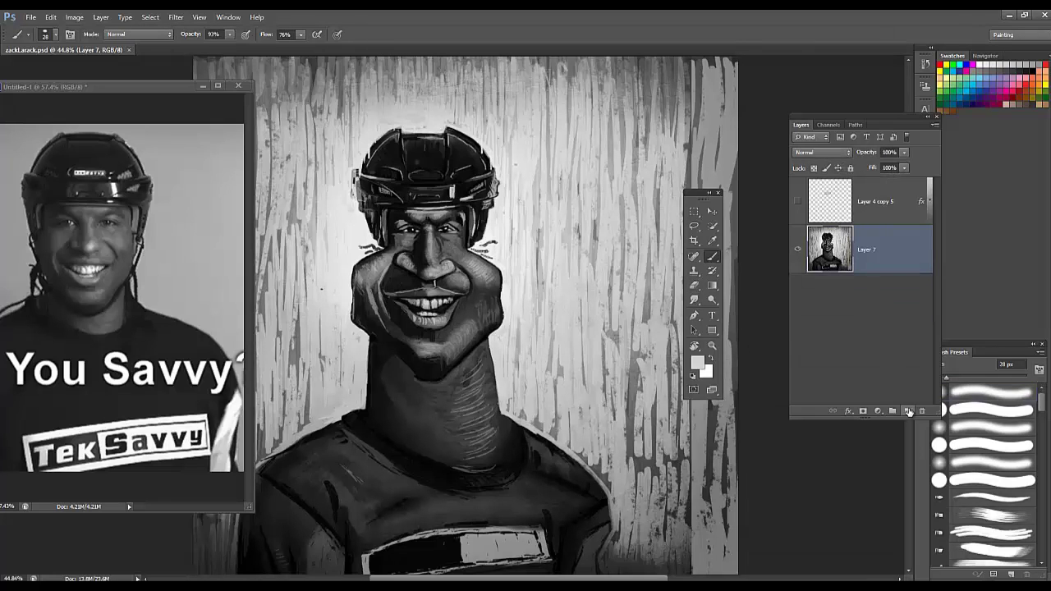
Step: Add a new layer and reduce the brush to 17 px
left_click(908, 410)
right_click(449, 247)
left_click_drag(473, 217, 470, 220)
left_click(439, 258)
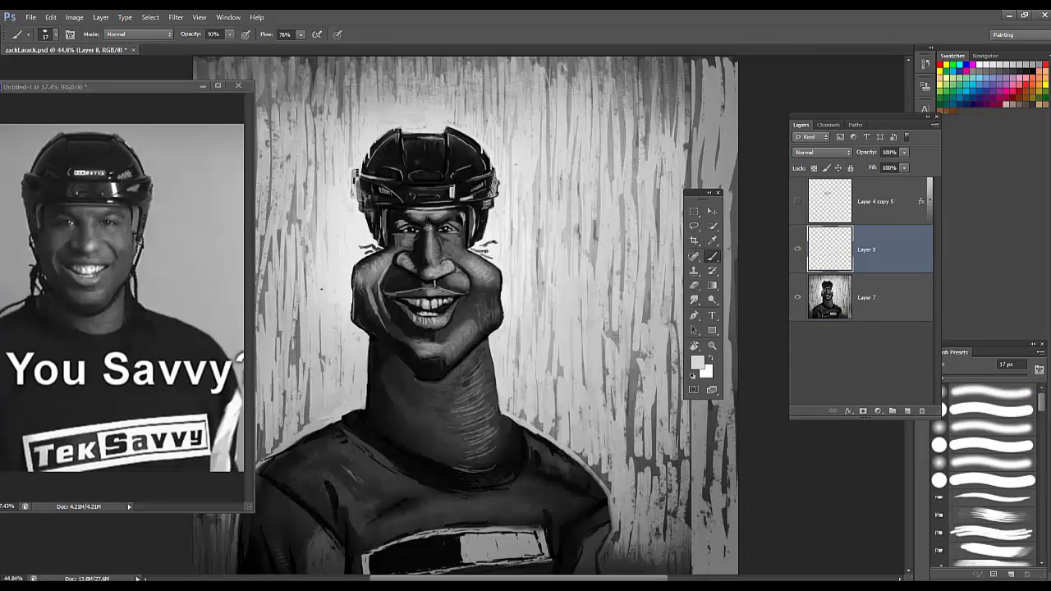
Step: Reduce the layer's opacity, undo a trial near-white stroke at the base of the neck and add a new layer
left_click(454, 189, "alt")
left_click_drag(904, 152, 871, 165)
mouse_move(511, 430)
left_mouse_down()
mouse_move(503, 465)
mouse_move(486, 471)
left_mouse_up()
key("ctrl+z")
left_click(907, 410)
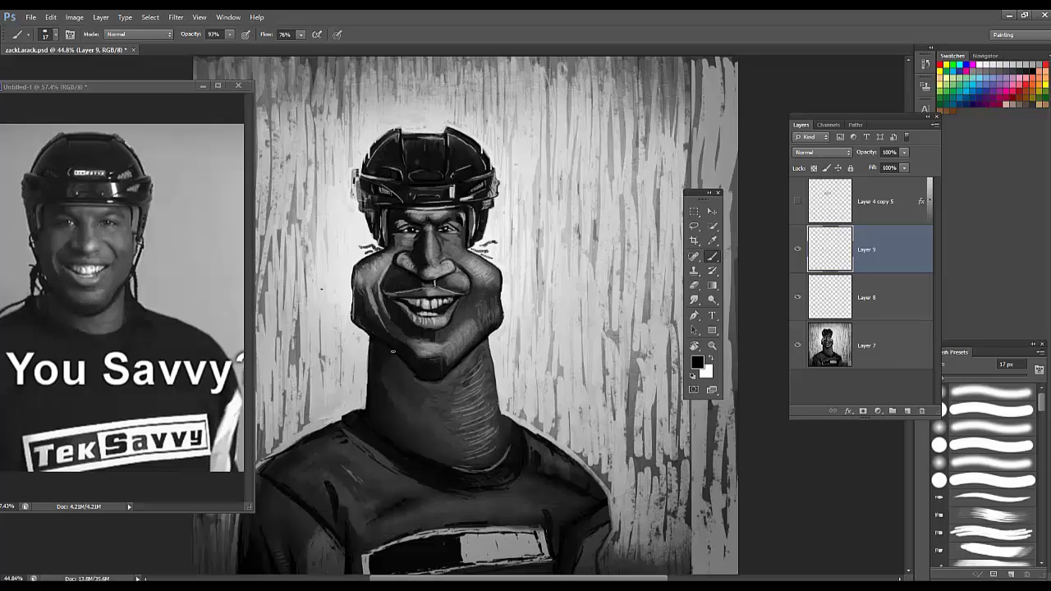
Step: Touch up the jawline, cheek edge, nose crease and brow with tones sampled from the painting, using the 17 px brush
left_click(357, 327, "alt")
left_click(471, 348, "alt")
left_click_drag(485, 338, 496, 333)
left_click(500, 334, "alt")
left_click(506, 289, "alt")
left_click(404, 250, "alt")
left_click(399, 254, "alt")
left_click(395, 206, "alt")
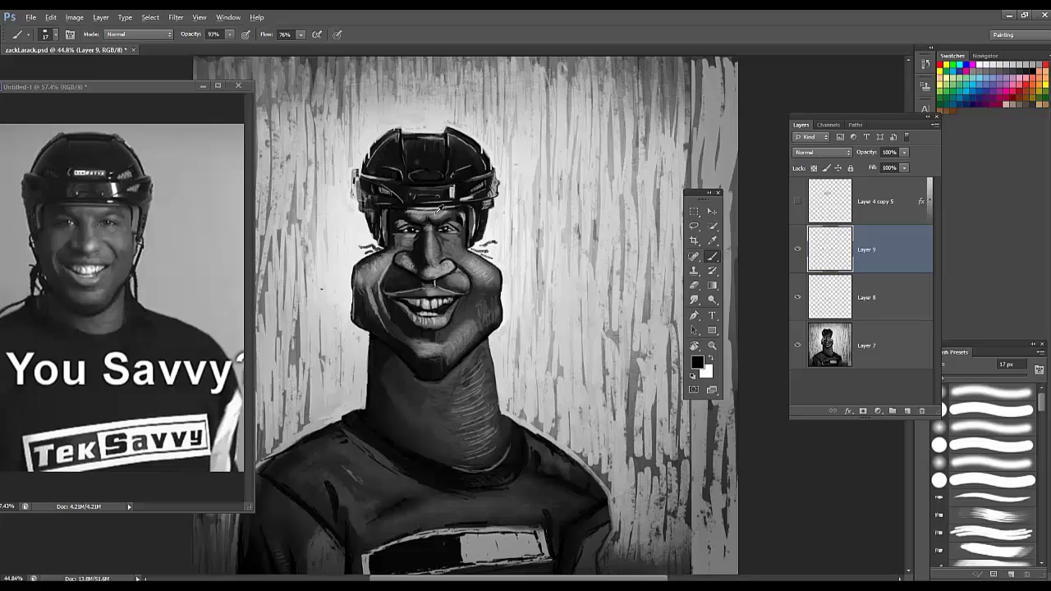
left_click(436, 214, "alt")
Step: On a new layer, paint light grey highlights around the upper lip and cheek with a 34 px brush and refine them with the Eraser
left_click(905, 411)
right_click(459, 313)
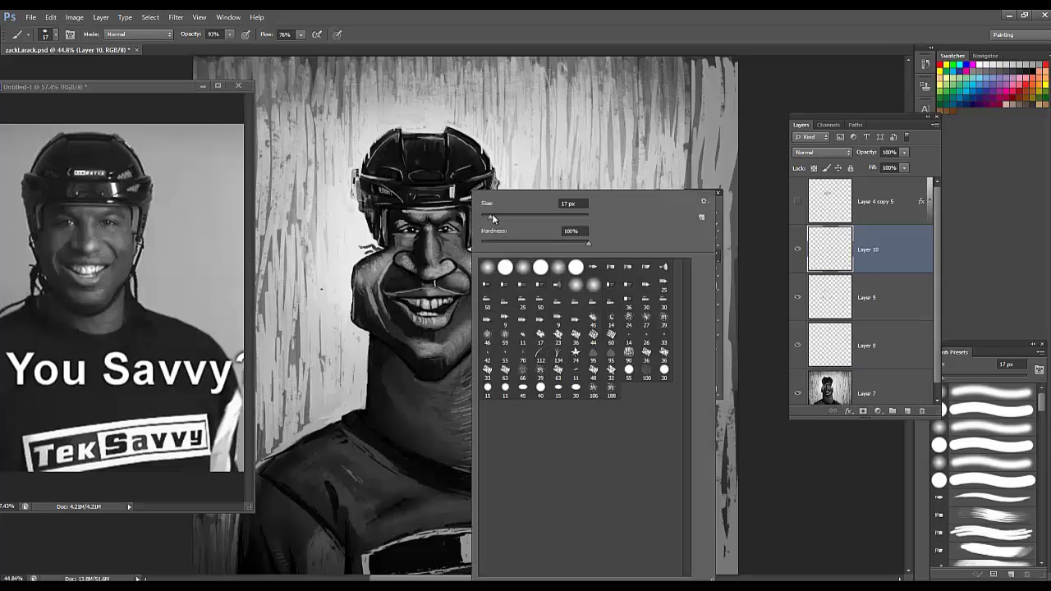
left_click(493, 217)
left_click(457, 307)
key("ctrl+z")
mouse_move(448, 291)
left_mouse_down()
mouse_move(464, 293)
mouse_move(457, 276)
mouse_move(460, 287)
mouse_move(448, 280)
left_mouse_up()
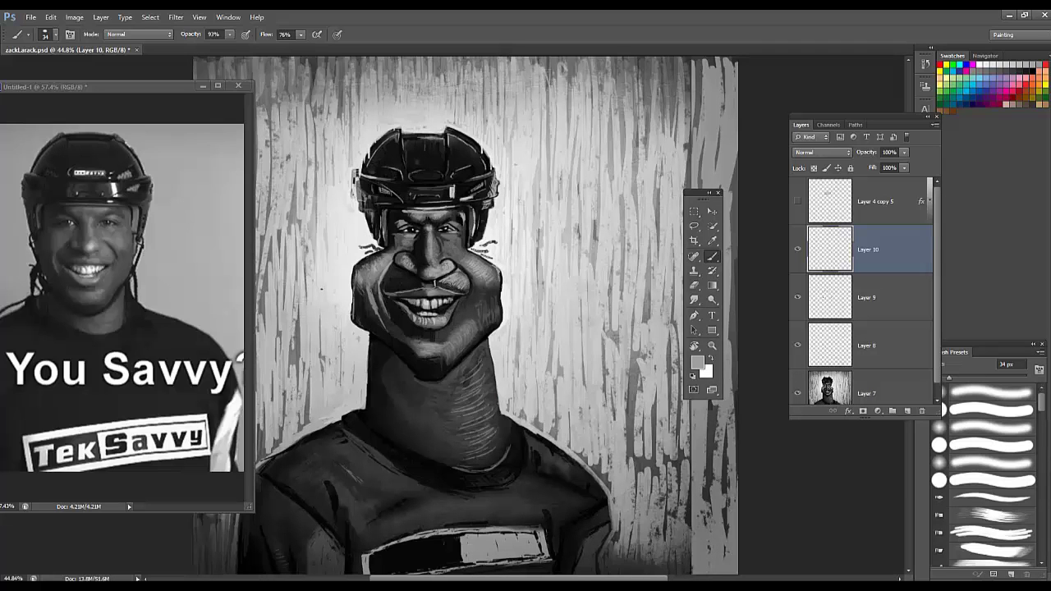
key("e")
key("b")
left_click(369, 262, "alt")
key("e")
key("b")
Step: Reduce the brush to 11 px and paint black into the crease beside the nose, then sample near-white from the nose
right_click(419, 275)
left_click(431, 224)
left_click(385, 287, "alt")
left_click(428, 280, "alt")
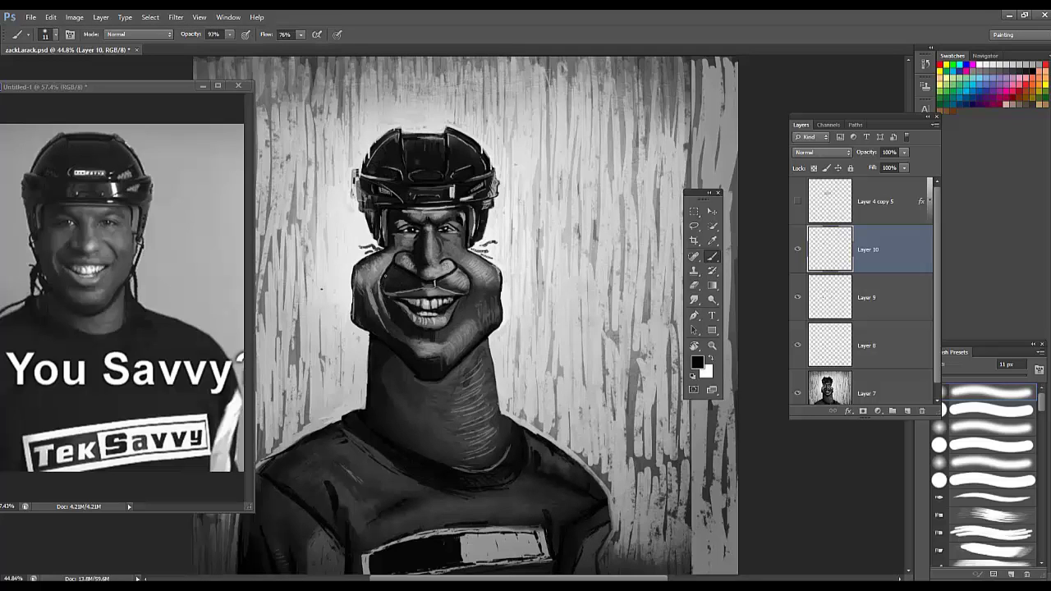
left_click_drag(383, 274, 392, 262)
left_click(444, 270, "alt")
Step: Soften the cheek and nose strokes with the 47 px eraser at 57% opacity and save the document
key("e")
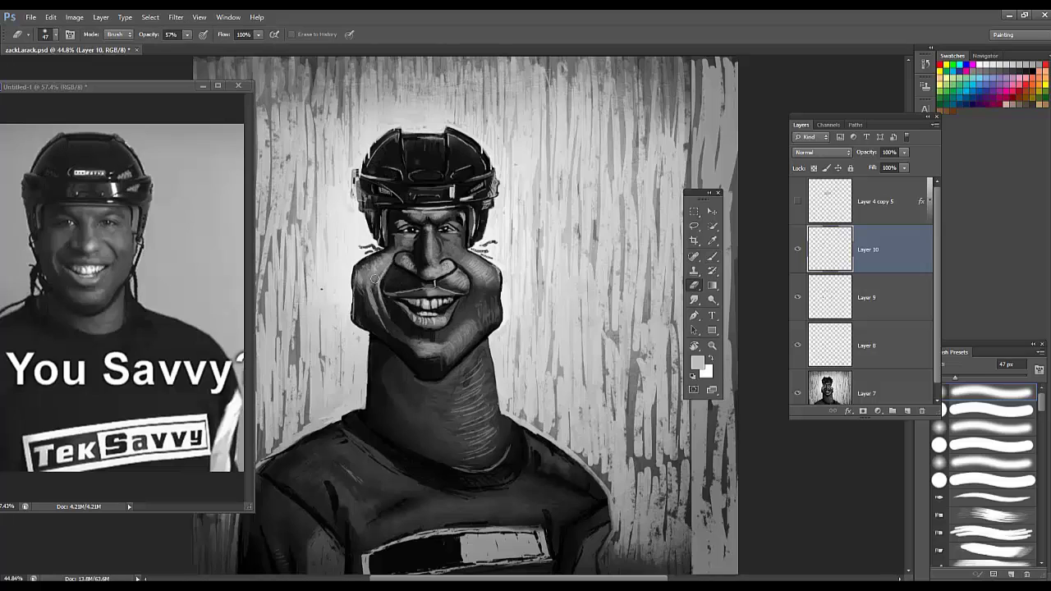
key("b")
key("e")
key("ctrl+s")
key("b")
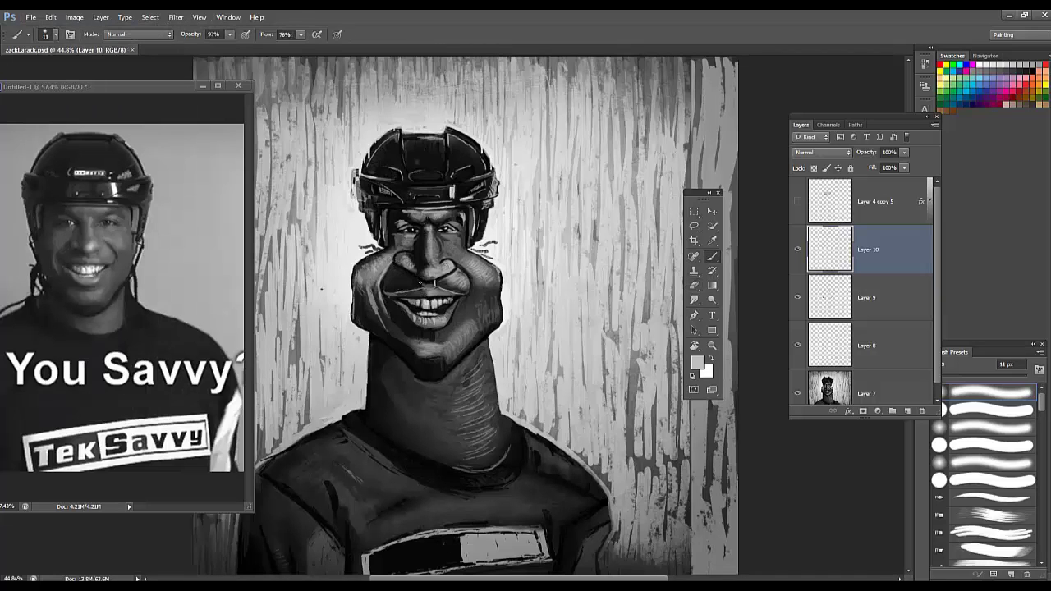
Step: Choose the 30 px textured brush preset, add a new layer and reset the foreground colour to black
left_click(405, 271, "alt")
right_click(605, 296)
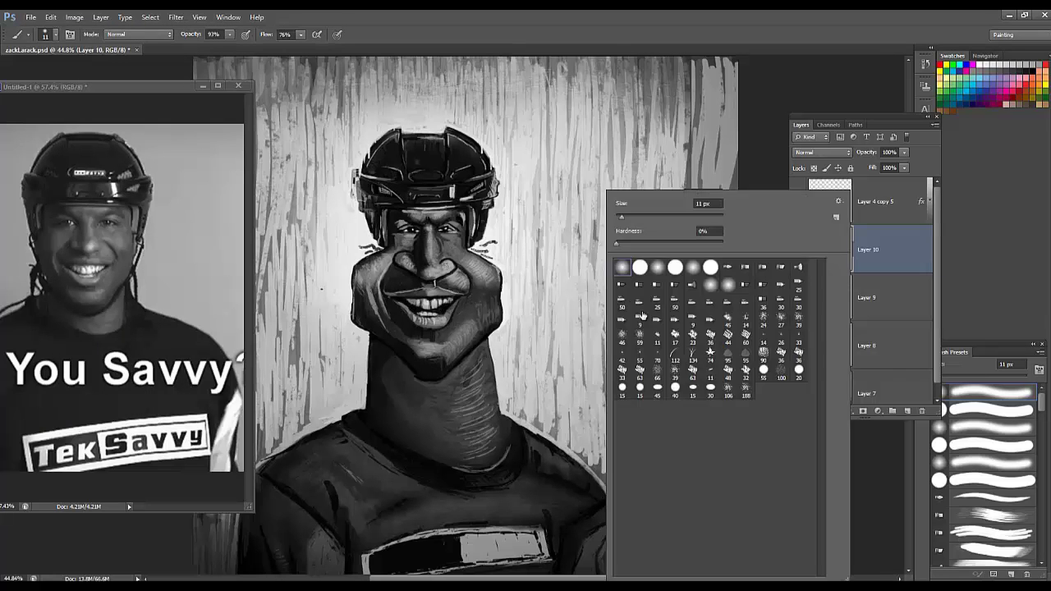
double_click(793, 381)
left_click(907, 411)
key("d")
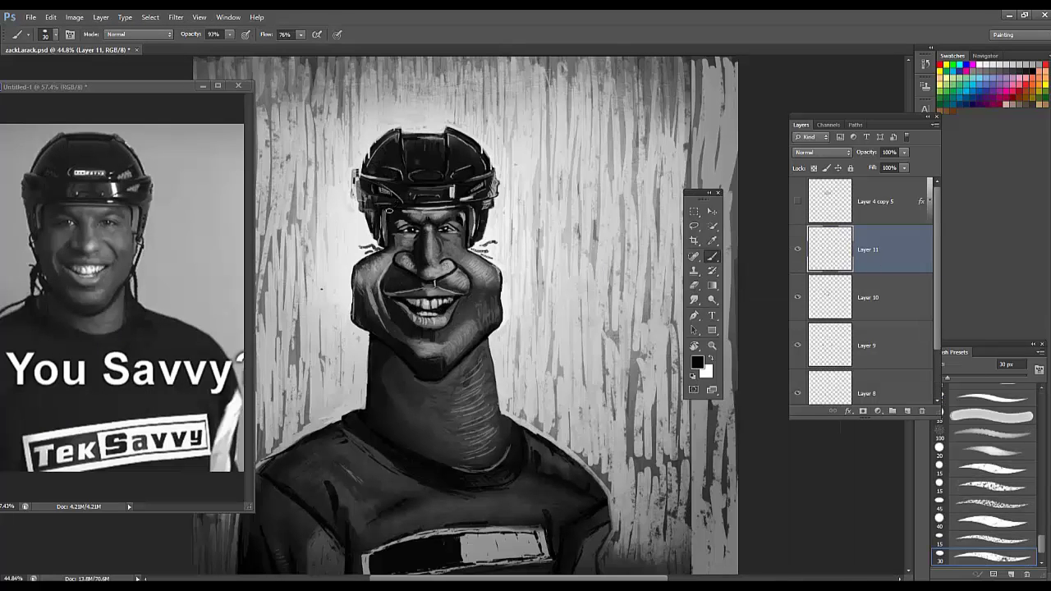
Step: Reduce the brush to 13 px and paint a black goatee on the chin
right_click(413, 188)
left_click_drag(463, 214, 444, 214)
left_click(400, 229)
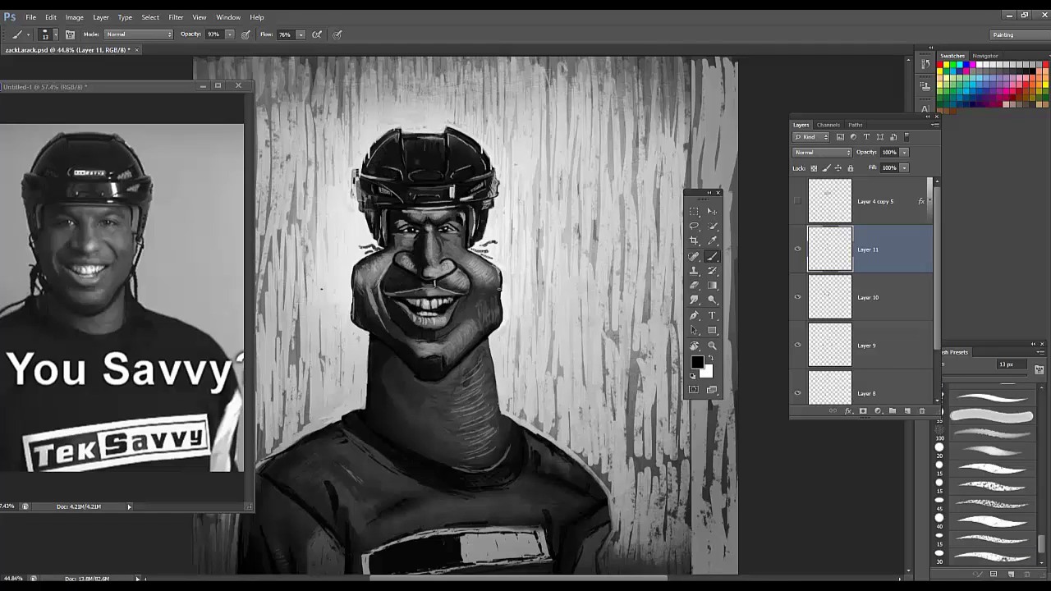
left_click_drag(426, 358, 443, 362)
Step: Paint near-white highlights under the eye, on the cheek and along the underside of the chin, enlarging the brush to 40 px
left_click(522, 253, "alt")
key("e")
key("b")
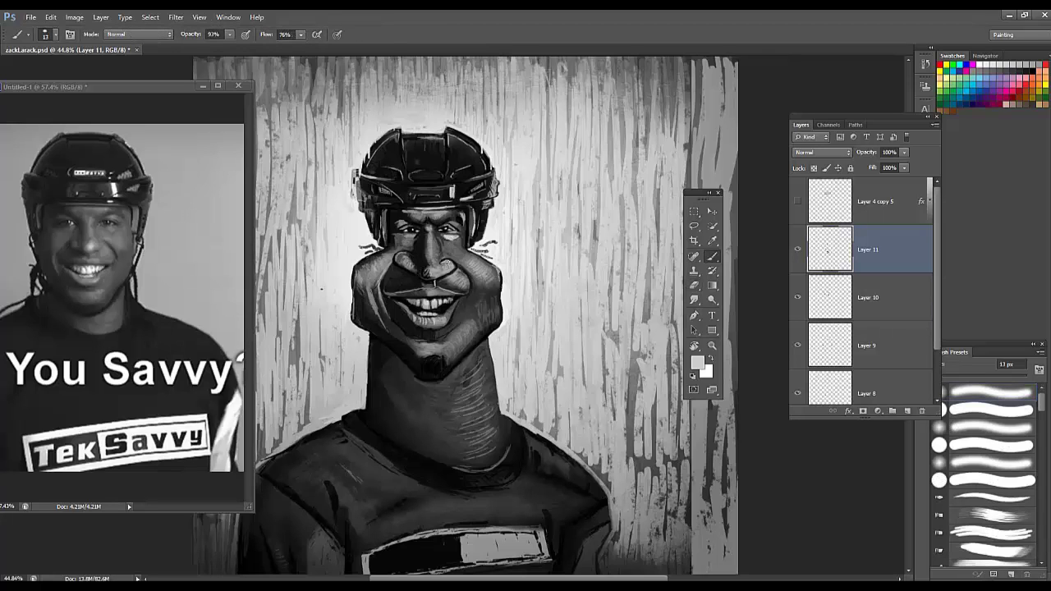
mouse_move(469, 274)
left_mouse_down()
mouse_move(492, 289)
mouse_move(499, 277)
mouse_move(500, 324)
mouse_move(477, 345)
mouse_move(492, 357)
mouse_move(499, 405)
left_mouse_up()
left_click_drag(465, 248, 478, 258)
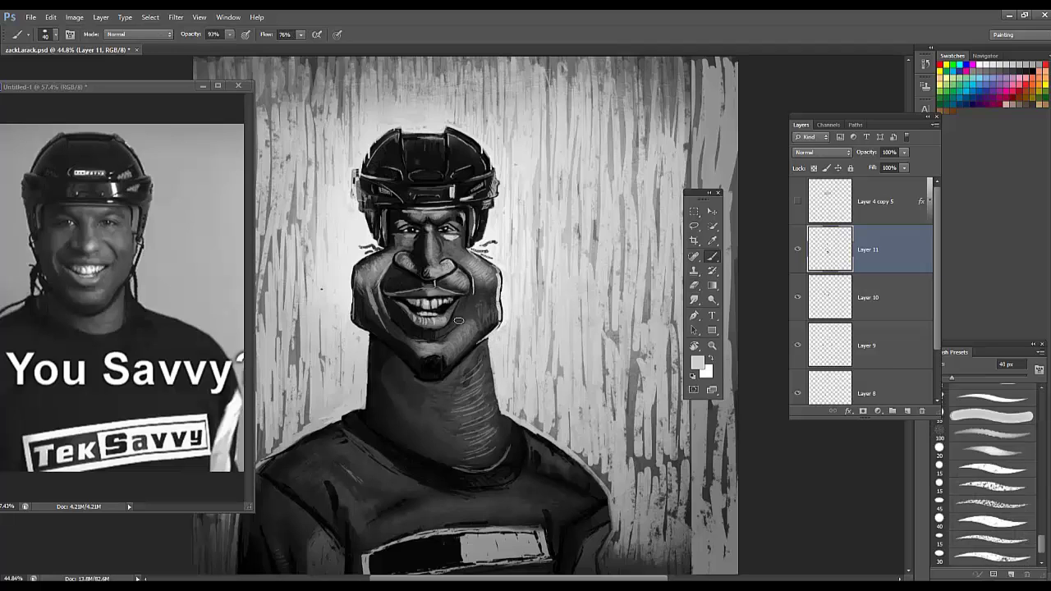
left_click_drag(461, 355, 438, 379)
Step: Refine the chin and cheek with a 29 px brush in black and near-white, softening with the 47 px eraser
right_click(418, 211)
type("29")
key("Return")
left_click(446, 171, "alt")
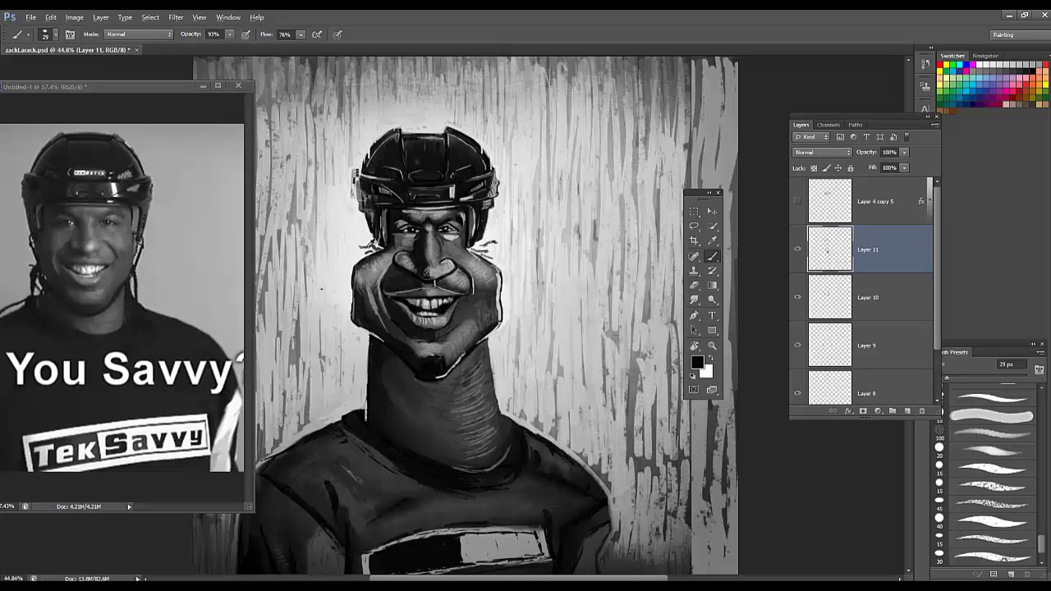
left_click(499, 271, "alt")
key("e")
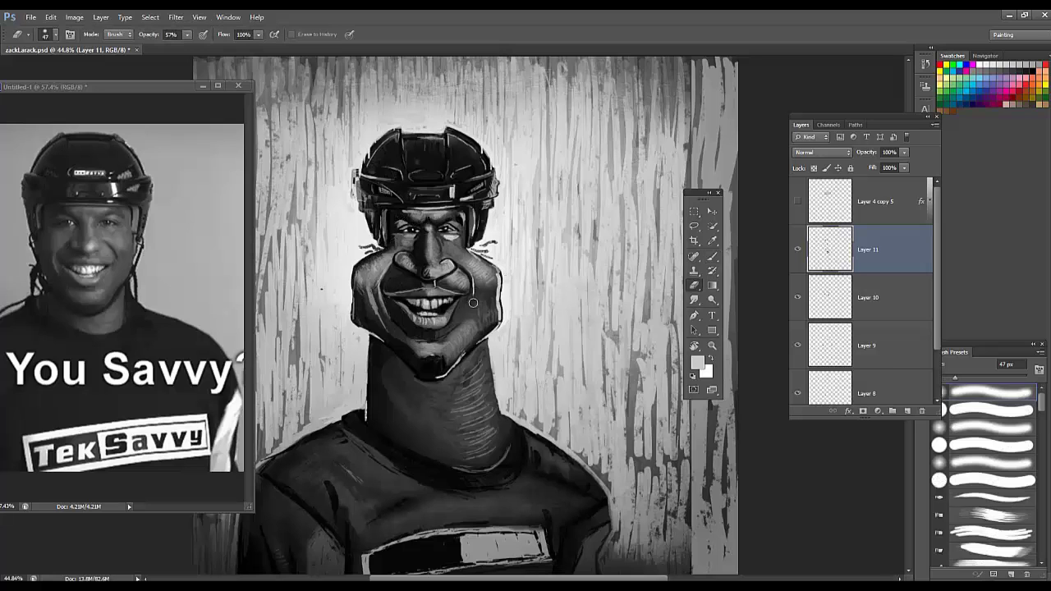
key("b")
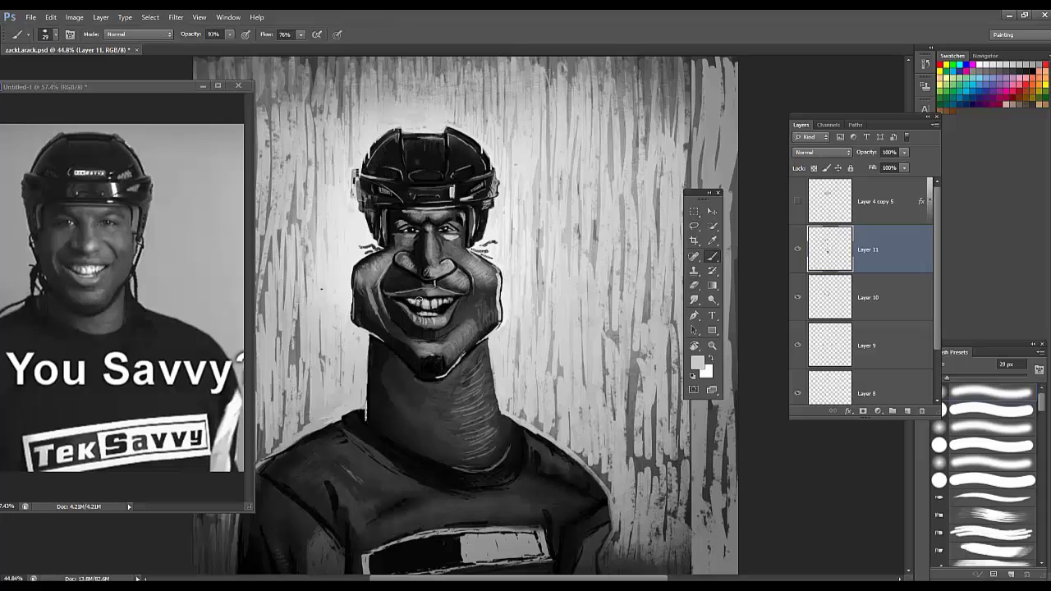
Step: Highlight the helmet's inner straps beside the eyes with a 16 px near-white brush, softening with the 47 px eraser at 57% opacity
right_click(435, 259)
left_click(451, 219)
key("Return")
key("e")
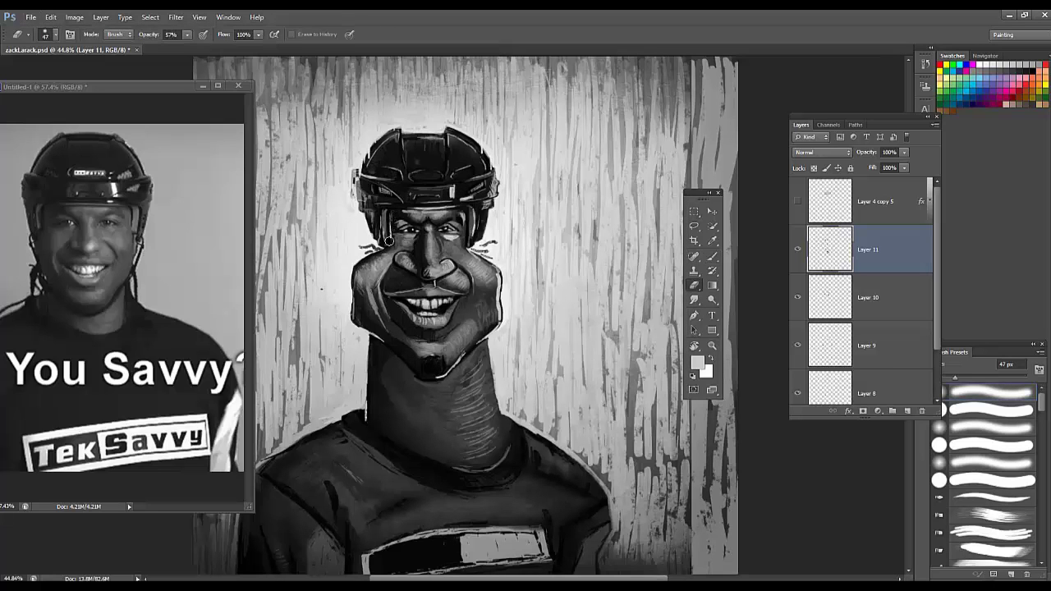
left_click_drag(394, 222, 385, 241)
key("b")
key("e")
key("b")
left_click_drag(473, 214, 471, 232)
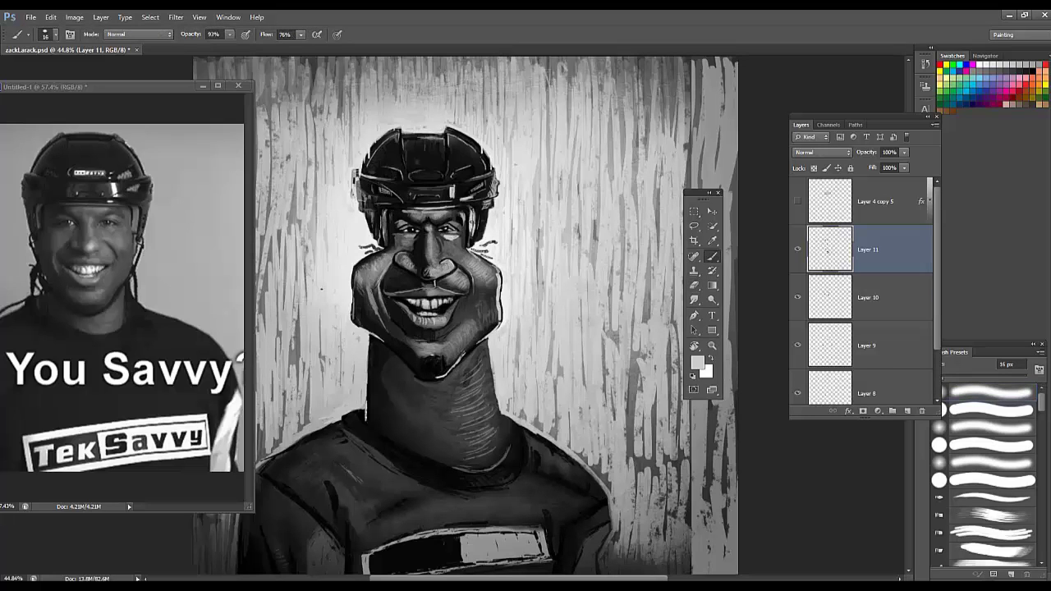
key("e")
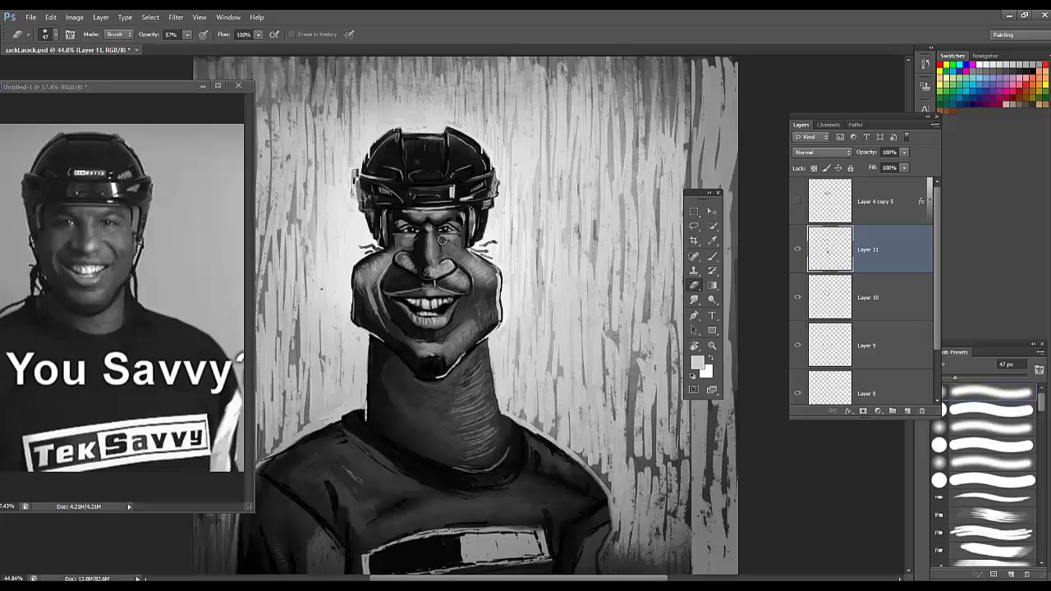
key("b")
Step: Touch up the face close up and soften the jaw and cheek edges with the 47 px eraser
scroll(450, 227, "up", 7)
scroll(450, 227, "down", 1)
mouse_move(308, 422)
left_mouse_down()
mouse_move(335, 439)
mouse_move(304, 429)
left_mouse_up()
key("e")
left_click_drag(479, 469, 434, 511)
left_click_drag(546, 402, 542, 317)
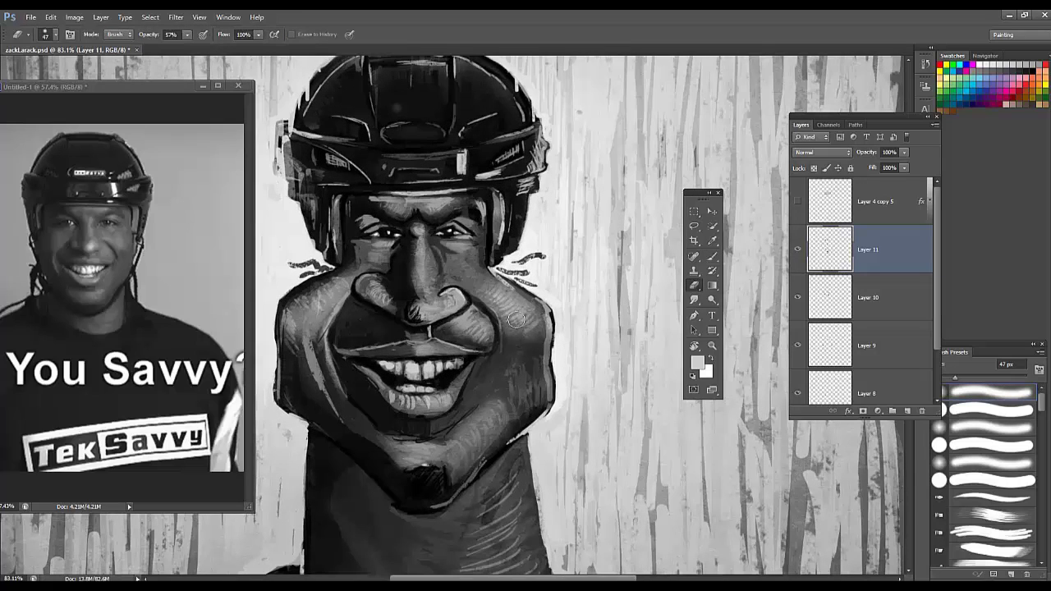
scroll(504, 303, "down", 11)
scroll(503, 300, "up", 2)
scroll(502, 300, "down", 2)
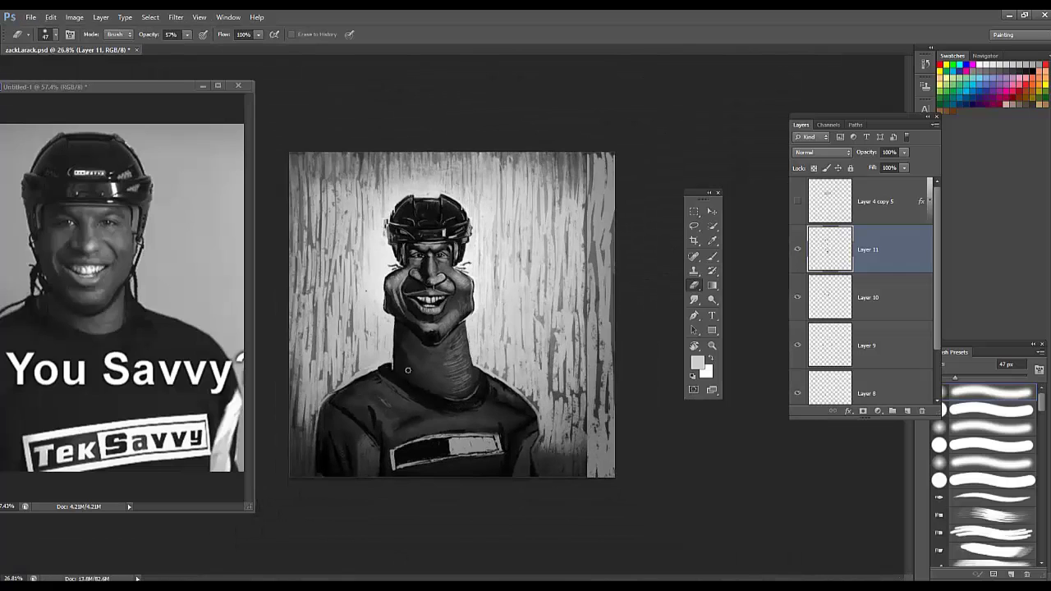
Step: Paint black folds on the jersey's shoulder and sleeve with a 38 px brush, and show more of the reference photo
key("b")
key("d")
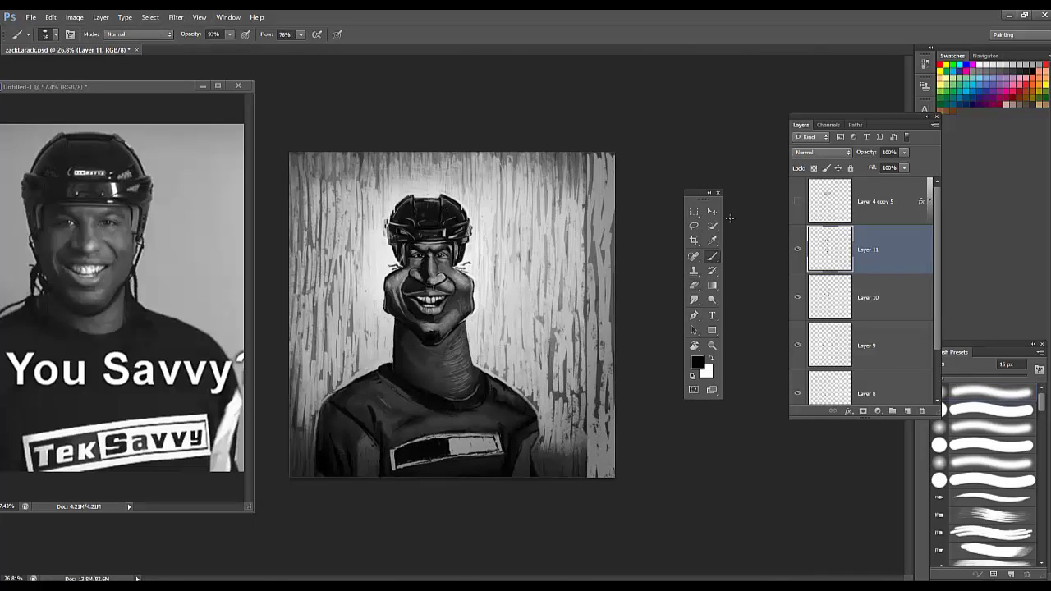
right_click(332, 399)
key("Escape")
left_click_drag(334, 397, 327, 406)
mouse_move(369, 438)
left_mouse_down()
mouse_move(365, 469)
mouse_move(364, 455)
left_mouse_up()
left_click(178, 366)
scroll(129, 321, "down", 5)
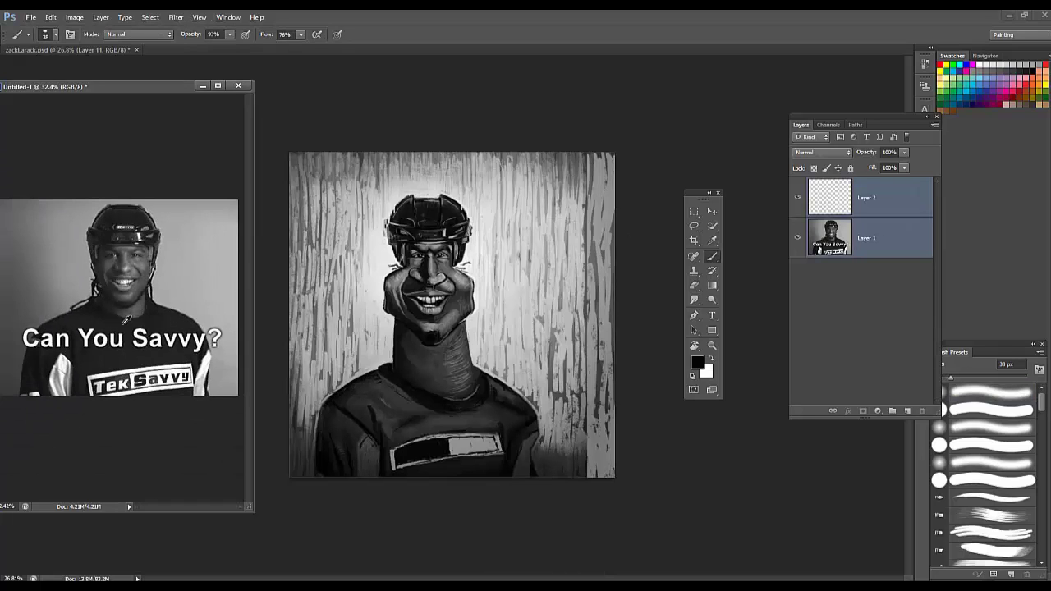
key("ctrl+Tab")
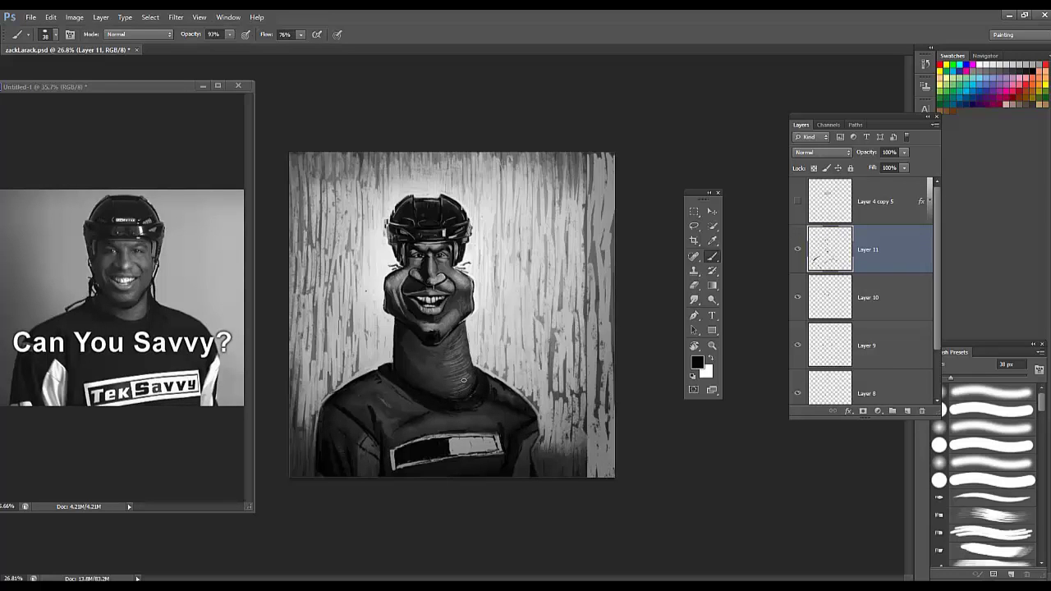
Step: Sample light grey from the background and paint vertical streaks beside the shoulder and lower-right sleeve with a 45 px brush
left_click(367, 369, "alt")
left_click_drag(367, 366, 359, 364)
left_click(535, 388, "alt")
left_click(538, 384, "alt")
mouse_move(539, 408)
left_mouse_down()
mouse_move(536, 458)
mouse_move(546, 462)
mouse_move(558, 437)
mouse_move(581, 445)
mouse_move(537, 460)
mouse_move(550, 457)
mouse_move(585, 472)
left_mouse_up()
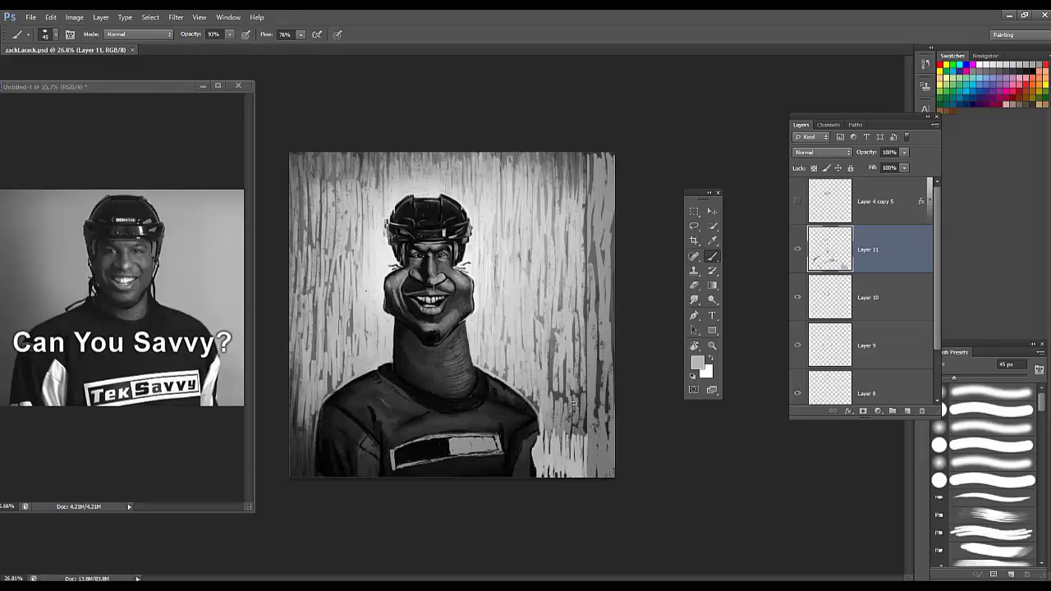
Step: Enlarge the brush to 70 px and extend the light grey streaks over the lower-right corner of the background
key("e")
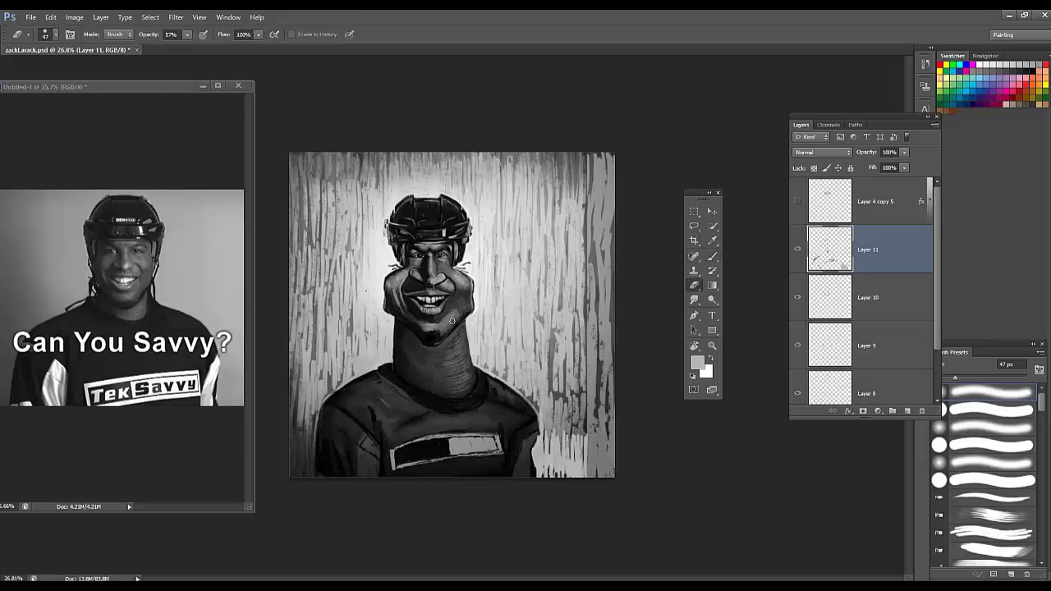
key("b")
mouse_move(590, 453)
left_mouse_down()
mouse_move(607, 460)
mouse_move(606, 386)
left_mouse_up()
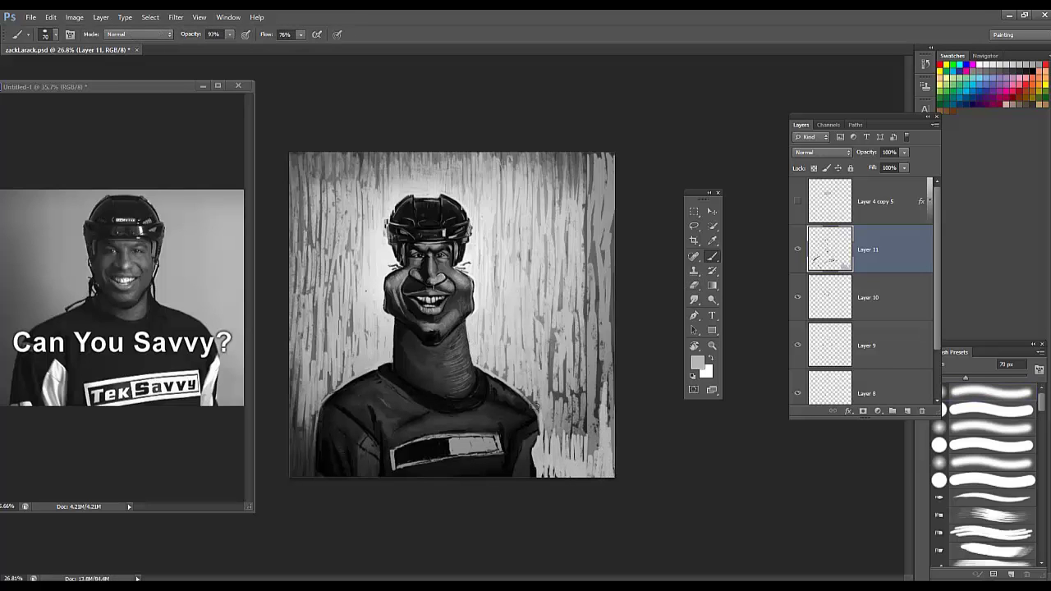
mouse_move(534, 393)
left_mouse_down()
mouse_move(546, 429)
mouse_move(549, 478)
left_mouse_up()
Step: Paint light grey vertical streaks over the background in the painting's lower-left corner
mouse_move(318, 411)
left_mouse_down()
mouse_move(317, 455)
mouse_move(297, 478)
mouse_move(295, 429)
mouse_move(295, 475)
left_mouse_up()
mouse_move(306, 406)
left_mouse_down()
mouse_move(303, 452)
mouse_move(308, 444)
left_mouse_up()
mouse_move(312, 380)
left_mouse_down()
mouse_move(310, 427)
mouse_move(295, 429)
left_mouse_up()
left_click_drag(293, 386, 293, 418)
Step: Enlarge the eraser to 300 px and fade the lower-left background streaks along the canvas edge
key("e")
key("bracketright")
key("bracketright")
key("bracketright")
key("bracketright")
key("bracketright")
key("bracketright")
key("bracketright")
key("bracketright")
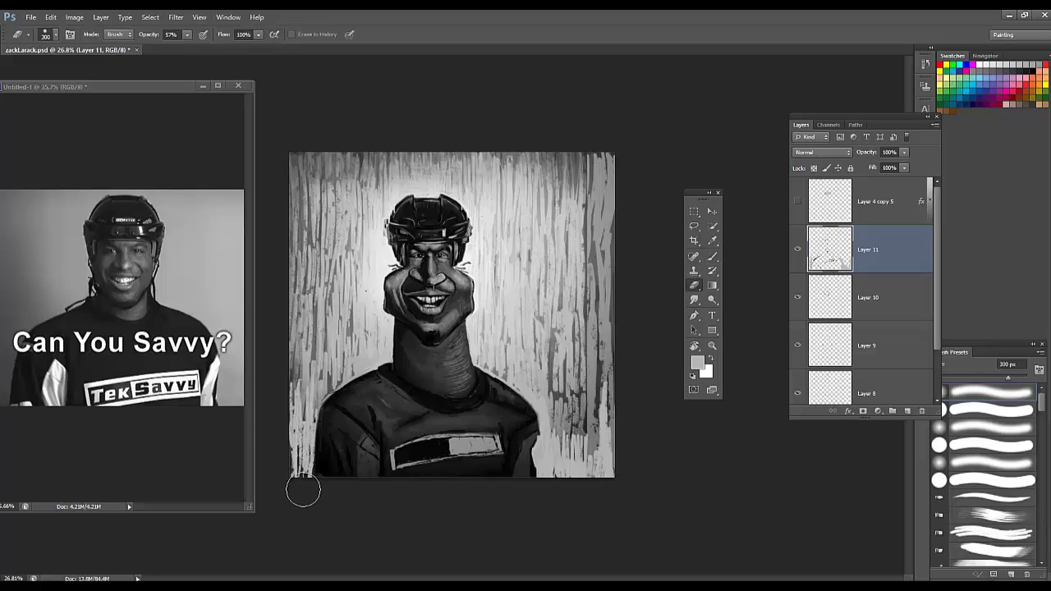
left_click_drag(303, 493, 286, 364)
Step: Set the brush to 44 px and paint a light grey rim along the outer edge of the lower-left shoulder and sleeve
key("b")
right_click(339, 386)
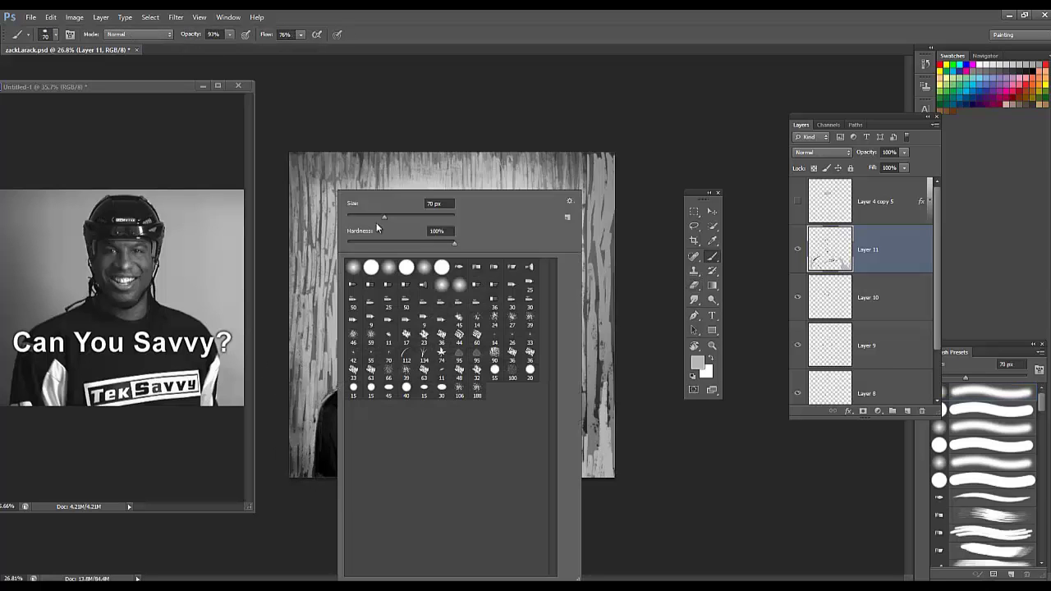
double_click(372, 281)
mouse_move(329, 395)
left_mouse_down()
mouse_move(362, 371)
mouse_move(317, 405)
mouse_move(311, 477)
left_mouse_up()
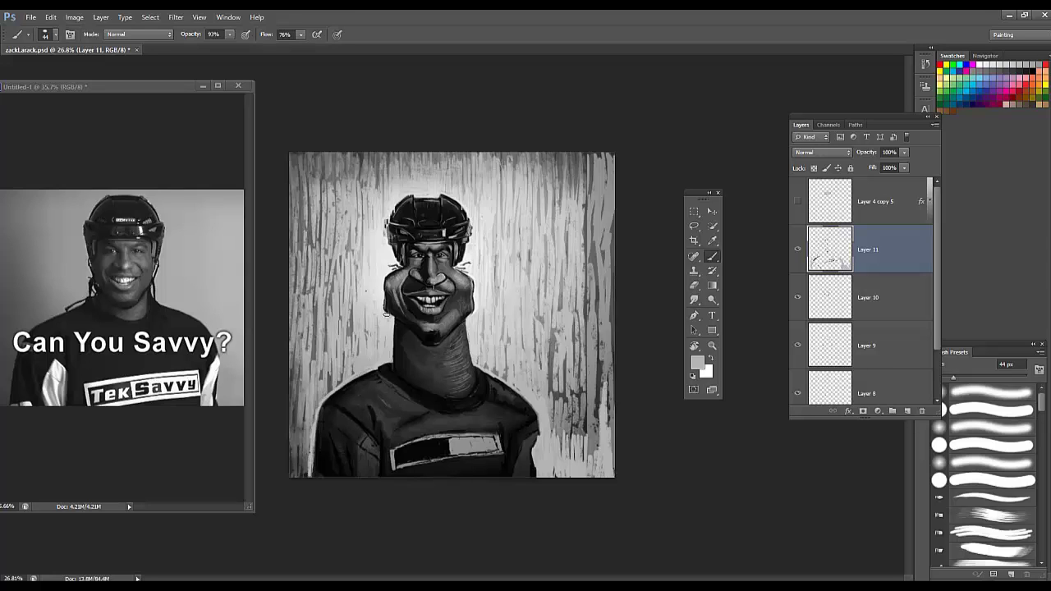
Step: Touch up the cheek and the area beneath the helmet strap with sampled tones, using the 44 px brush
key("d")
left_click(471, 317, "alt")
left_click(443, 220, "alt")
left_click_drag(457, 271, 472, 278)
left_click(477, 300, "alt")
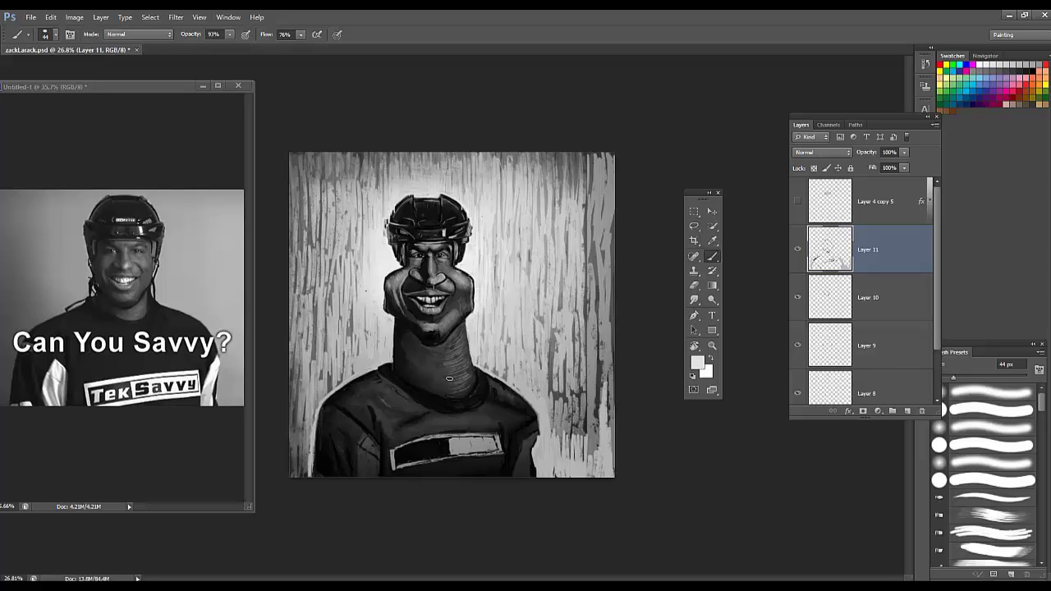
Step: On a new layer, paint light grey panels on both jersey sleeves and set the layer's opacity to 46%
key("ctrl+shift+alt+n")
left_click(400, 469, "alt")
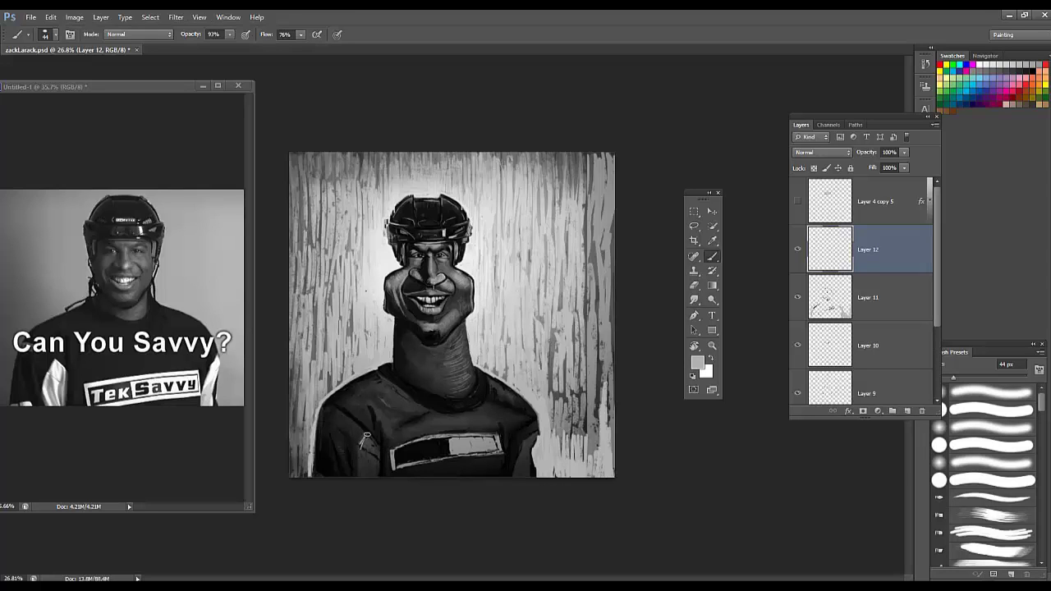
mouse_move(359, 434)
left_mouse_down()
mouse_move(352, 459)
mouse_move(364, 456)
mouse_move(358, 471)
mouse_move(364, 441)
mouse_move(374, 459)
mouse_move(350, 442)
mouse_move(387, 465)
mouse_move(375, 434)
mouse_move(371, 479)
mouse_move(376, 453)
left_mouse_up()
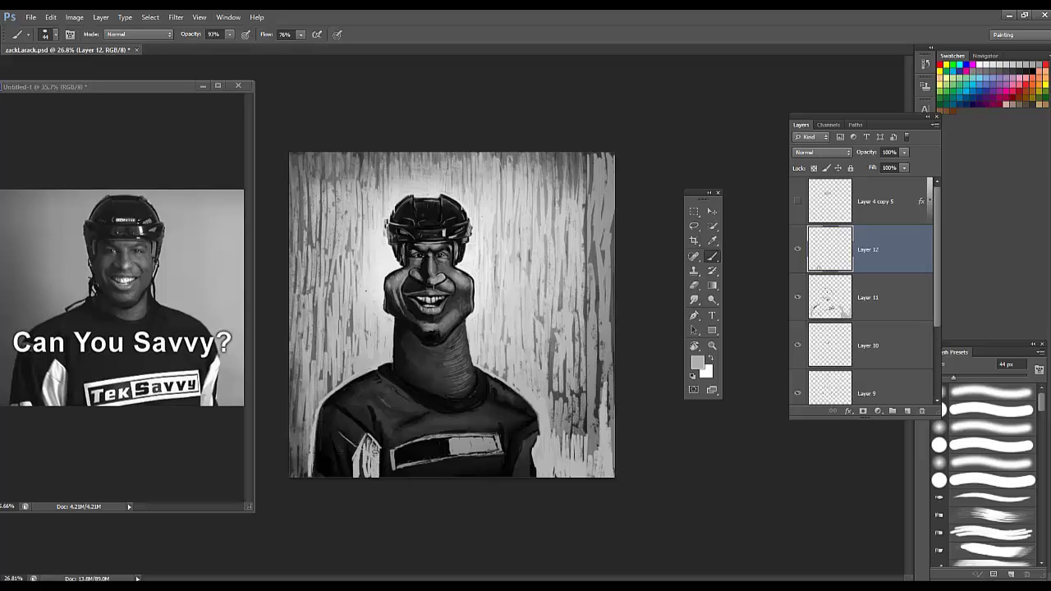
mouse_move(906, 153)
left_mouse_down()
mouse_move(861, 170)
mouse_move(874, 168)
left_mouse_up()
left_click(534, 447)
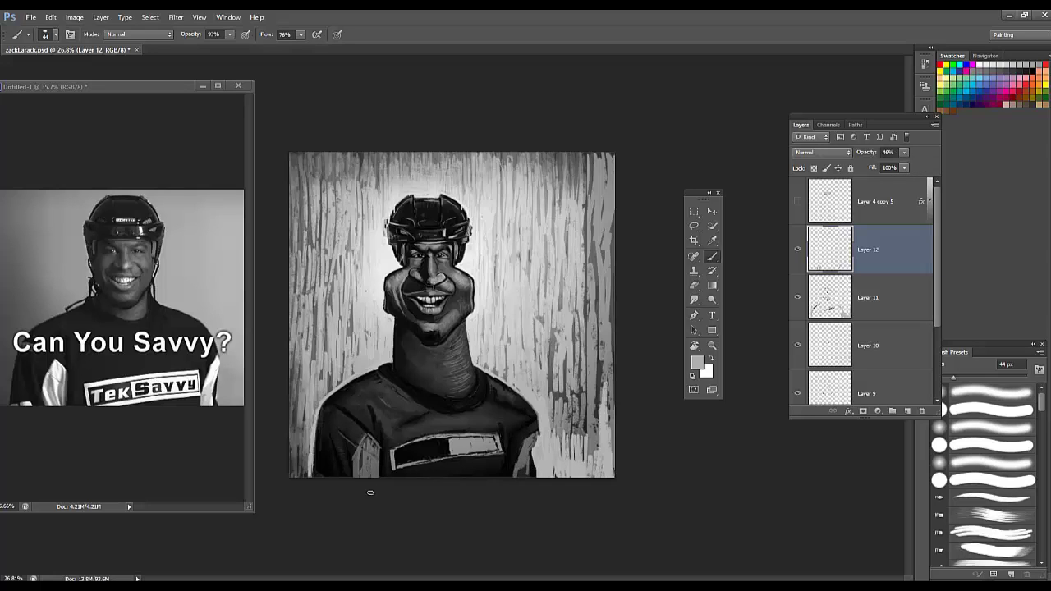
Step: Sample black from the helmet and touch up the neck's outer edge with the 30 px textured brush
key("e")
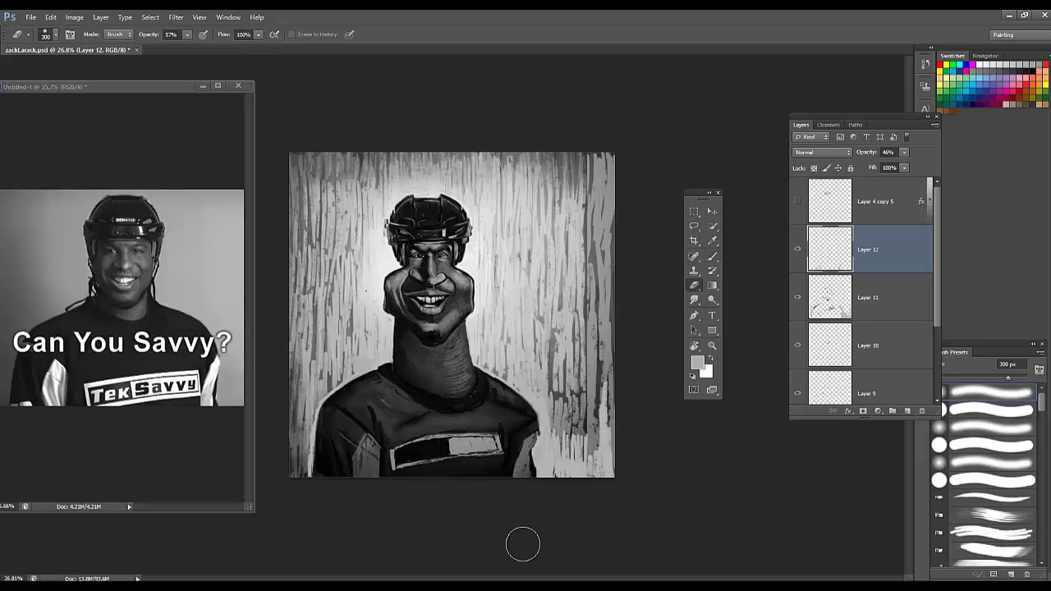
key("b")
left_click(442, 211, "alt")
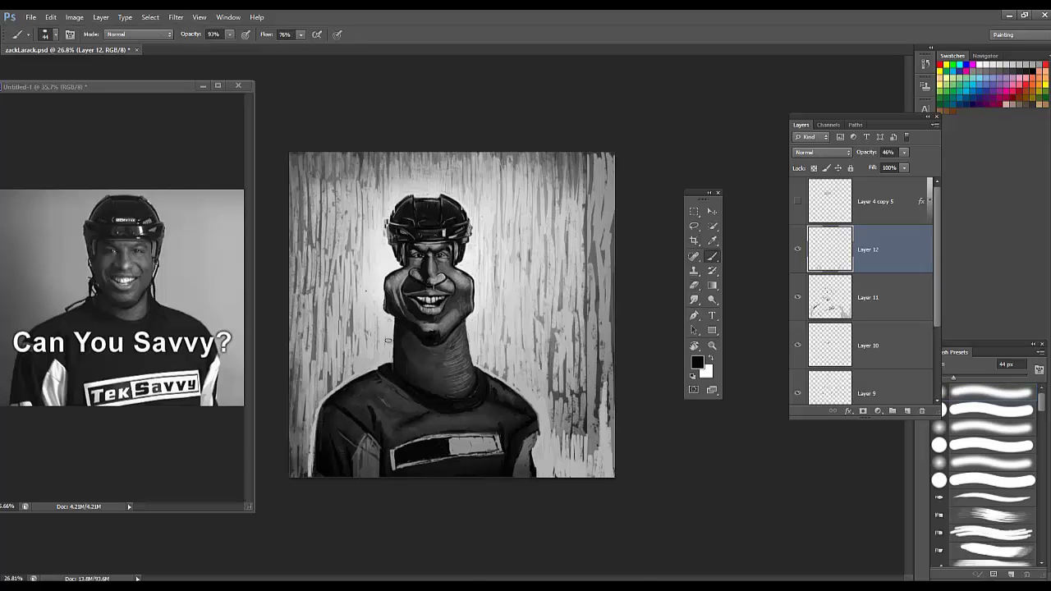
right_click(392, 363)
left_click(505, 389)
left_click(384, 348)
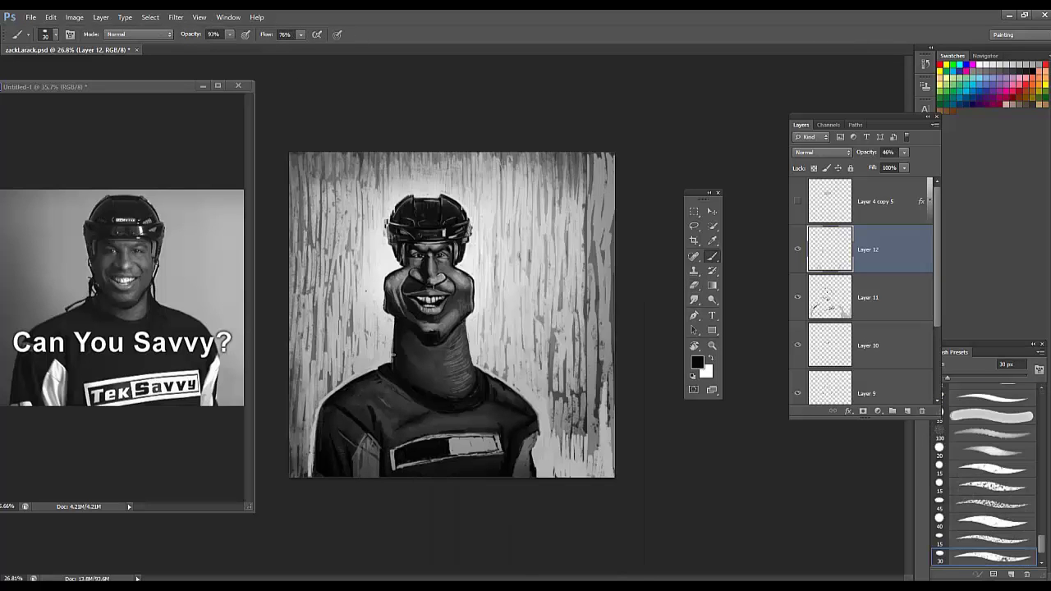
Step: Merge the detail layers above Layer 7 into one layer and add a new empty layer above it
left_click(884, 332, "shift")
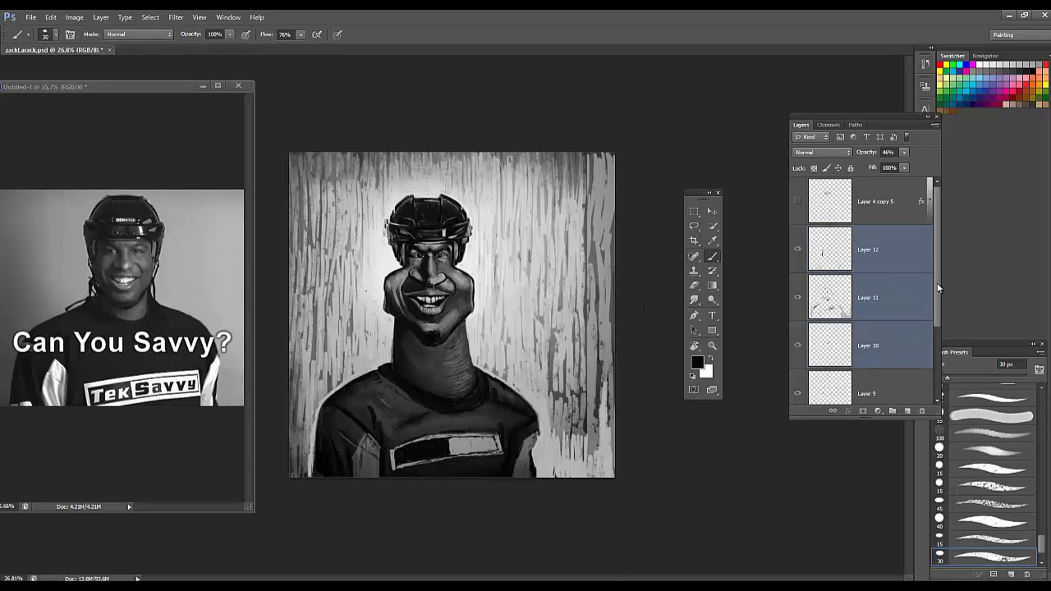
key("ctrl+e")
left_click(394, 343, "alt")
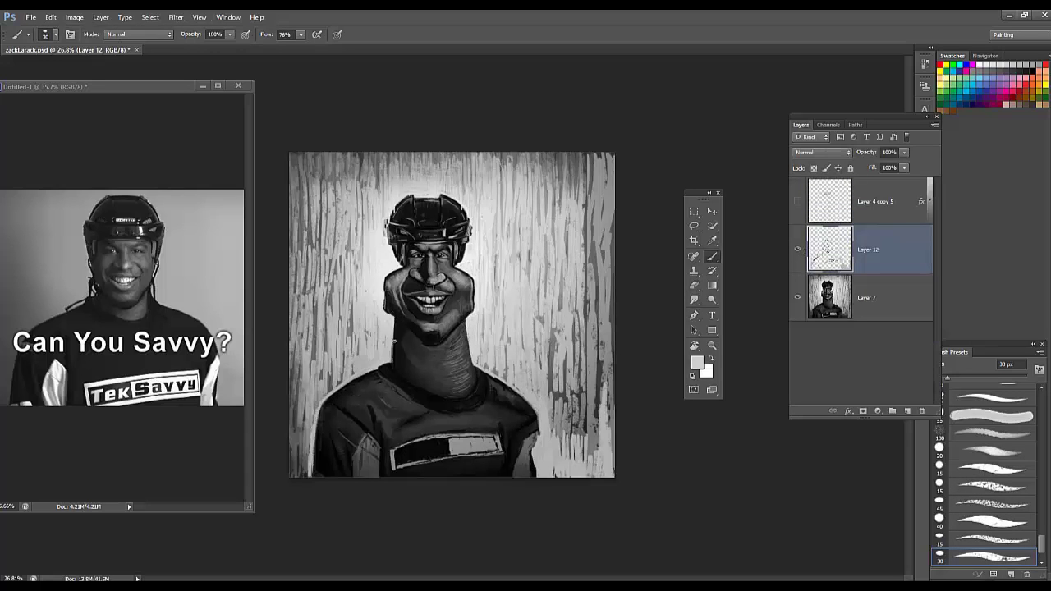
scroll(401, 325, "up", 1)
left_click(907, 410)
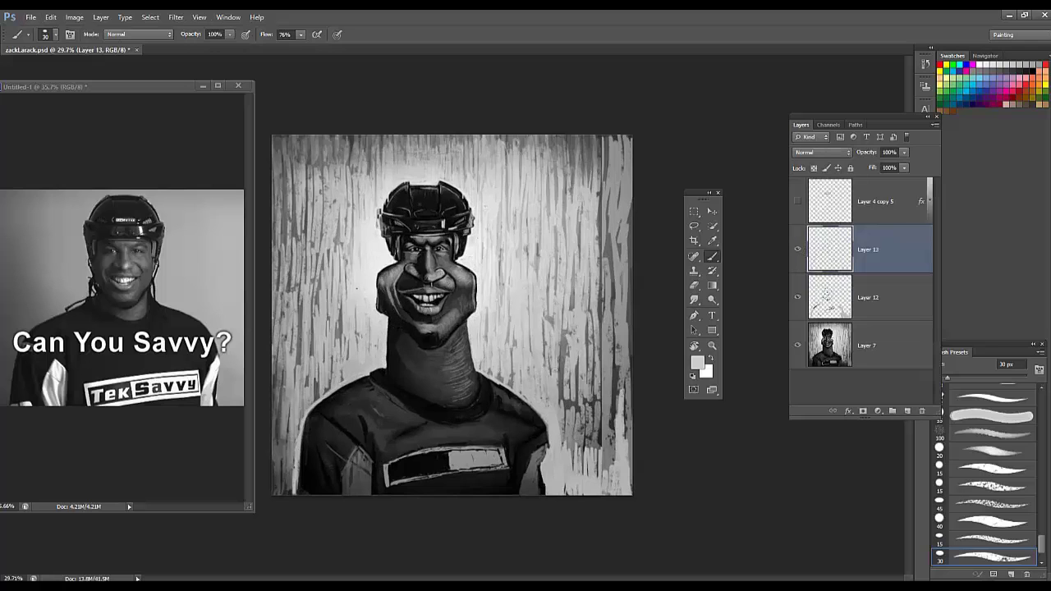
Step: With a 19 px brush, refine the outer edge of the cheek and nearby details using tones sampled from the painting
scroll(560, 367, "up", 2)
left_click_drag(251, 511, 226, 502)
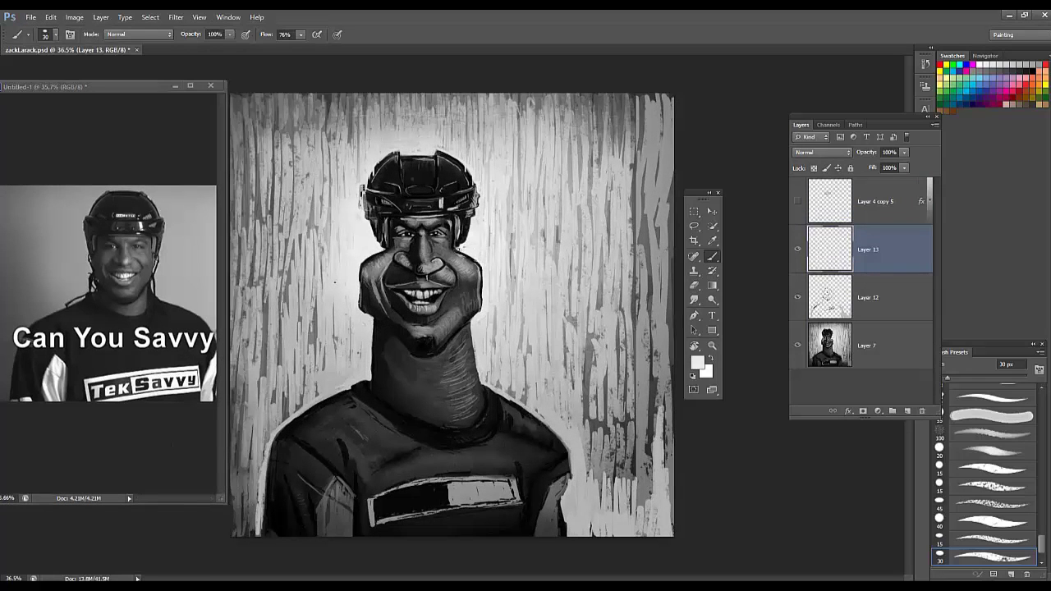
left_click(453, 236, "alt")
left_click(432, 199, "alt")
right_click(433, 200)
left_click_drag(467, 221, 462, 222)
key("Return")
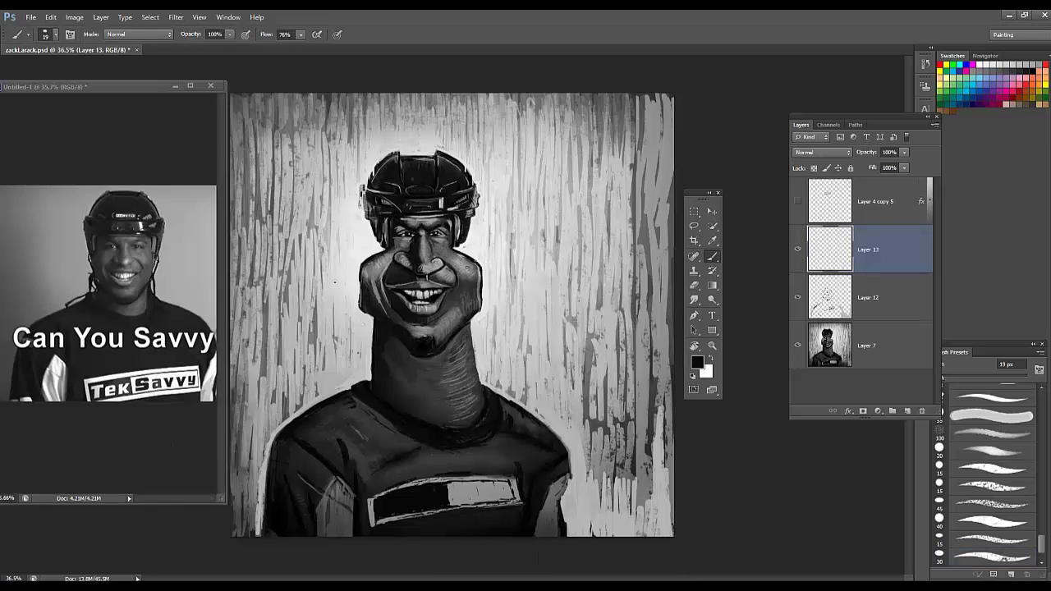
left_click(490, 288, "alt")
left_click_drag(485, 284, 469, 321)
left_click(468, 258, "alt")
left_click(477, 254, "alt")
left_click(441, 436, "alt")
Step: Merge the visible detail layers down into the base painting and add a new layer on top
left_click(876, 346, "shift")
key("ctrl+e")
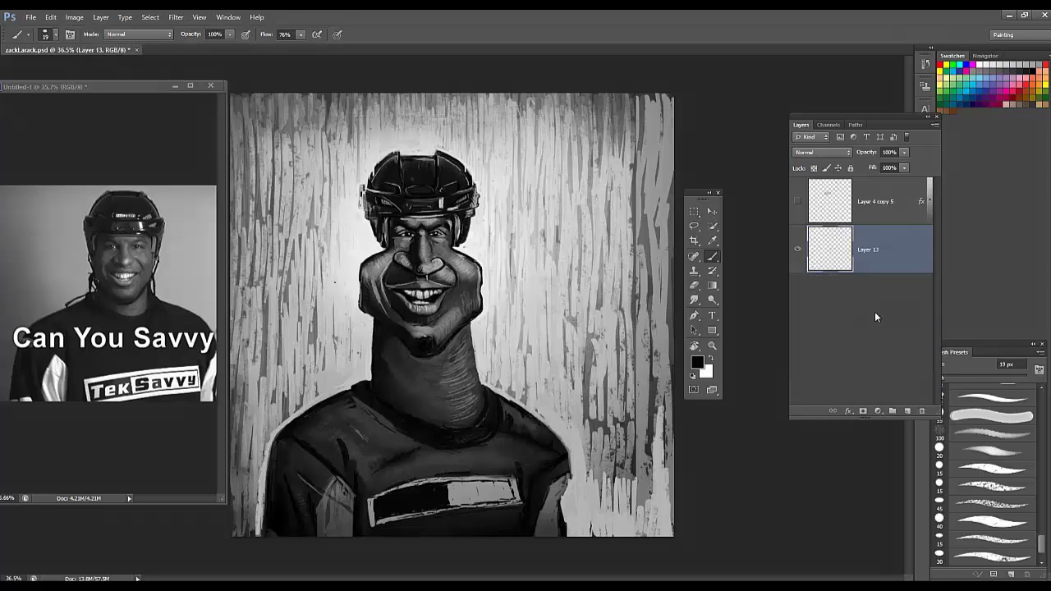
left_click(907, 410)
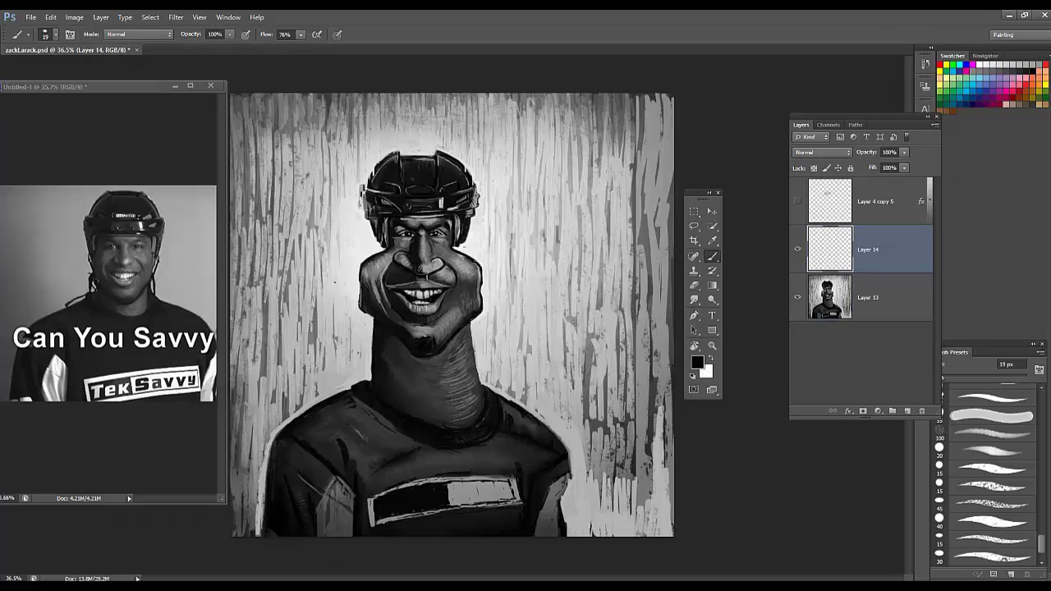
Step: Letter "Tek" in white on the dark half of the jersey's logo panel and set the layer's opacity to 58%
key("x")
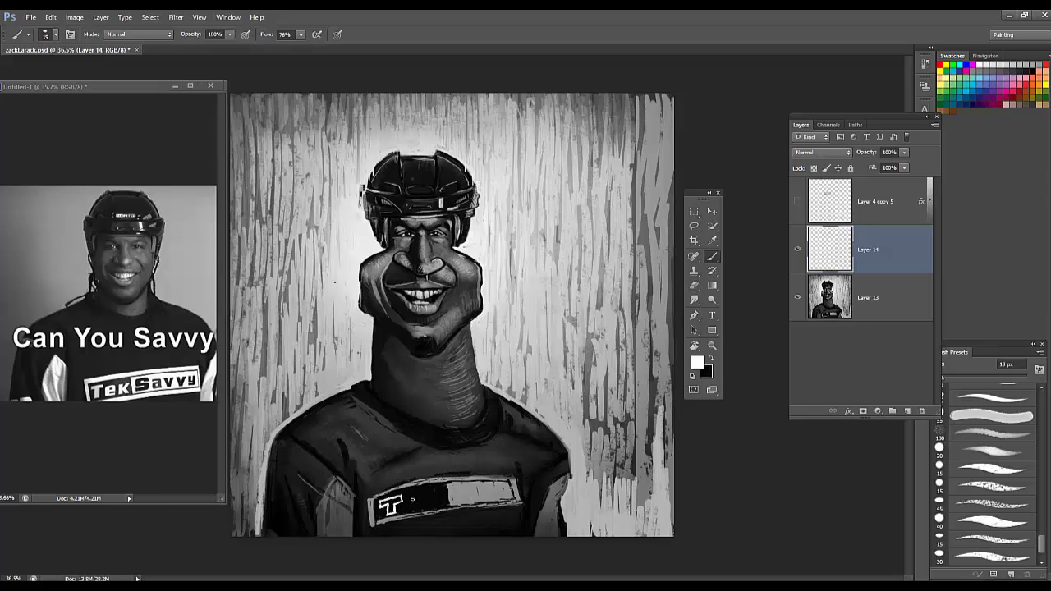
left_click_drag(409, 500, 418, 496)
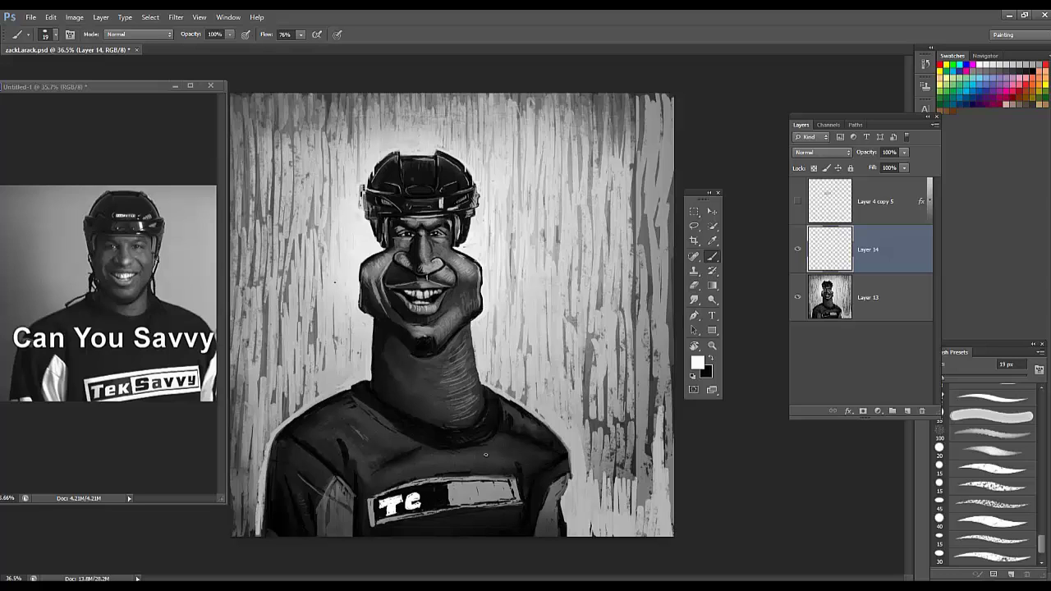
left_click(904, 152)
left_click_drag(907, 165, 880, 168)
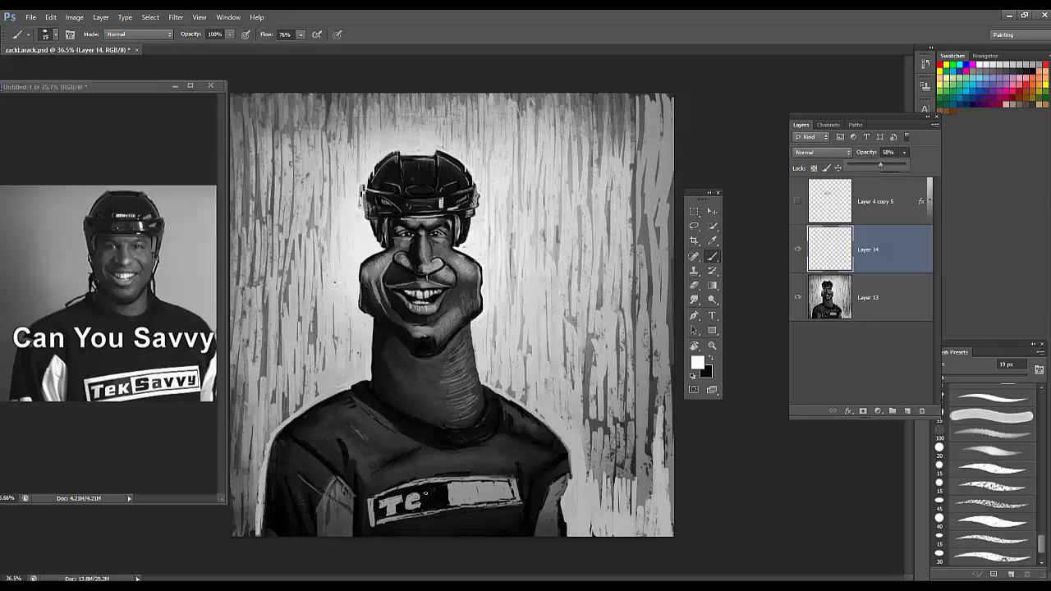
left_click(425, 493)
left_click_drag(426, 489, 426, 503)
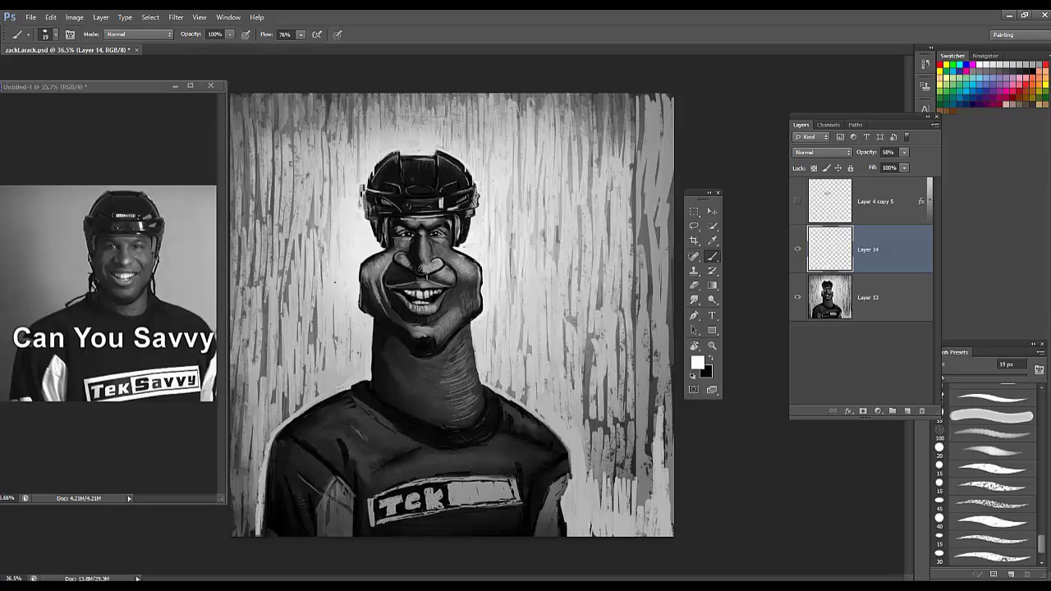
Step: Clean up the edges of the "Tek" lettering with the textured eraser, reducing it from 30 px to 19 px
key("e")
right_click(435, 435)
left_click(576, 390)
left_click(435, 508)
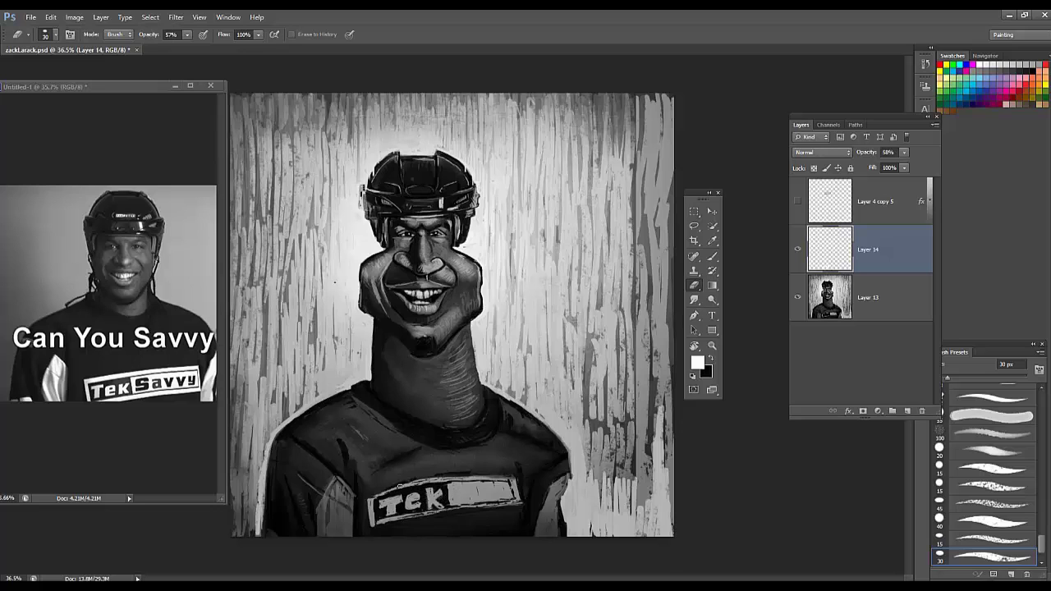
right_click(403, 486)
left_click_drag(446, 220, 438, 220)
key("Return")
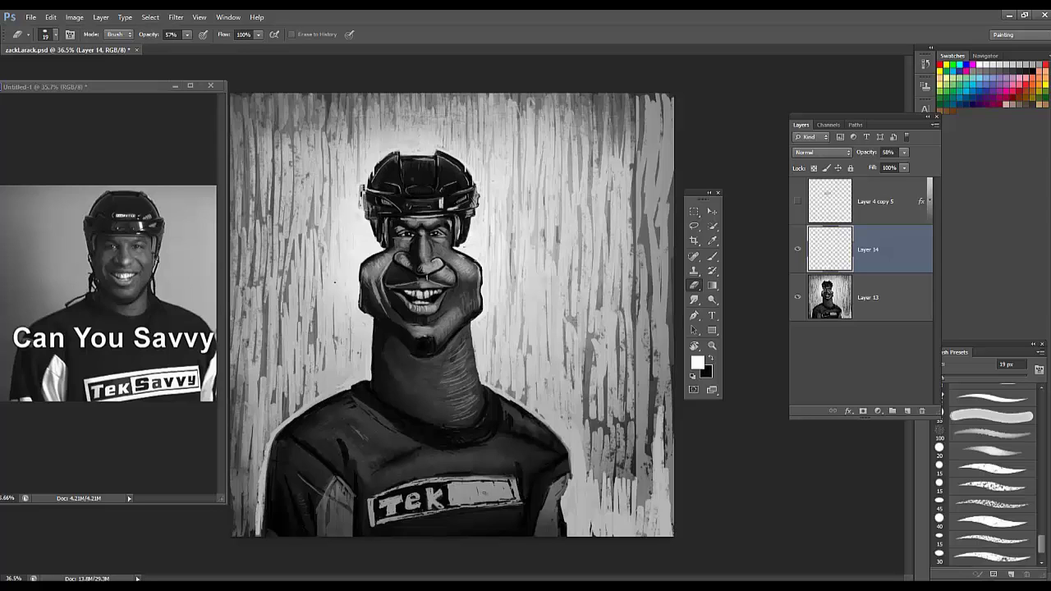
Step: Letter "SAVE" in black on the light half of the logo panel and set the layer's opacity to 70%
key("x")
key("b")
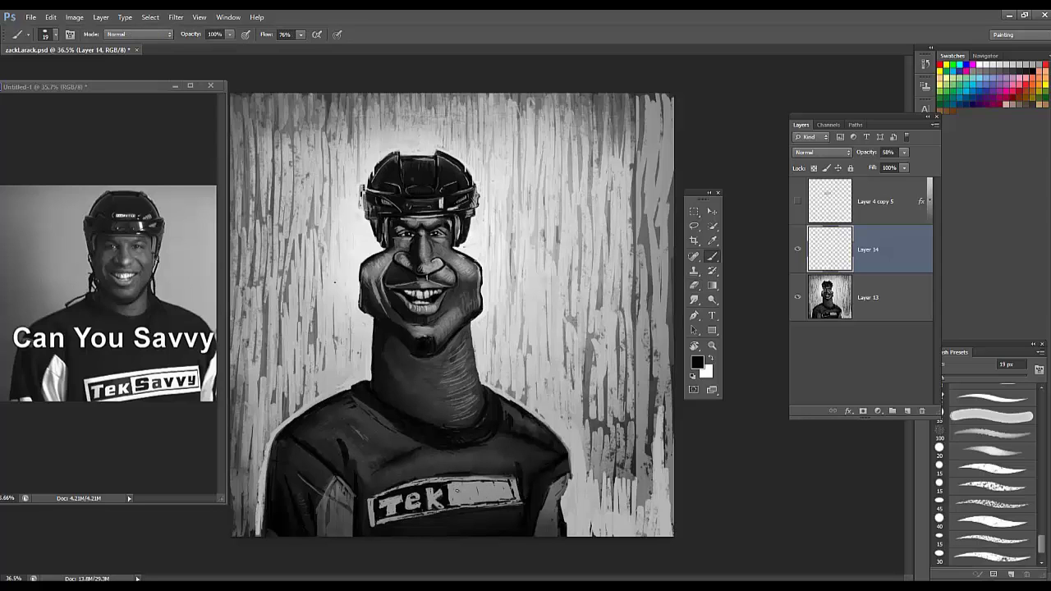
left_click_drag(904, 152, 911, 167)
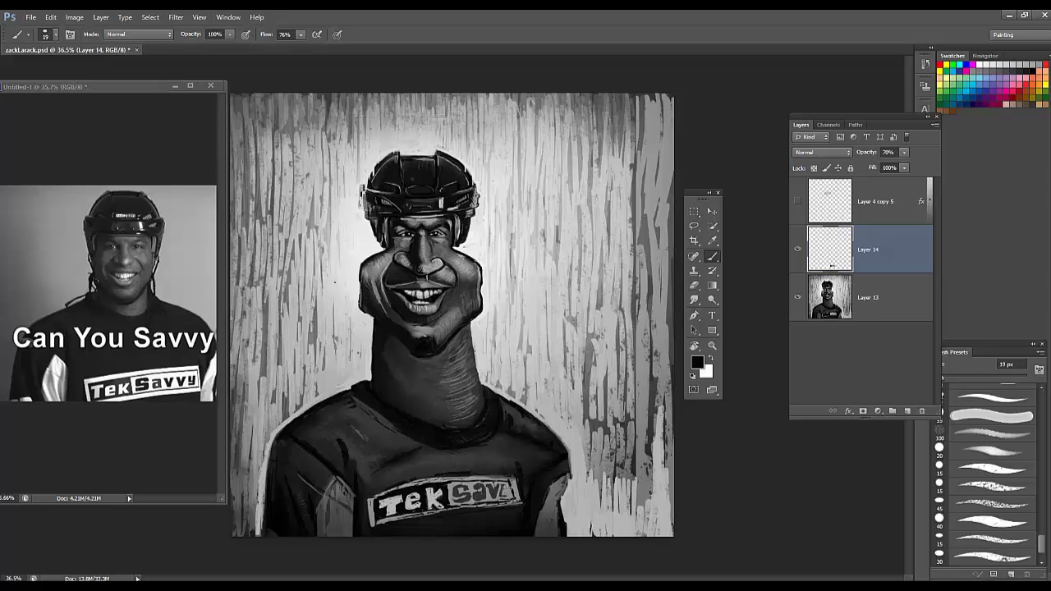
key("e")
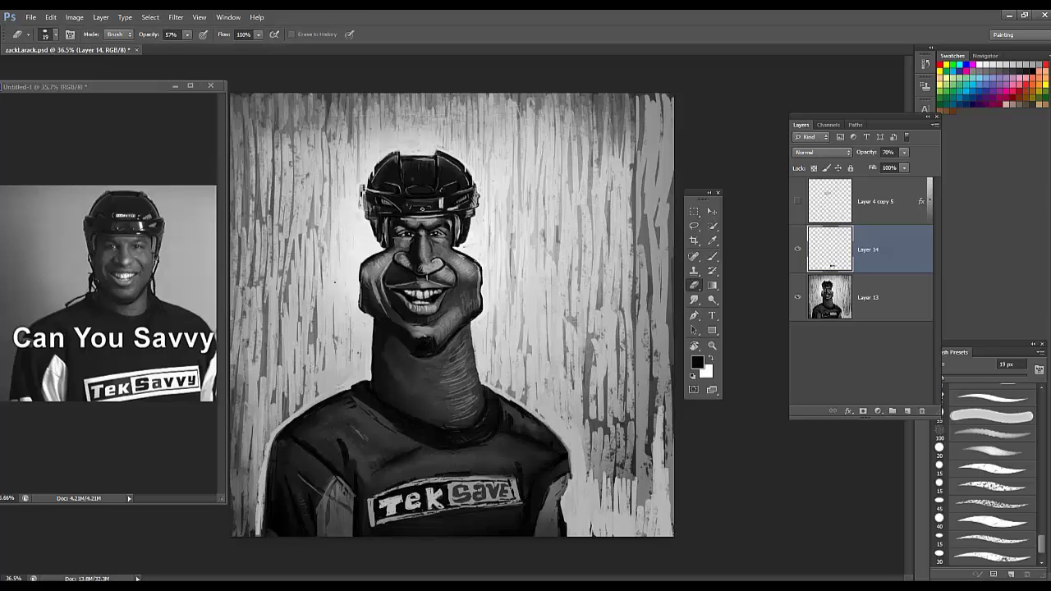
Step: Touch up the face, helmet straps, collar and jersey folds with sampled tones, using the 19 px brush
key("b")
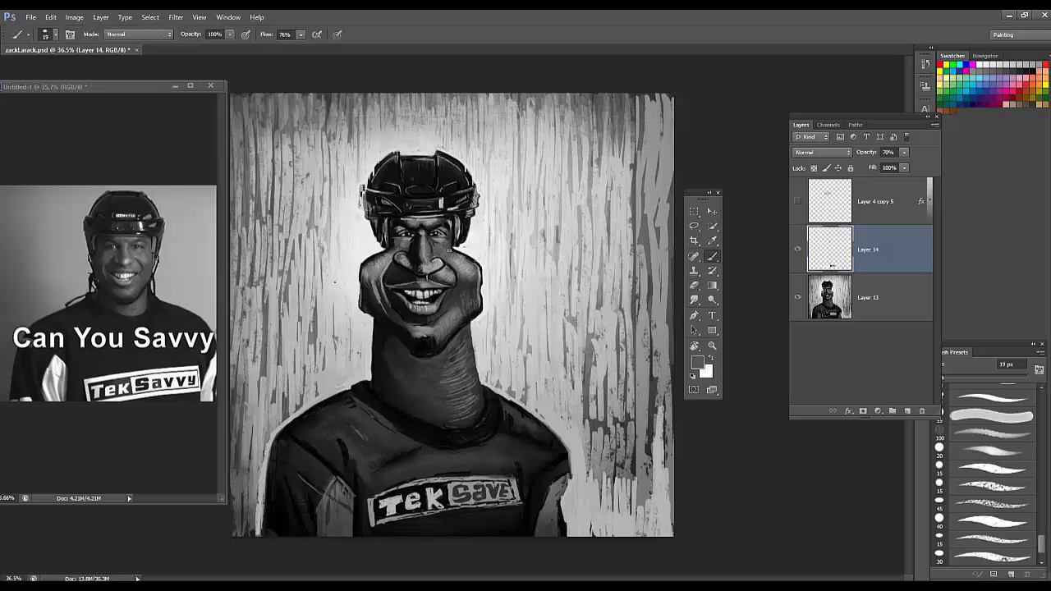
left_click(468, 248, "alt")
left_click(388, 252, "alt")
left_click(477, 245, "alt")
scroll(395, 135, "down", 1)
left_click(424, 428, "alt")
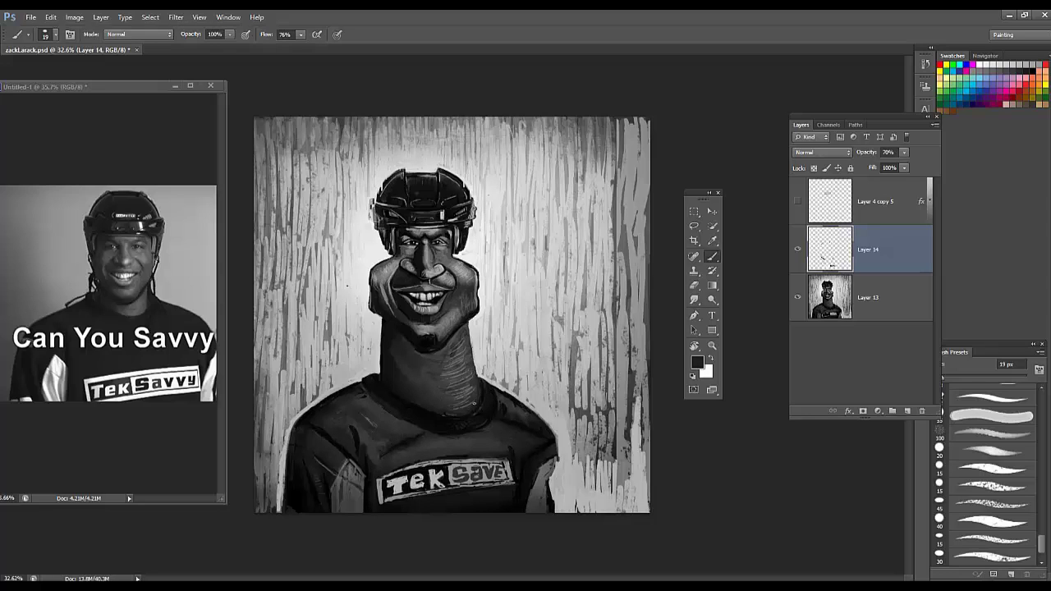
left_click(336, 444, "alt")
left_click(366, 276, "alt")
left_click(432, 185, "alt")
Step: Add a new empty layer above the lettering and save the file
left_click(907, 411)
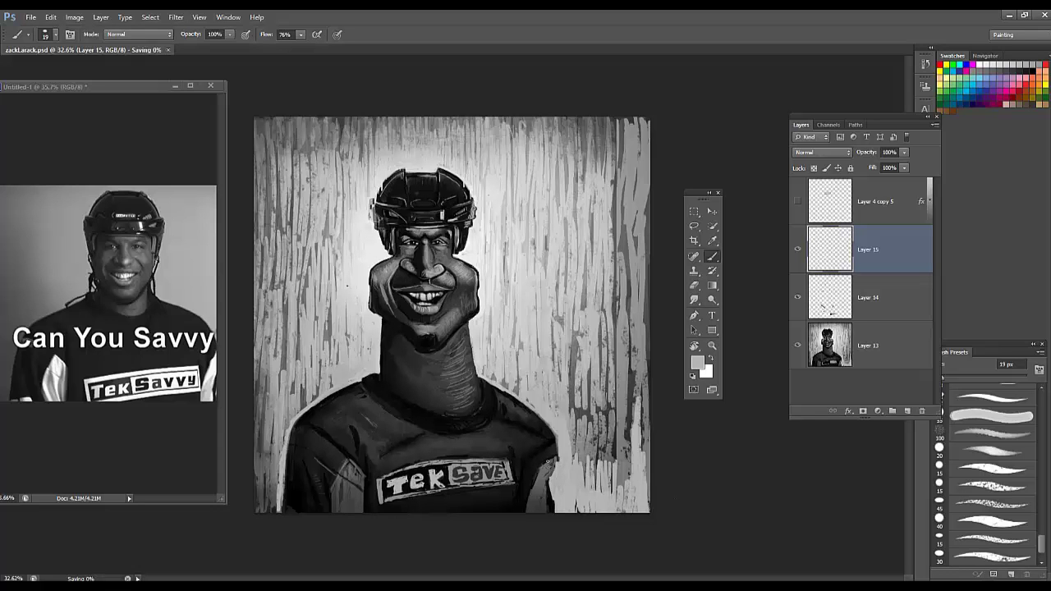
left_click(30, 16)
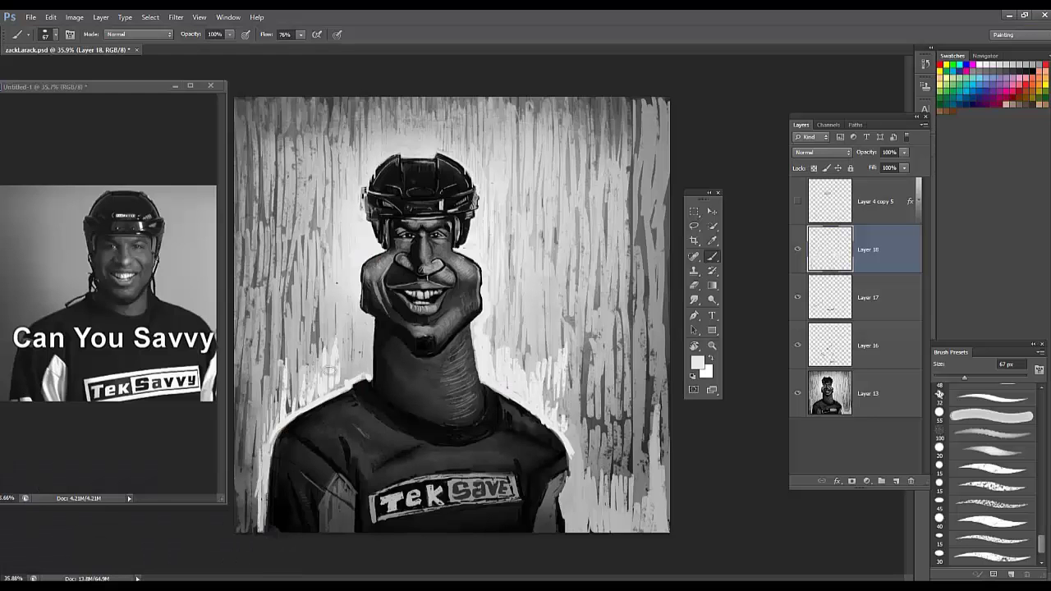
Step: Paint near-white vertical streaks across the background and around the figure's outline with the 67 px brush
left_click_drag(490, 338, 486, 361)
left_click_drag(254, 484, 255, 526)
mouse_move(627, 483)
left_mouse_down()
mouse_move(627, 512)
mouse_move(643, 473)
left_mouse_up()
mouse_move(641, 508)
left_mouse_down()
mouse_move(648, 404)
mouse_move(615, 366)
mouse_move(590, 460)
mouse_move(563, 500)
mouse_move(576, 503)
left_mouse_up()
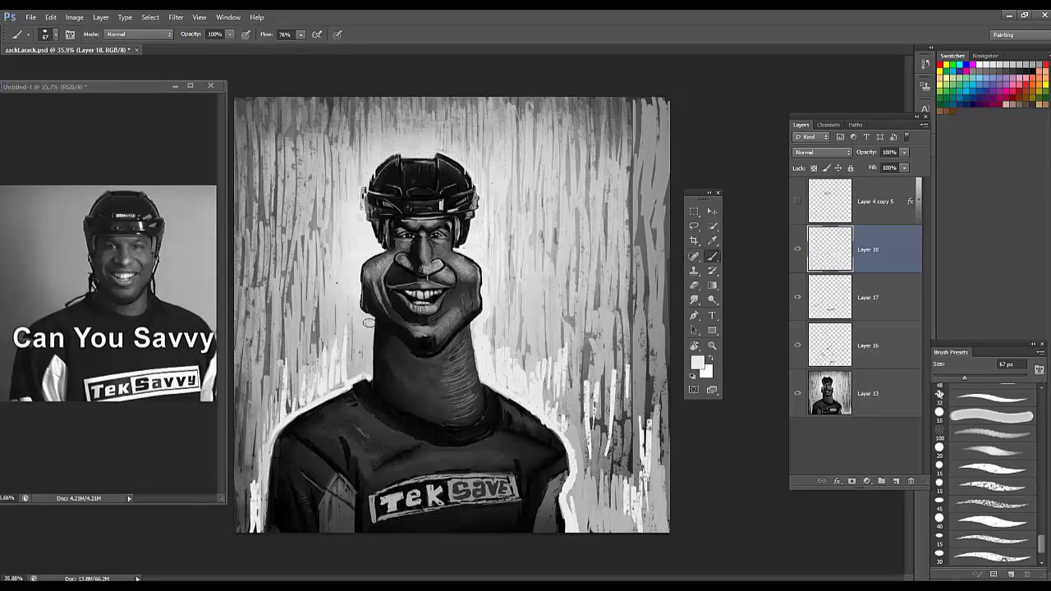
left_click_drag(369, 323, 371, 371)
mouse_move(363, 182)
left_mouse_down()
mouse_move(375, 160)
mouse_move(431, 146)
mouse_move(480, 188)
mouse_move(475, 233)
left_mouse_up()
mouse_move(491, 289)
left_mouse_down()
mouse_move(491, 343)
mouse_move(530, 278)
mouse_move(551, 308)
mouse_move(591, 290)
mouse_move(640, 322)
left_mouse_up()
mouse_move(337, 279)
left_mouse_down()
mouse_move(310, 281)
mouse_move(298, 298)
mouse_move(266, 293)
mouse_move(291, 290)
mouse_move(336, 332)
mouse_move(249, 316)
mouse_move(300, 207)
mouse_move(332, 250)
mouse_move(326, 149)
mouse_move(333, 179)
mouse_move(299, 150)
mouse_move(287, 203)
mouse_move(370, 152)
mouse_move(393, 115)
mouse_move(403, 139)
mouse_move(424, 143)
mouse_move(435, 120)
mouse_move(474, 146)
mouse_move(461, 141)
mouse_move(492, 103)
mouse_move(501, 231)
mouse_move(540, 128)
mouse_move(533, 294)
mouse_move(544, 303)
mouse_move(529, 357)
mouse_move(578, 396)
mouse_move(600, 362)
mouse_move(605, 400)
left_mouse_up()
scroll(477, 94, "up", 1)
scroll(606, 401, "down", 1)
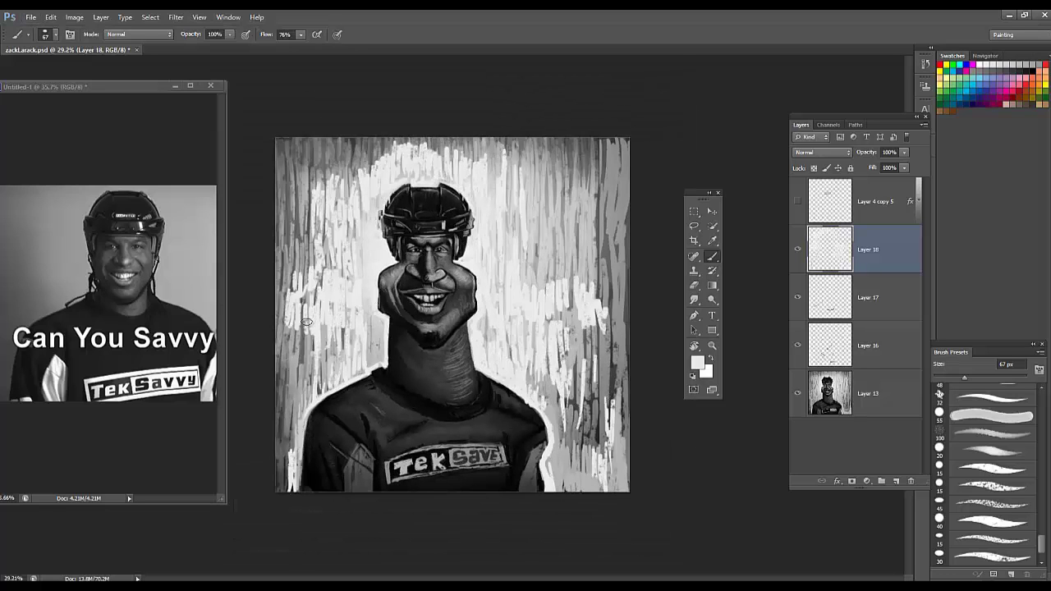
Step: Fade the new white streaks around the sides and lower background with a soft 236 px eraser
key("e")
right_click(349, 259)
left_click_drag(355, 217, 427, 217)
mouse_move(304, 299)
left_mouse_down()
mouse_move(324, 230)
mouse_move(448, 115)
mouse_move(599, 420)
mouse_move(598, 506)
left_mouse_up()
left_click_drag(295, 416, 295, 480)
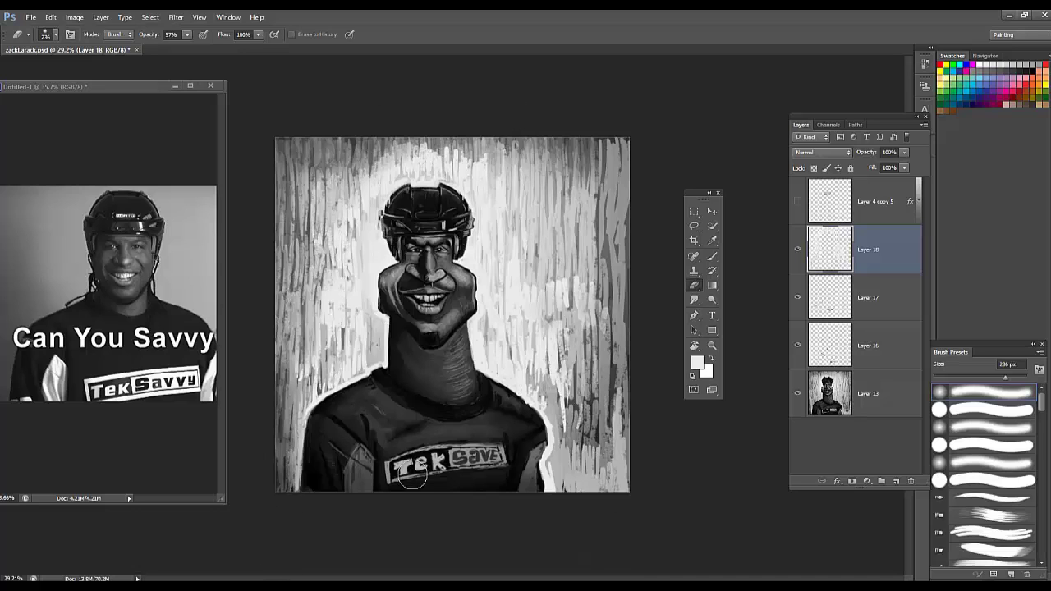
left_click_drag(556, 453, 586, 534)
Step: Merge the streak and detail layers down into the base painting layer
left_click(877, 345, "shift")
key("ctrl+e")
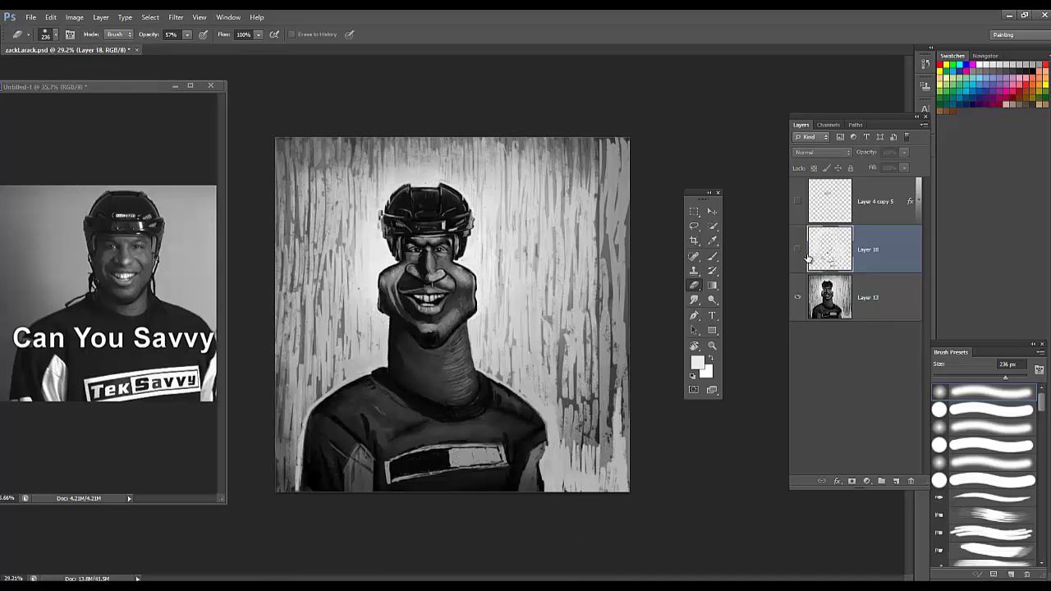
left_click(860, 293, "shift")
key("ctrl+e")
Step: Add a Curves adjustment layer, raise the curve to brighten the painting, and select its layer mask
left_click(867, 481)
left_click(890, 304)
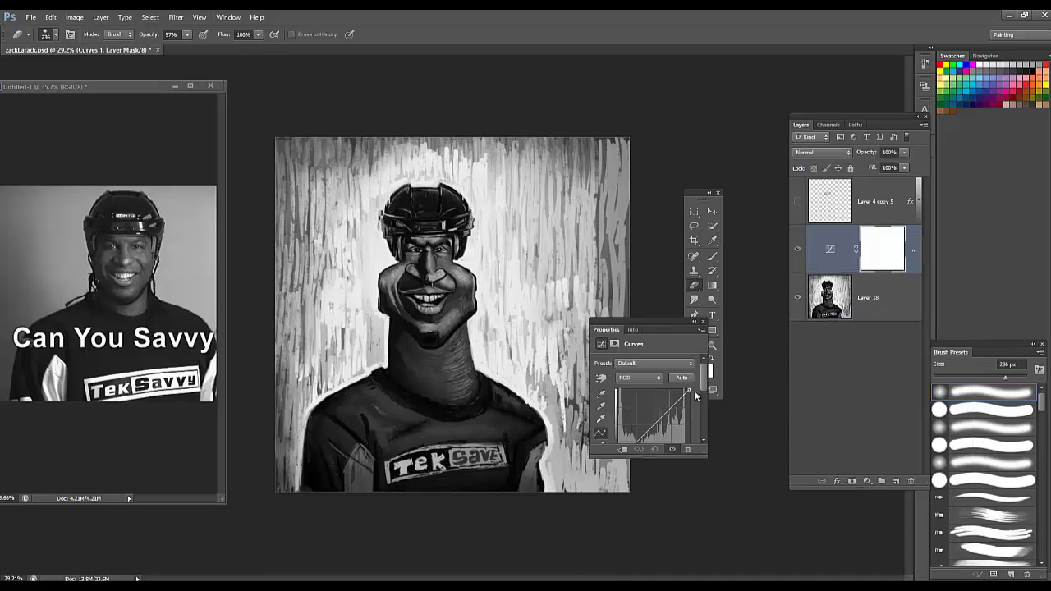
left_click_drag(658, 418, 663, 400)
left_click(883, 249)
scroll(500, 162, "up", 3)
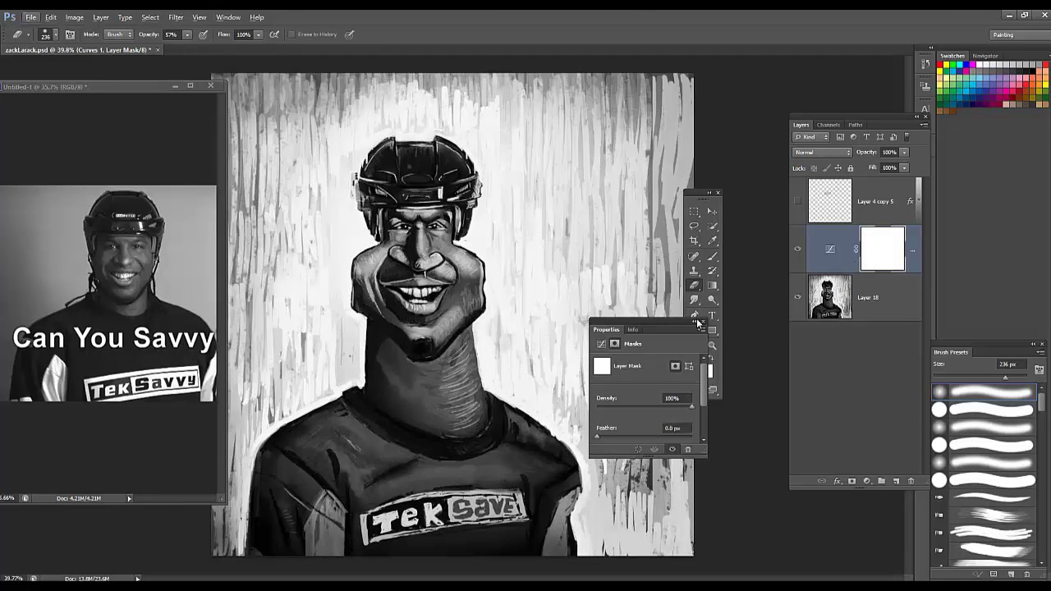
Step: Mask the brightening off the shadowed side of the face, neck and jersey with a soft 112 px black brush
left_click_drag(687, 321, 641, 338)
left_click(712, 257)
right_click(578, 276)
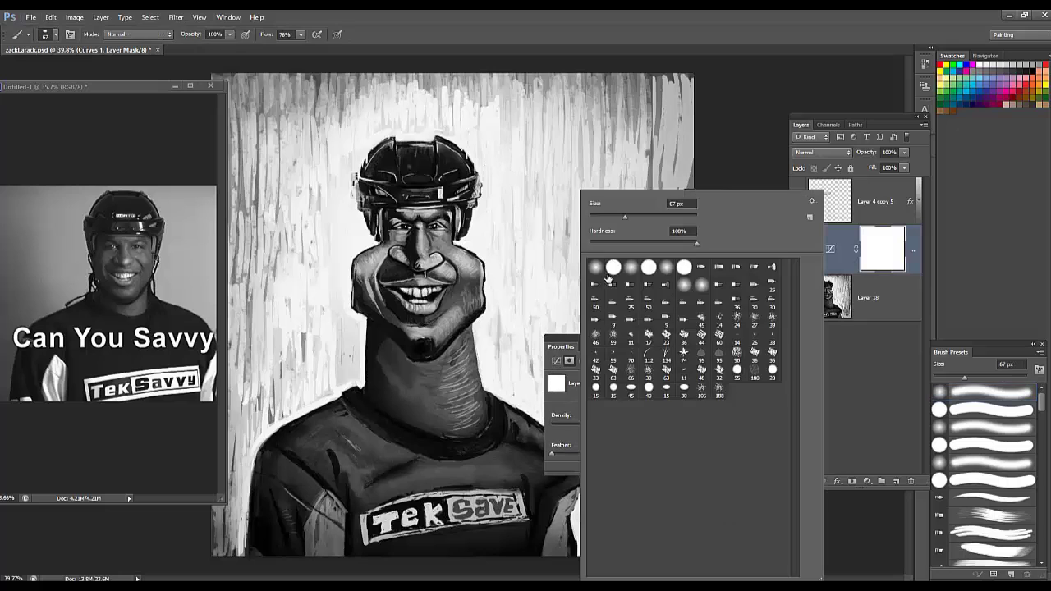
left_click(596, 268)
left_click(470, 287)
key("x")
mouse_move(382, 355)
left_mouse_down()
mouse_move(394, 403)
mouse_move(368, 287)
mouse_move(380, 240)
left_mouse_up()
mouse_move(416, 464)
left_mouse_down()
mouse_move(326, 470)
mouse_move(312, 492)
mouse_move(279, 507)
mouse_move(316, 567)
left_mouse_up()
left_click_drag(327, 473, 329, 522)
mouse_move(374, 191)
left_mouse_down()
mouse_move(377, 236)
mouse_move(379, 205)
mouse_move(398, 246)
mouse_move(437, 276)
mouse_move(393, 267)
mouse_move(427, 413)
left_mouse_up()
left_click_drag(608, 343, 766, 401)
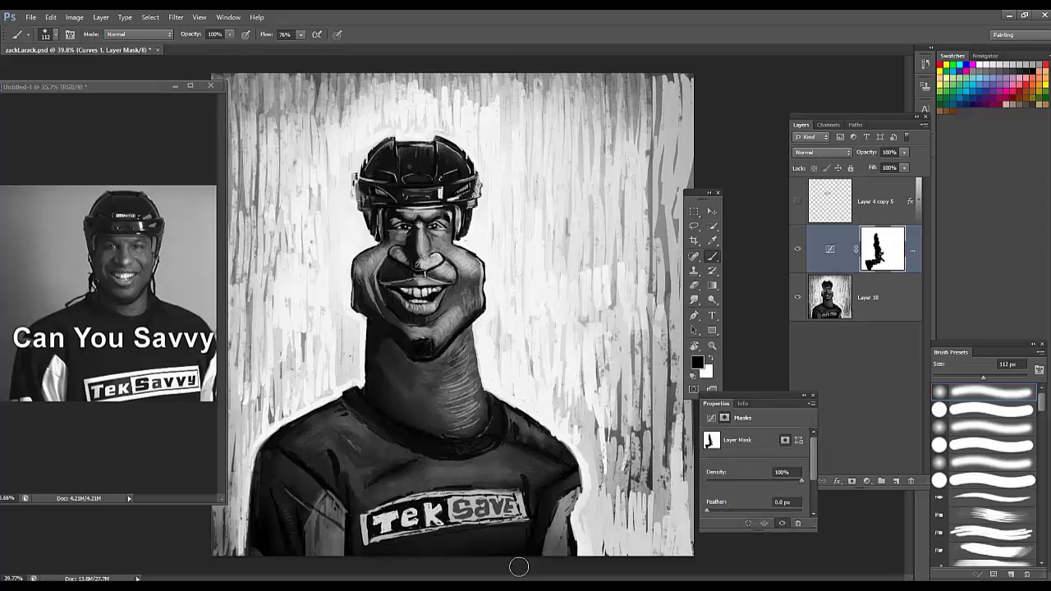
Step: Add a new layer and set up the 30 px textured brush with a red foreground colour
left_click(896, 481)
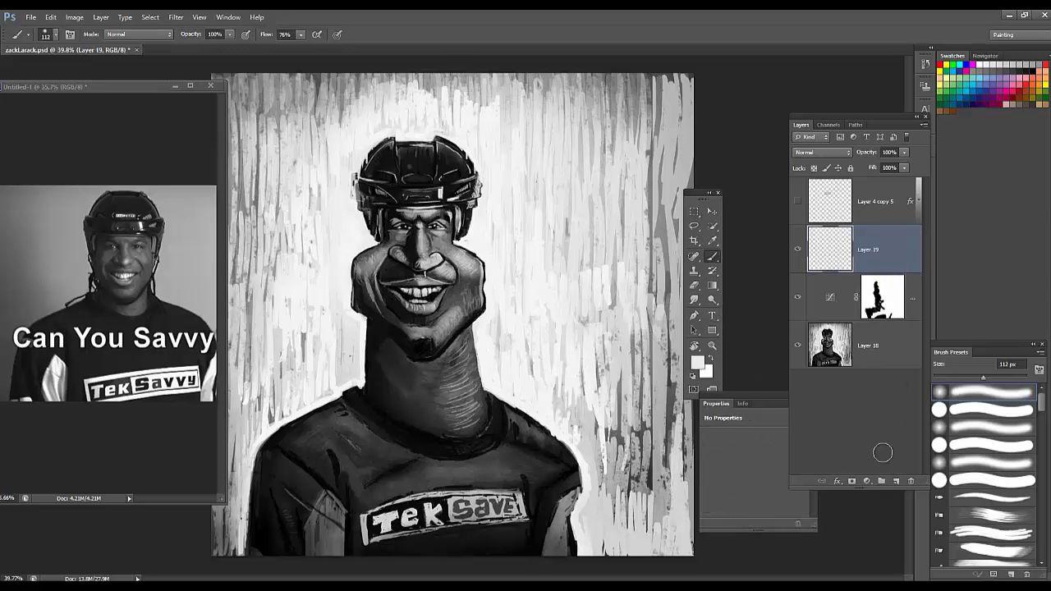
right_click(601, 269)
double_click(623, 326)
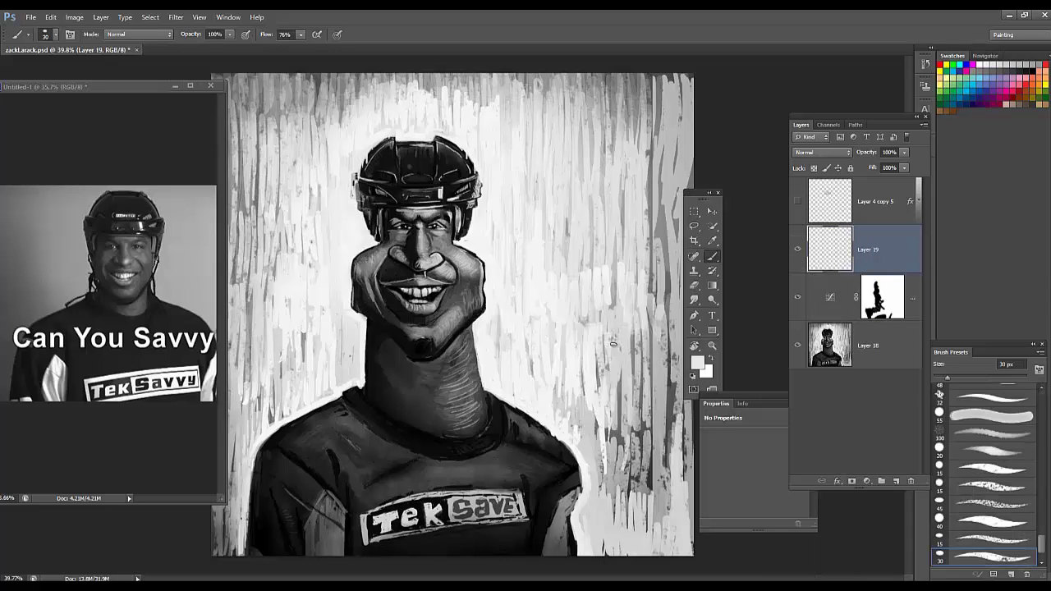
left_click(697, 362)
left_click(746, 329)
left_click(889, 286)
mouse_move(512, 319)
left_mouse_down()
mouse_move(539, 319)
mouse_move(531, 339)
left_mouse_up()
key("ctrl+z")
key("ctrl+z")
key("ctrl+z")
Step: Sign the painting in red beside the neck with the artist's initials, a slanted line and 014 beneath it
left_click_drag(547, 338, 562, 348)
left_click_drag(514, 381, 577, 349)
left_click_drag(538, 381, 553, 401)
left_click_drag(568, 369, 585, 386)
left_click_drag(579, 371, 585, 414)
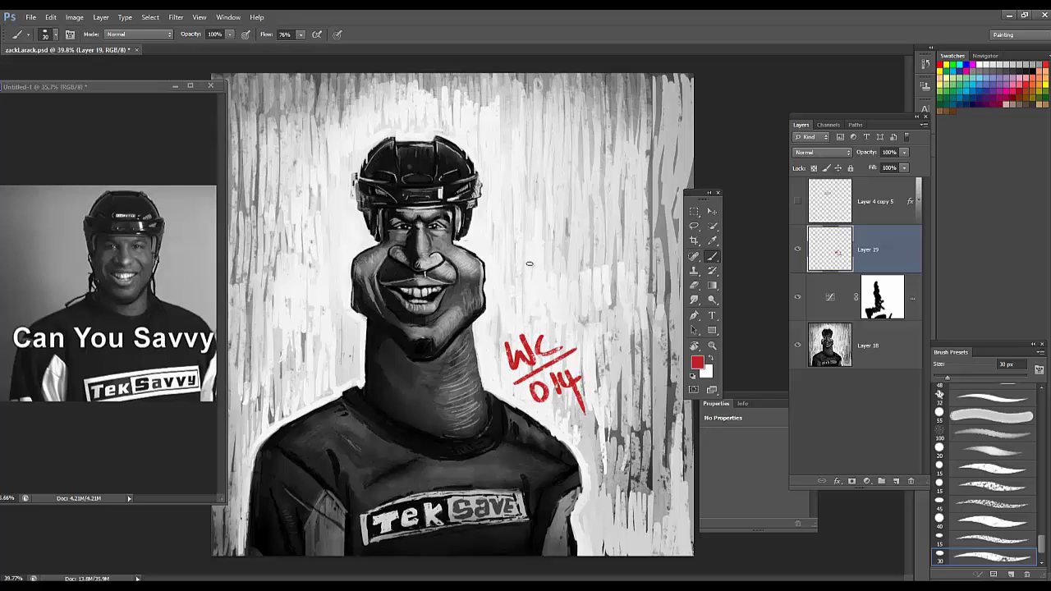
Step: Add the text drawtist.blogspot.ca in a new text layer above the helmet
key("t")
left_click(316, 102)
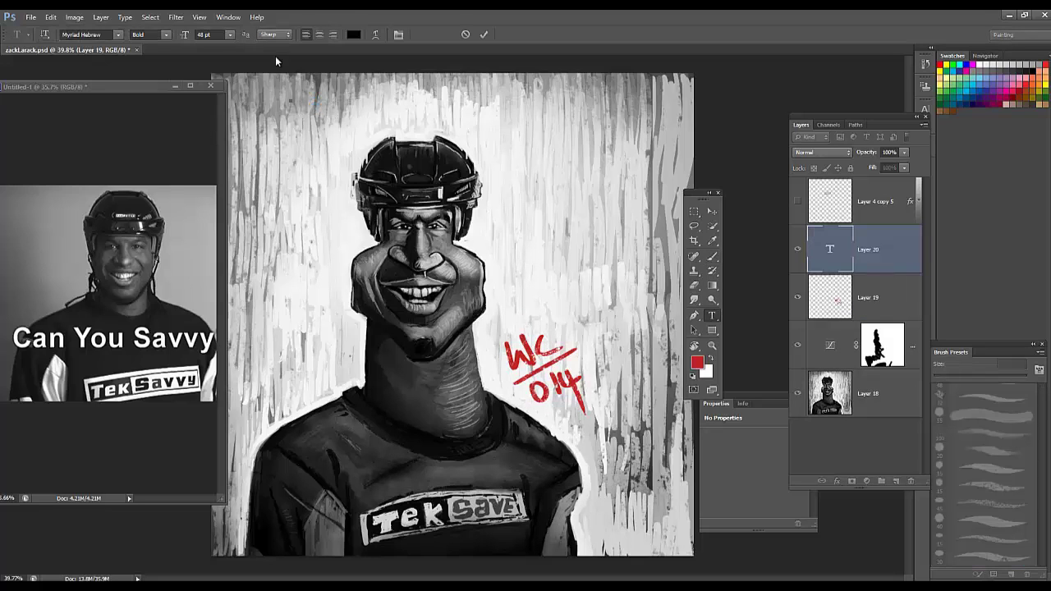
type("drawto")
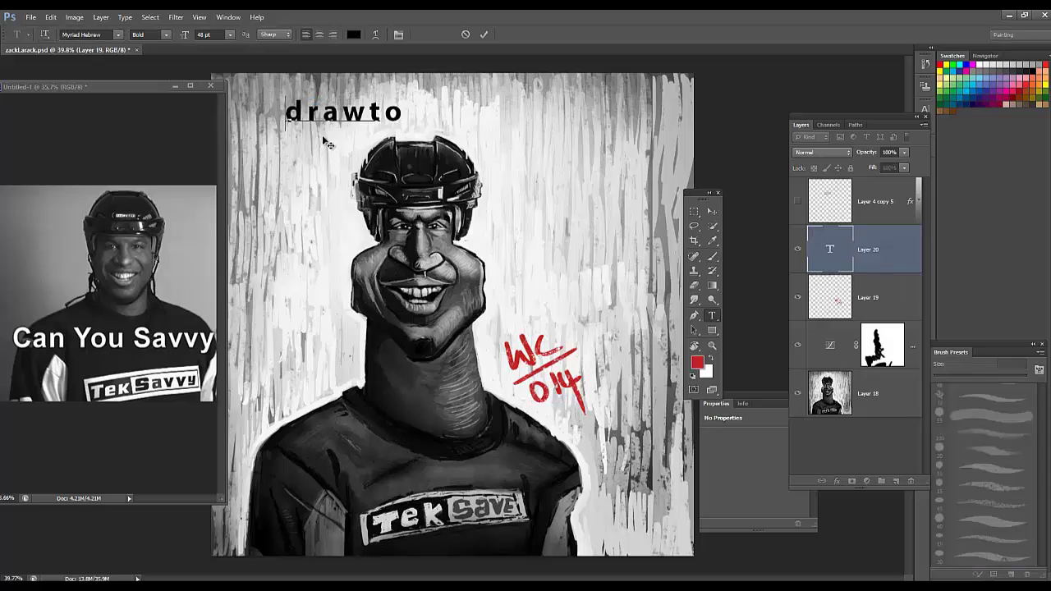
key("BackSpace")
type("ist.blog")
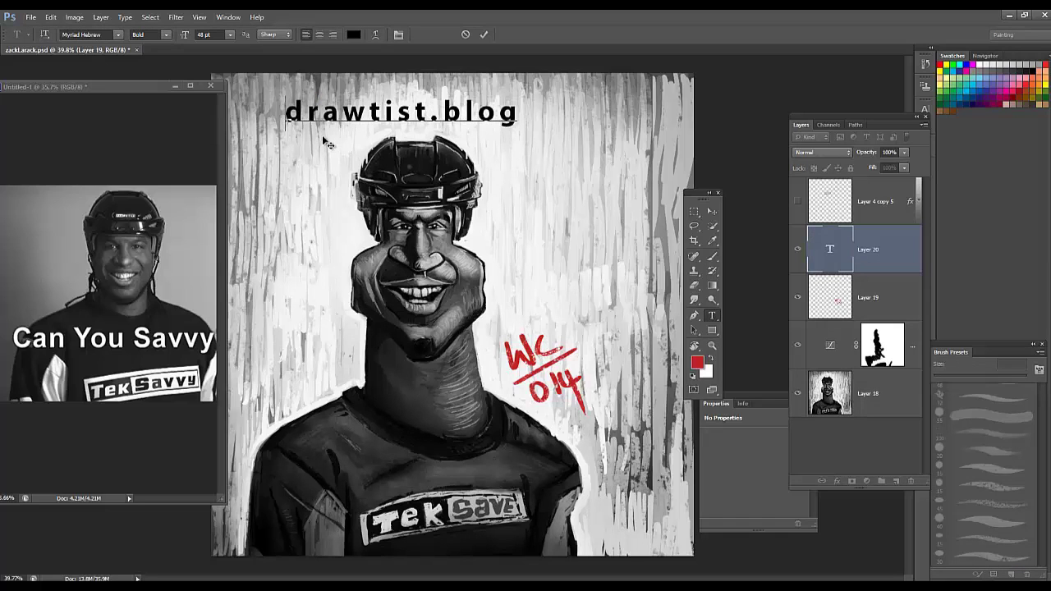
type("spot.ca")
Step: Resize the whole web address to 30 pt, reposition it above the helmet and colour it the signature's red
key("ctrl+a")
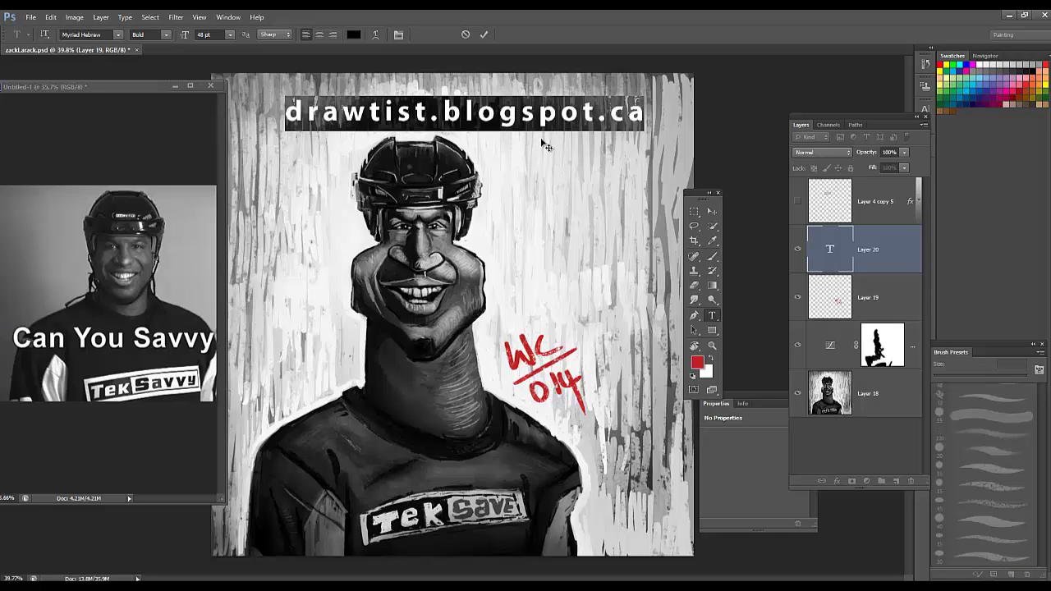
left_click_drag(550, 134, 500, 133)
left_click(229, 34)
left_click(215, 173)
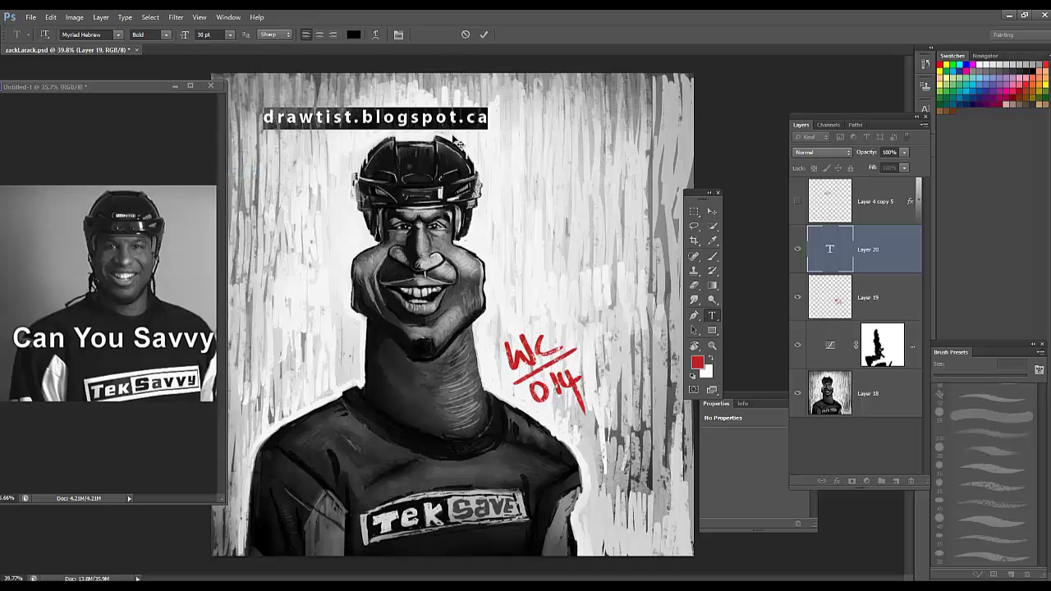
left_click(354, 35)
left_click(535, 348)
left_click(885, 287)
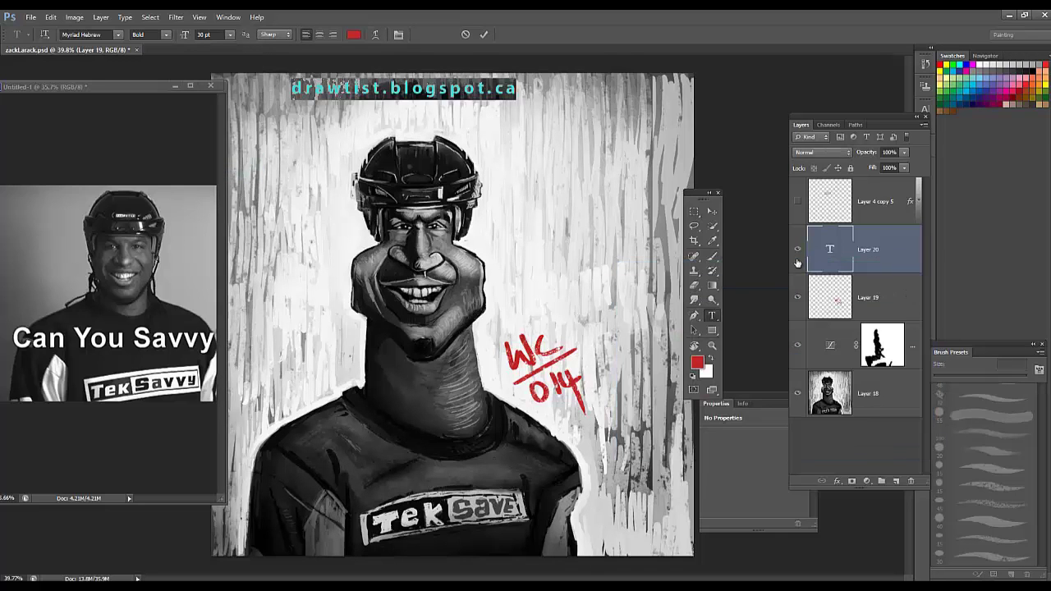
Step: Change the web address to the Regular font style with Strong anti-aliasing
left_click(156, 34)
left_click(161, 44)
left_click(276, 34)
left_click(272, 74)
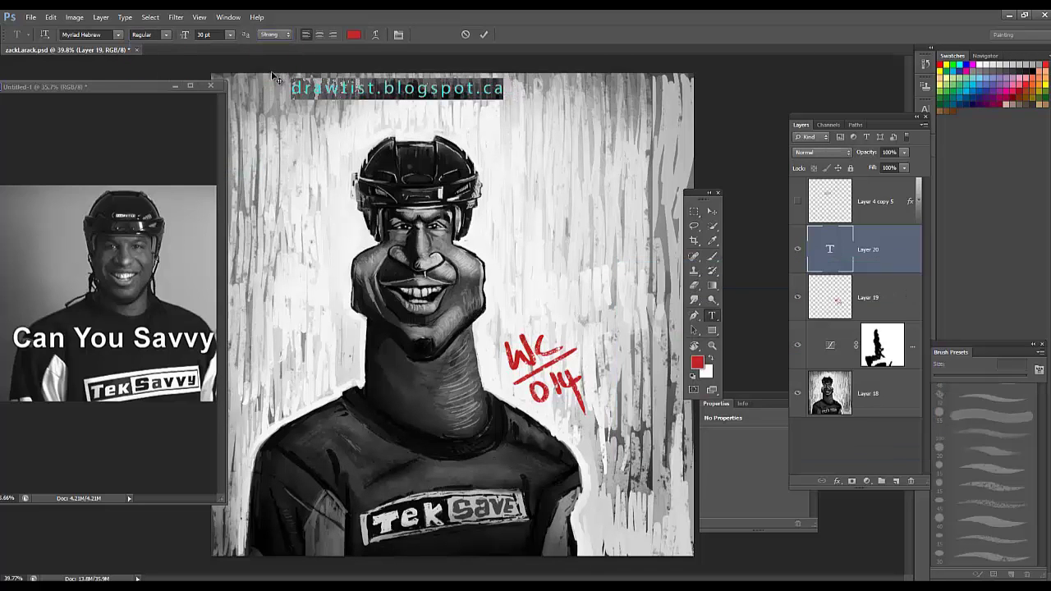
Step: Widen the letter spacing of the whole web address until it spans most of the canvas width, and commit the text
left_click(504, 90)
key("ctrl+a")
key("alt+Right")
key("alt+Right")
key("alt+Right")
key("alt+Right")
key("alt+Right")
key("alt+Right")
key("alt+Right")
key("alt+Right")
key("alt+Right")
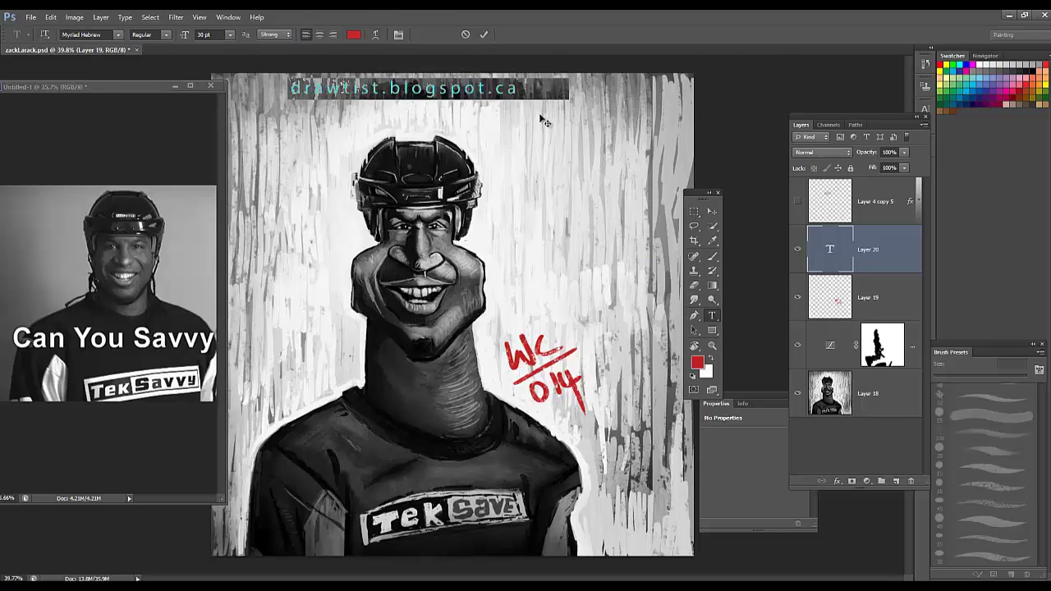
key("alt+Right")
key("alt+Right")
key("alt+Right")
key("alt+Right")
key("alt+Right")
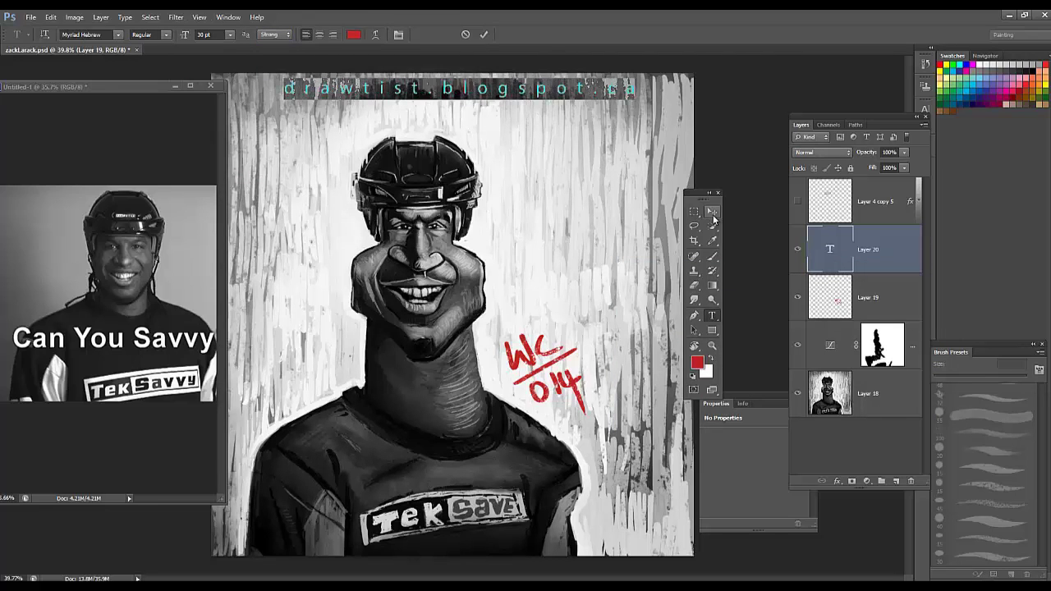
left_click(711, 211)
Step: Give the web address text a drop shadow and an inner shadow with lowered opacity
left_click(836, 482)
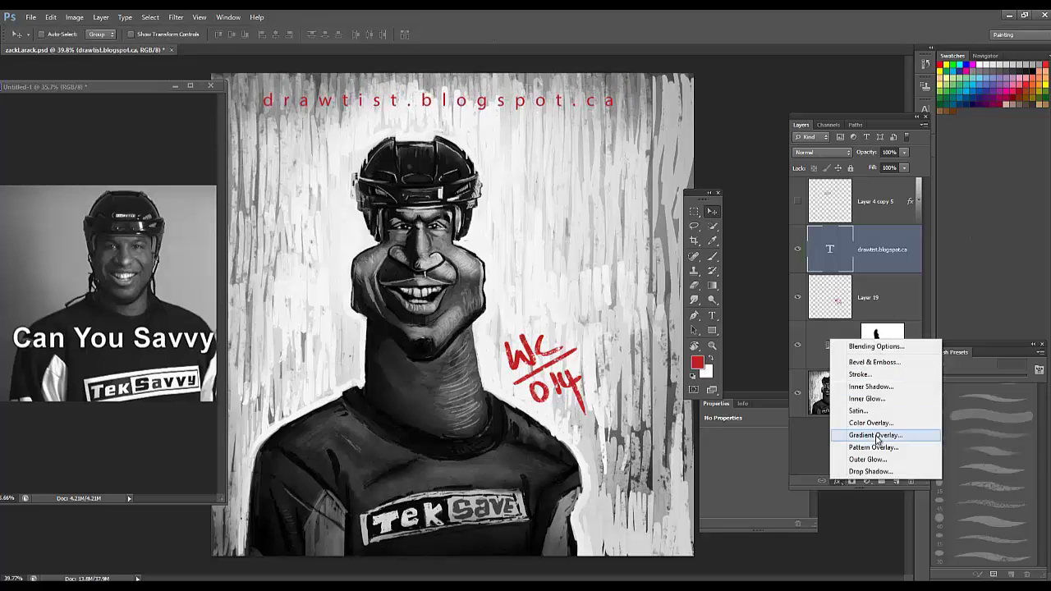
left_click(895, 472)
left_click_drag(783, 334, 777, 311)
left_click(657, 320)
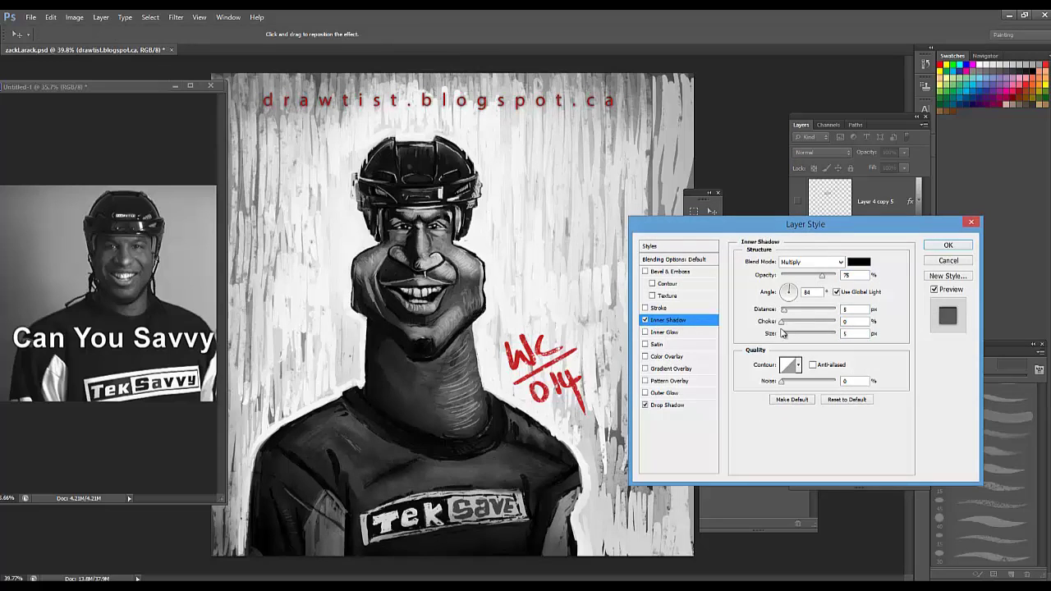
left_click_drag(822, 276, 773, 281)
left_click(936, 246)
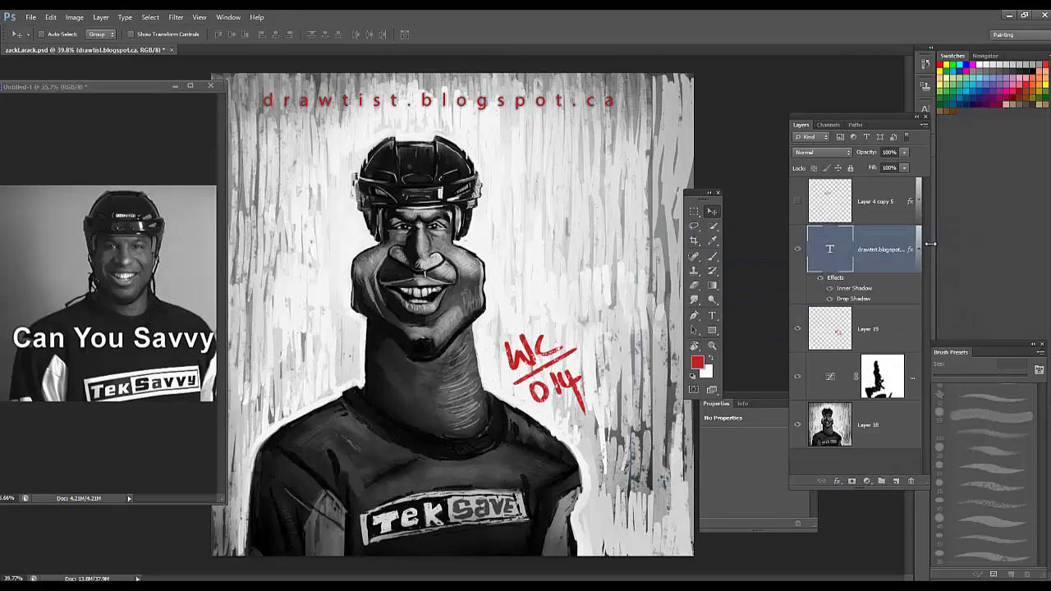
Step: Open the RedBreast PSD file from the Documents folder
left_click(33, 17)
left_click(45, 39)
left_click(408, 205)
double_click(470, 140)
left_click_drag(857, 186, 845, 304)
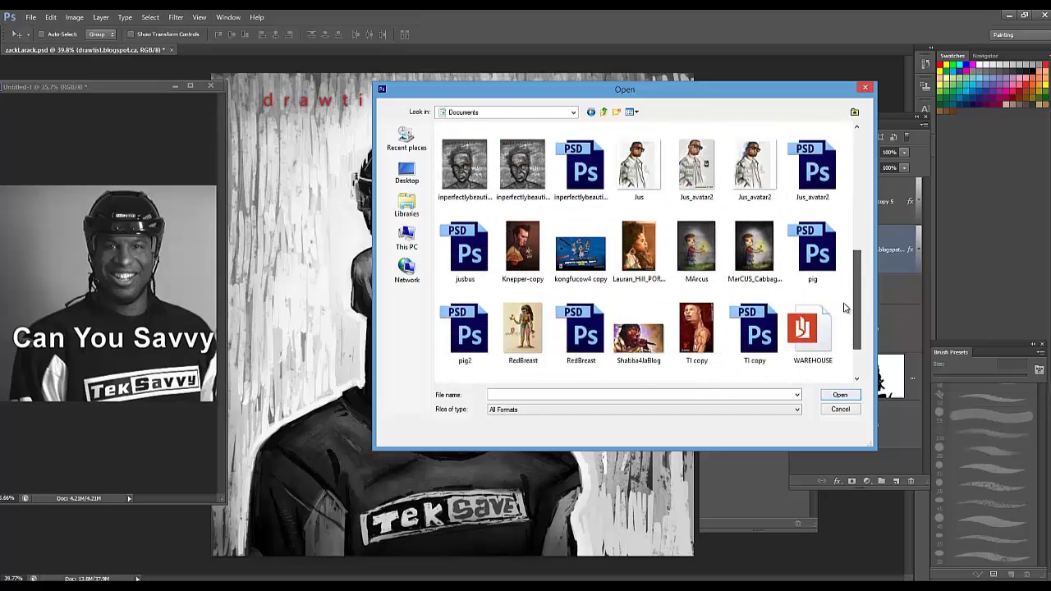
double_click(581, 333)
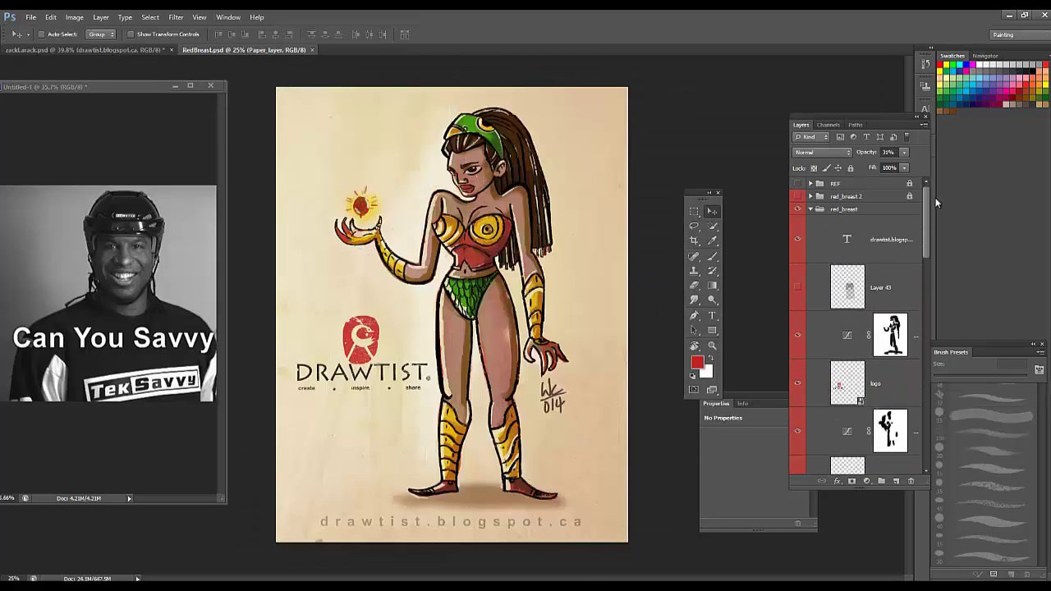
Step: Copy the DRAWTIST logo from RedBreast.psd into the caricature as the top layer, and close RedBreast.psd
left_click(866, 245)
scroll(811, 328, "down", 1)
left_click(812, 334)
left_click_drag(250, 51, 247, 98)
left_click_drag(273, 353, 417, 454)
left_click(522, 99)
left_click(529, 233)
left_click_drag(864, 249, 863, 186)
Step: Try rasterizing and inverting the logo, stepping through other blend modes and moving it beside the face
right_click(858, 198)
left_click(880, 313)
key("ctrl+i")
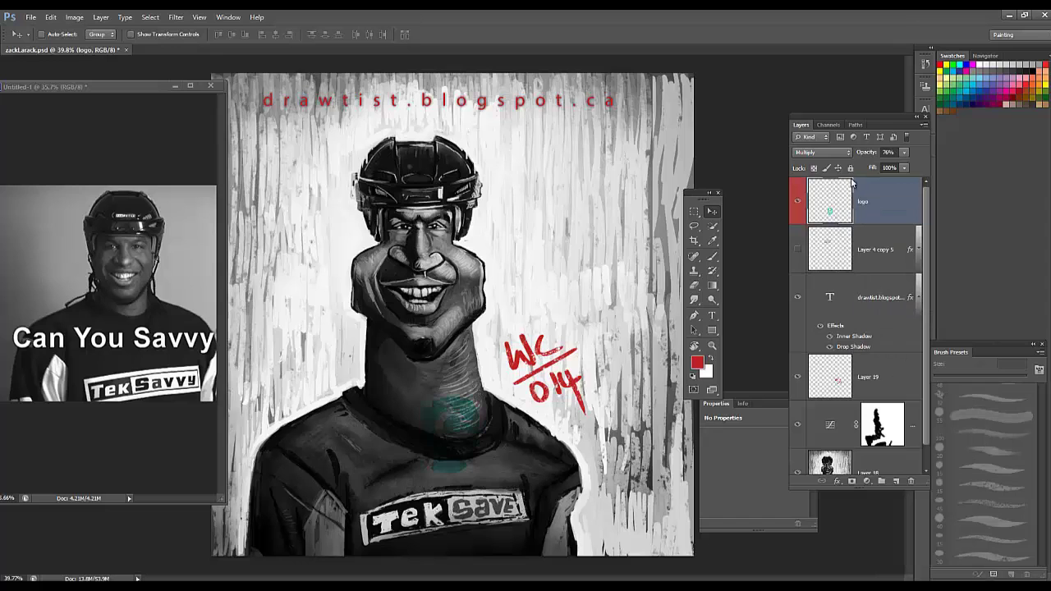
left_click(823, 153)
left_click(810, 213)
key("Down")
key("Down")
key("Down")
key("Down")
mouse_move(455, 354)
left_mouse_down()
mouse_move(425, 254)
mouse_move(586, 208)
mouse_move(566, 227)
left_mouse_up()
Step: Undo the logo's rasterizing, inversion, blend mode and position changes
key("ctrl+alt+z")
key("ctrl+alt+z")
key("ctrl+alt+z")
key("ctrl+alt+z")
key("ctrl+alt+z")
key("ctrl+alt+z")
key("ctrl+alt+z")
Step: Move the DRAWTIST logo beside the face, above the red signature, and adjust its placement with Free Transform
left_click_drag(443, 497, 575, 246)
right_click(863, 213)
left_click(866, 269)
key("ctrl+t")
left_click_drag(675, 277, 608, 286)
key("Return")
Step: Set the opacity of Layer 4 copy 5 to 55% and hide the layer again
left_click(858, 253)
left_click(797, 250)
left_click(797, 250)
left_click(798, 250)
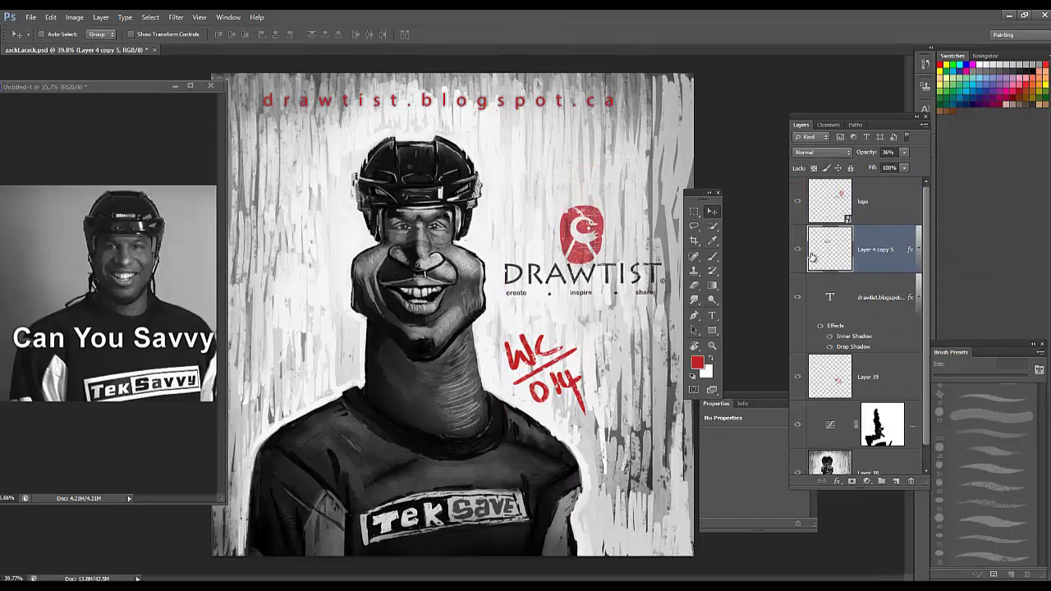
left_click(904, 153)
mouse_move(889, 167)
left_mouse_down()
mouse_move(914, 170)
mouse_move(889, 173)
mouse_move(900, 172)
left_mouse_up()
left_click(804, 247)
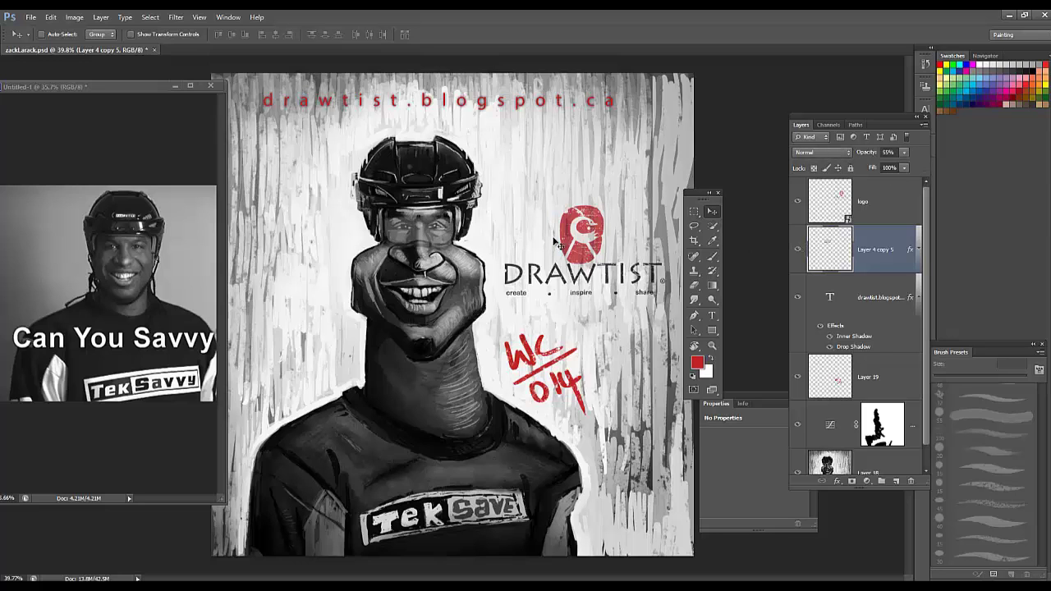
left_click(797, 253)
Step: Toggle the red signature layer to check it, leave it visible, and save the document
left_click(887, 369)
left_click(794, 376)
left_click(797, 376)
left_click(797, 377)
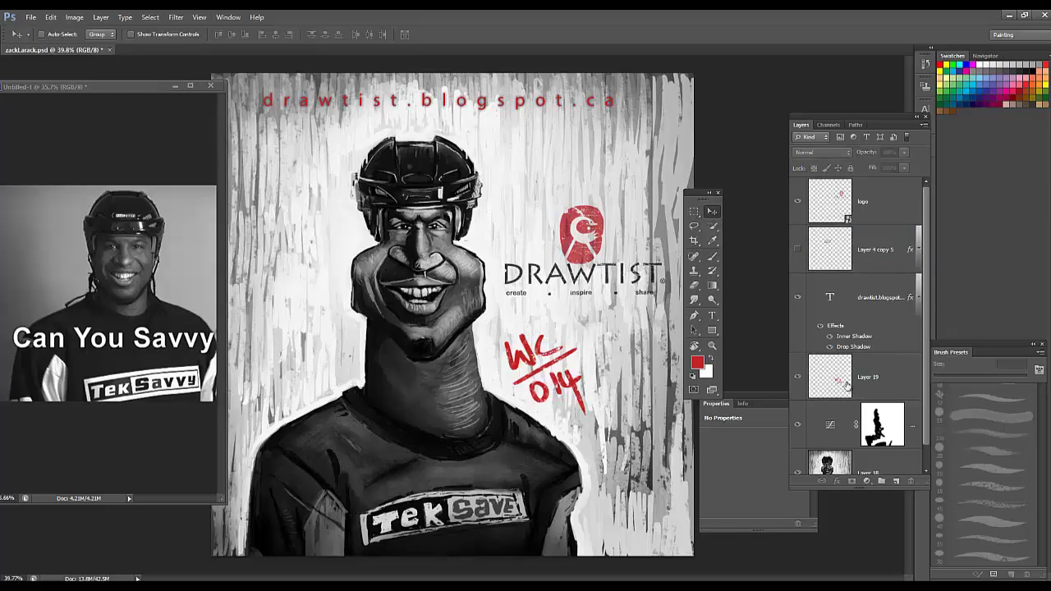
right_click(858, 379)
left_click(918, 269)
left_click(32, 18)
left_click(49, 141)
left_click(216, 586)
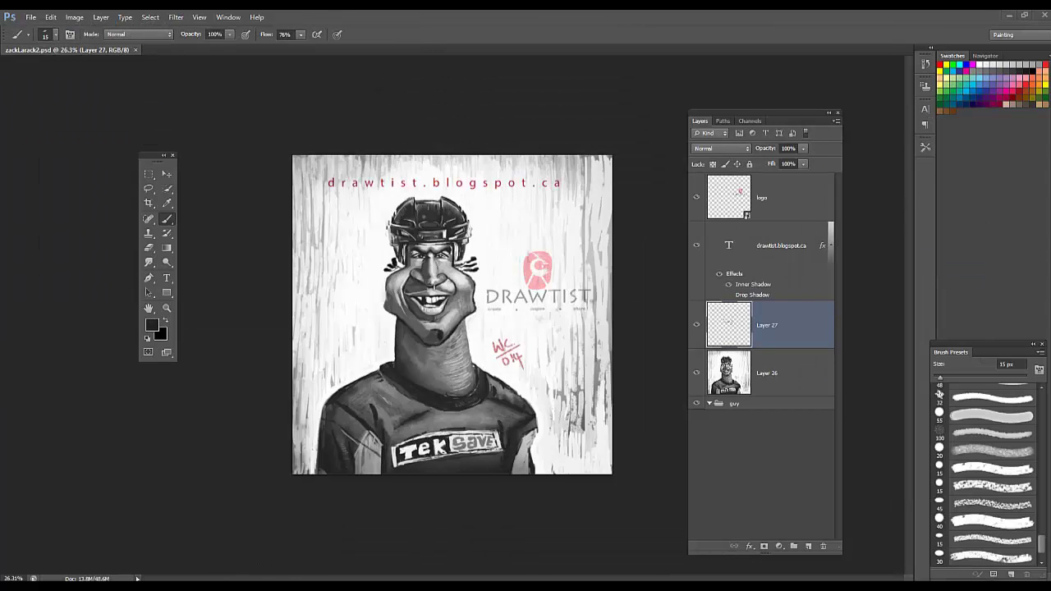
right_click(216, 586)
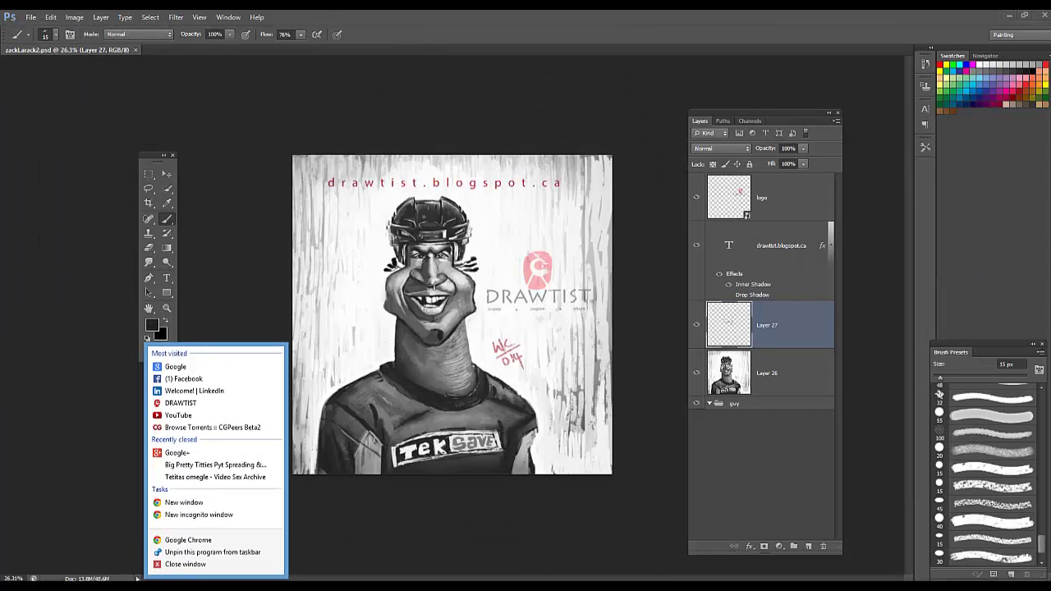
left_click(184, 587)
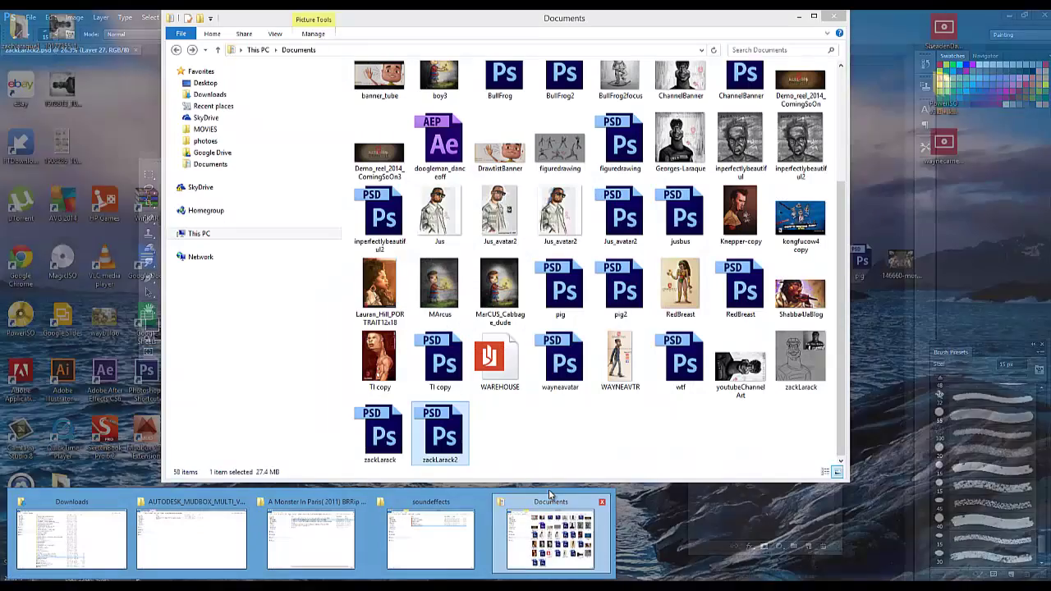
left_click(550, 495)
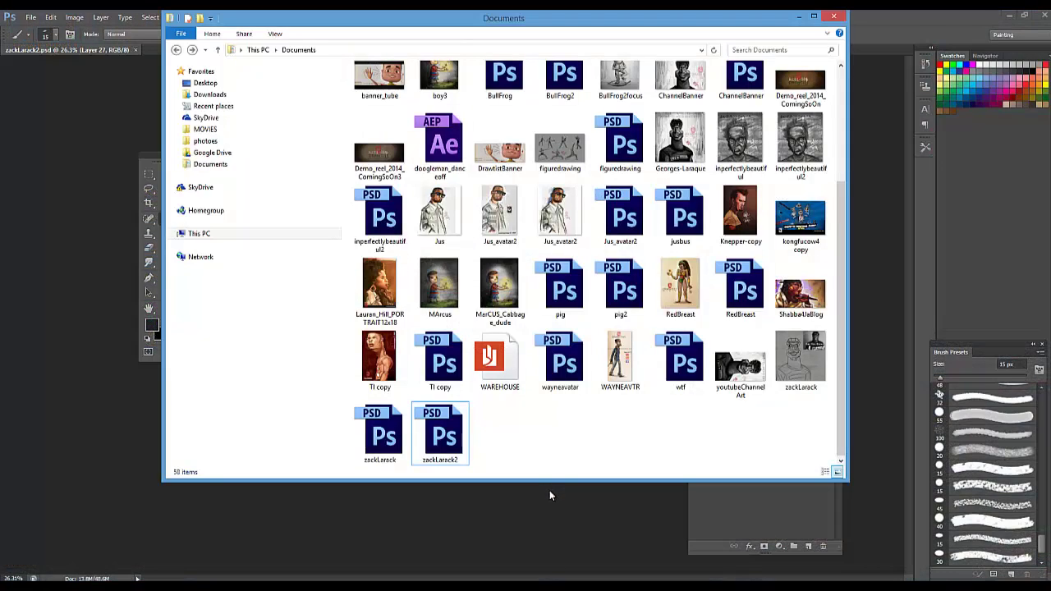
right_click(794, 383)
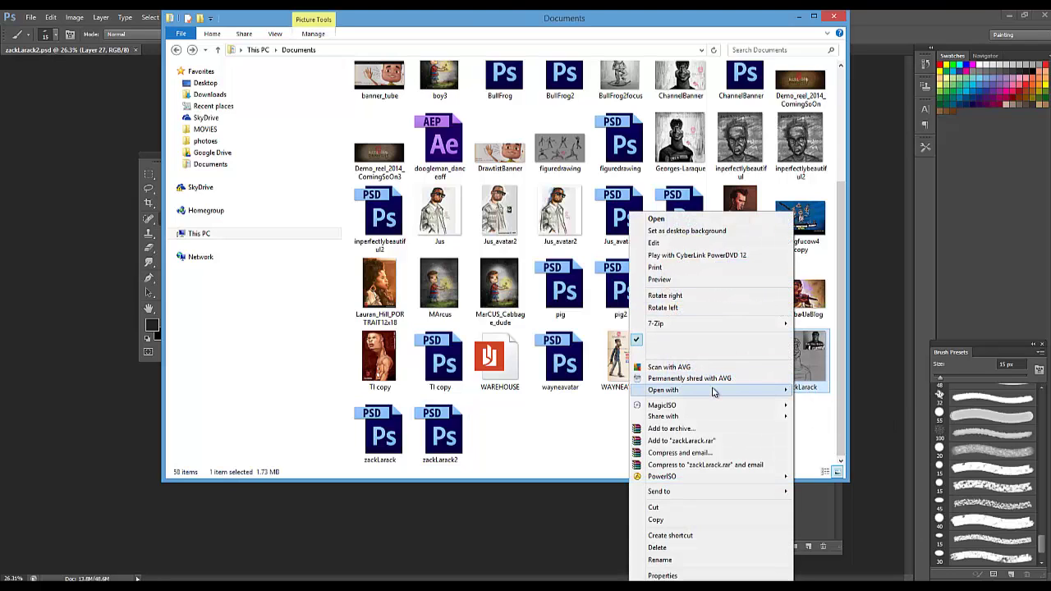
mouse_move(714, 391)
left_click(556, 403)
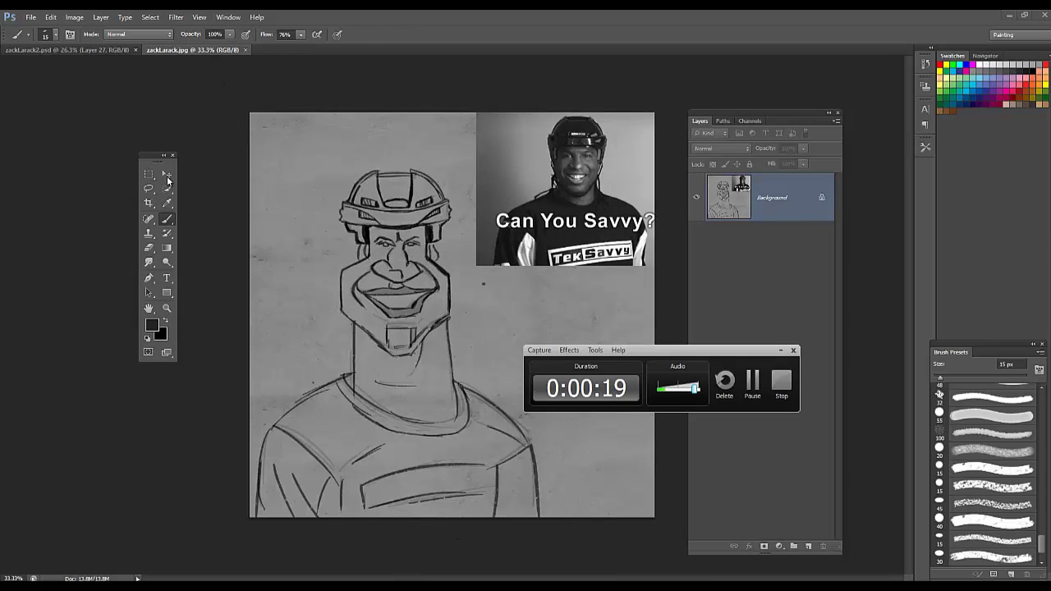
Step: Float the zackLarack.jpg sketch in its own window beside the painting, fit the whole sketch in it and shrink the window
left_click_drag(230, 50, 234, 85)
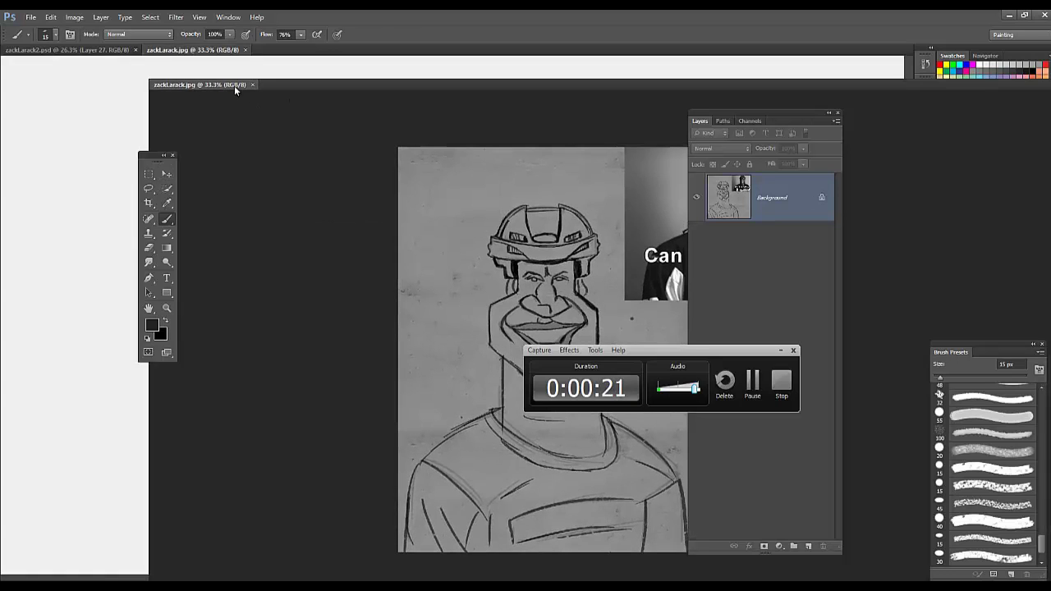
left_click_drag(364, 94, 317, 105)
key("v")
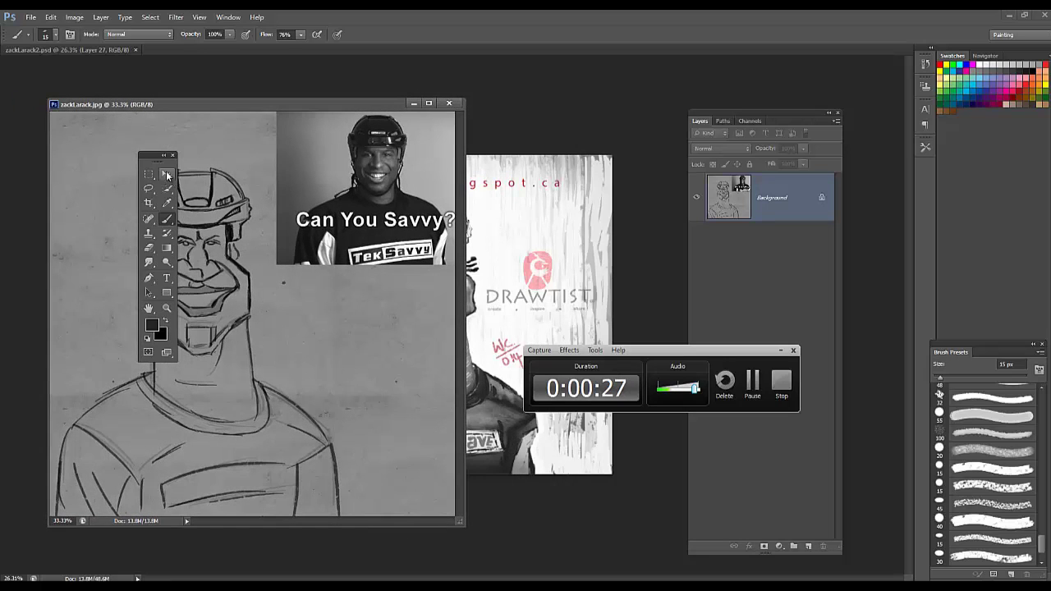
key("ctrl+minus")
key("ctrl+minus")
key("alt")
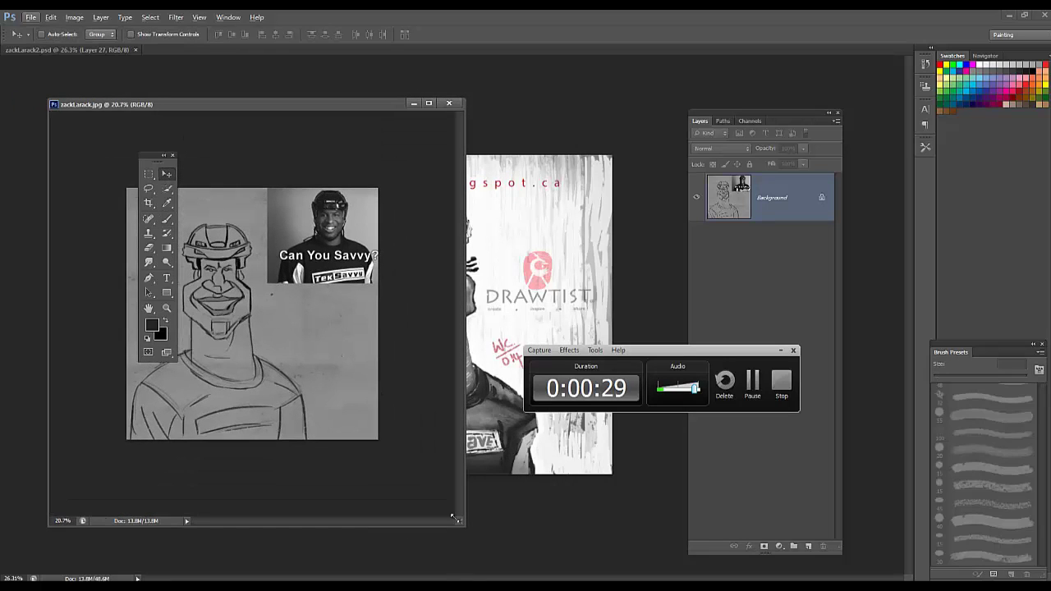
left_click_drag(458, 522, 333, 471)
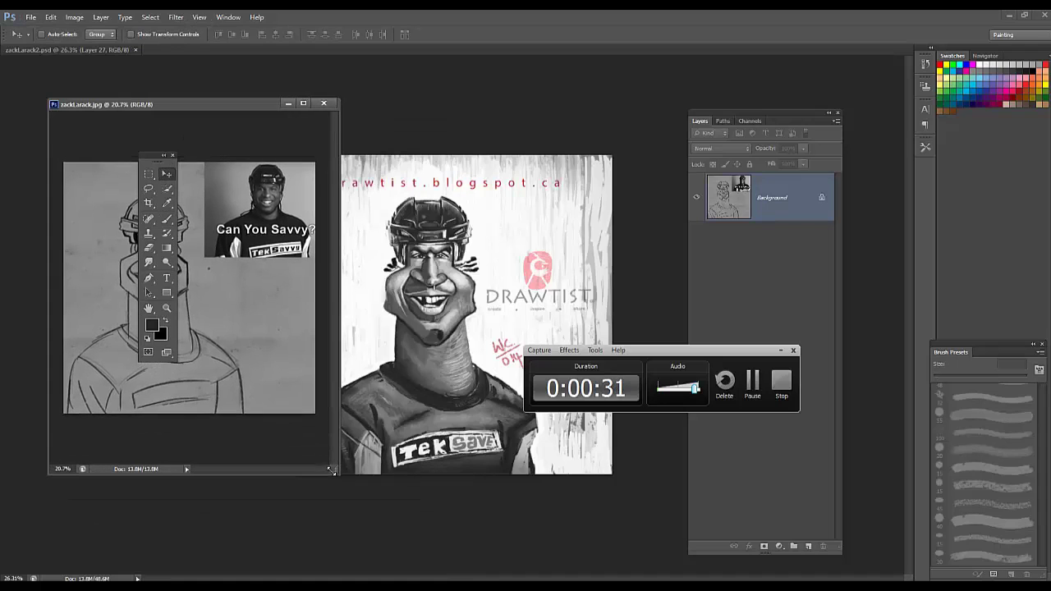
Step: Move the toolbox and the screen recorder off the artwork, and narrow the sketch window to uncover the painting
left_click_drag(156, 156, 16, 232)
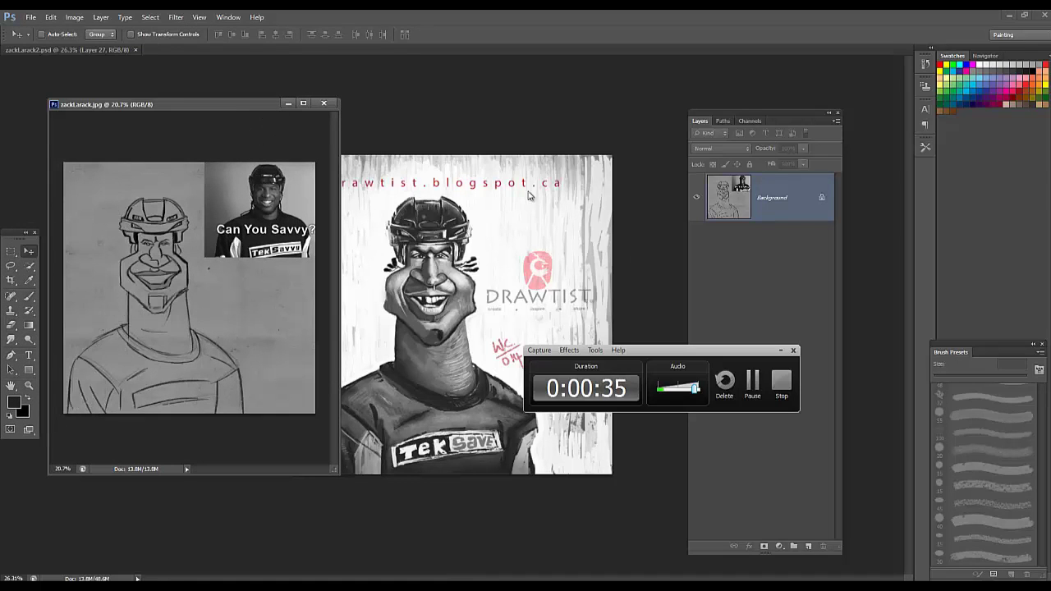
left_click_drag(703, 351, 782, 356)
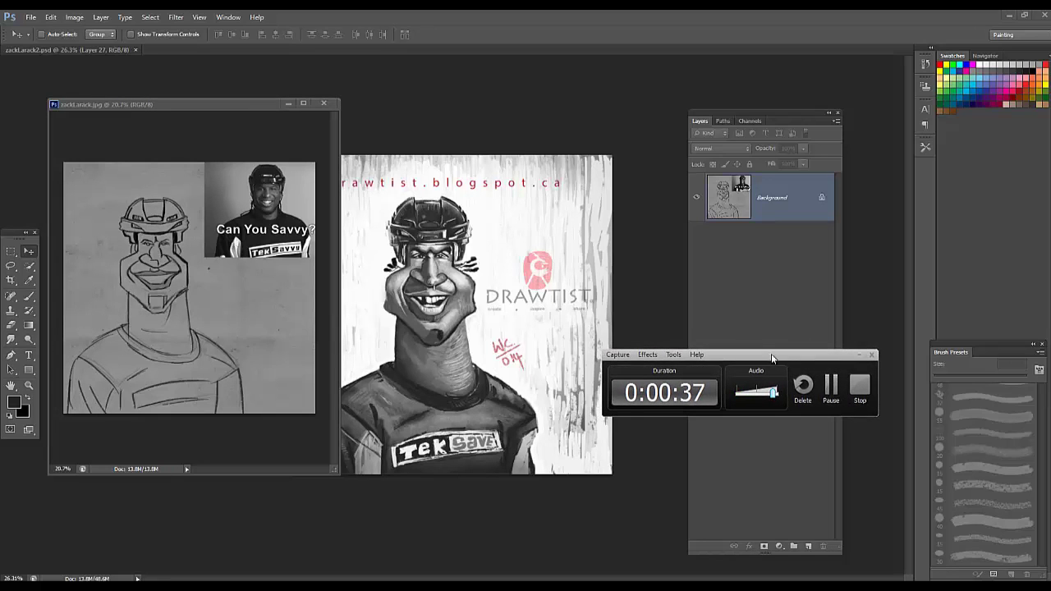
left_click(321, 476)
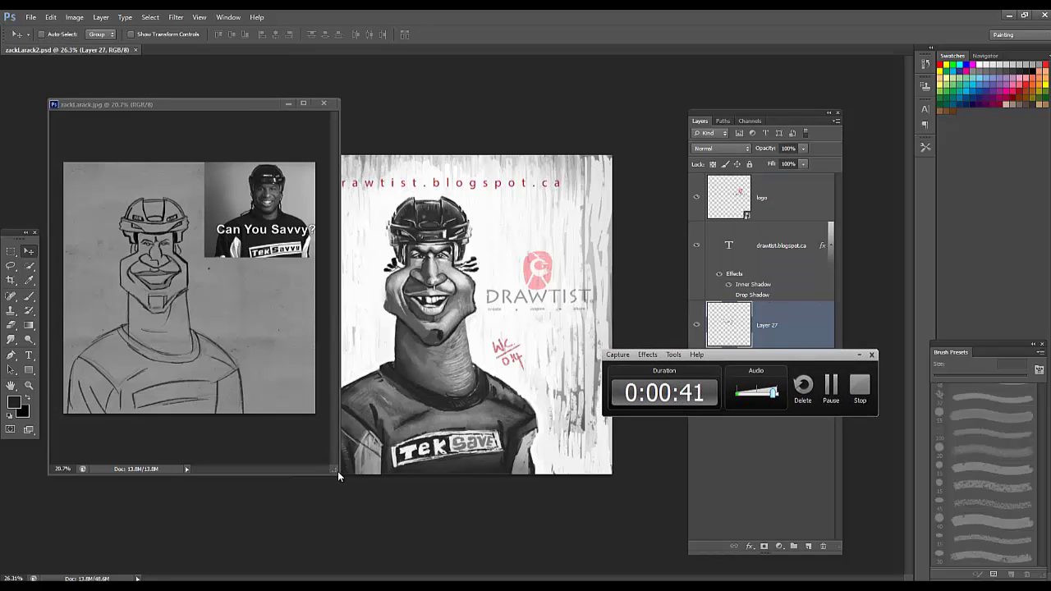
left_click_drag(335, 470, 279, 485)
Step: Enlarge the sketch's helmet and face in its window to compare them with the finished painting
scroll(196, 320, "up", 7)
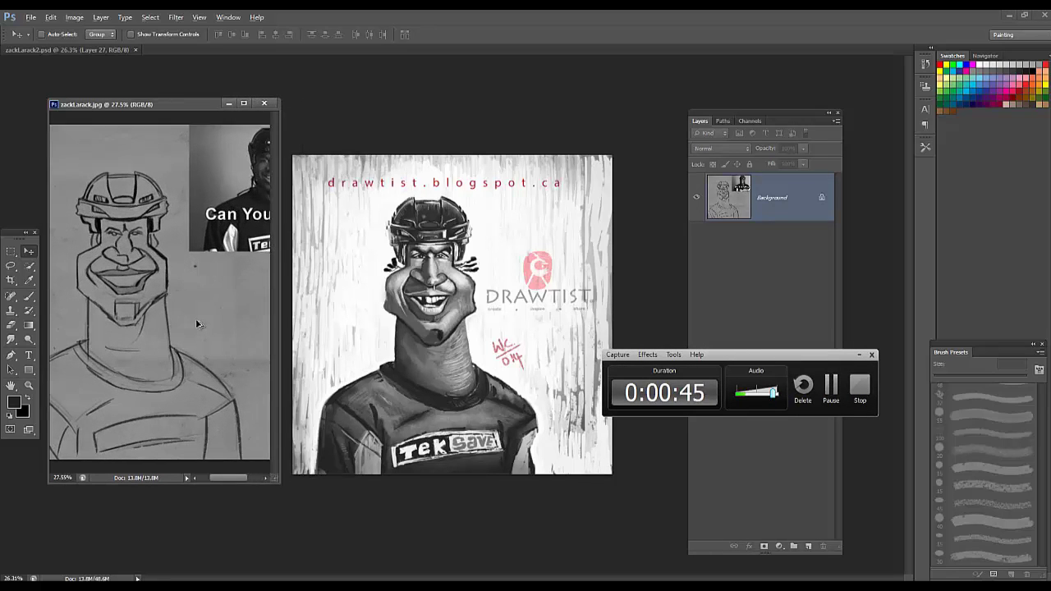
mouse_move(204, 243)
left_mouse_down()
mouse_move(206, 262)
mouse_move(253, 275)
left_mouse_up()
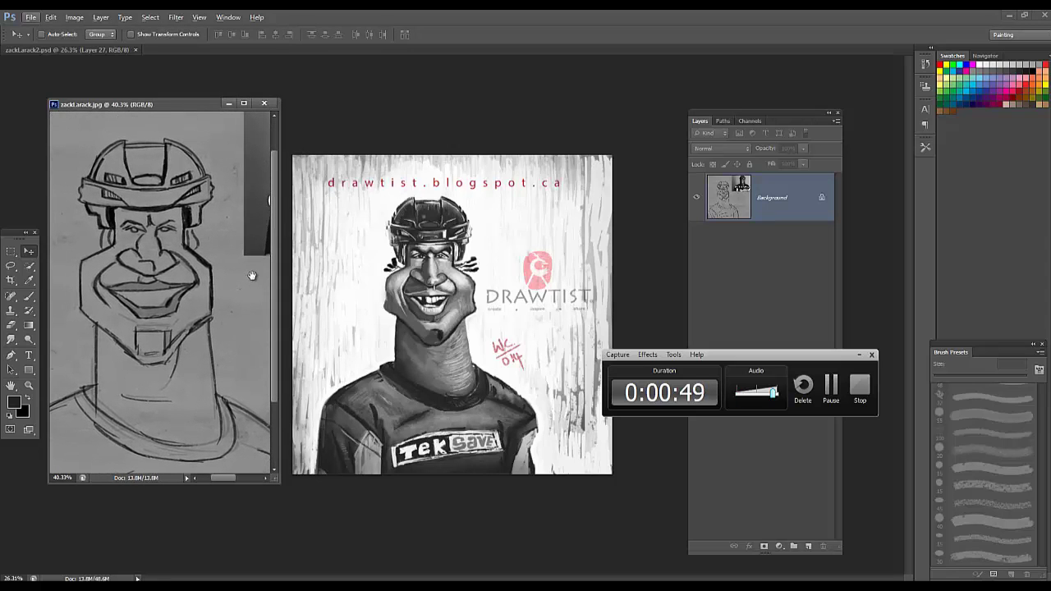
left_click_drag(280, 483, 292, 520)
scroll(195, 324, "down", 2)
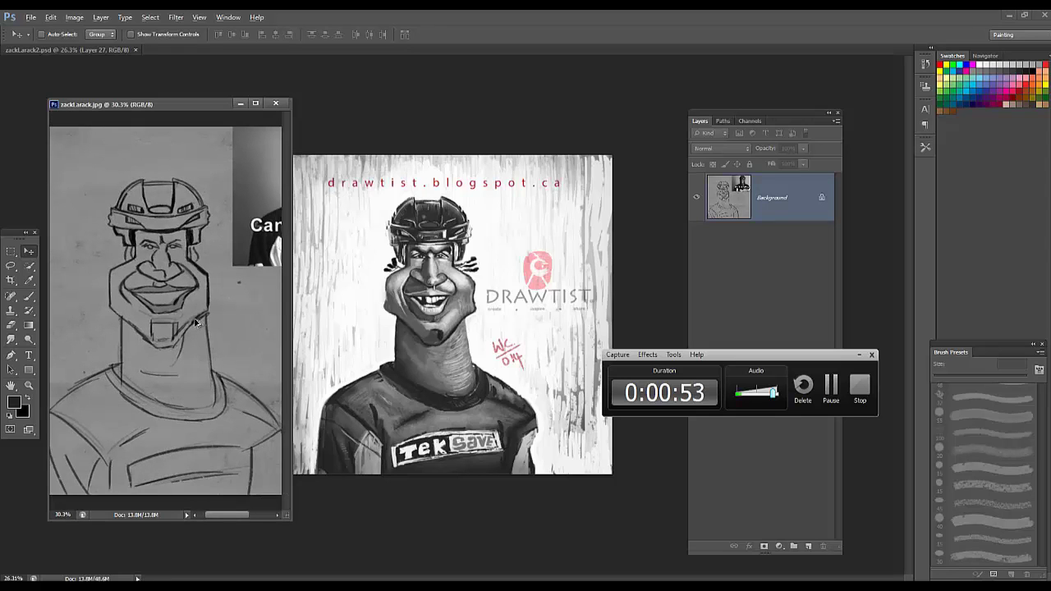
scroll(197, 324, "up", 2)
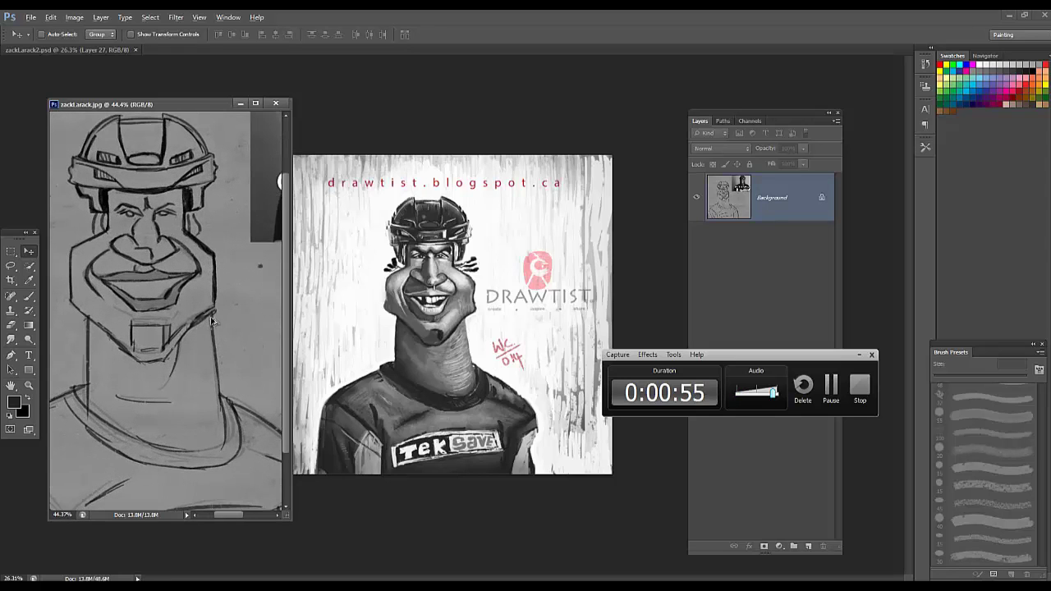
Step: Bring the player's reference photo into view in the sketch window, enlarge it and dismiss the locked-layer message
left_click(515, 296)
left_click(229, 181)
mouse_move(251, 185)
left_mouse_down()
mouse_move(208, 262)
mouse_move(210, 217)
left_mouse_up()
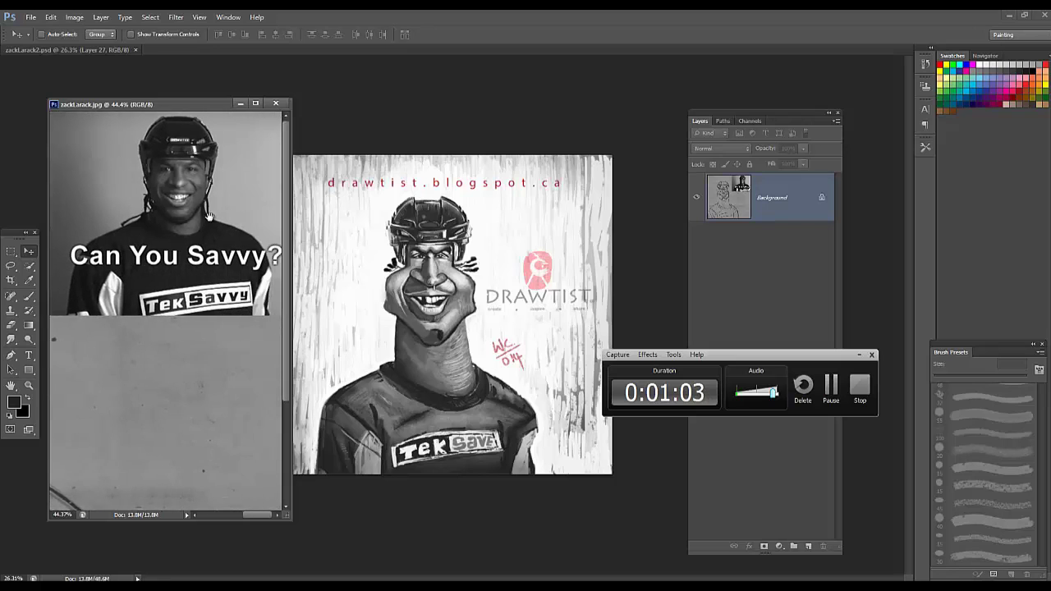
scroll(214, 220, "up", 2)
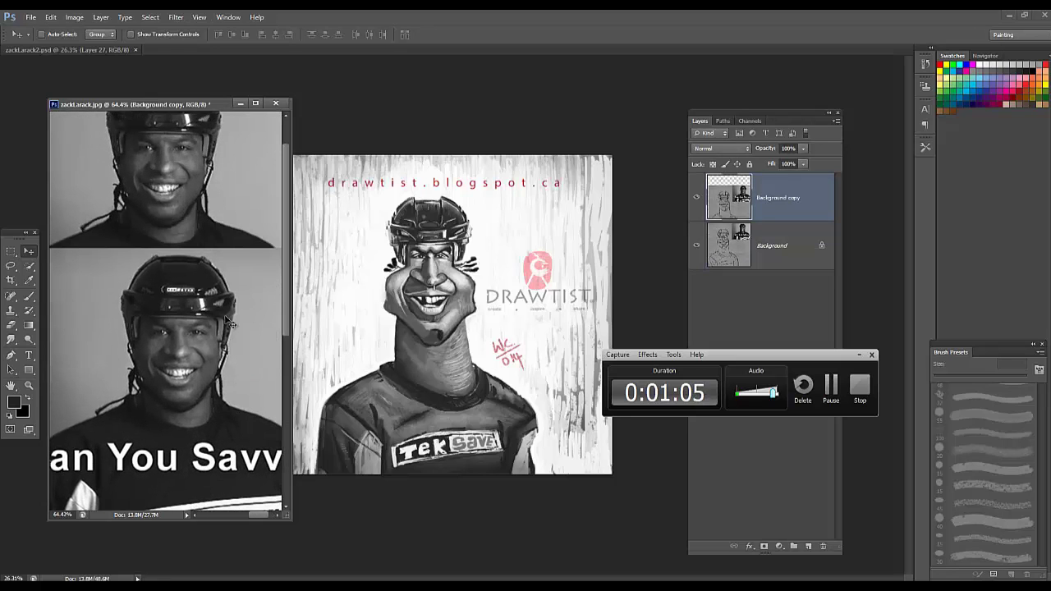
left_click(216, 295)
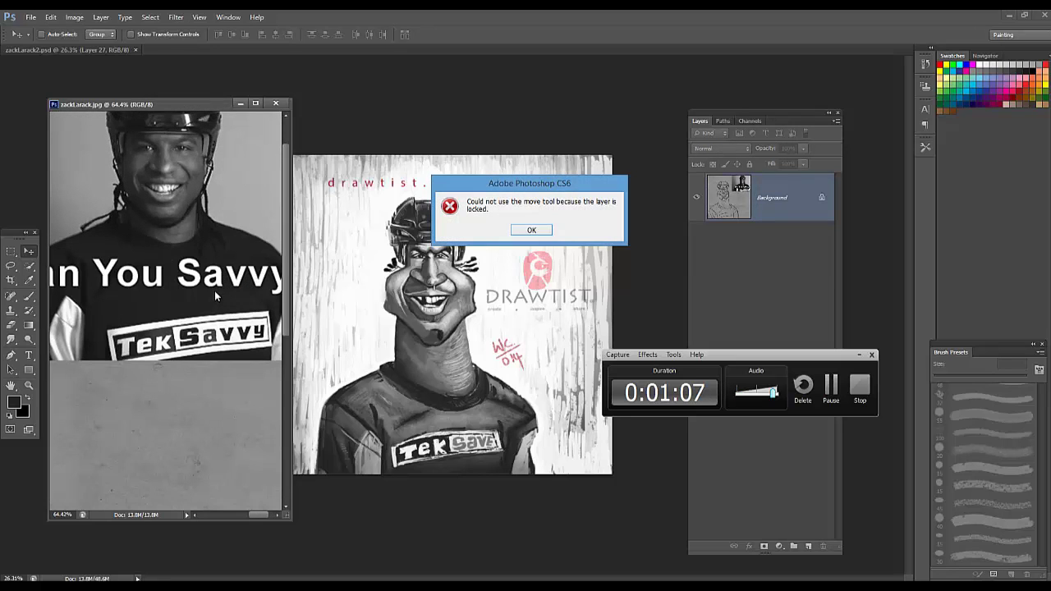
left_click(532, 231)
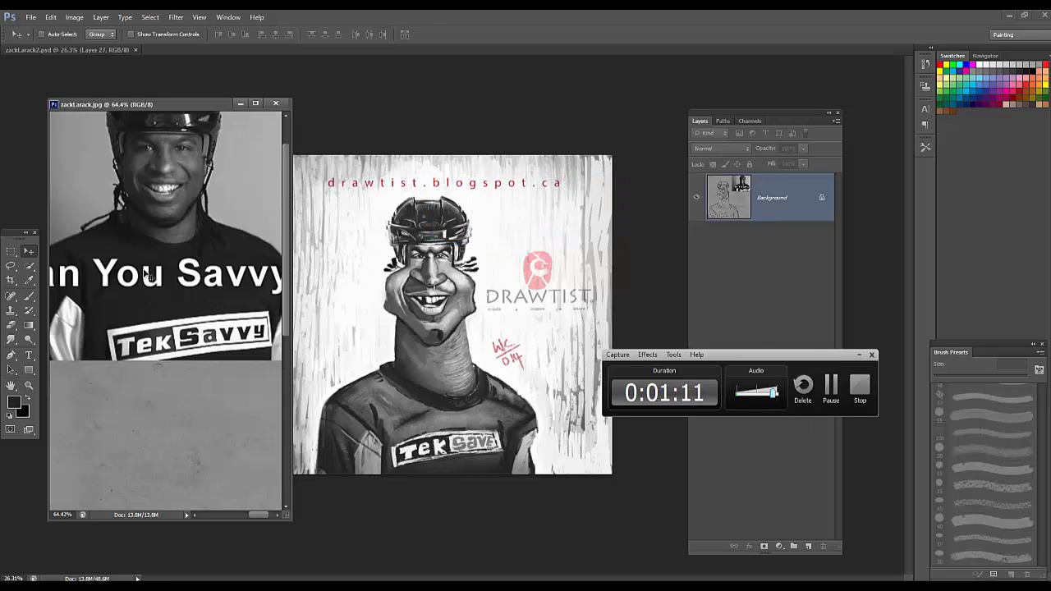
Step: Widen the reference window and enlarge the photo to frame the player's helmet, face and TekSavvy jersey
scroll(286, 242, "up", 2)
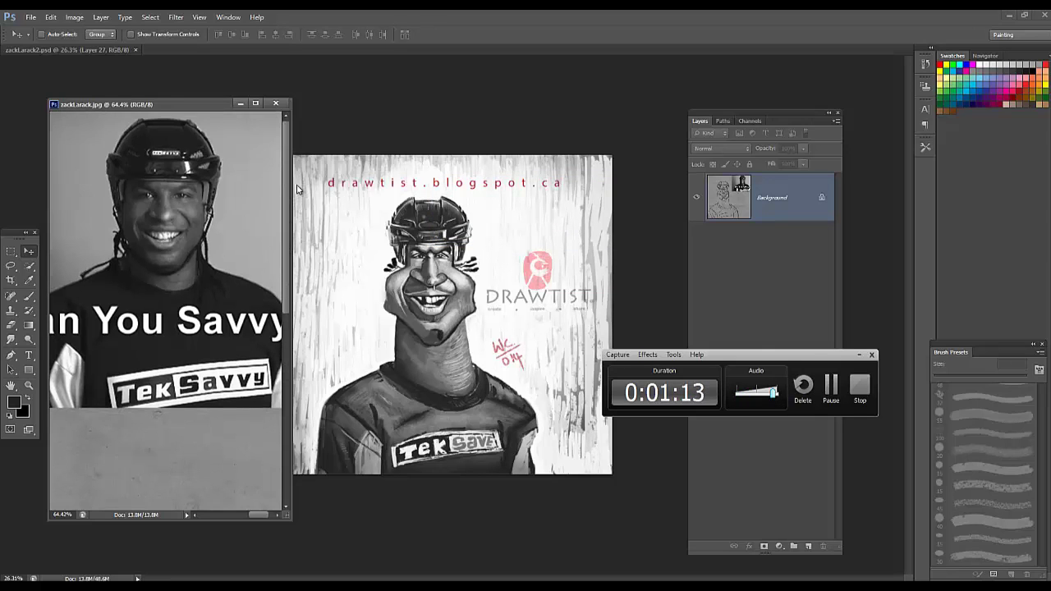
left_click_drag(291, 343, 338, 342)
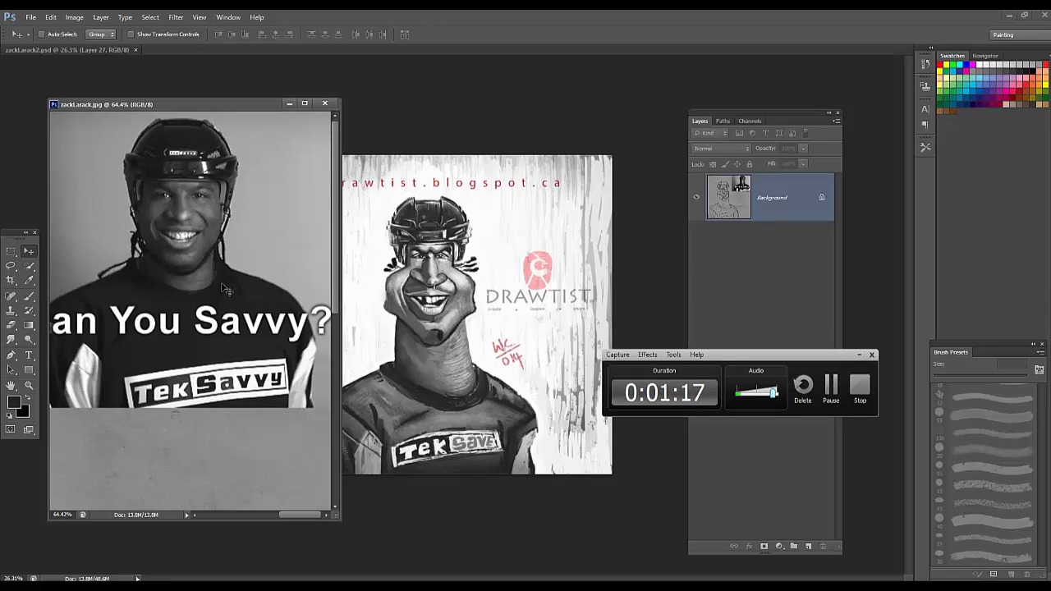
scroll(233, 282, "up", 2)
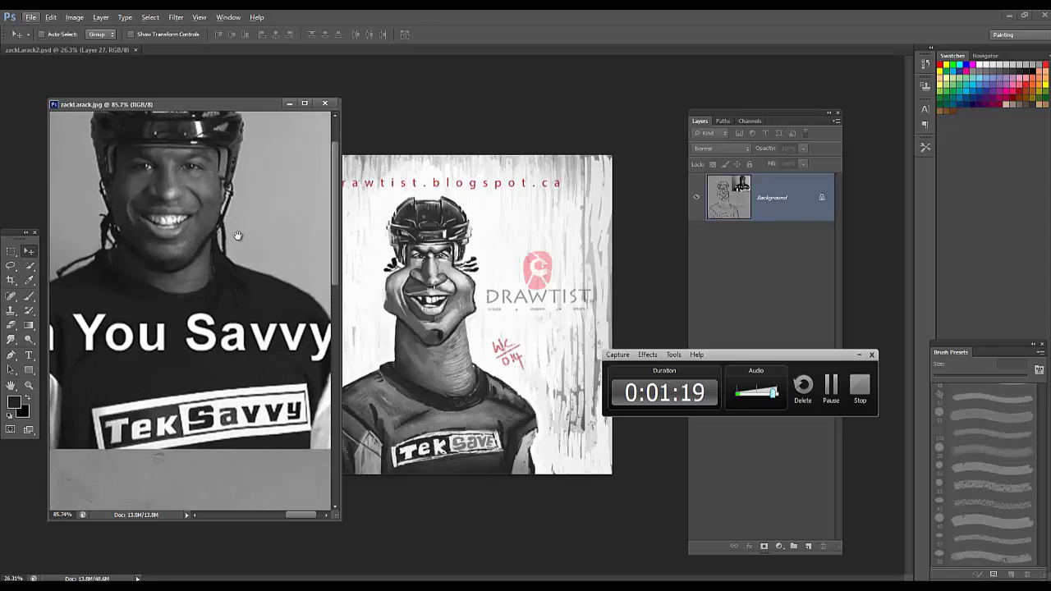
left_click_drag(234, 283, 248, 340)
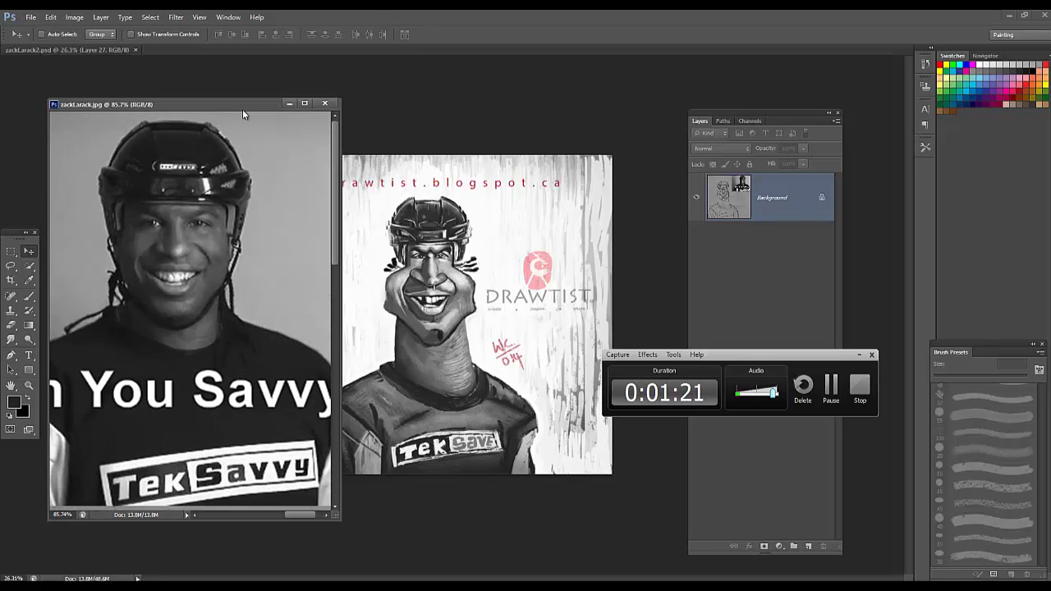
Step: Move the reference photo window clear of the painting and enlarge the caricature for comparison
left_click_drag(242, 105, 194, 104)
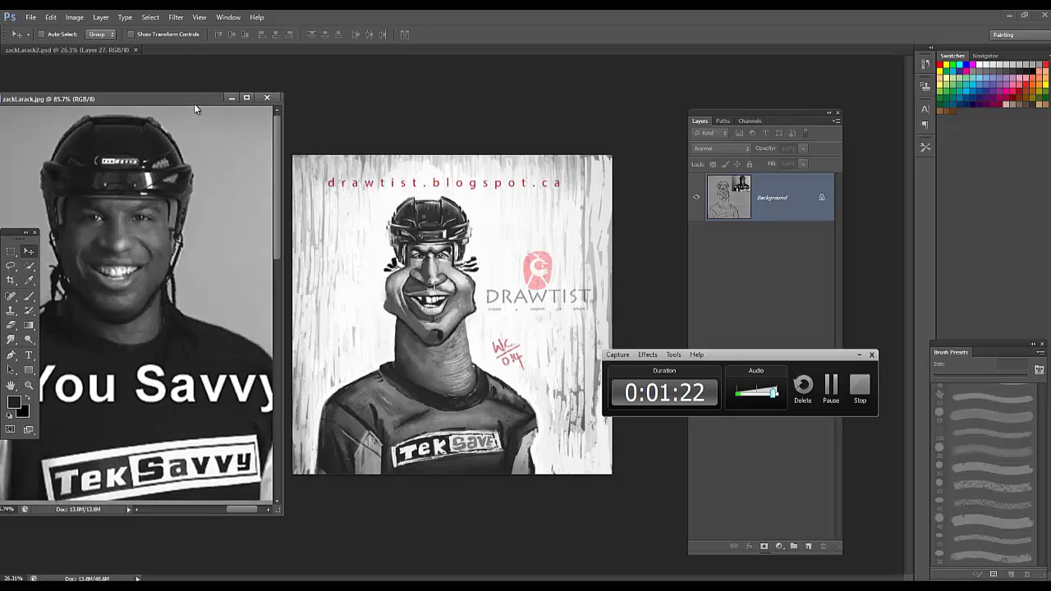
left_click(386, 207)
scroll(385, 208, "up", 1)
scroll(386, 207, "up", 1)
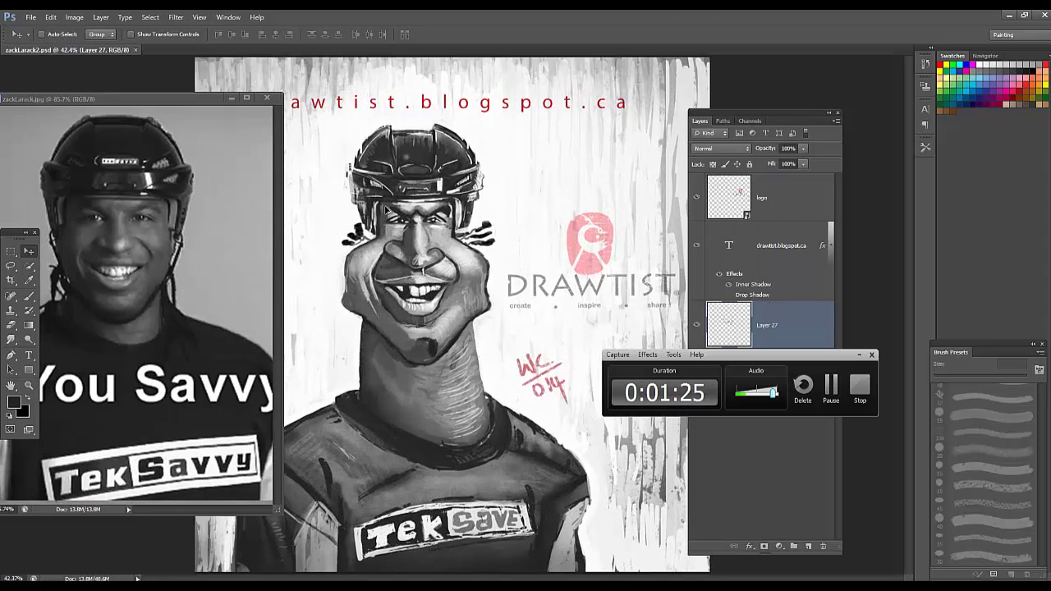
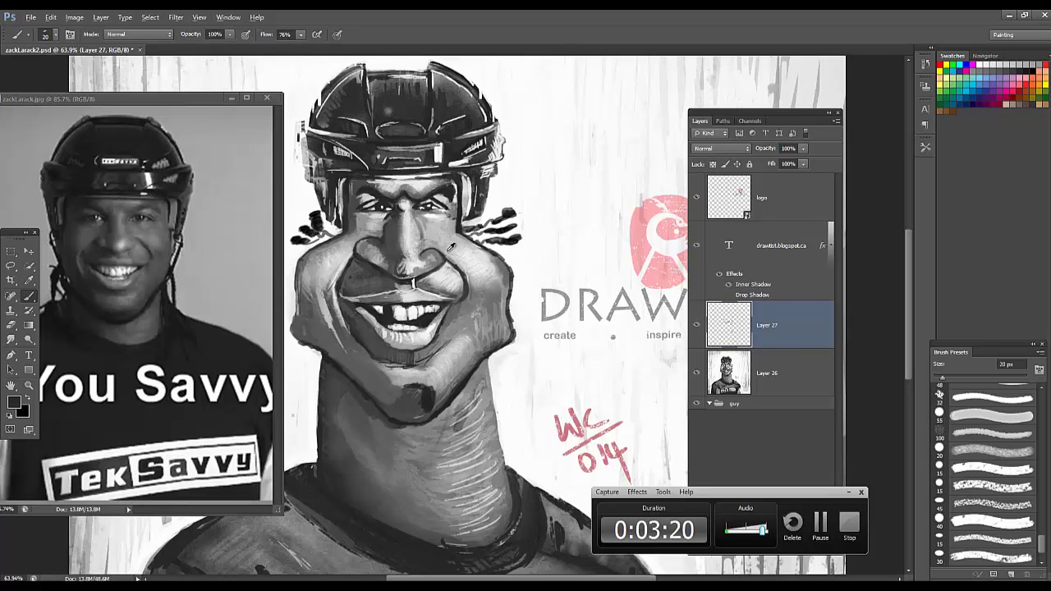
Step: Sample the white of the caricature's teeth as brush colour and narrow the reference photo window to uncover the painting
scroll(450, 247, "down", 3)
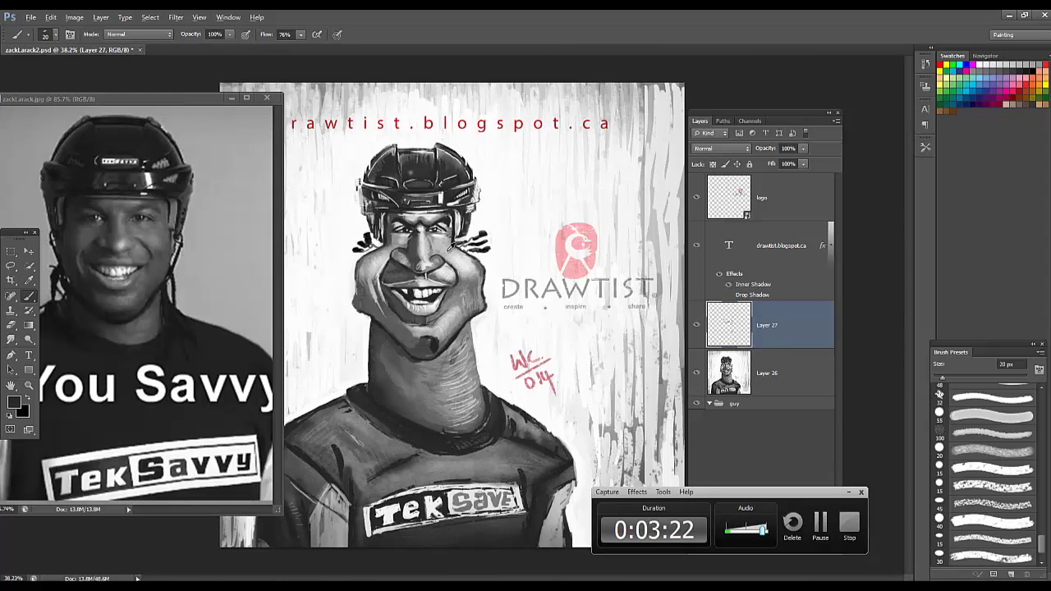
key("alt")
left_click(433, 296, "alt")
left_click(820, 529)
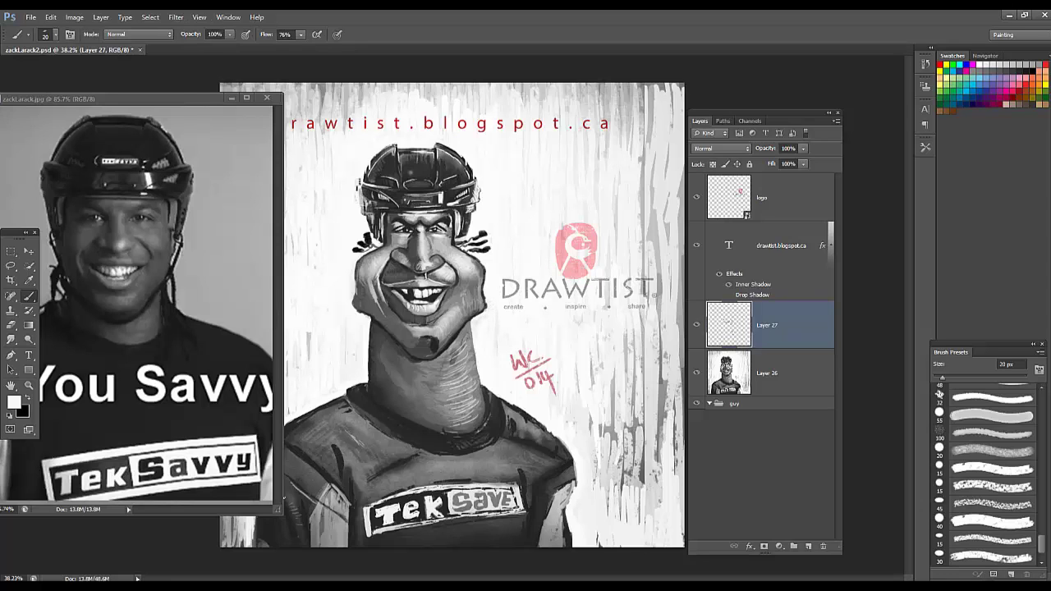
left_click_drag(277, 508, 249, 491)
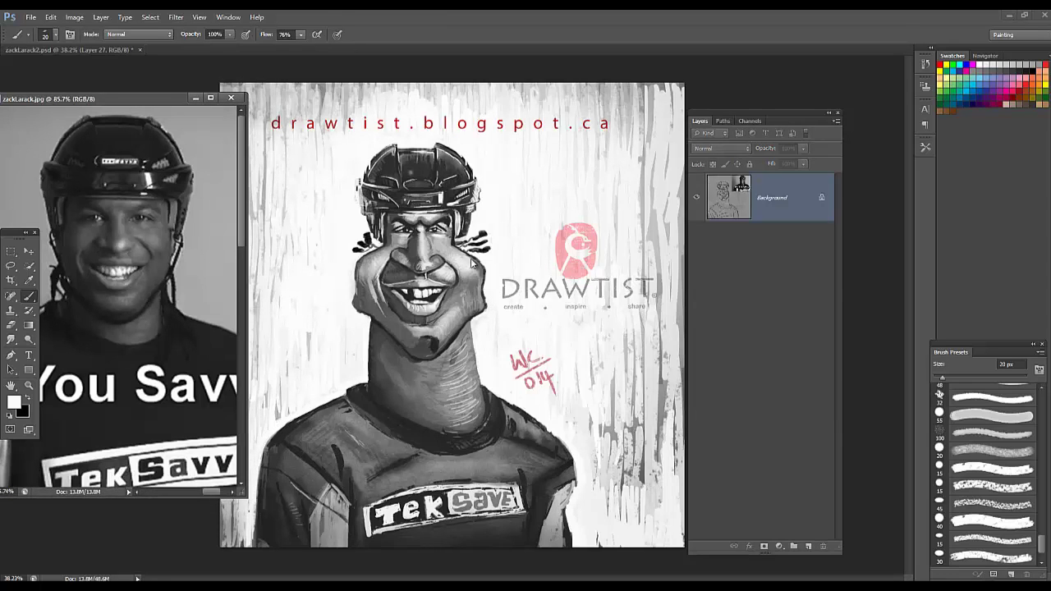
left_click(361, 316)
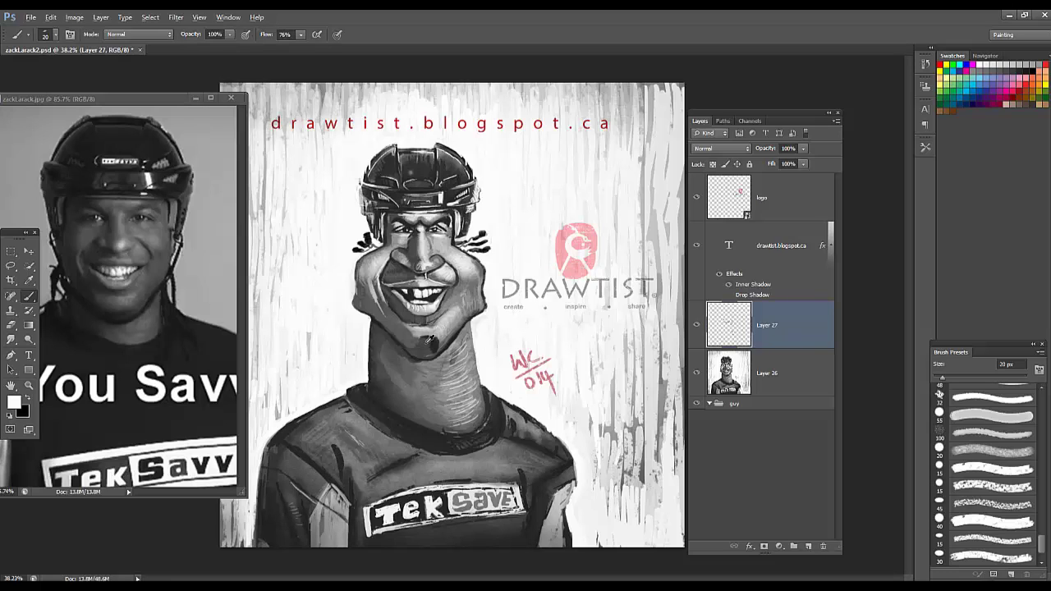
Step: Soften the dark patch on the chin and retouch around the nose with sampled skin greys on Layer 27
left_click(429, 339, "alt")
left_click_drag(434, 343, 433, 348)
left_click_drag(418, 349, 436, 348)
left_click(421, 258, "alt")
left_click(427, 261, "alt")
left_click(404, 247, "alt")
left_click(404, 264)
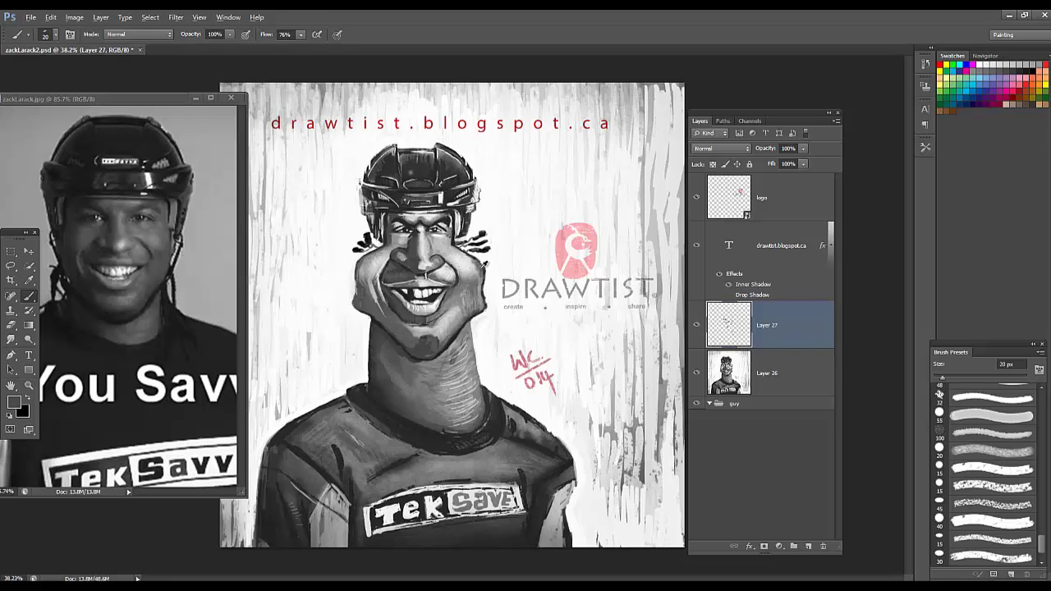
Step: Add a new layer above Layer 27 and stroke the outer edge of the cheek with a sampled dark grey
left_click(384, 246, "alt")
left_click(809, 547)
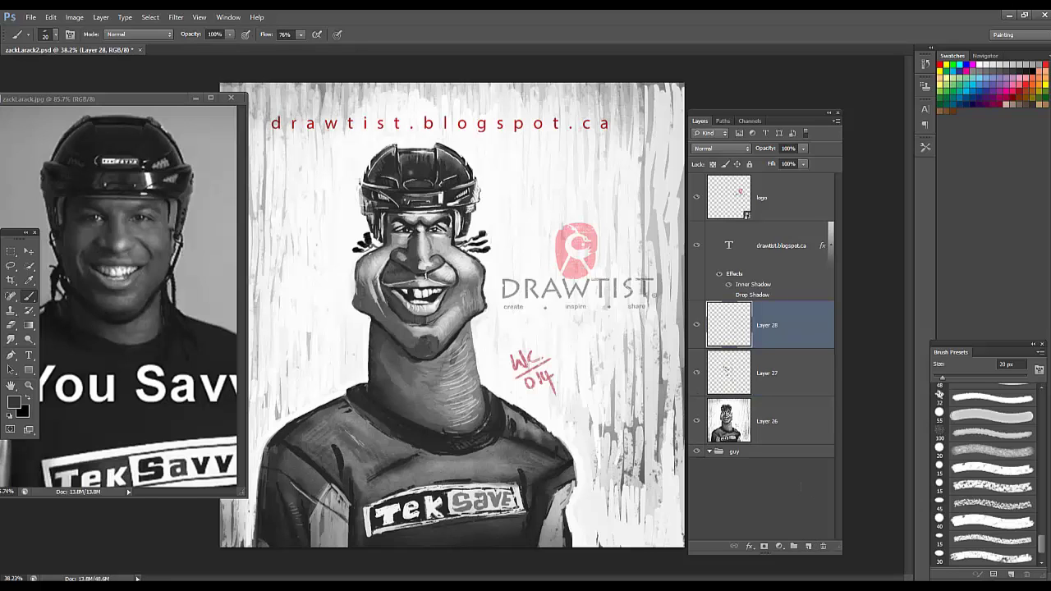
left_click_drag(370, 255, 358, 287)
Step: Sample a light grey beside the caricature's eye and set the brush size to 10 px
scroll(363, 260, "up", 2)
key("alt")
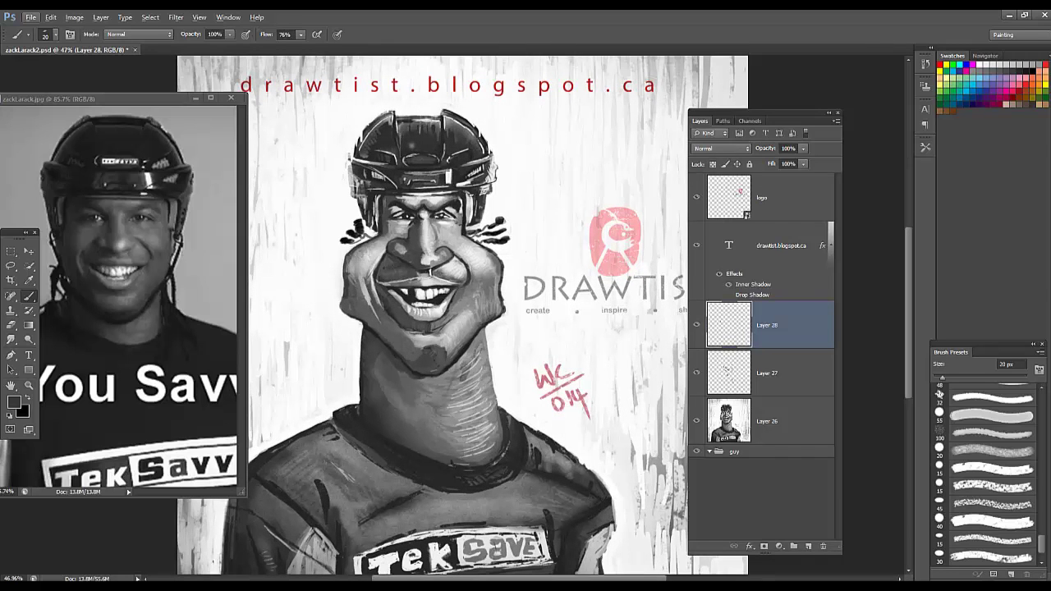
left_click(459, 202, "alt")
left_click(462, 199, "alt")
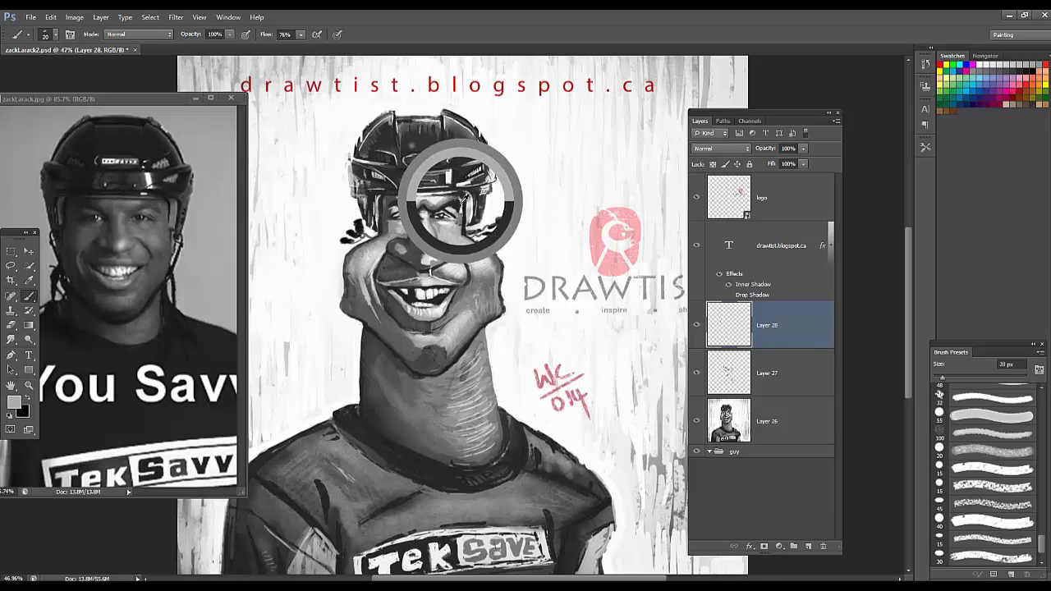
right_click(462, 199)
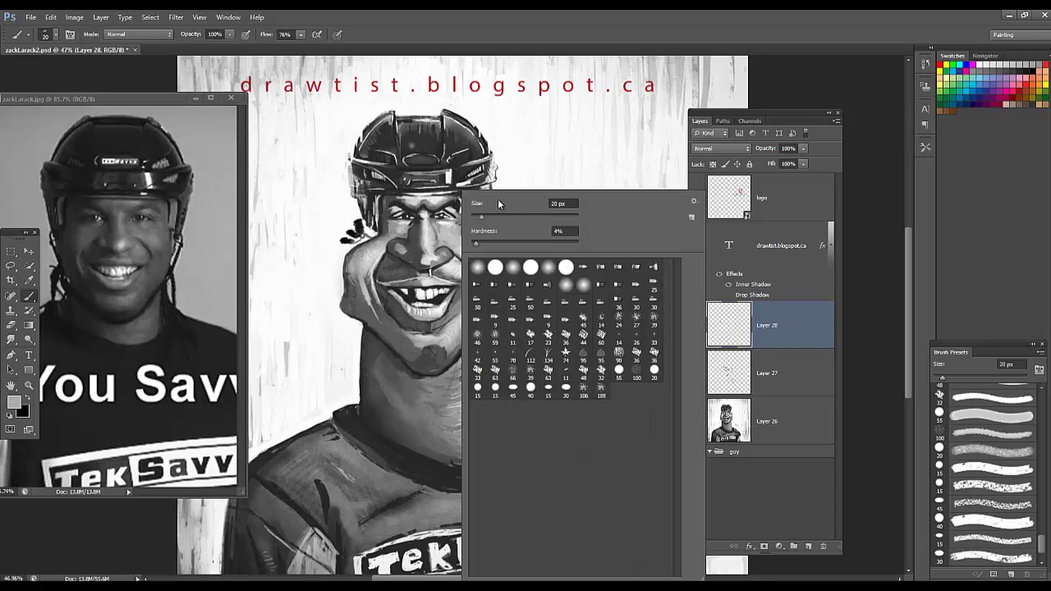
left_click_drag(482, 216, 476, 217)
left_click(476, 217)
left_click(462, 203)
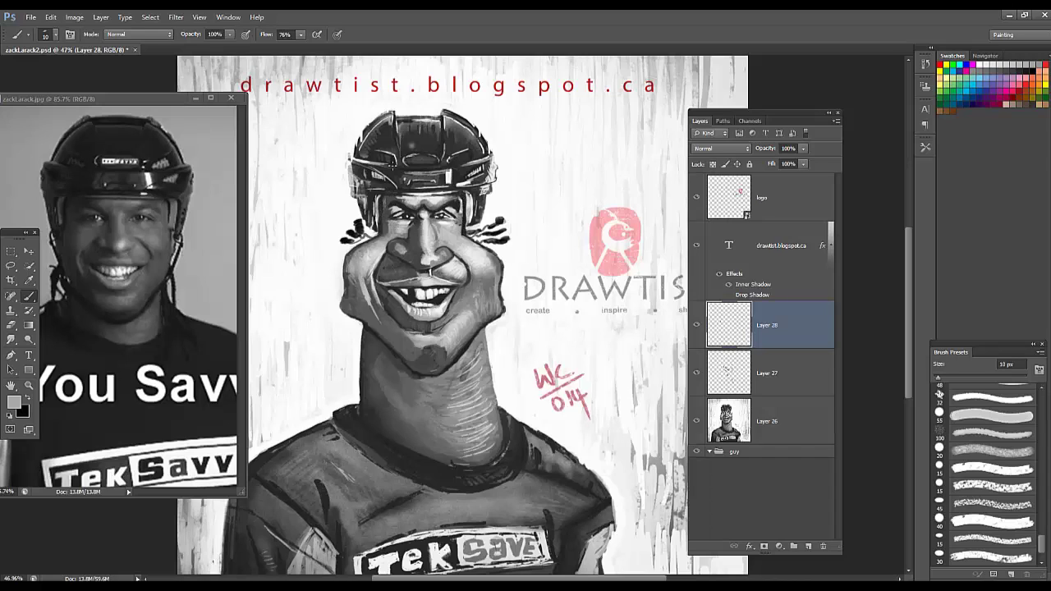
Step: Set the brush size to 17 px
key("XF86AudioRaiseVolume")
key("XF86AudioRaiseVolume")
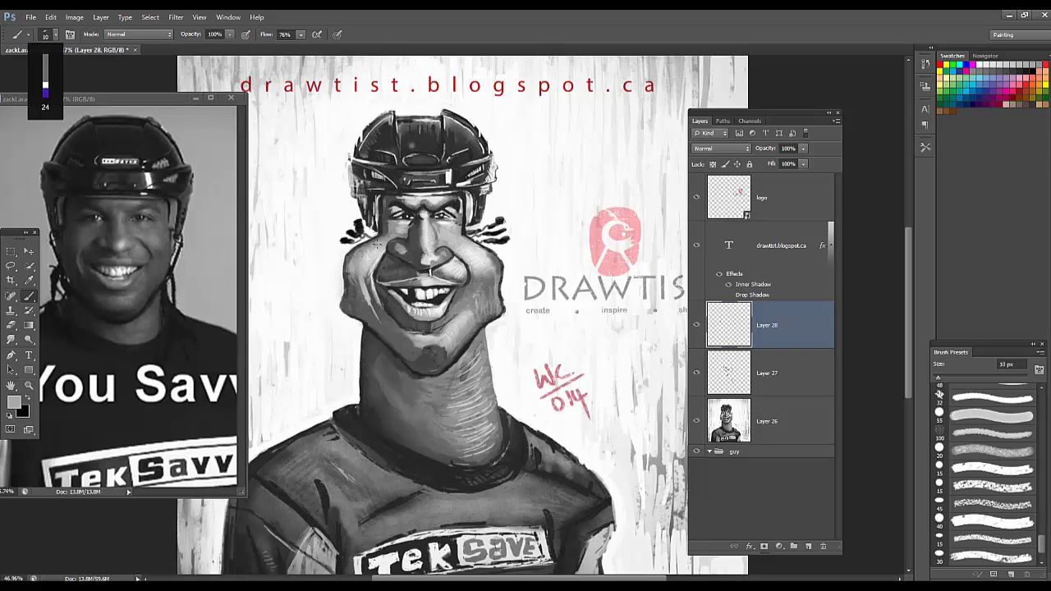
right_click(387, 173, "alt")
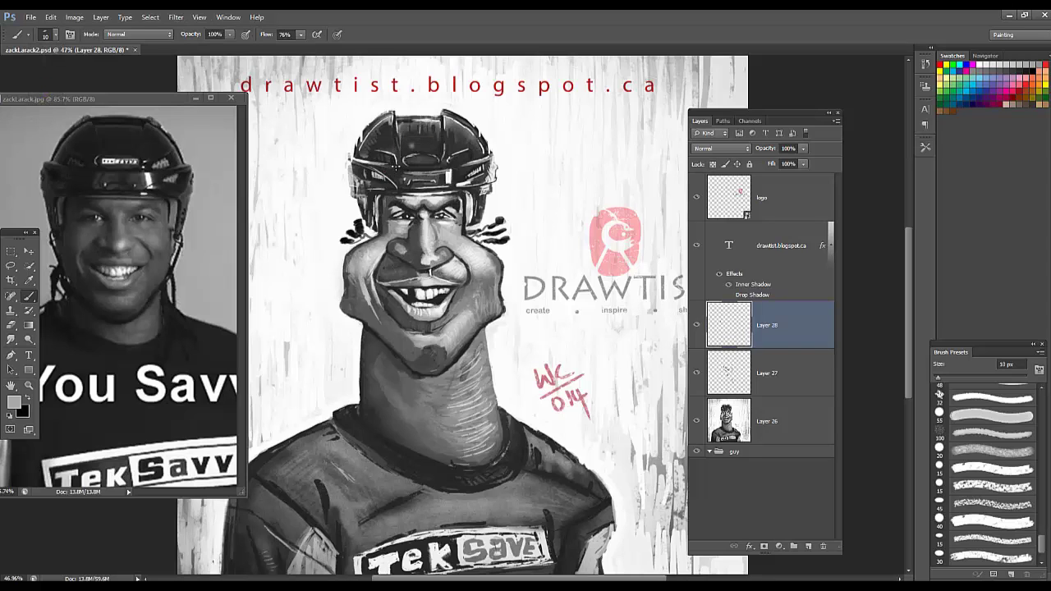
right_click(397, 175)
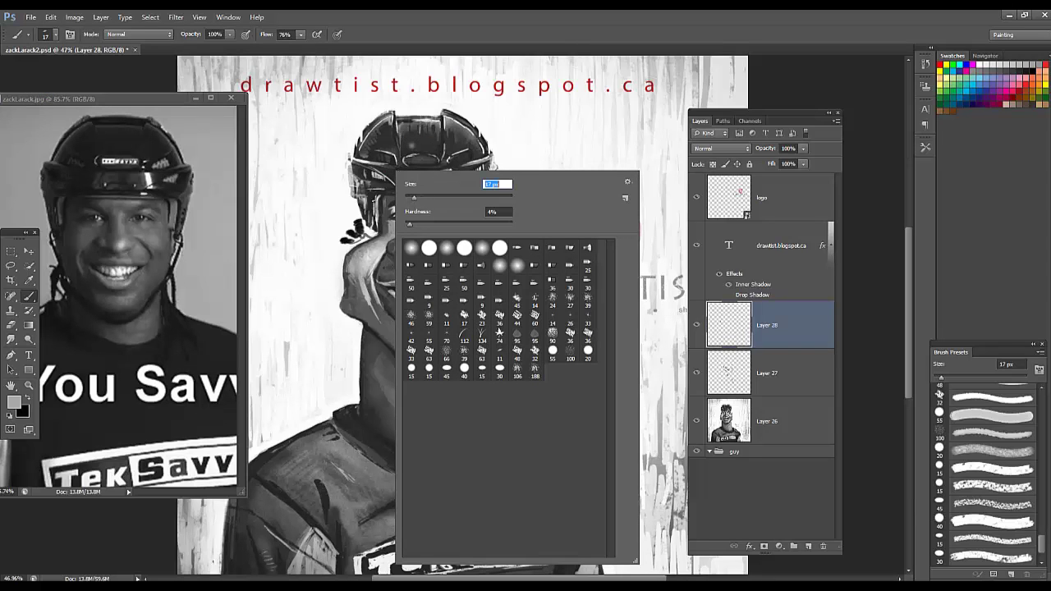
key("Return")
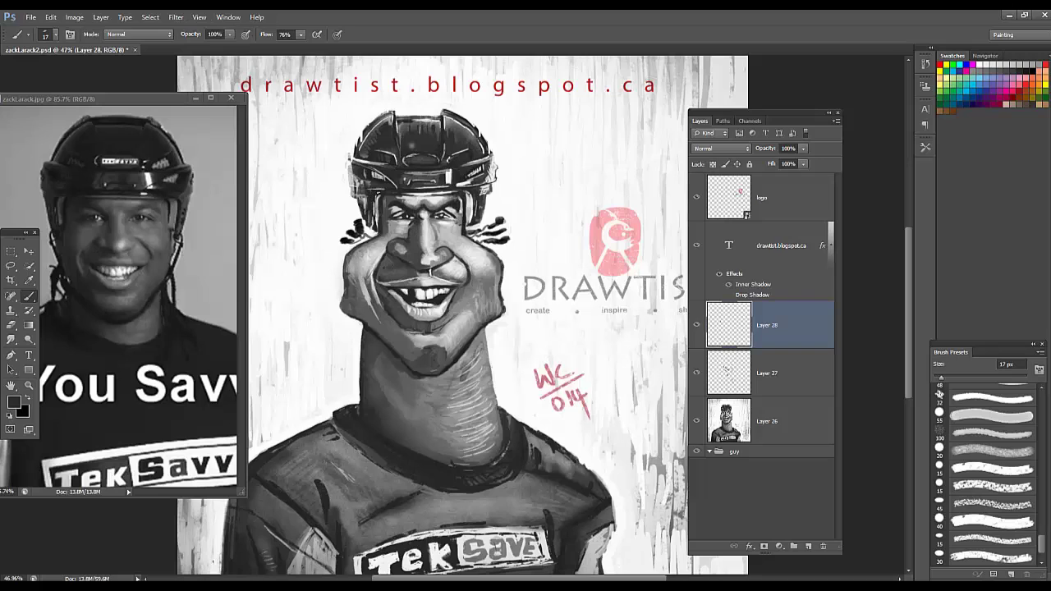
Step: Sample the white background beside the helmet as brush colour and set the brush size to 24 px
left_click(377, 229, "alt")
left_click(476, 224, "alt")
left_click(362, 214, "alt")
scroll(375, 186, "down", 4, "alt")
scroll(375, 186, "up", 7, "alt")
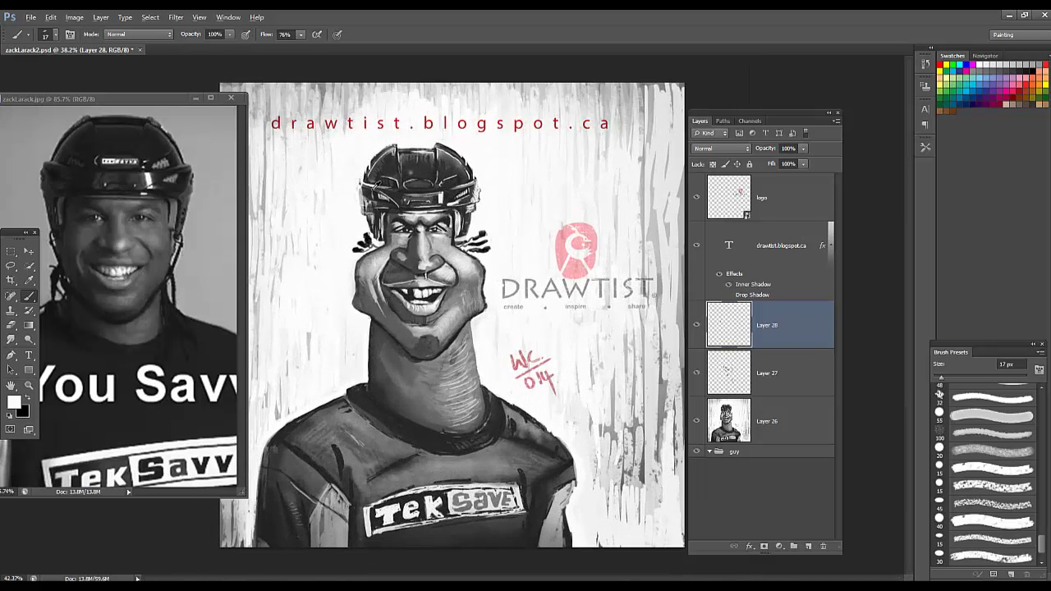
scroll(375, 186, "down", 3, "alt")
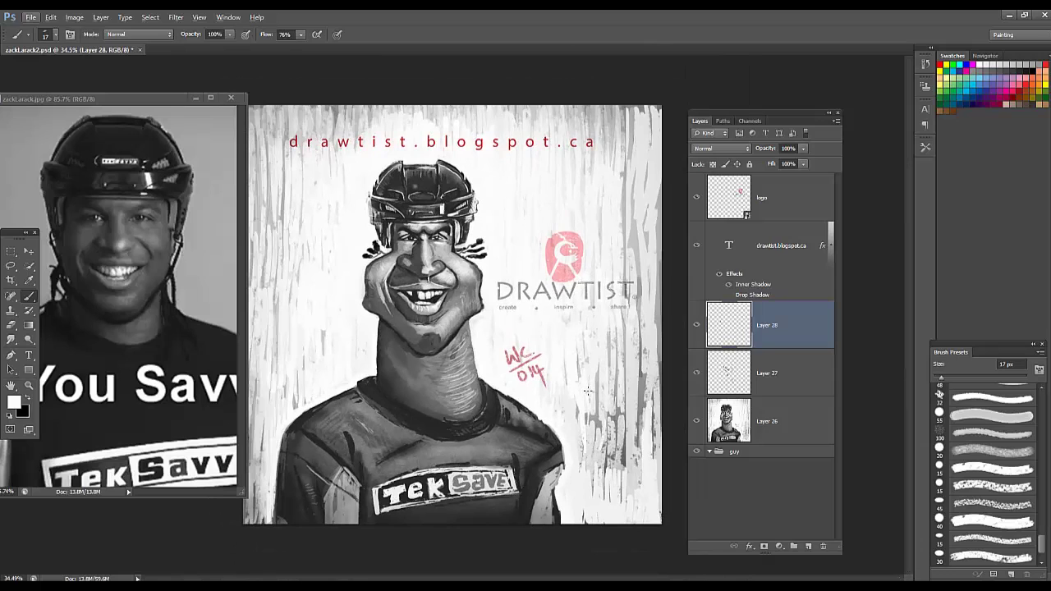
right_click(444, 346)
left_click_drag(469, 219, 472, 220)
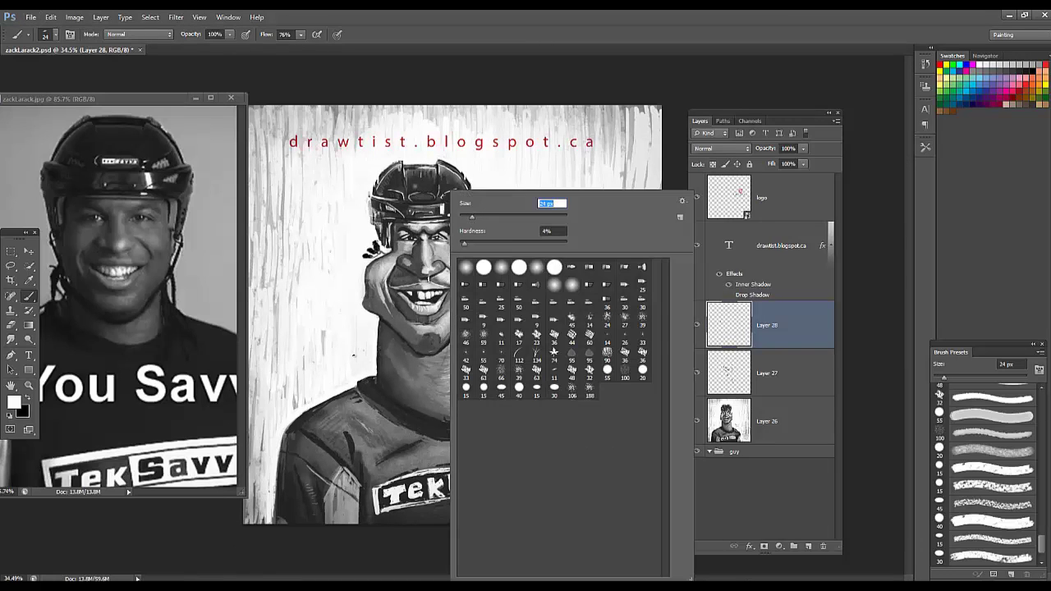
left_click(356, 364)
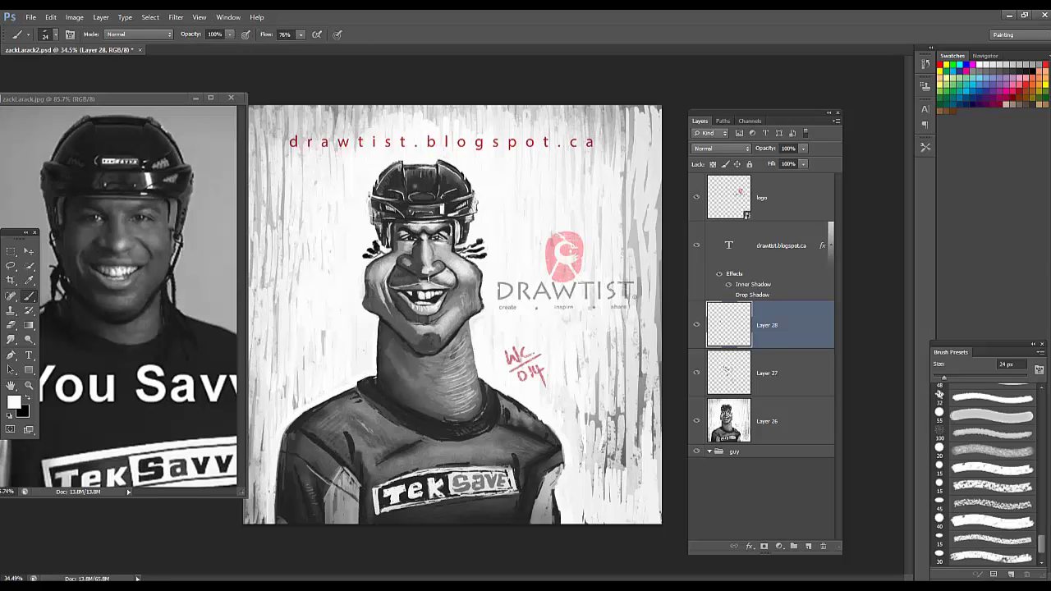
Step: Touch up the jersey collar beside the neck on Layer 28 with sampled dark greys
left_click(453, 423, "alt")
left_click(436, 299, "alt")
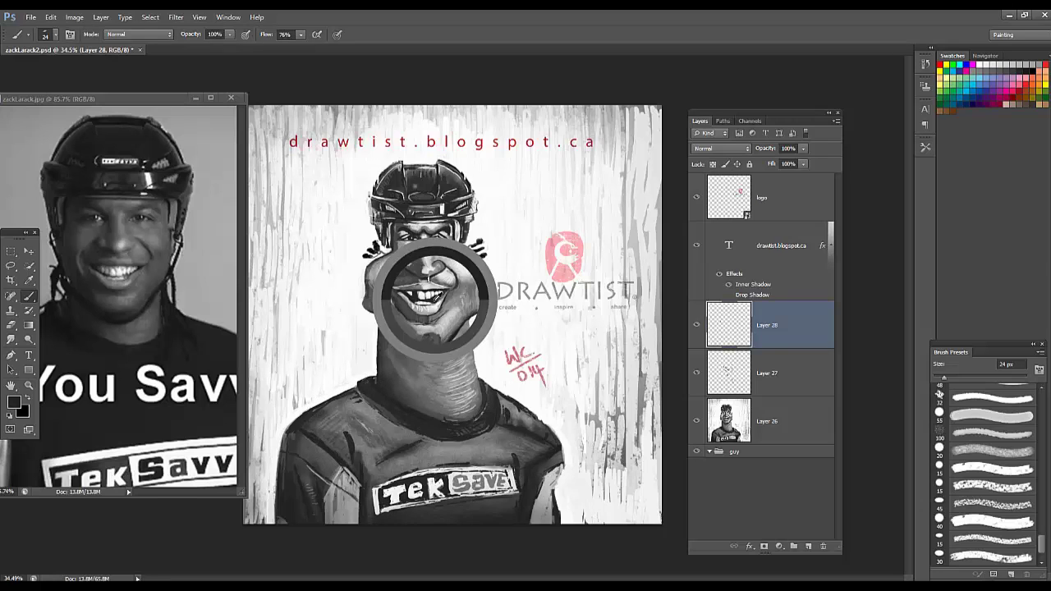
left_click(392, 378, "alt")
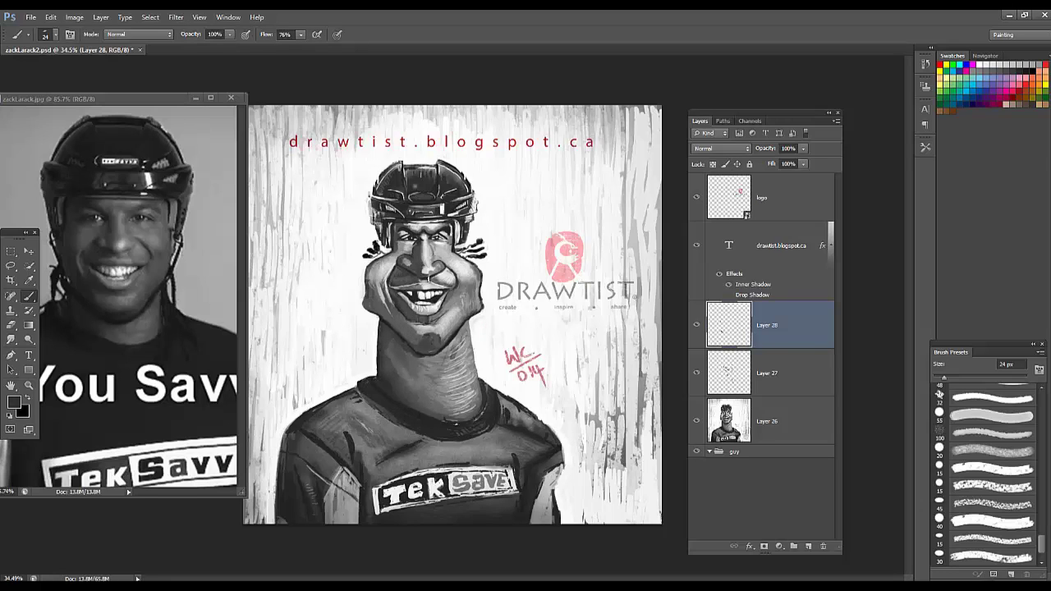
Step: Paint a white stripe along the jersey collar on a new layer above Layer 28, using sampled white and a 25 px brush
left_click(494, 366, "alt")
left_click_drag(371, 380, 396, 402)
left_click(808, 546)
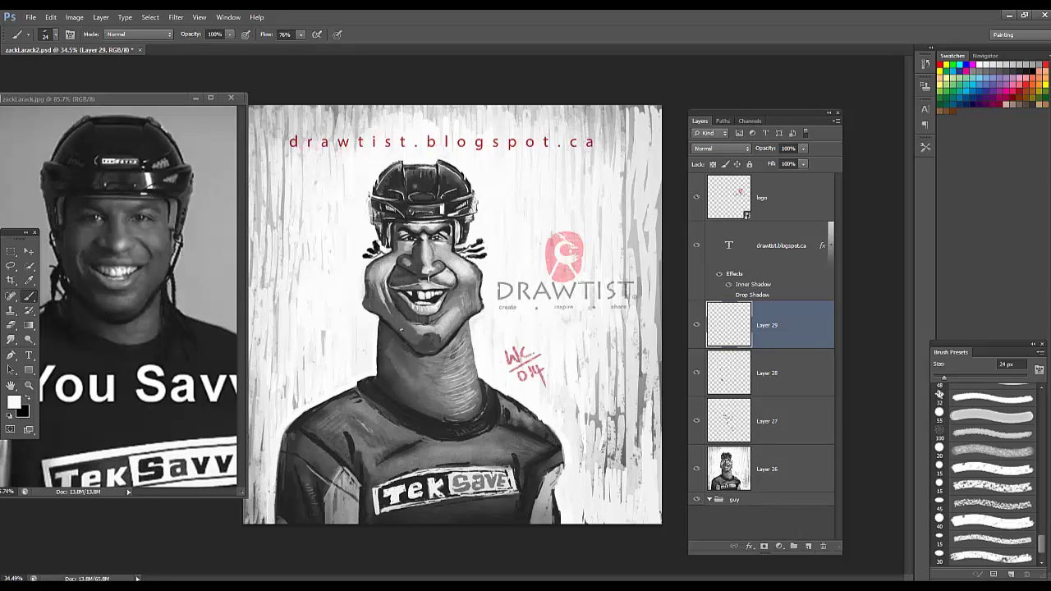
right_click(389, 383)
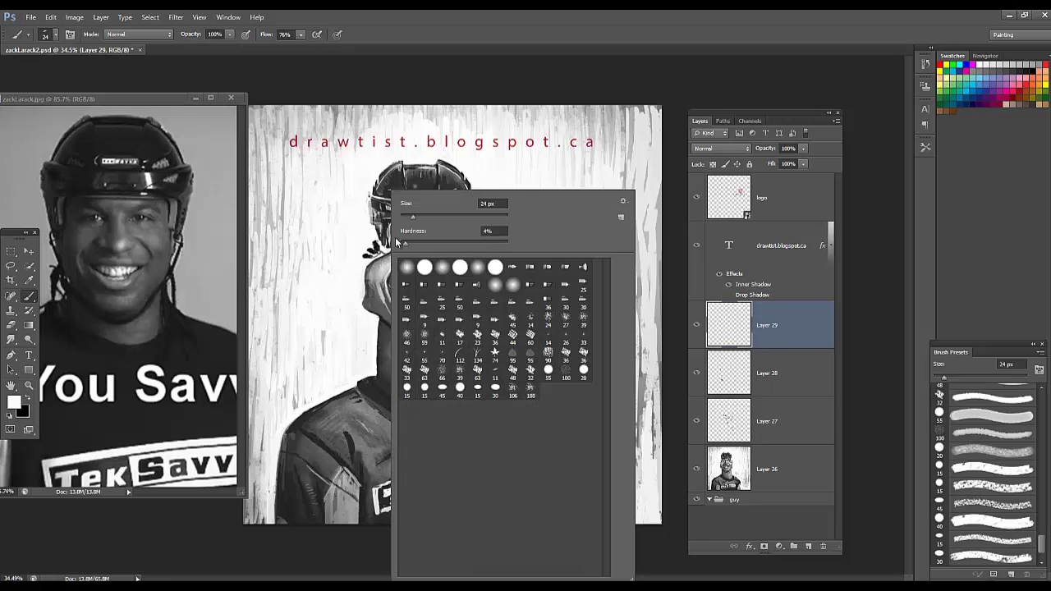
left_click(415, 217)
left_click(363, 579)
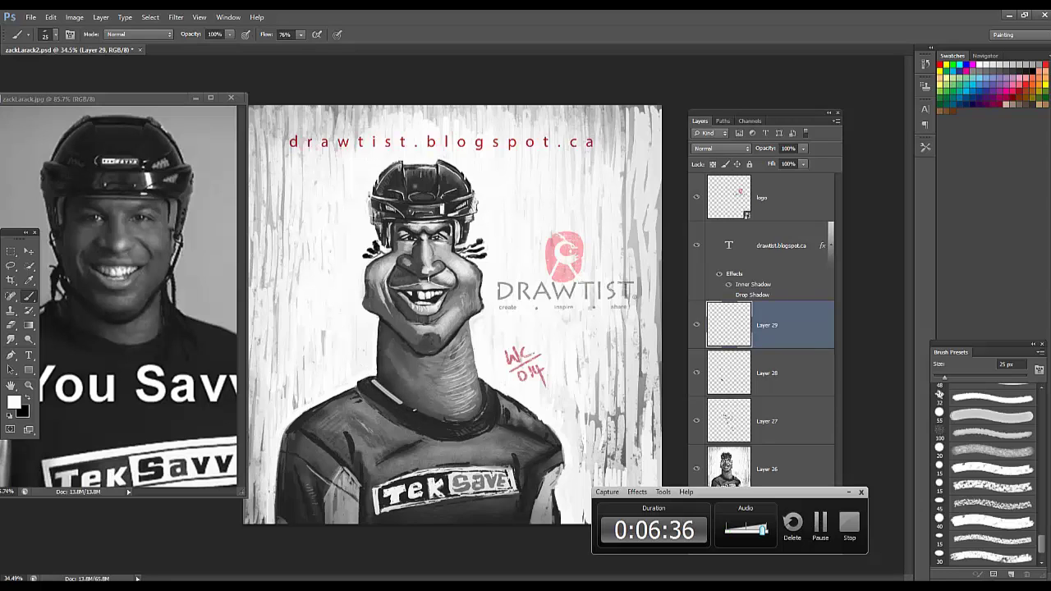
Step: Choose the 30 px hard brush tip, set its size to 19 px, and touch up the jersey collar on Layer 29
right_click(450, 233)
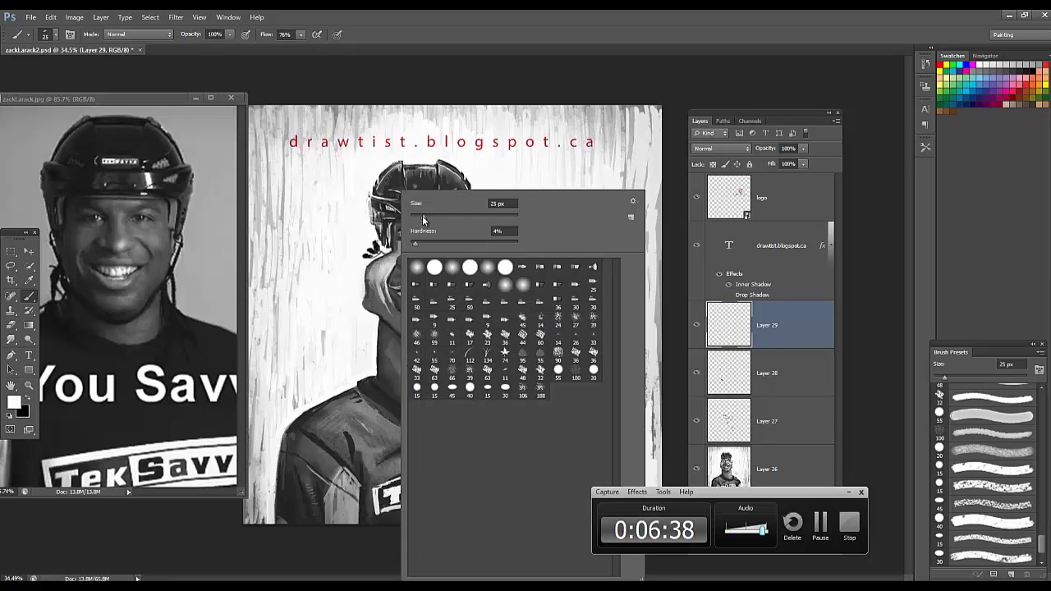
left_click(505, 390)
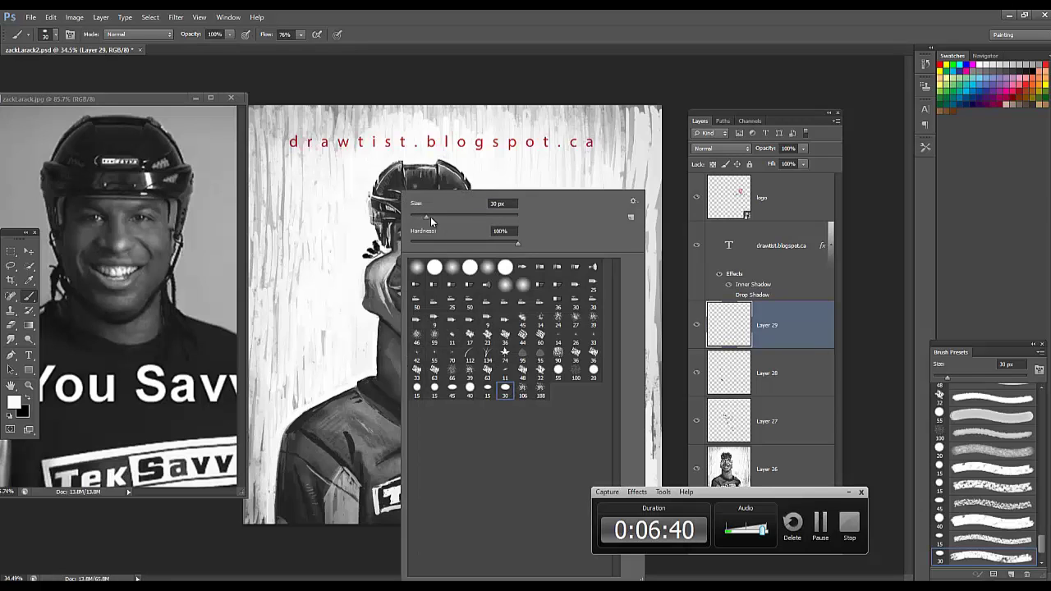
left_click_drag(426, 217, 420, 215)
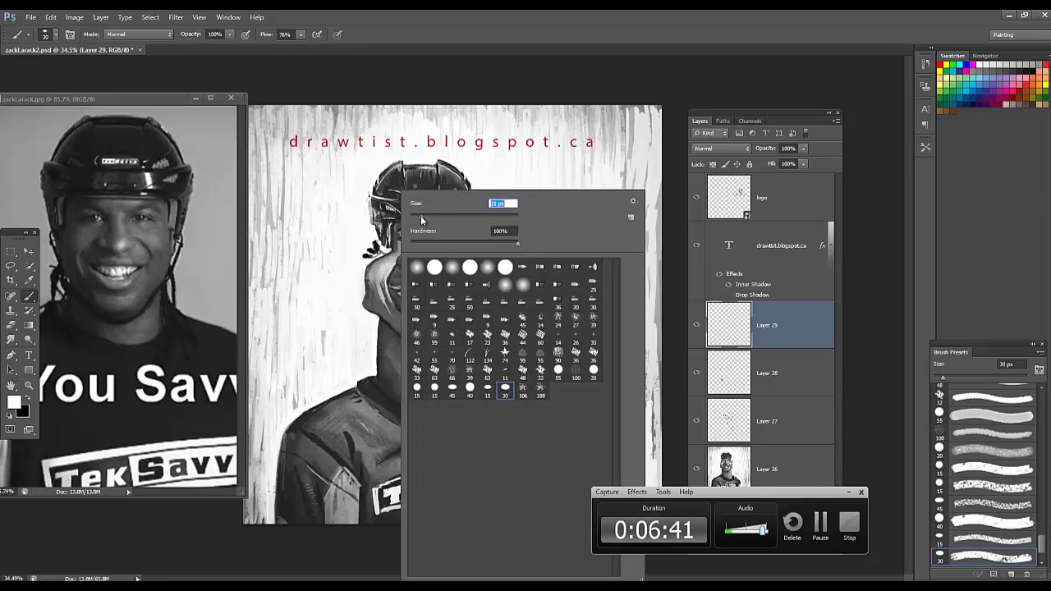
left_click(379, 391)
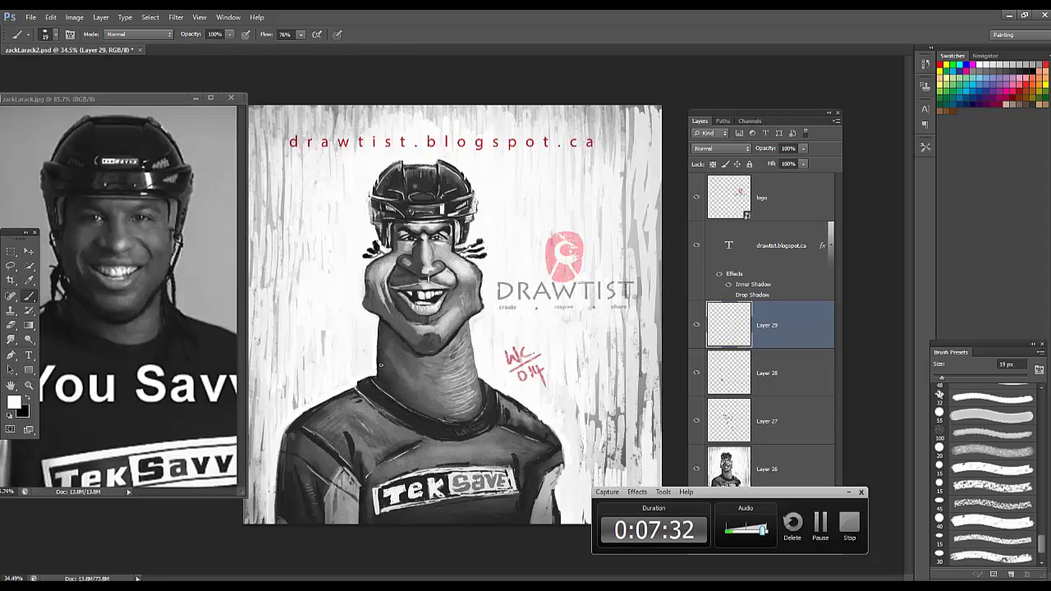
Step: Retouch the helmet strap beside the eye in dark grey, and sample the white background below the braids
scroll(488, 261, "up", 1)
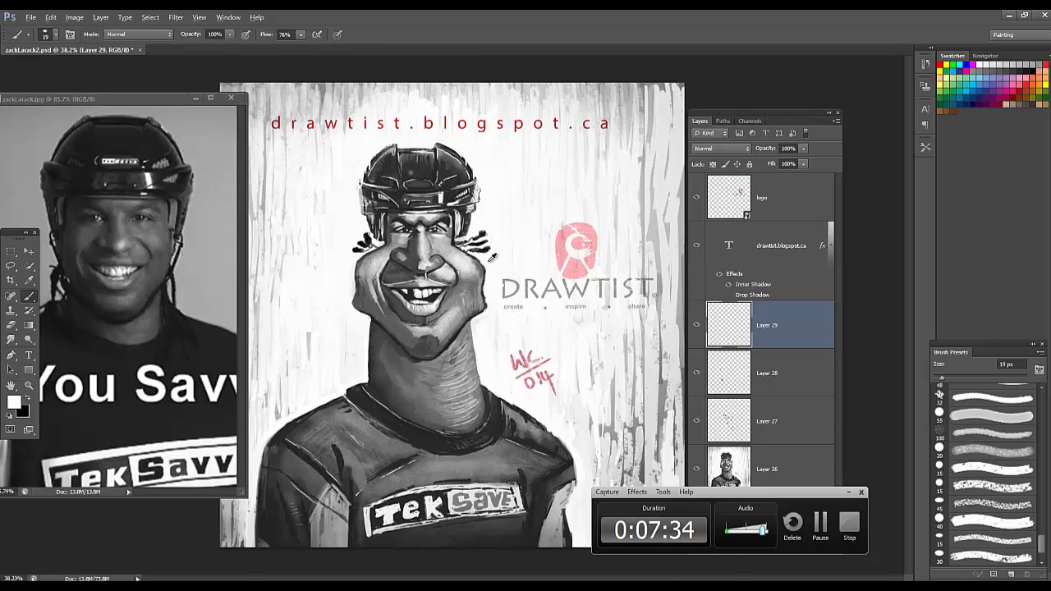
scroll(491, 260, "up", 2)
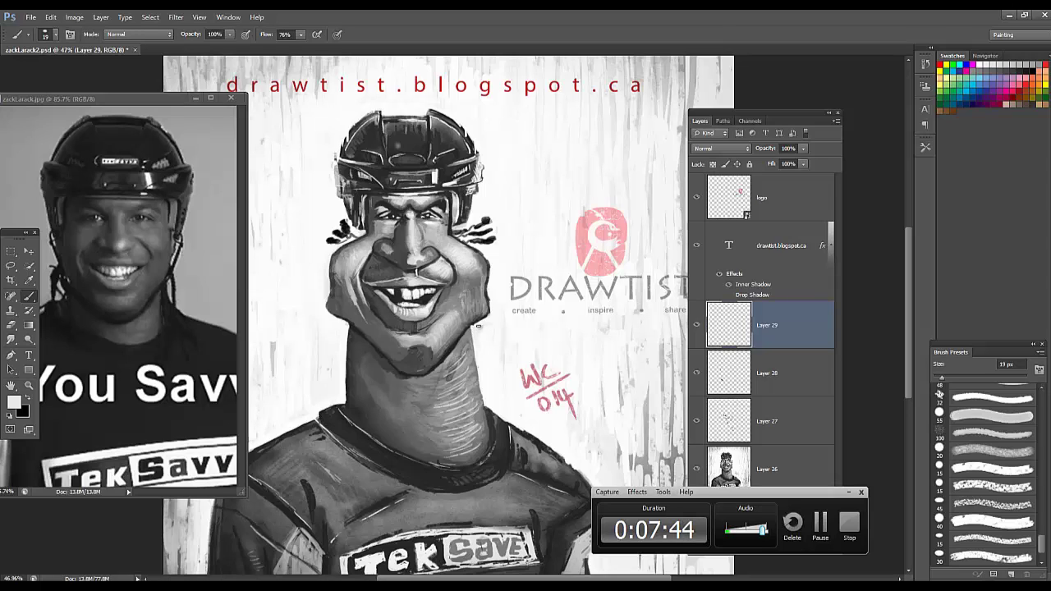
key("x")
key("alt")
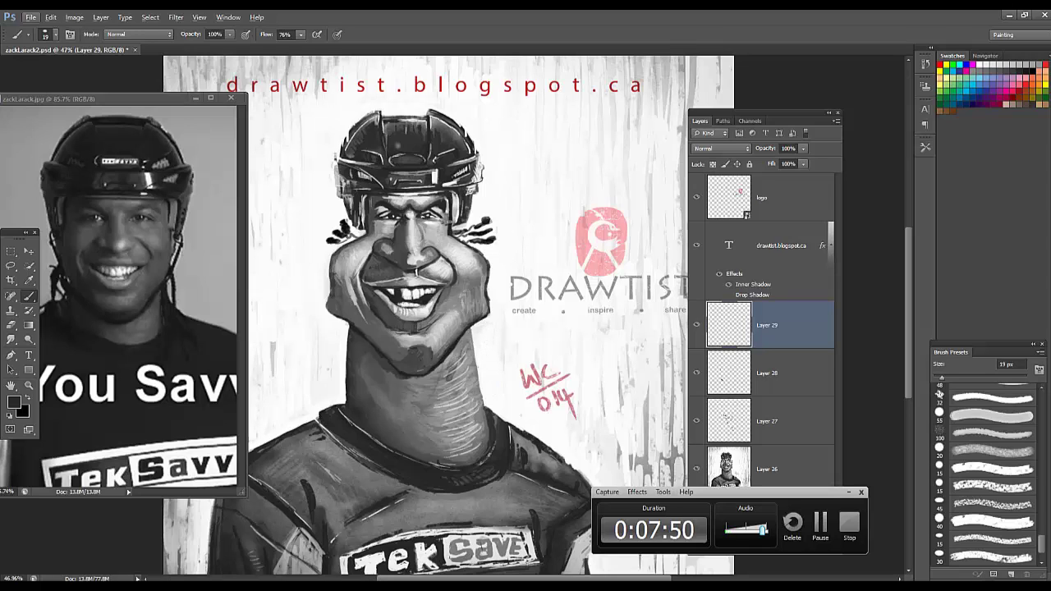
left_click_drag(450, 221, 454, 238)
left_click(479, 246, "alt")
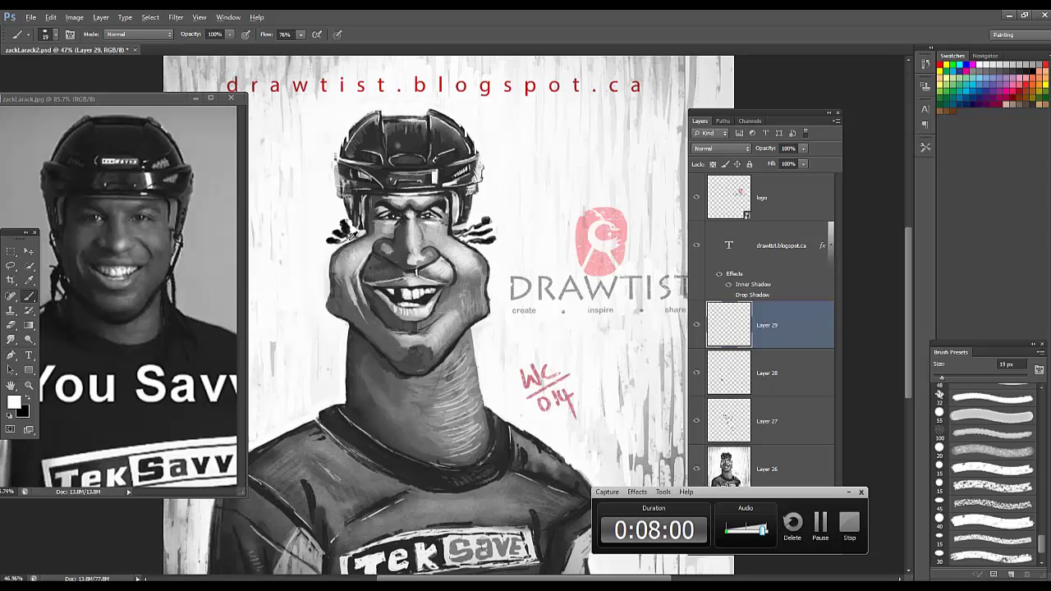
Step: Touch up the braids and helmet straps on both sides of the face with sampled tones on Layer 29
key("alt")
left_click(344, 239, "alt")
left_click(458, 231, "alt")
left_click(464, 218, "alt")
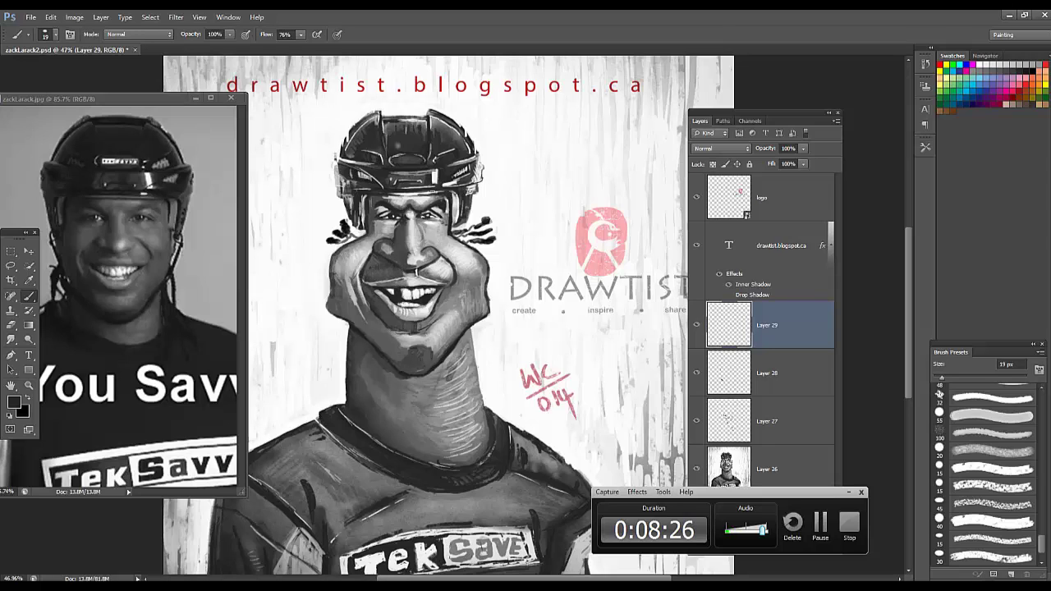
Step: Refine the helmet's upper edge and the cheek beside the mouth with greys sampled from the painting
left_click(401, 113, "alt")
left_click(367, 261, "alt")
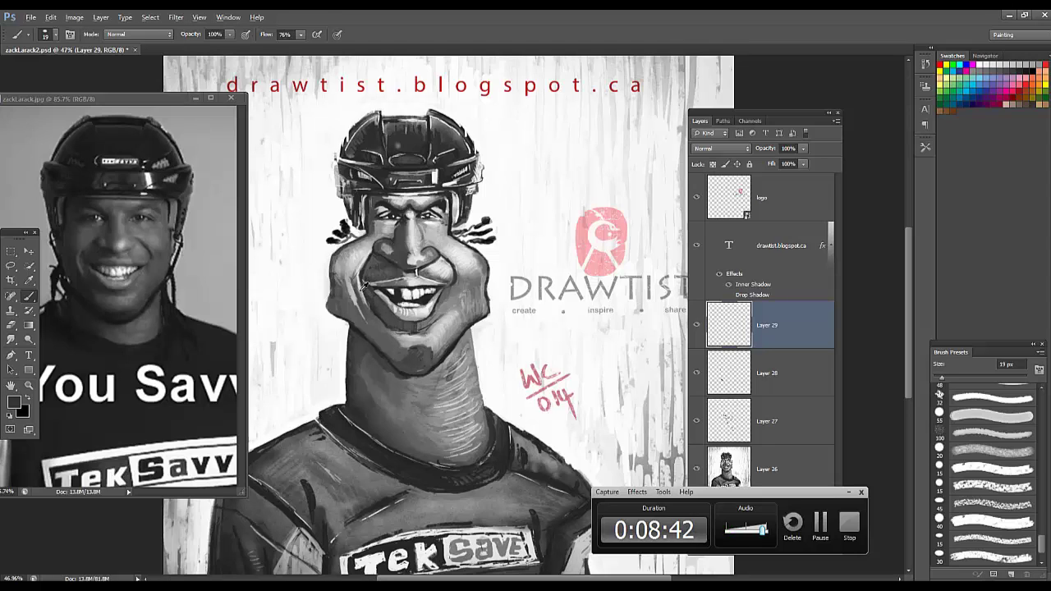
left_click(362, 288, "alt")
Step: Sample a dark grey from the helmet's brim as brush colour for retouching on Layer 29
scroll(592, 215, "down", 4)
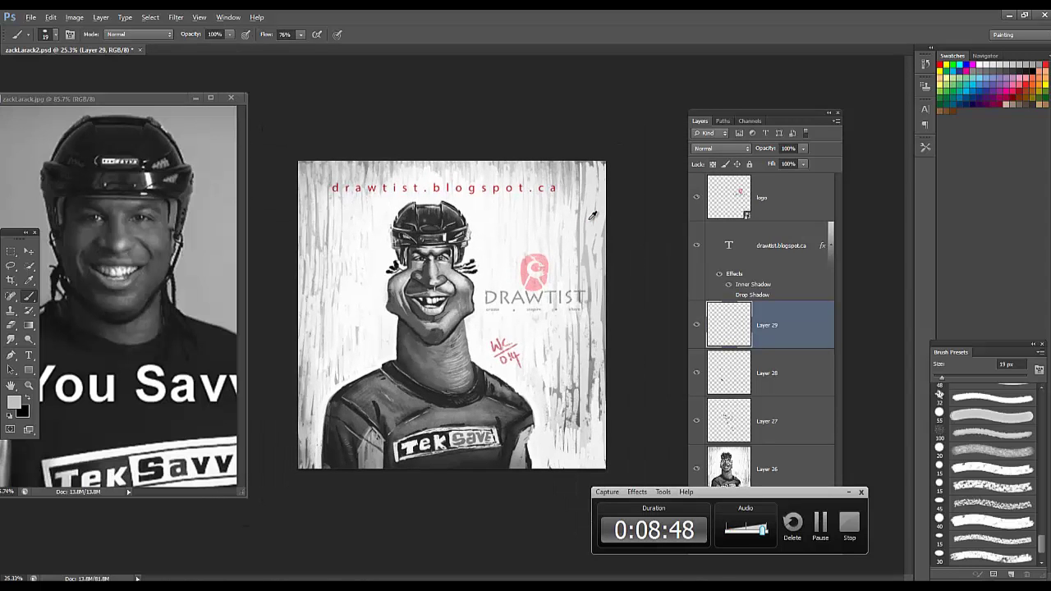
scroll(592, 215, "up", 6)
scroll(592, 215, "down", 4)
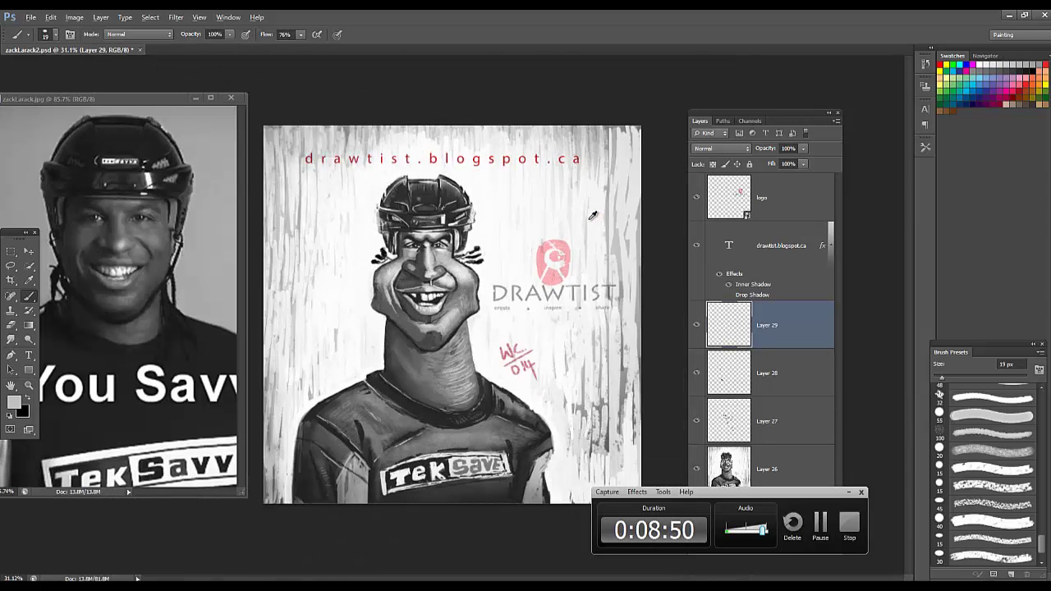
scroll(592, 215, "up", 2)
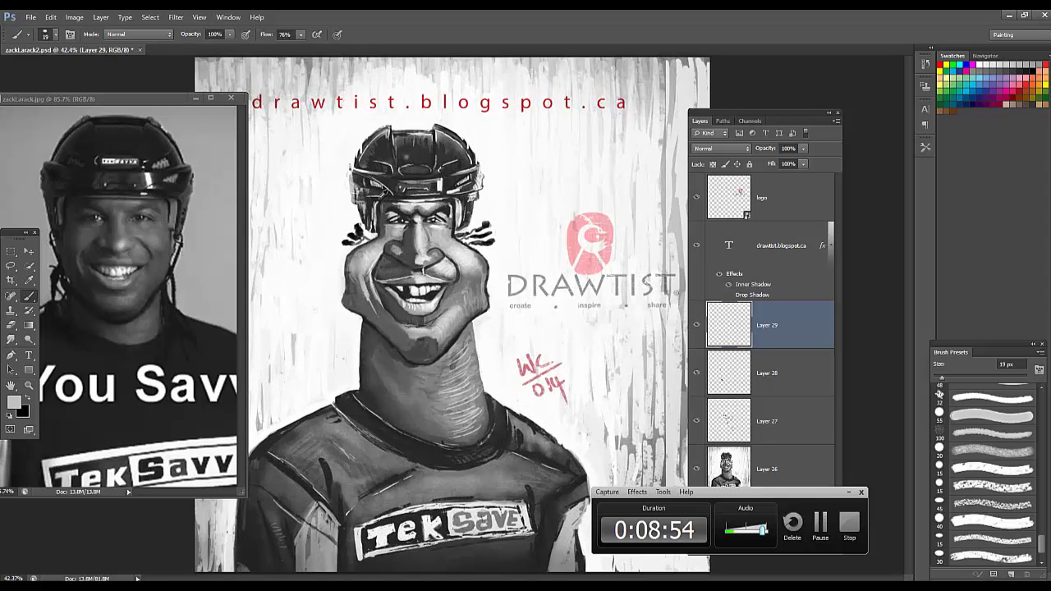
left_click(383, 196, "alt")
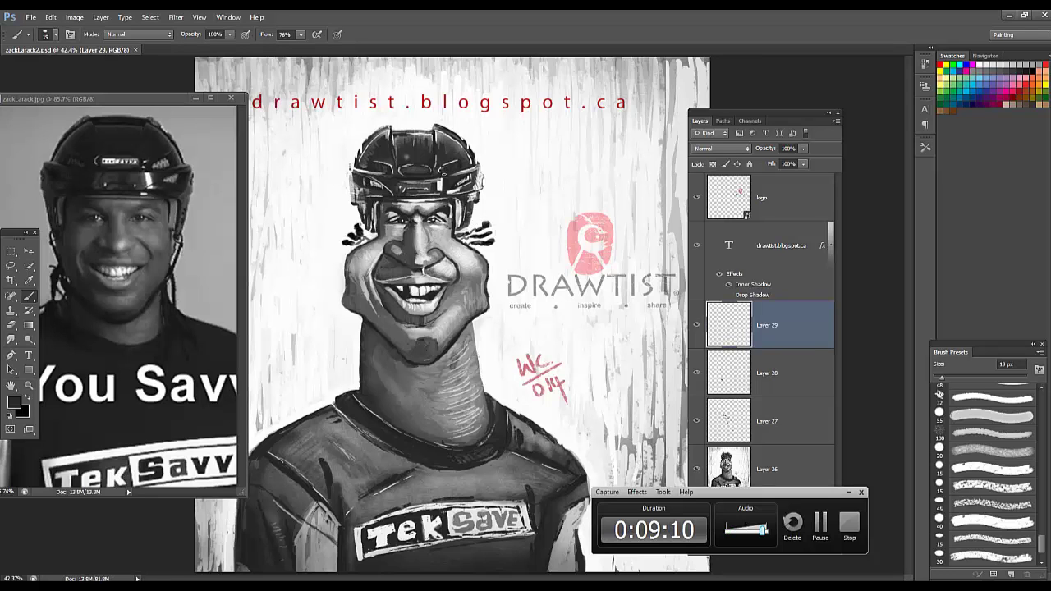
Step: Hide the logo layer
scroll(448, 171, "down", 3)
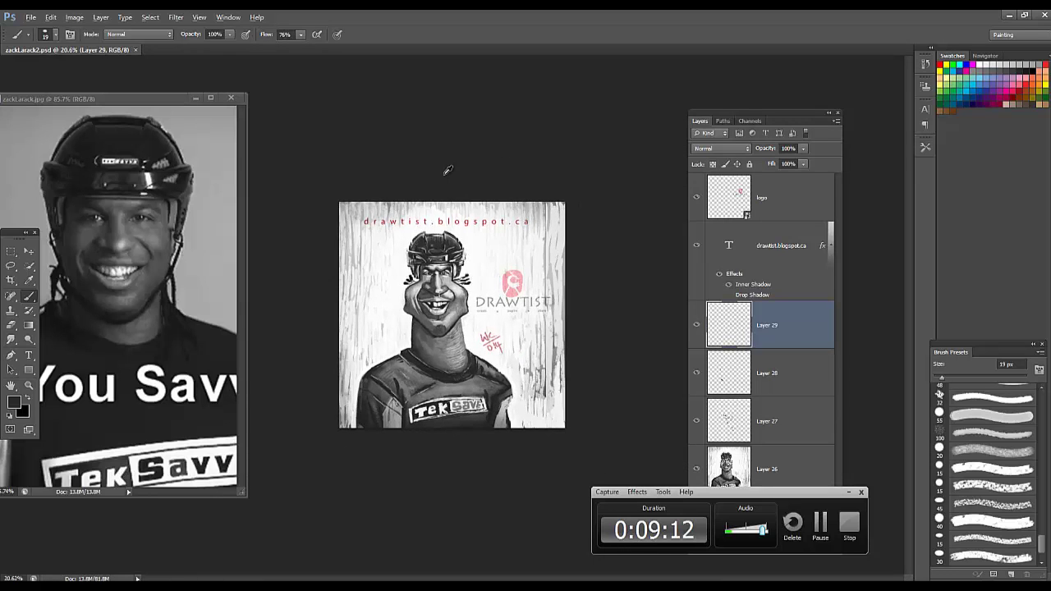
scroll(448, 170, "up", 1)
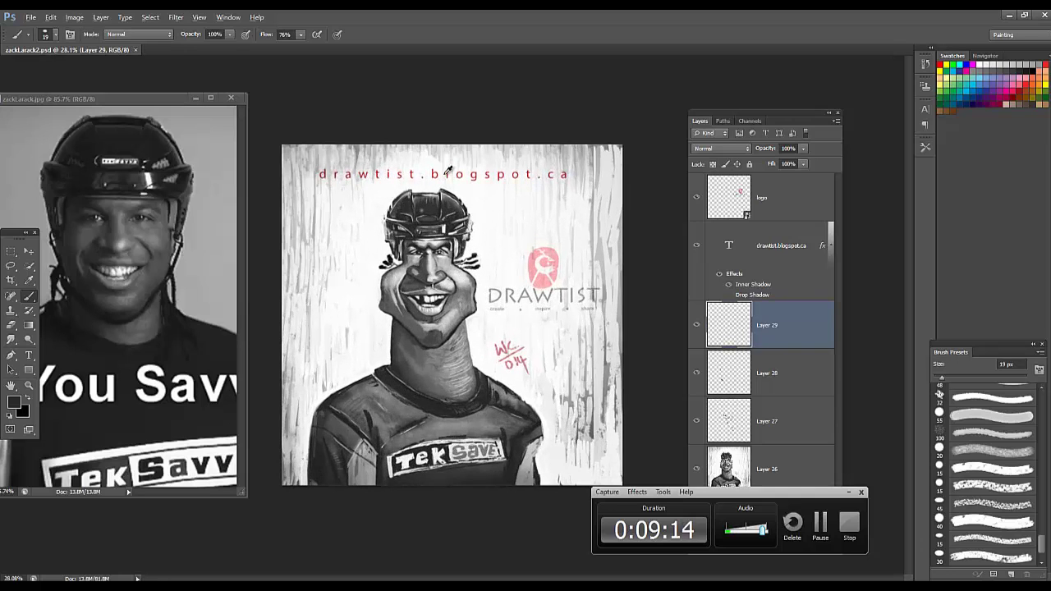
scroll(449, 170, "down", 2)
scroll(449, 171, "up", 4)
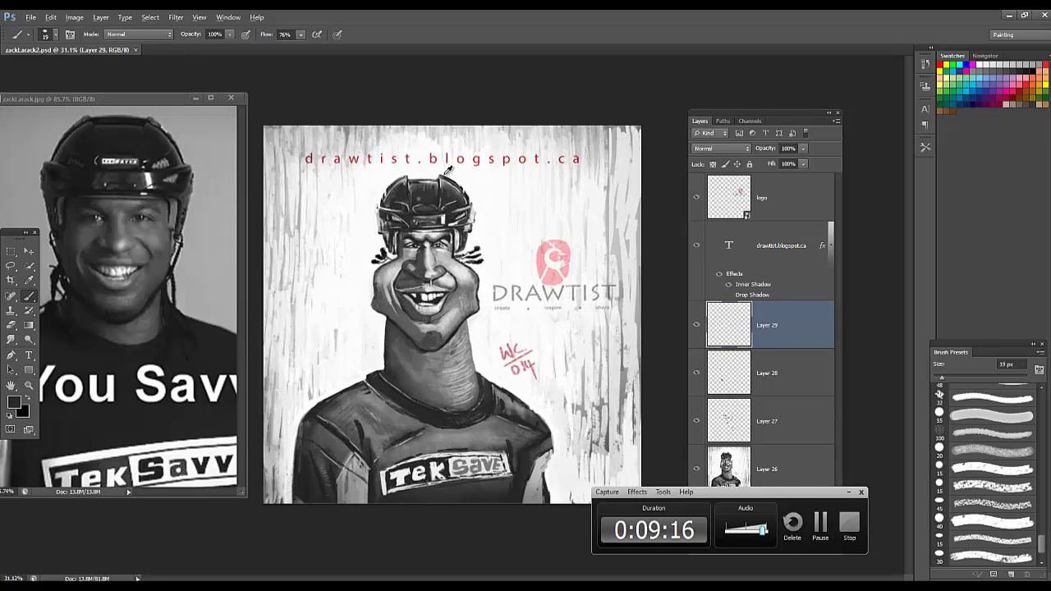
key("alt")
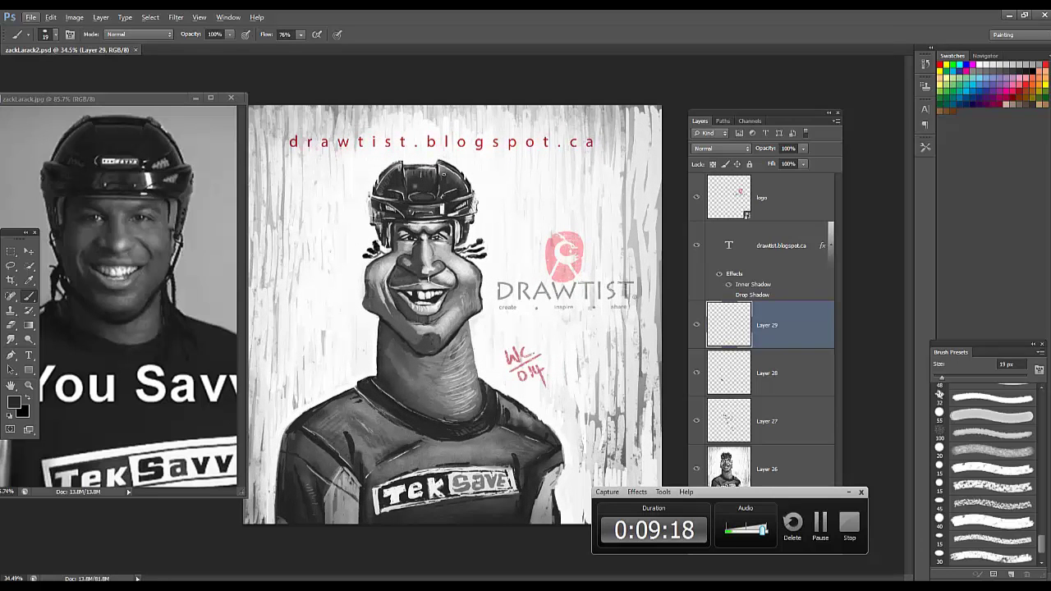
left_click(697, 201)
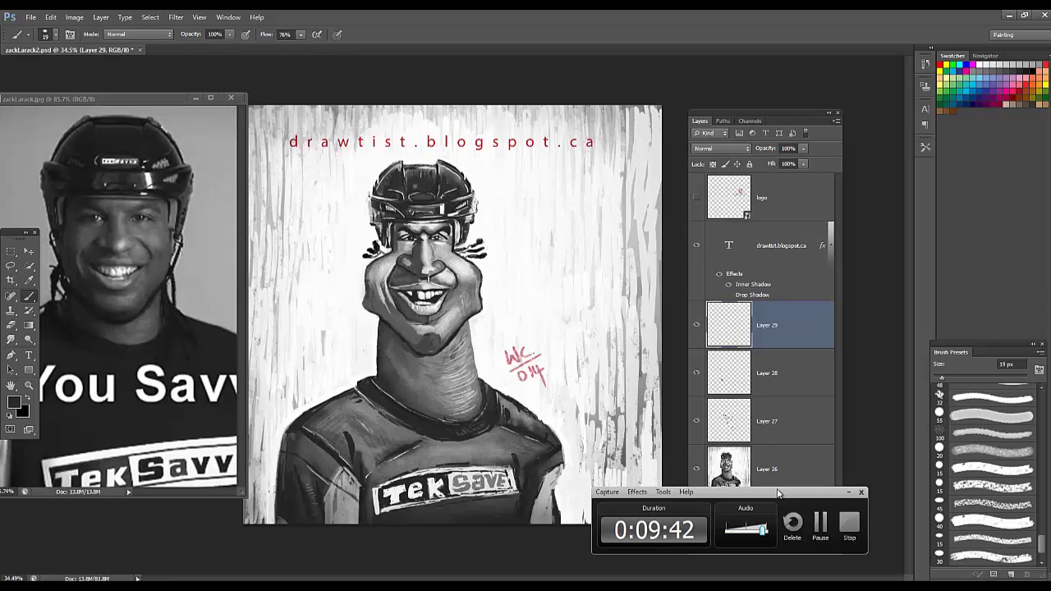
left_click_drag(772, 490, 775, 424)
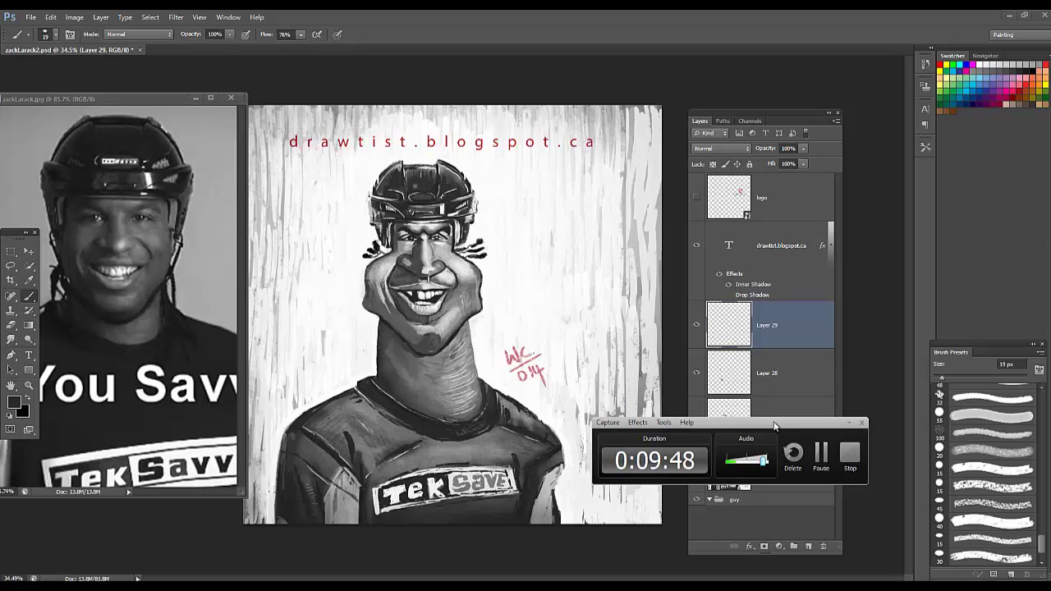
left_click_drag(775, 425, 774, 422)
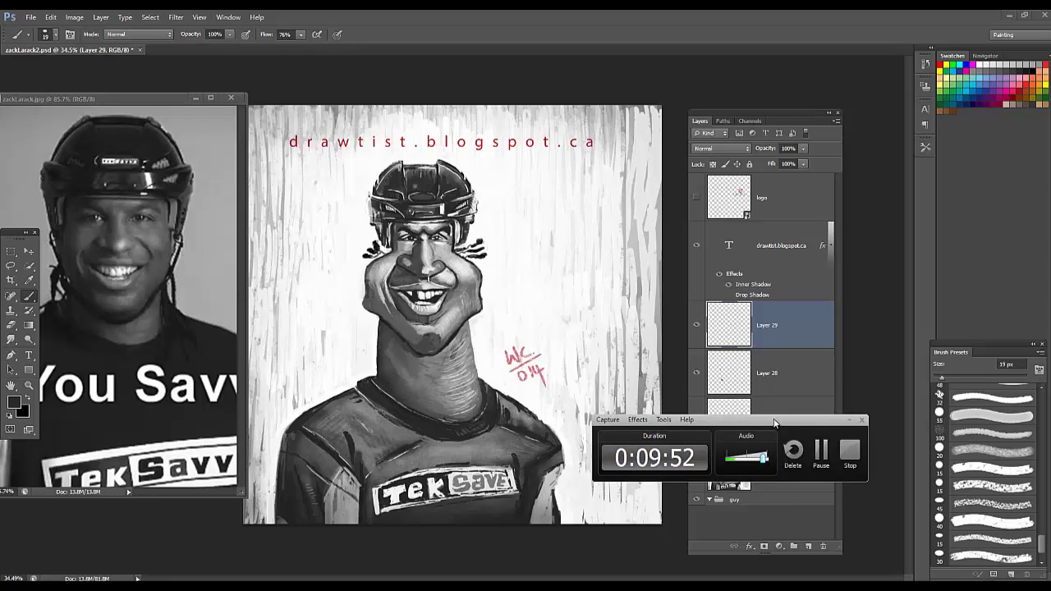
left_click_drag(775, 423, 762, 362)
left_click_drag(744, 307, 747, 308)
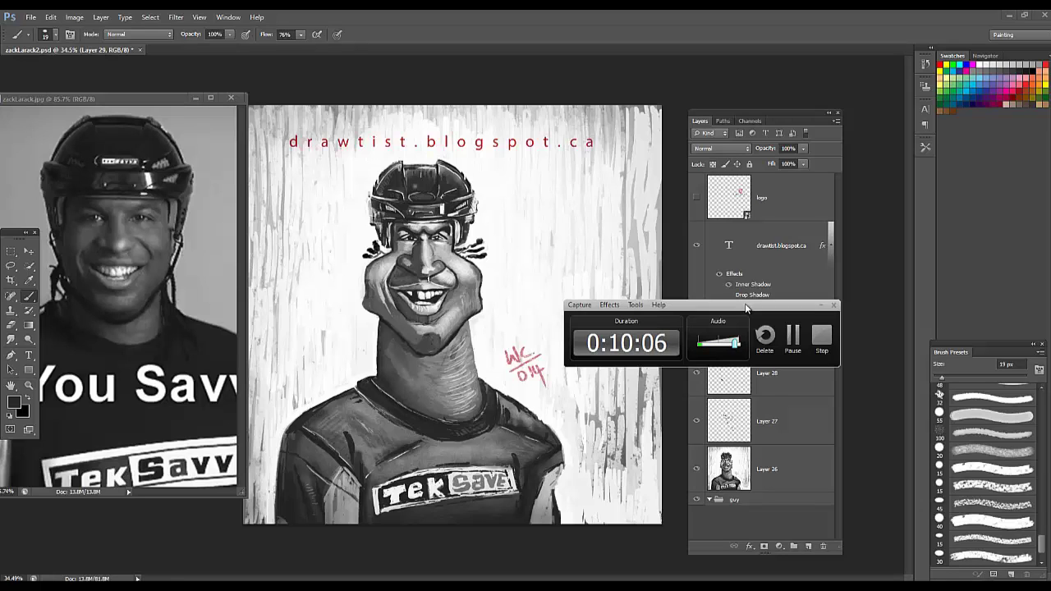
left_click_drag(745, 309, 776, 458)
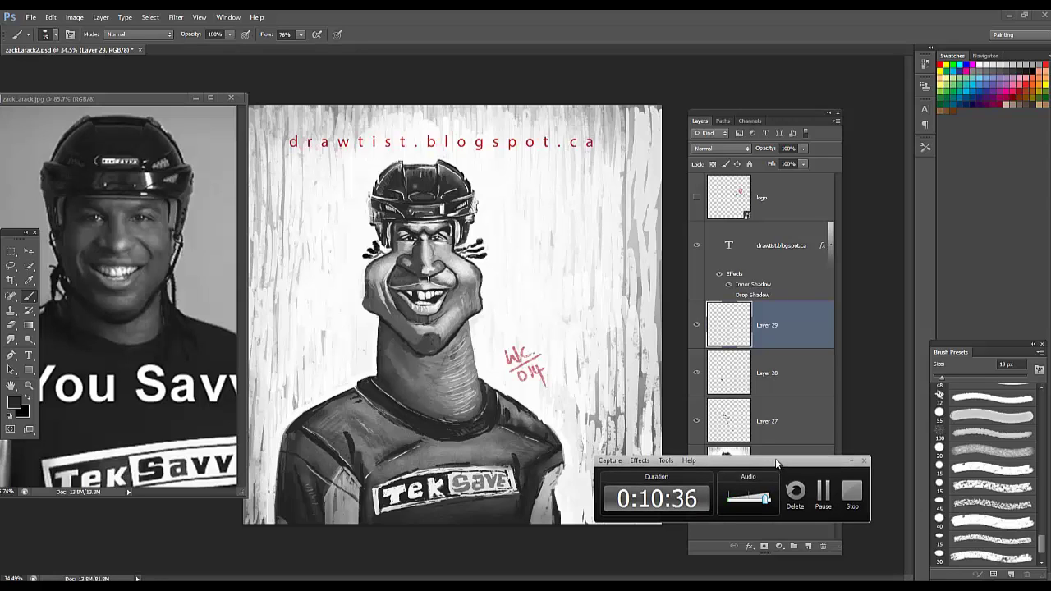
left_click_drag(775, 460, 777, 460)
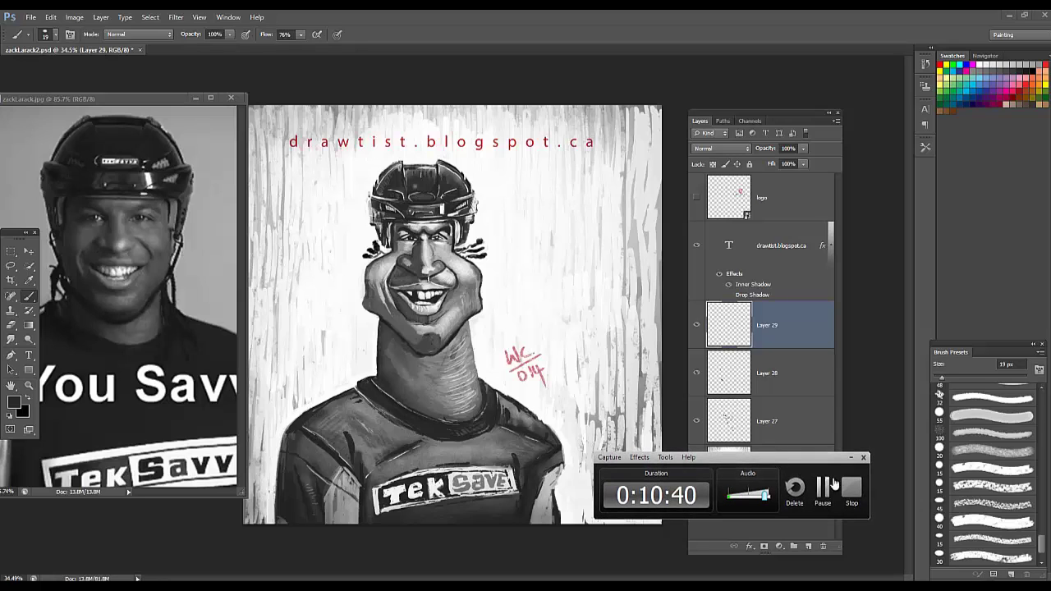